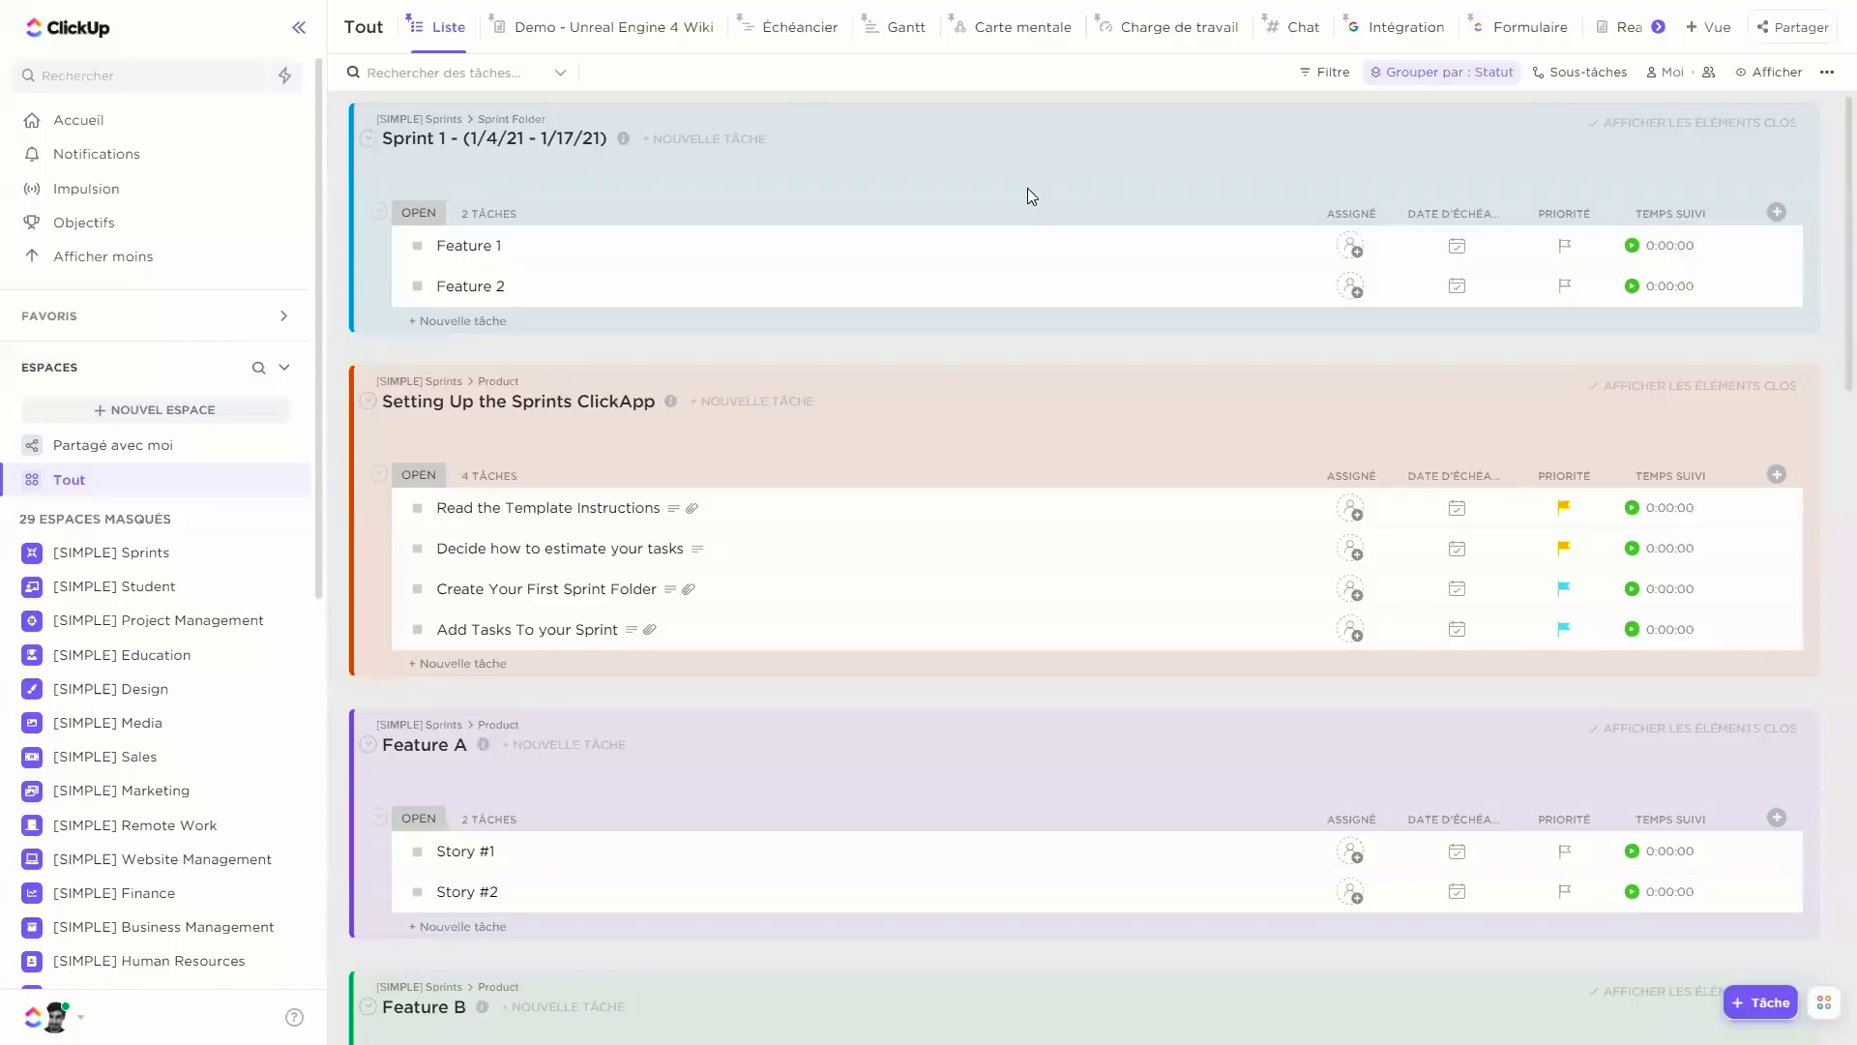
# Expand the [SIMPLE] Sprints space and its Sprint Folder to examine the hierarchy, and collapse the space again.
pyautogui.click(209, 564)
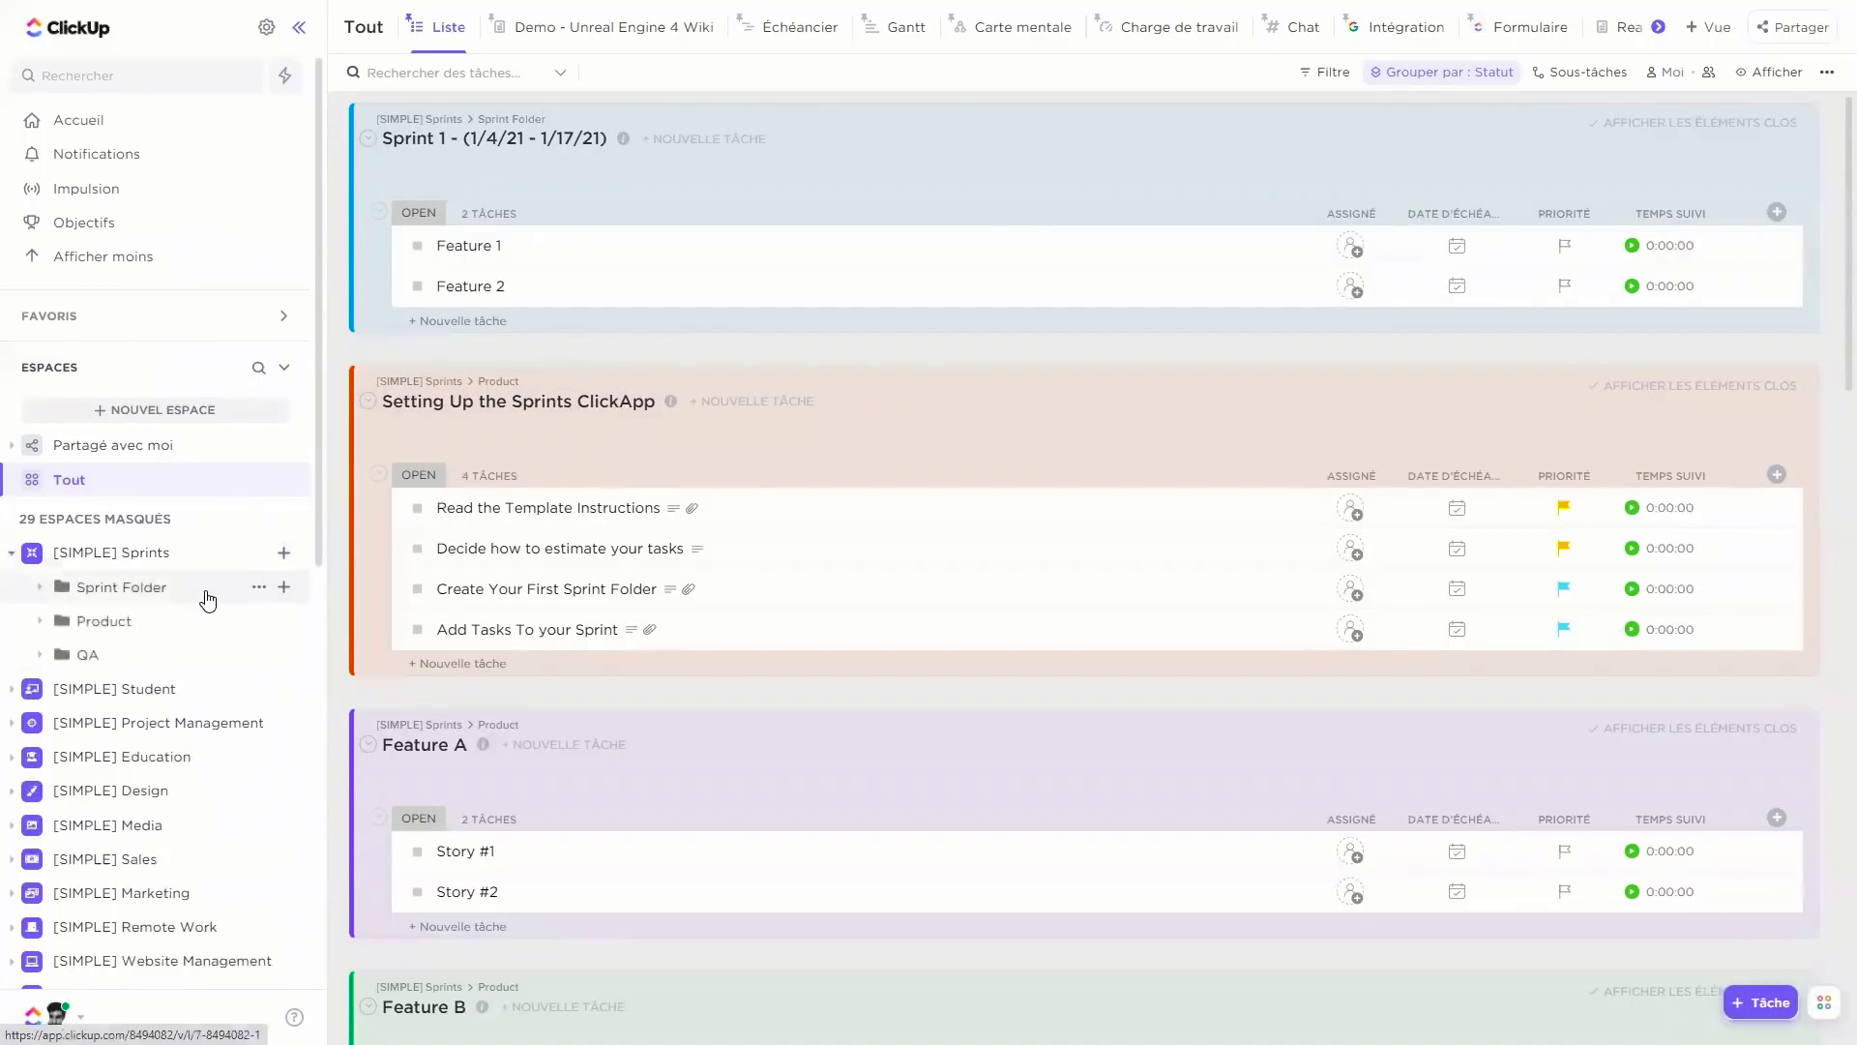
pyautogui.click(207, 592)
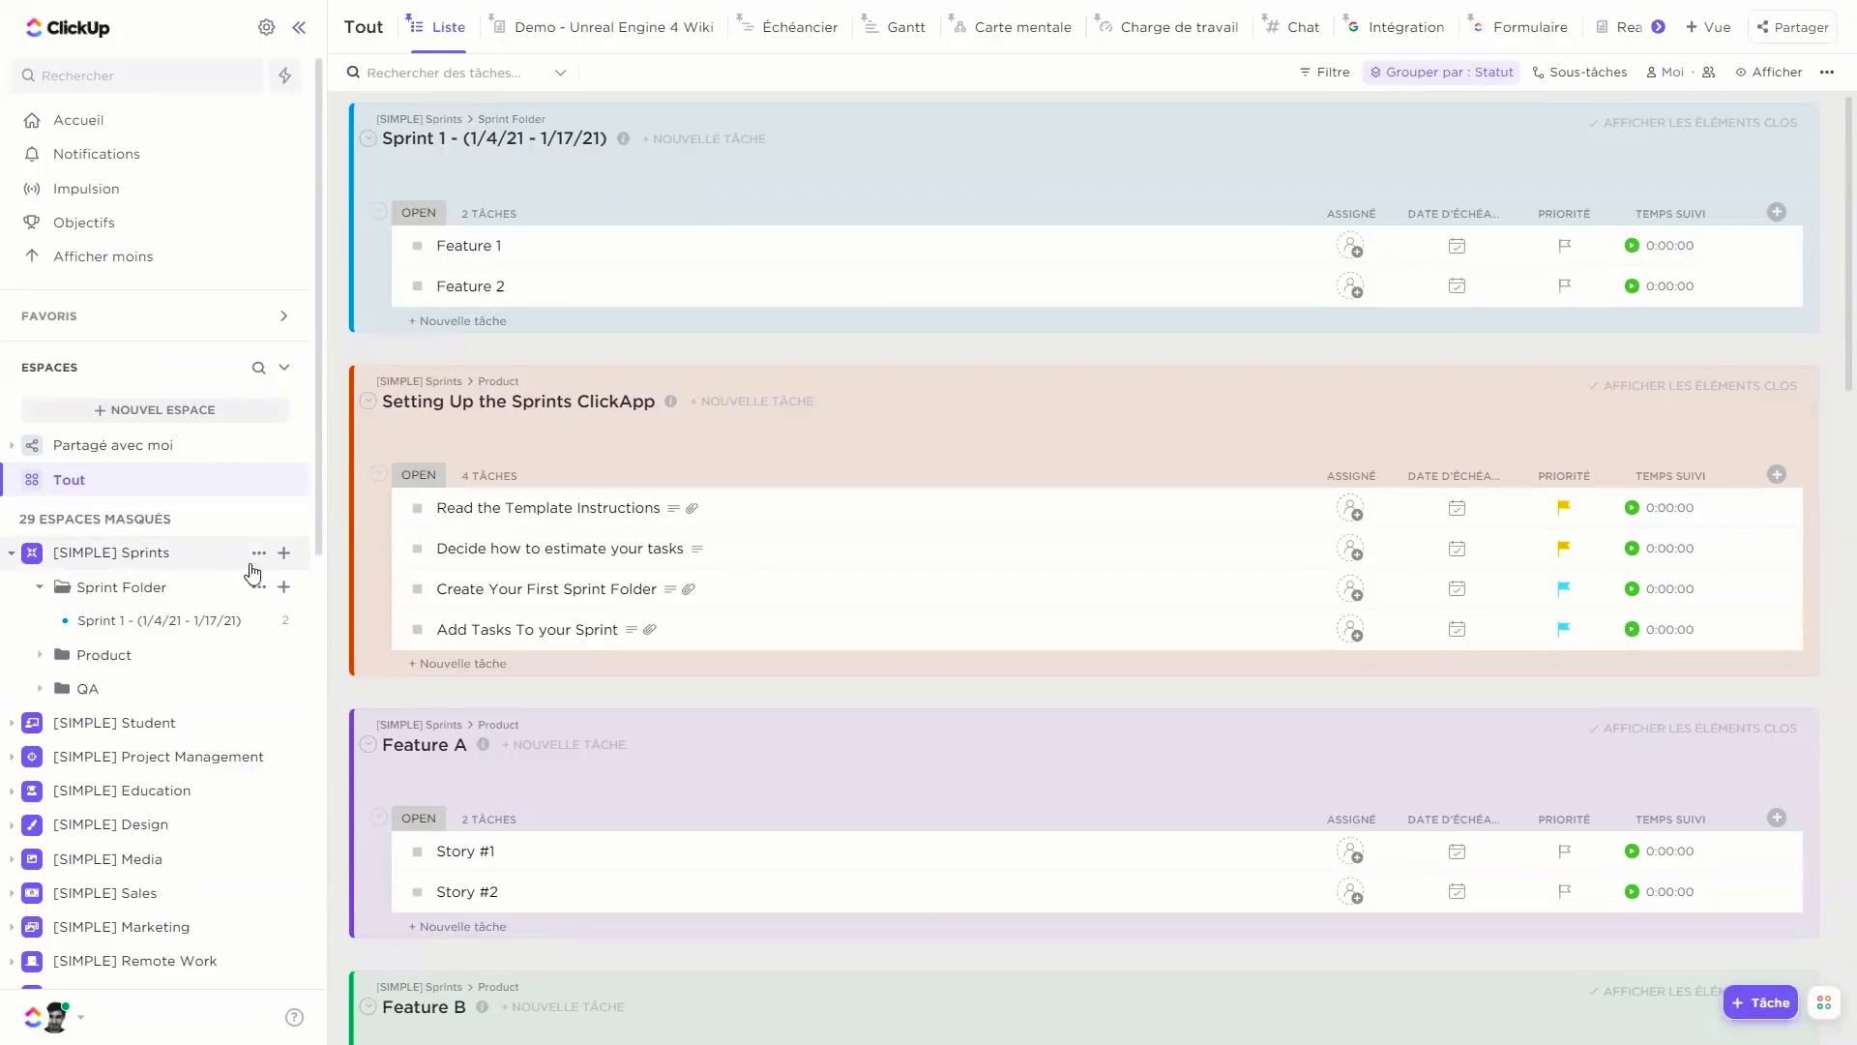
pyautogui.click(212, 558)
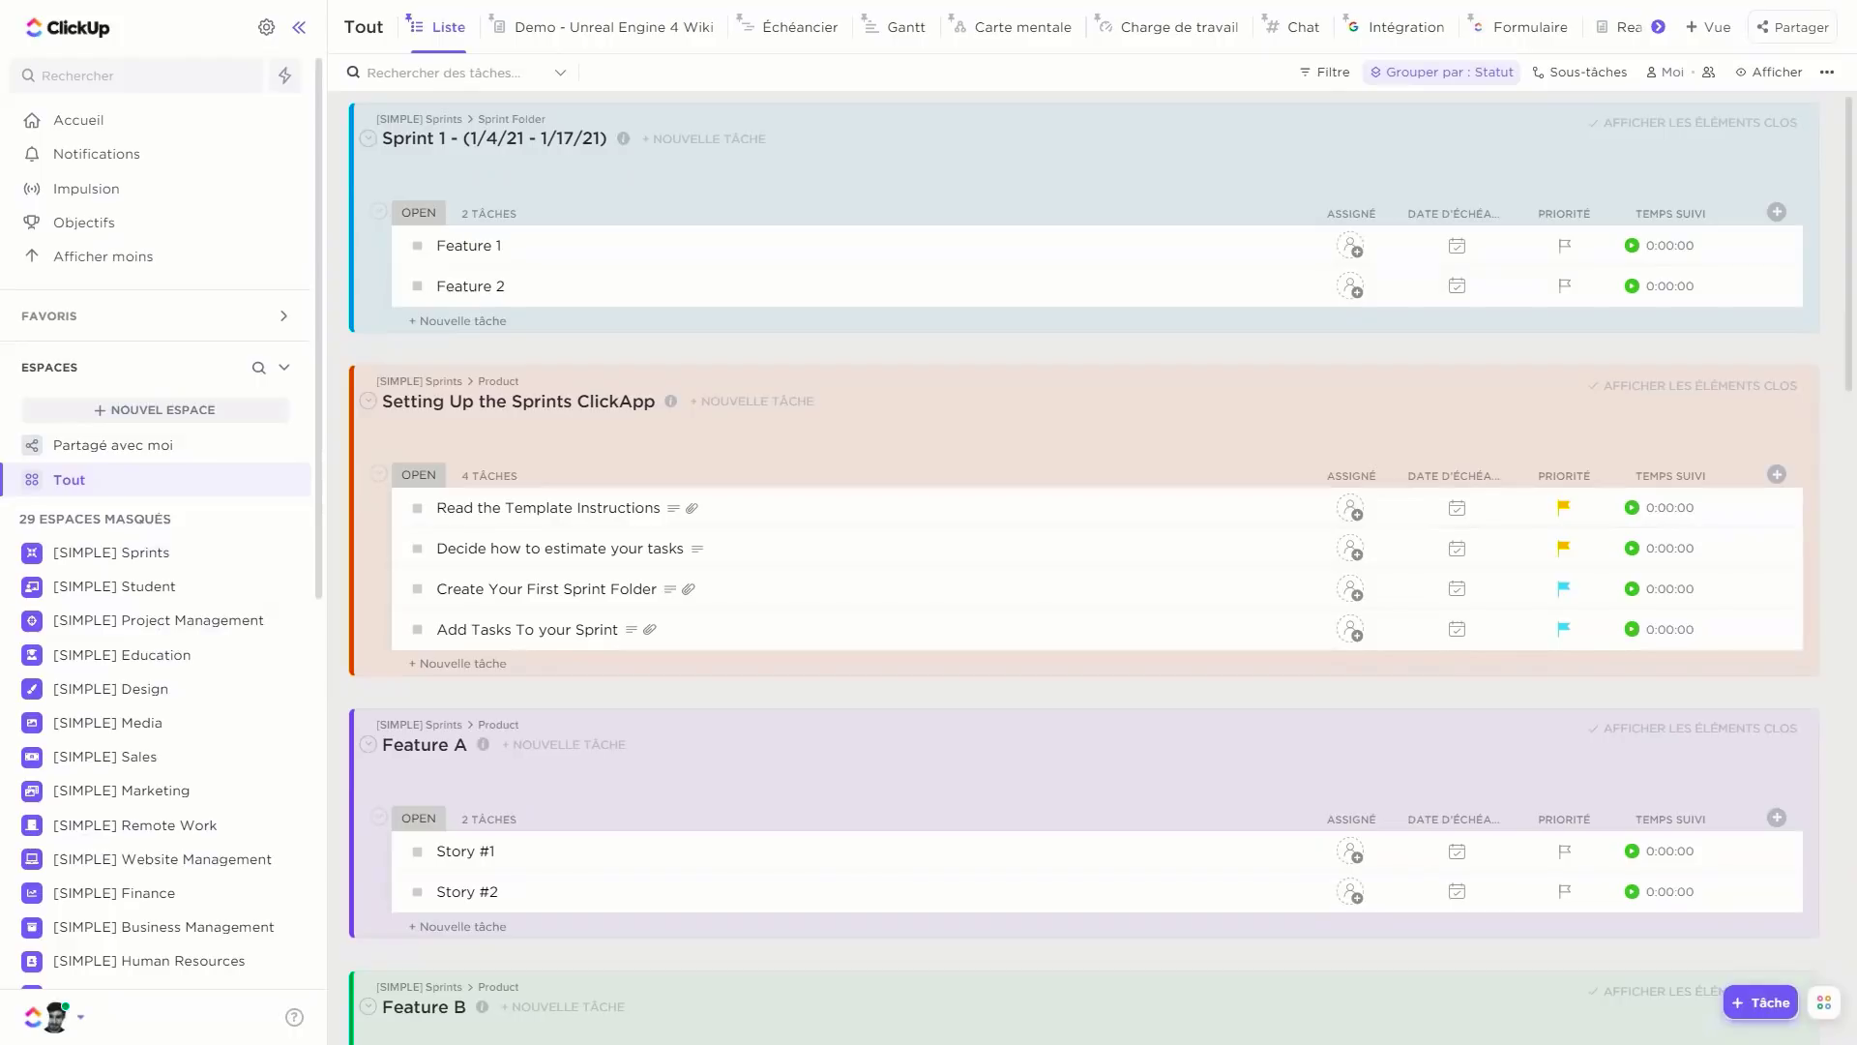
# Check the available interface languages in the personal settings and return to the workspace.
pyautogui.click(56, 1016)
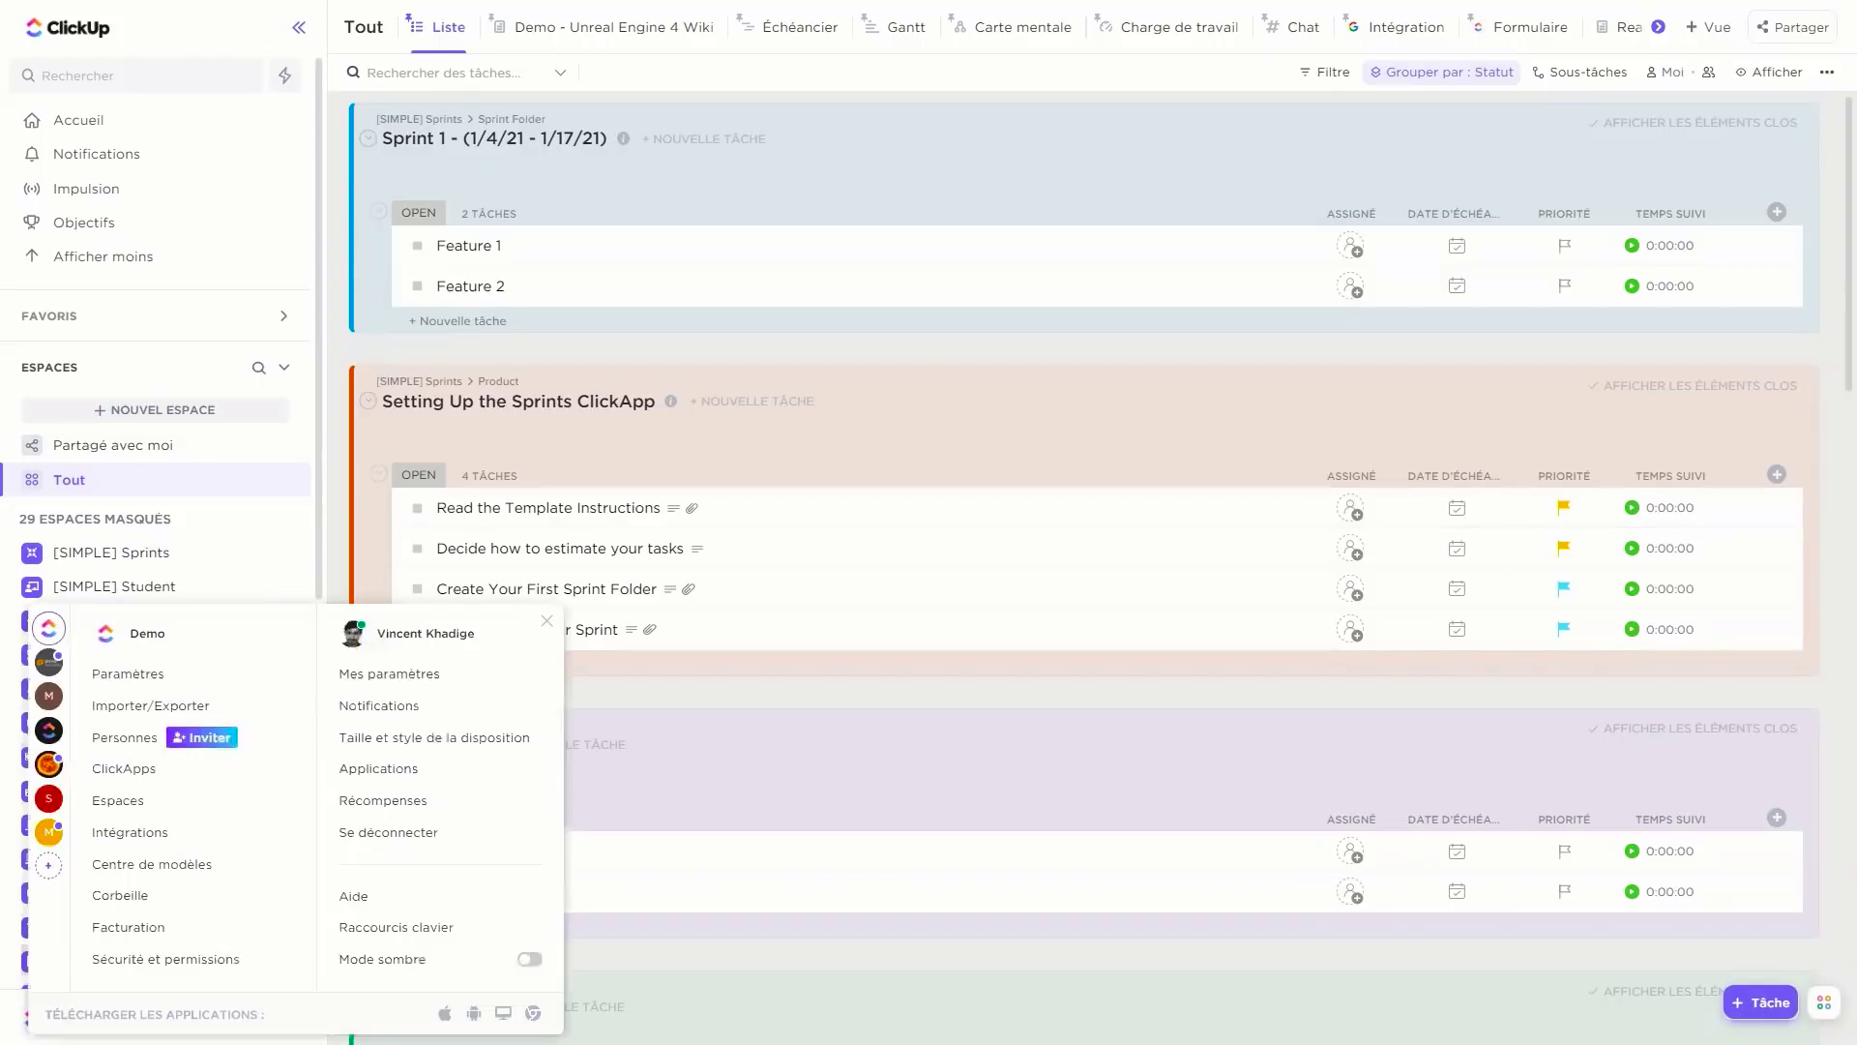
pyautogui.click(404, 680)
pyautogui.scroll(-3, 405, 687)
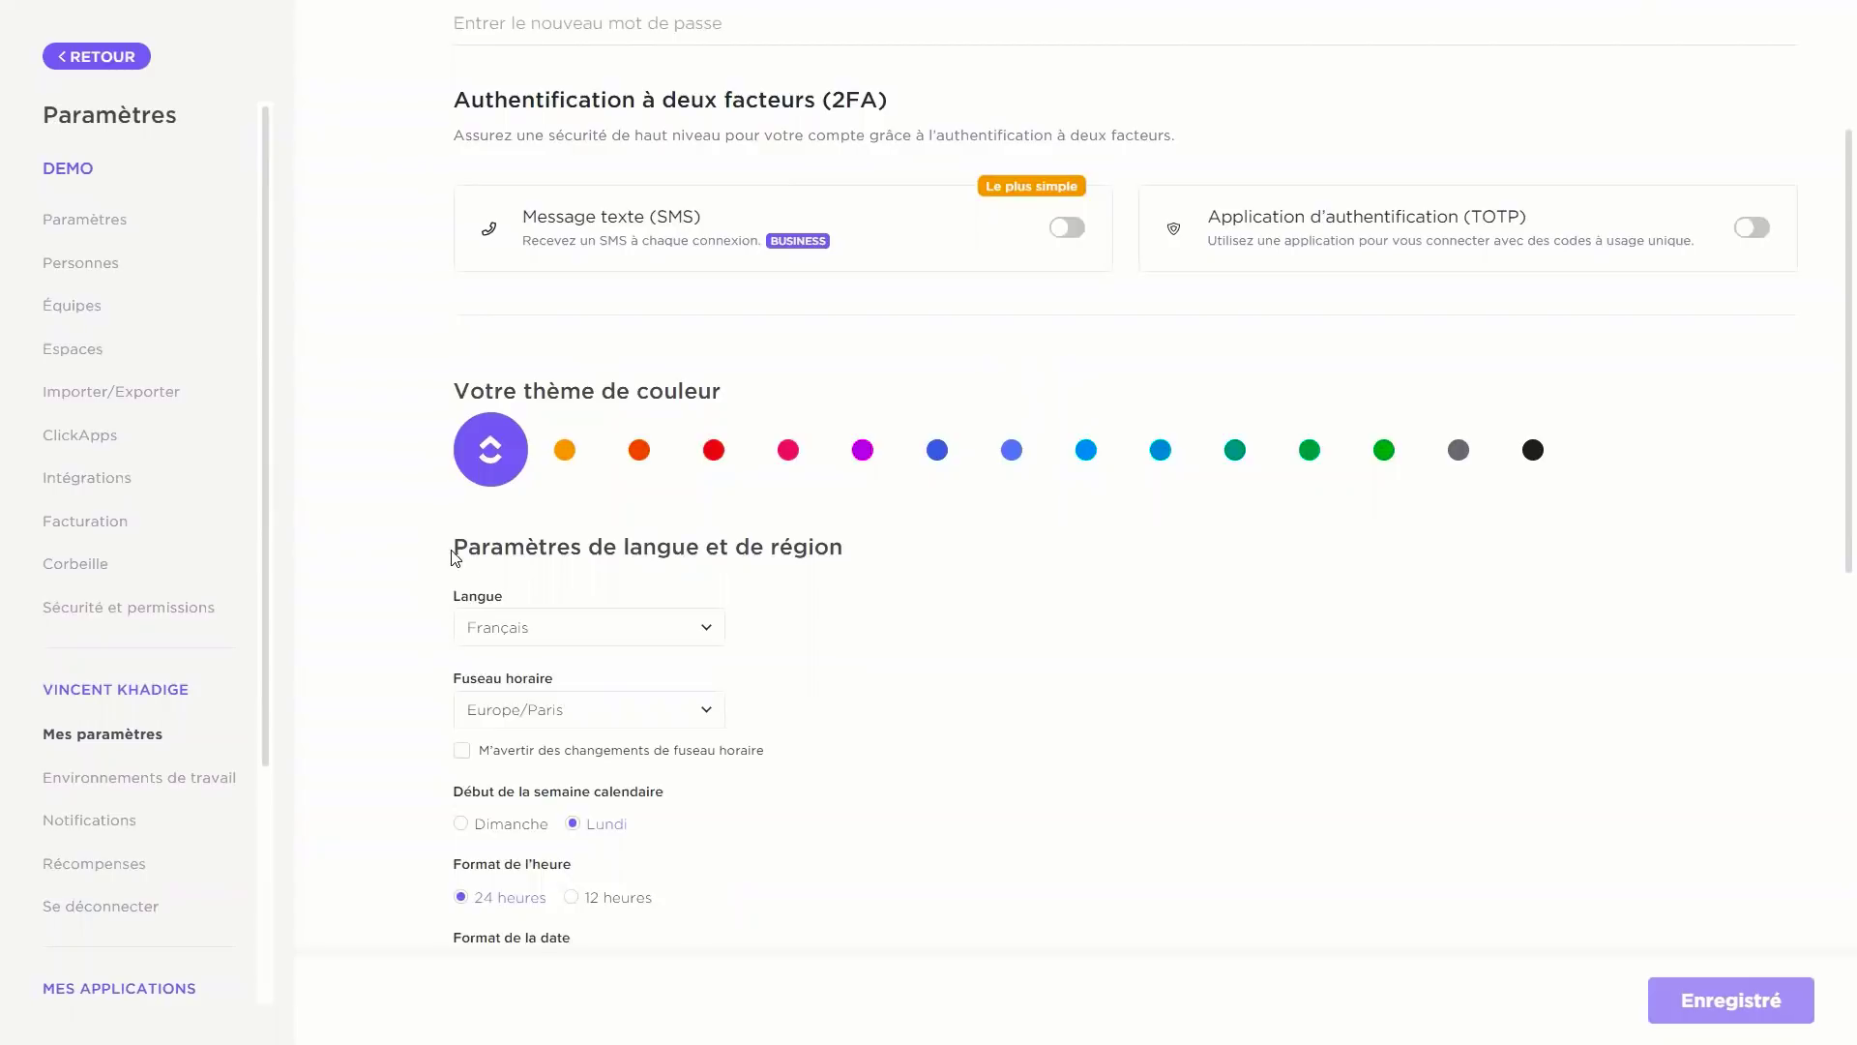
pyautogui.click(539, 639)
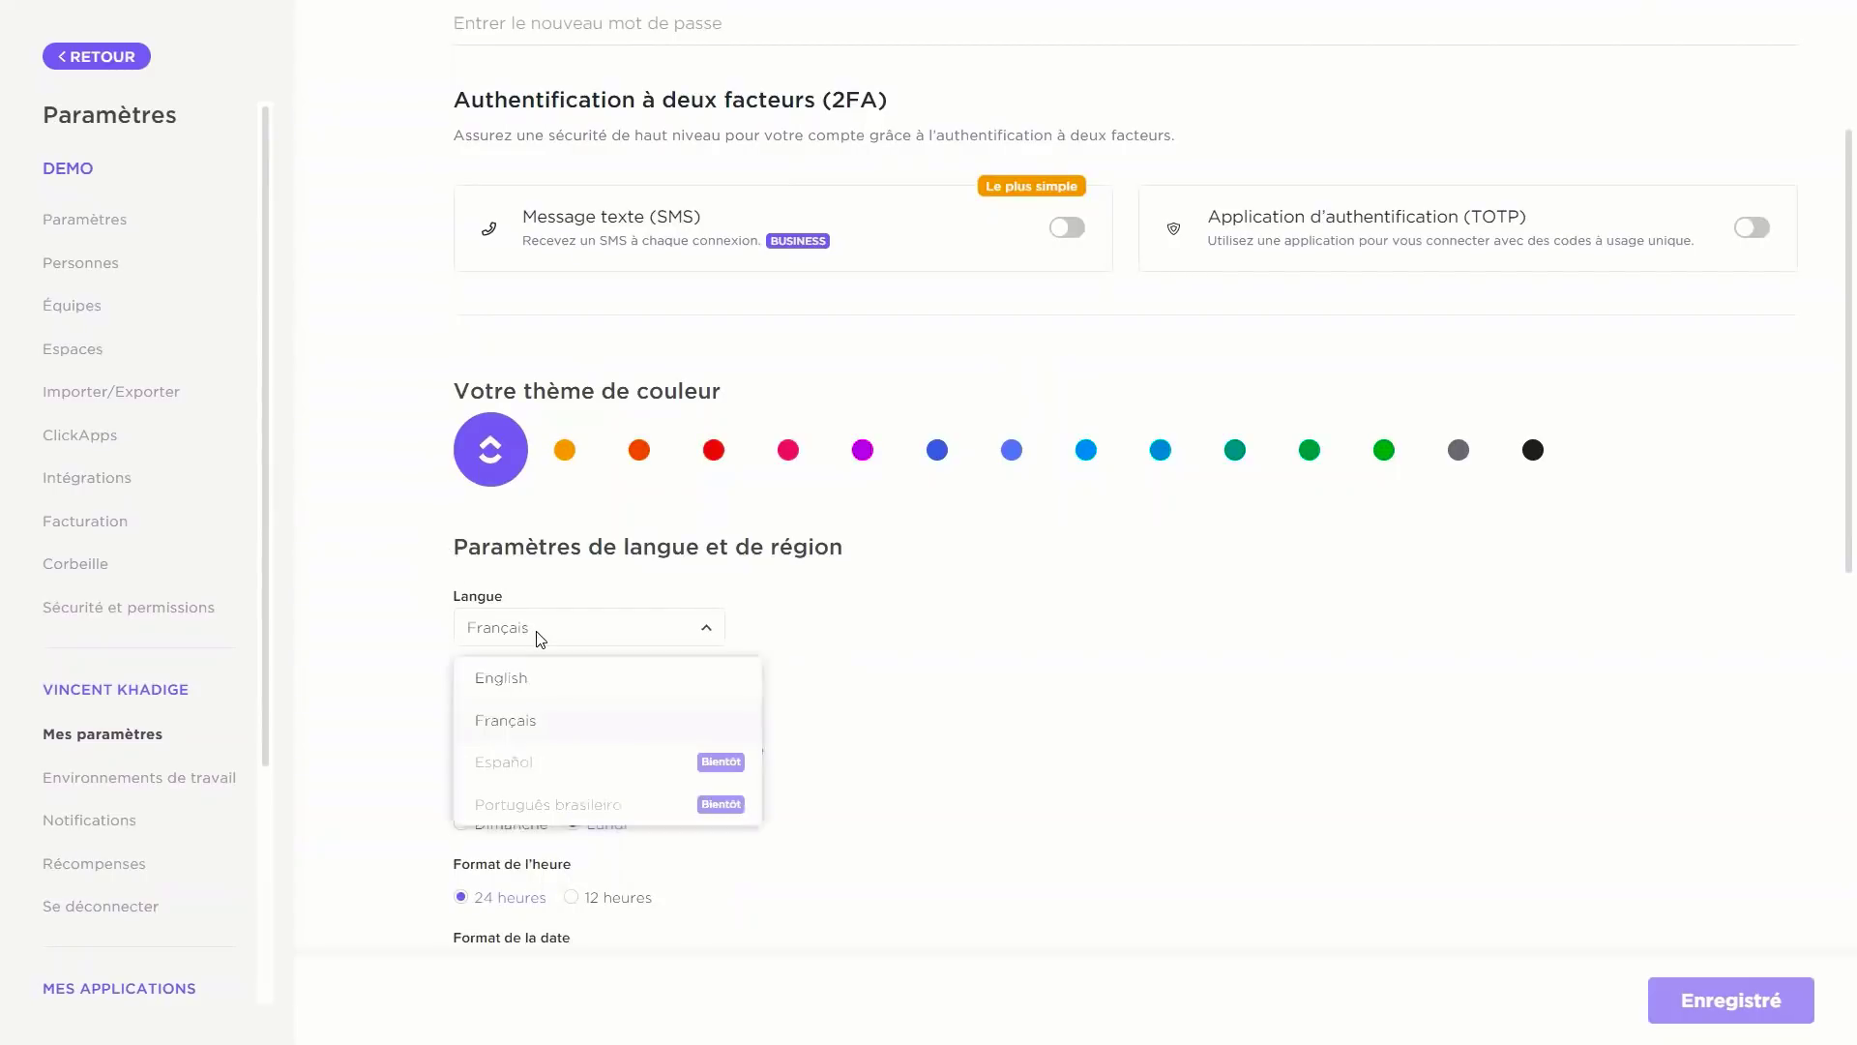
pyautogui.click(537, 639)
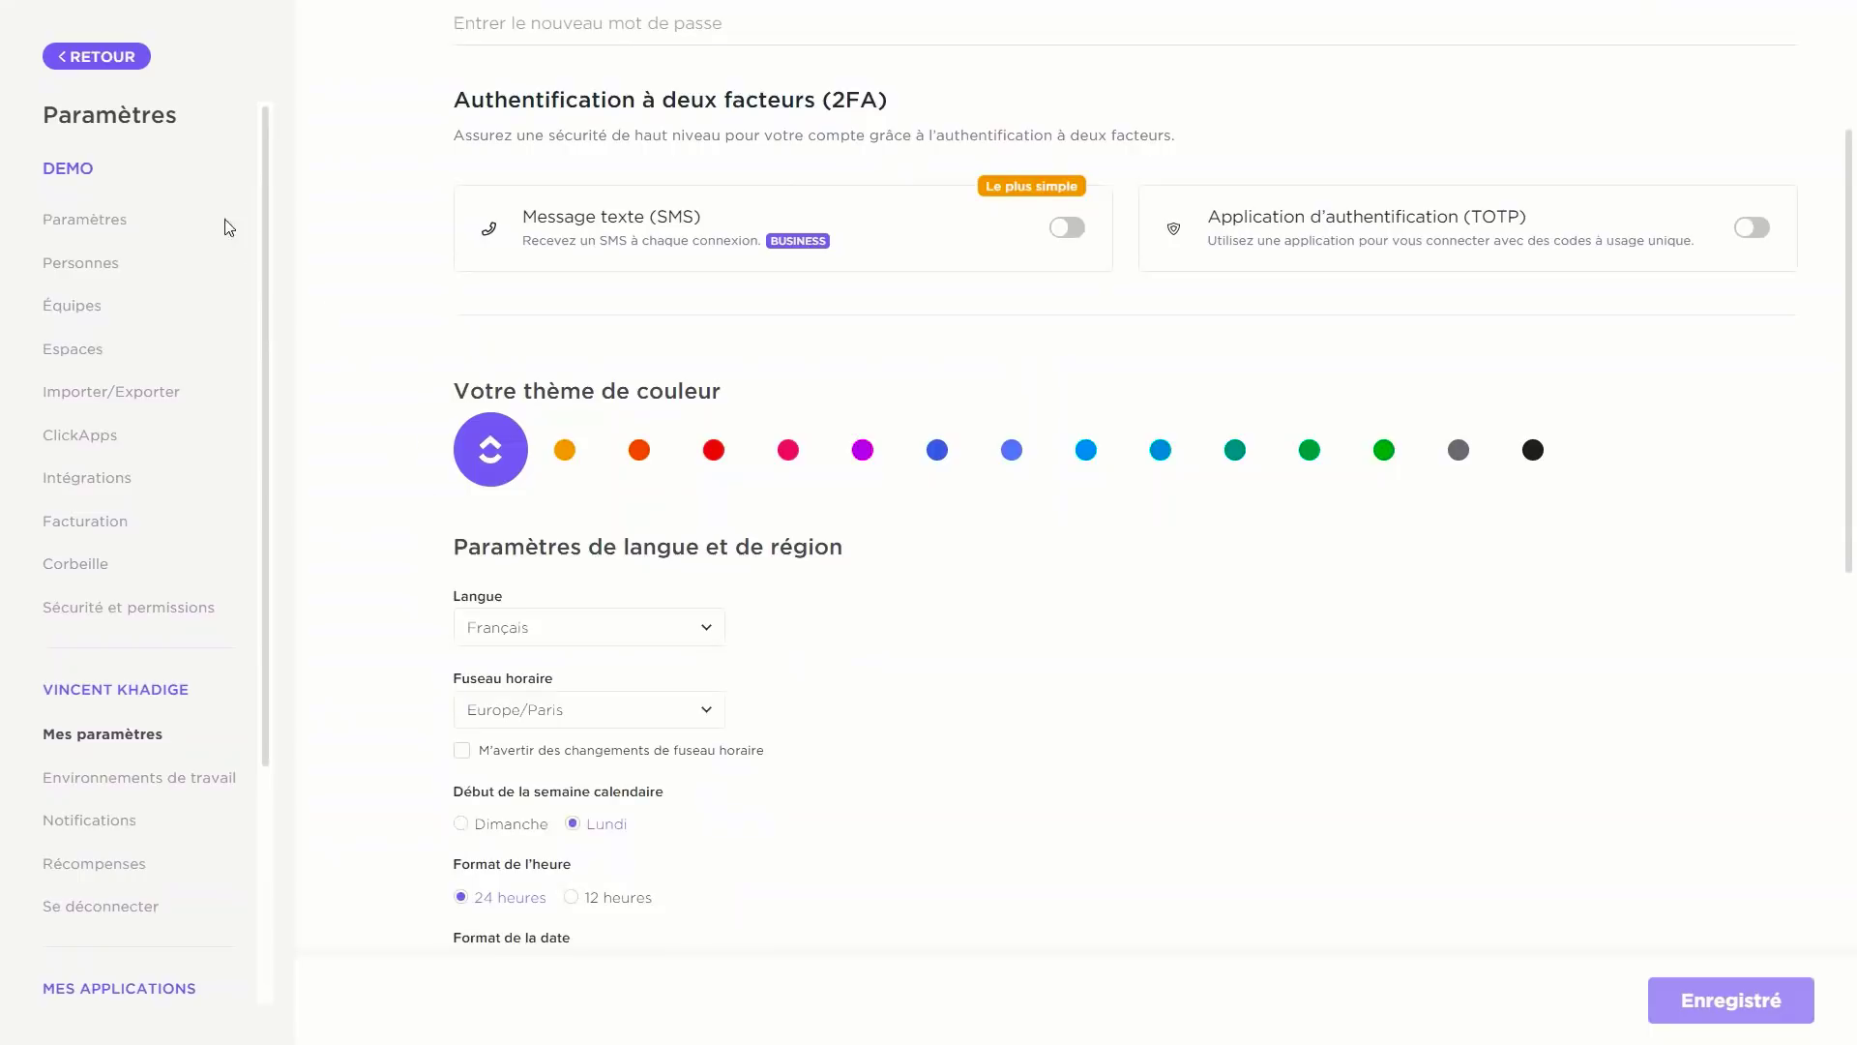
pyautogui.click(116, 59)
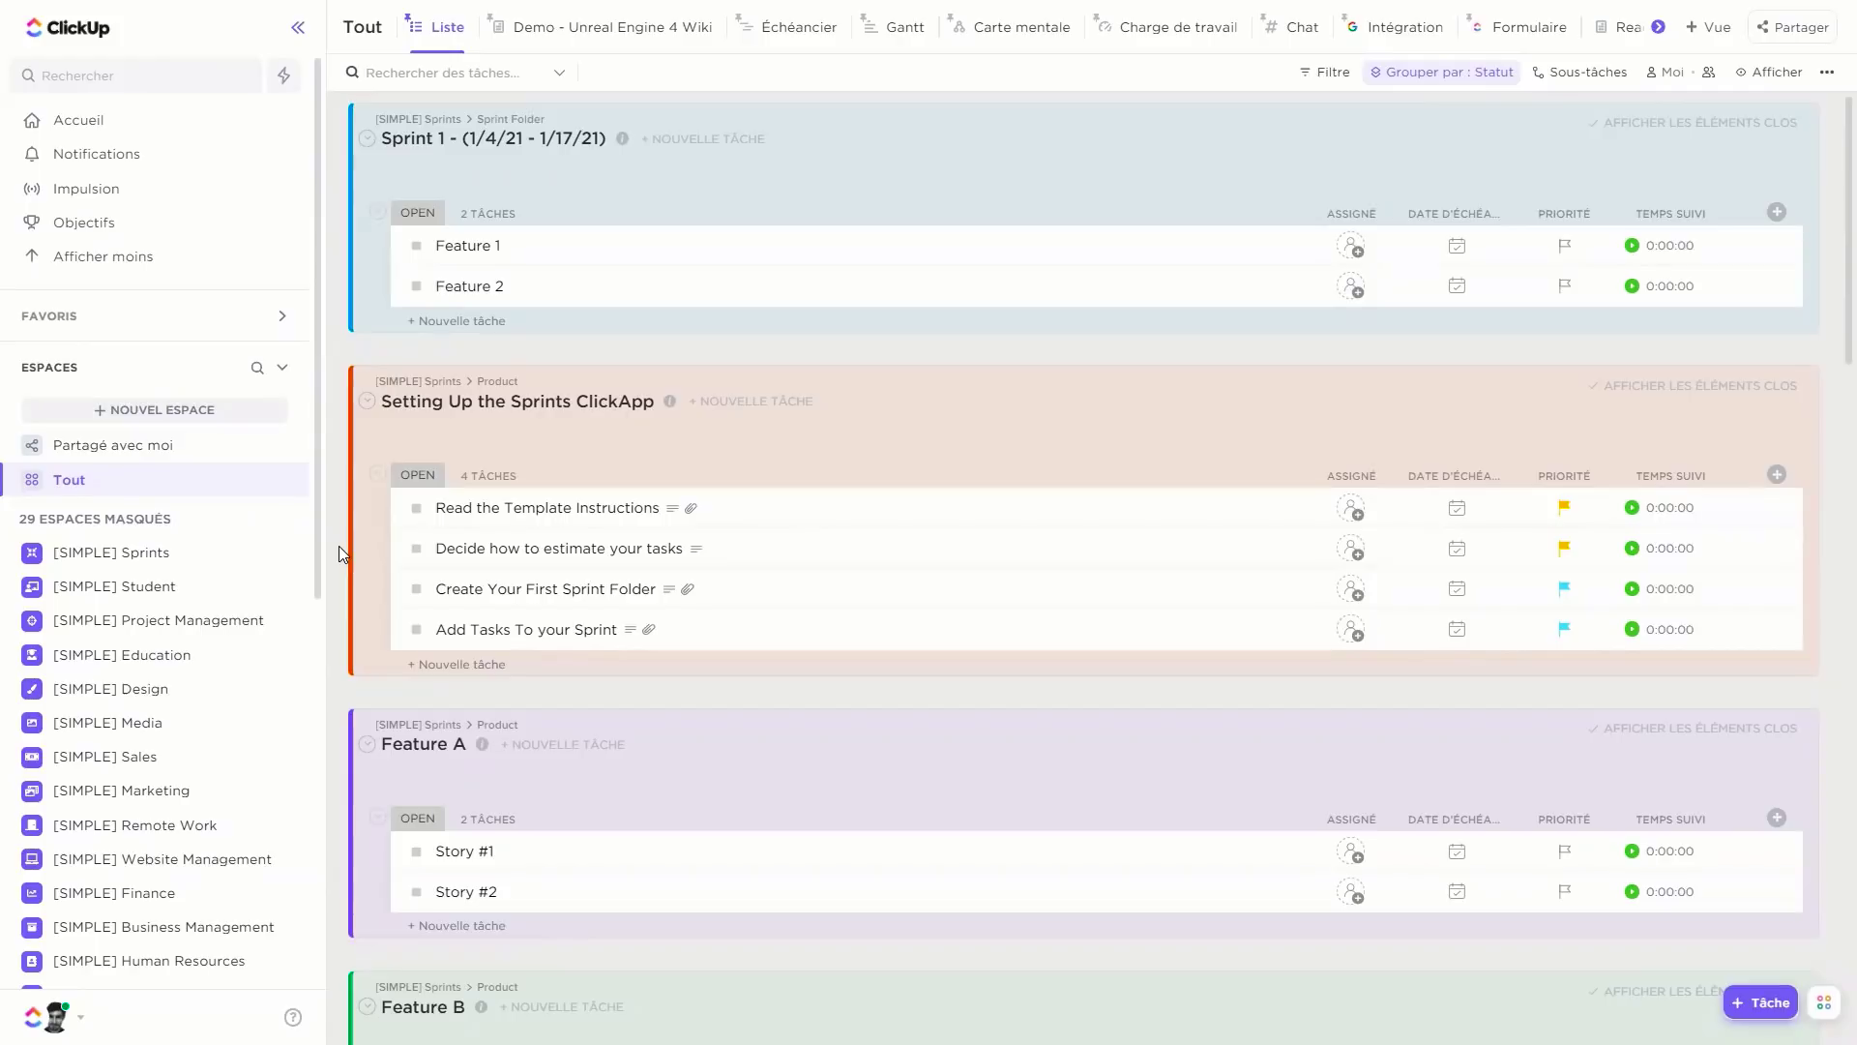
# Start a new space named Demo and give it a blue avatar with the address book icon.
pyautogui.click(183, 412)
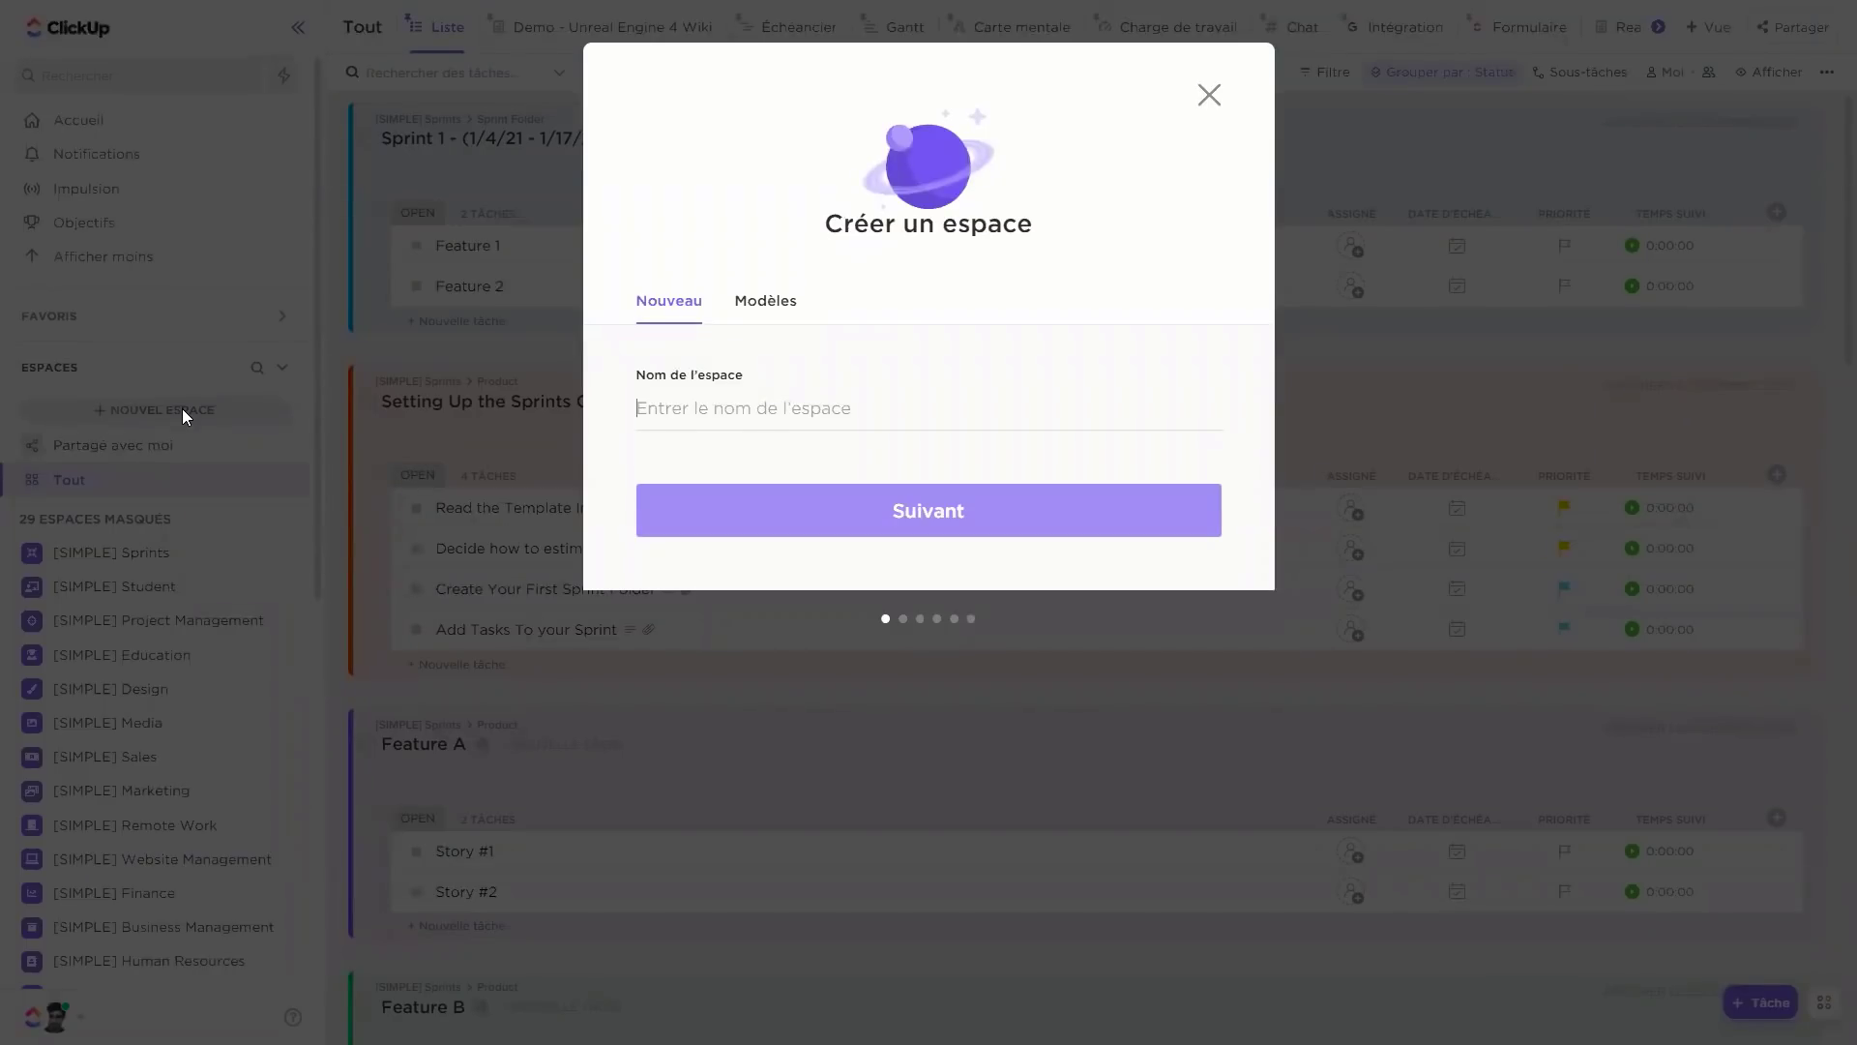
pyautogui.write('Demo')
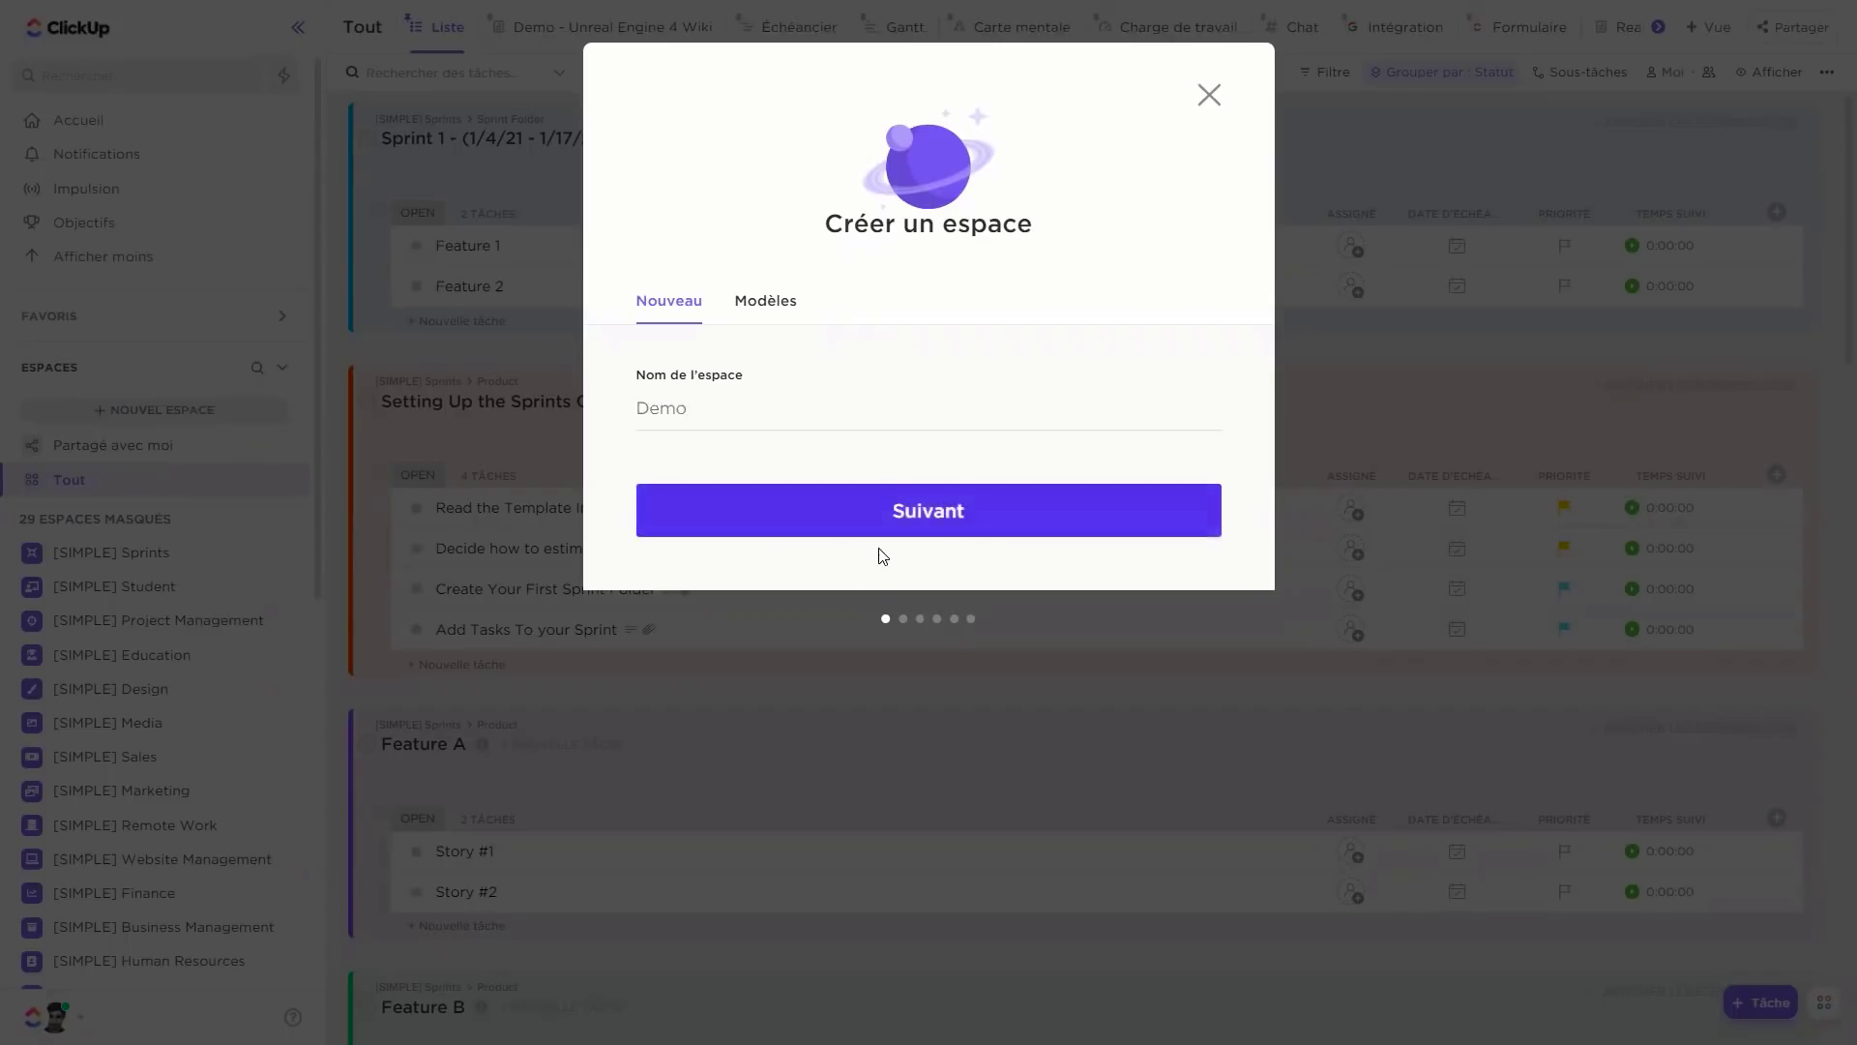
pyautogui.click(894, 537)
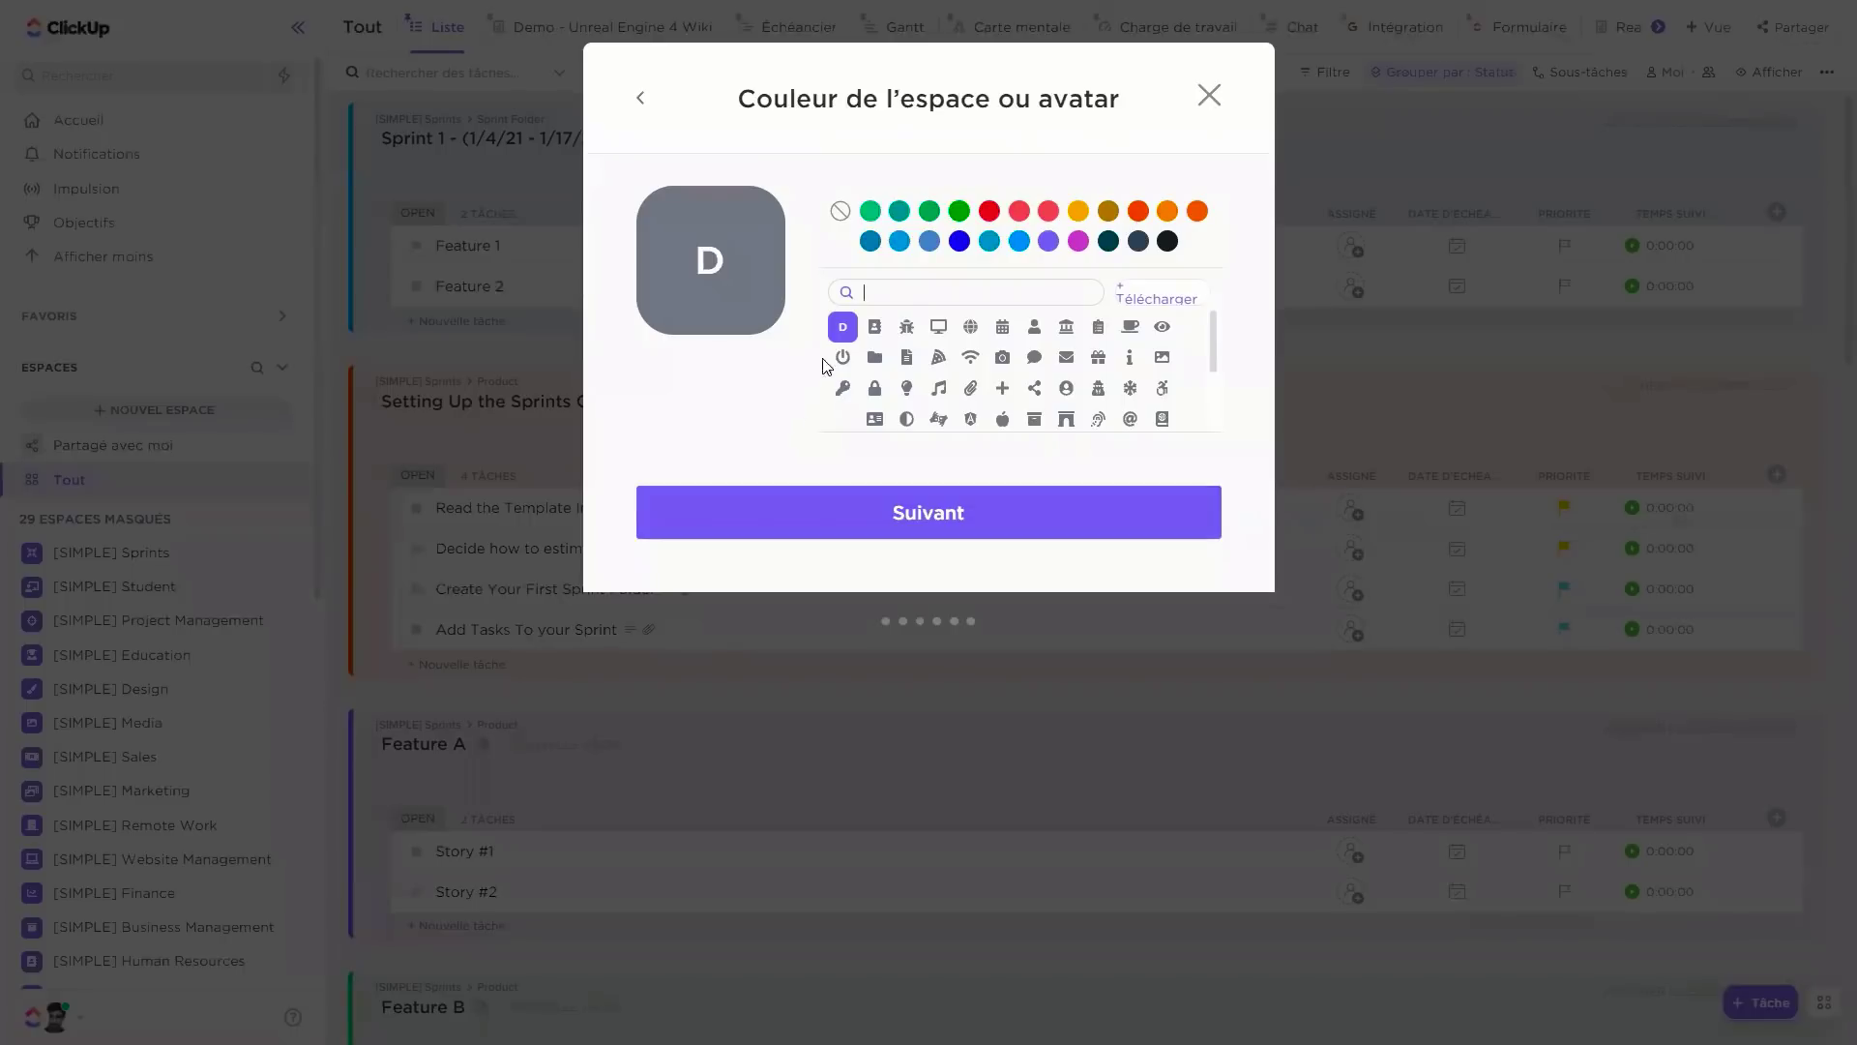
pyautogui.click(870, 241)
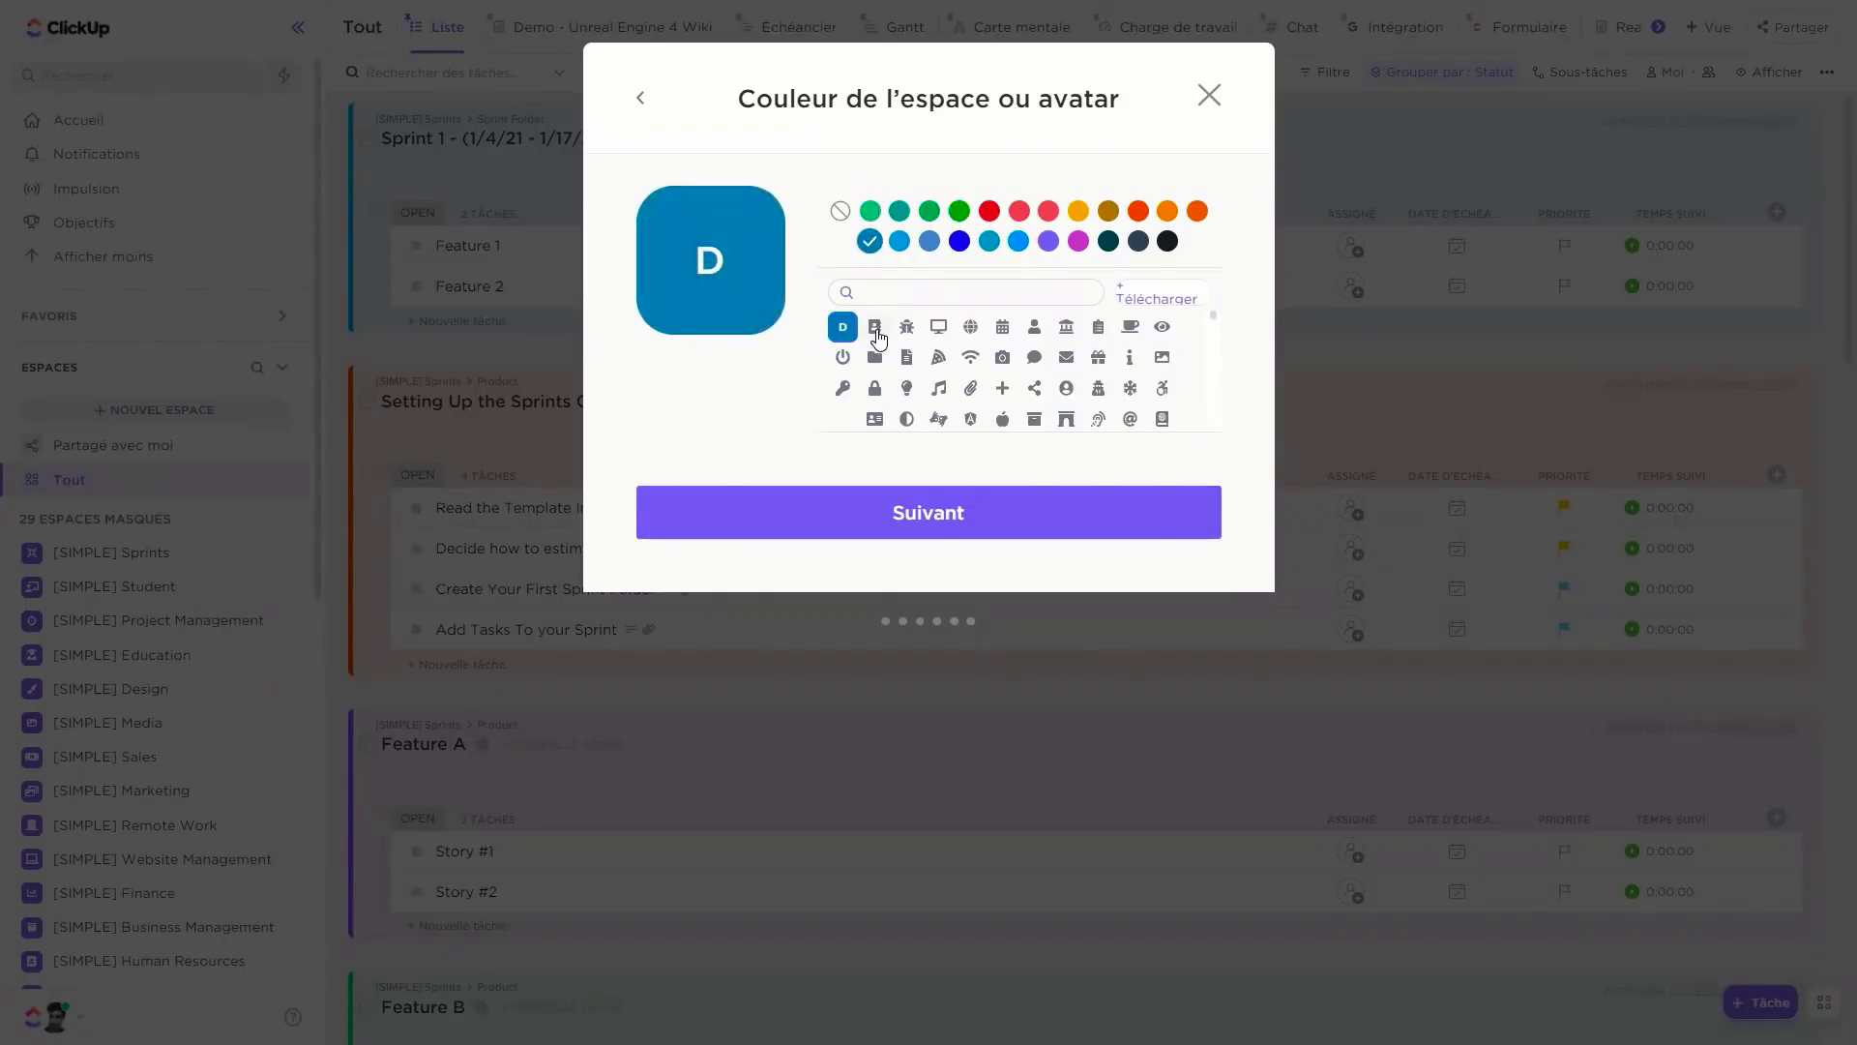
pyautogui.click(876, 329)
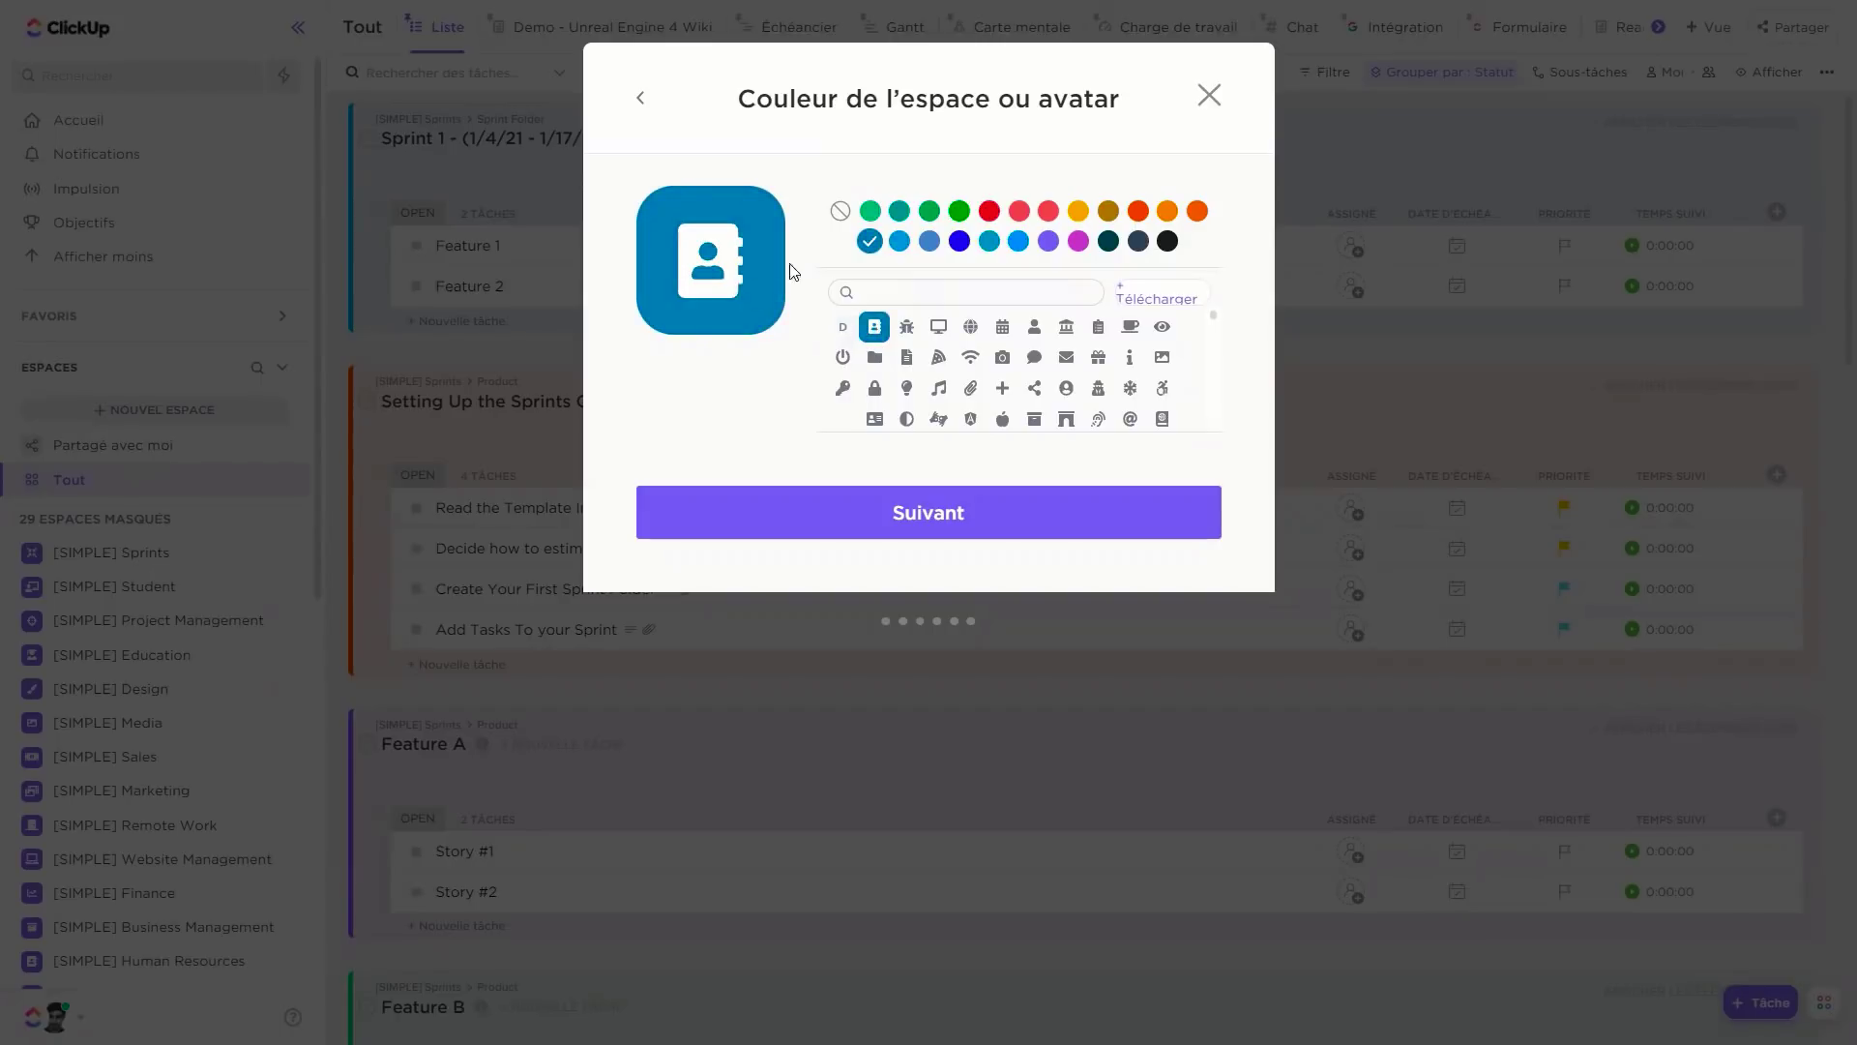
pyautogui.click(853, 528)
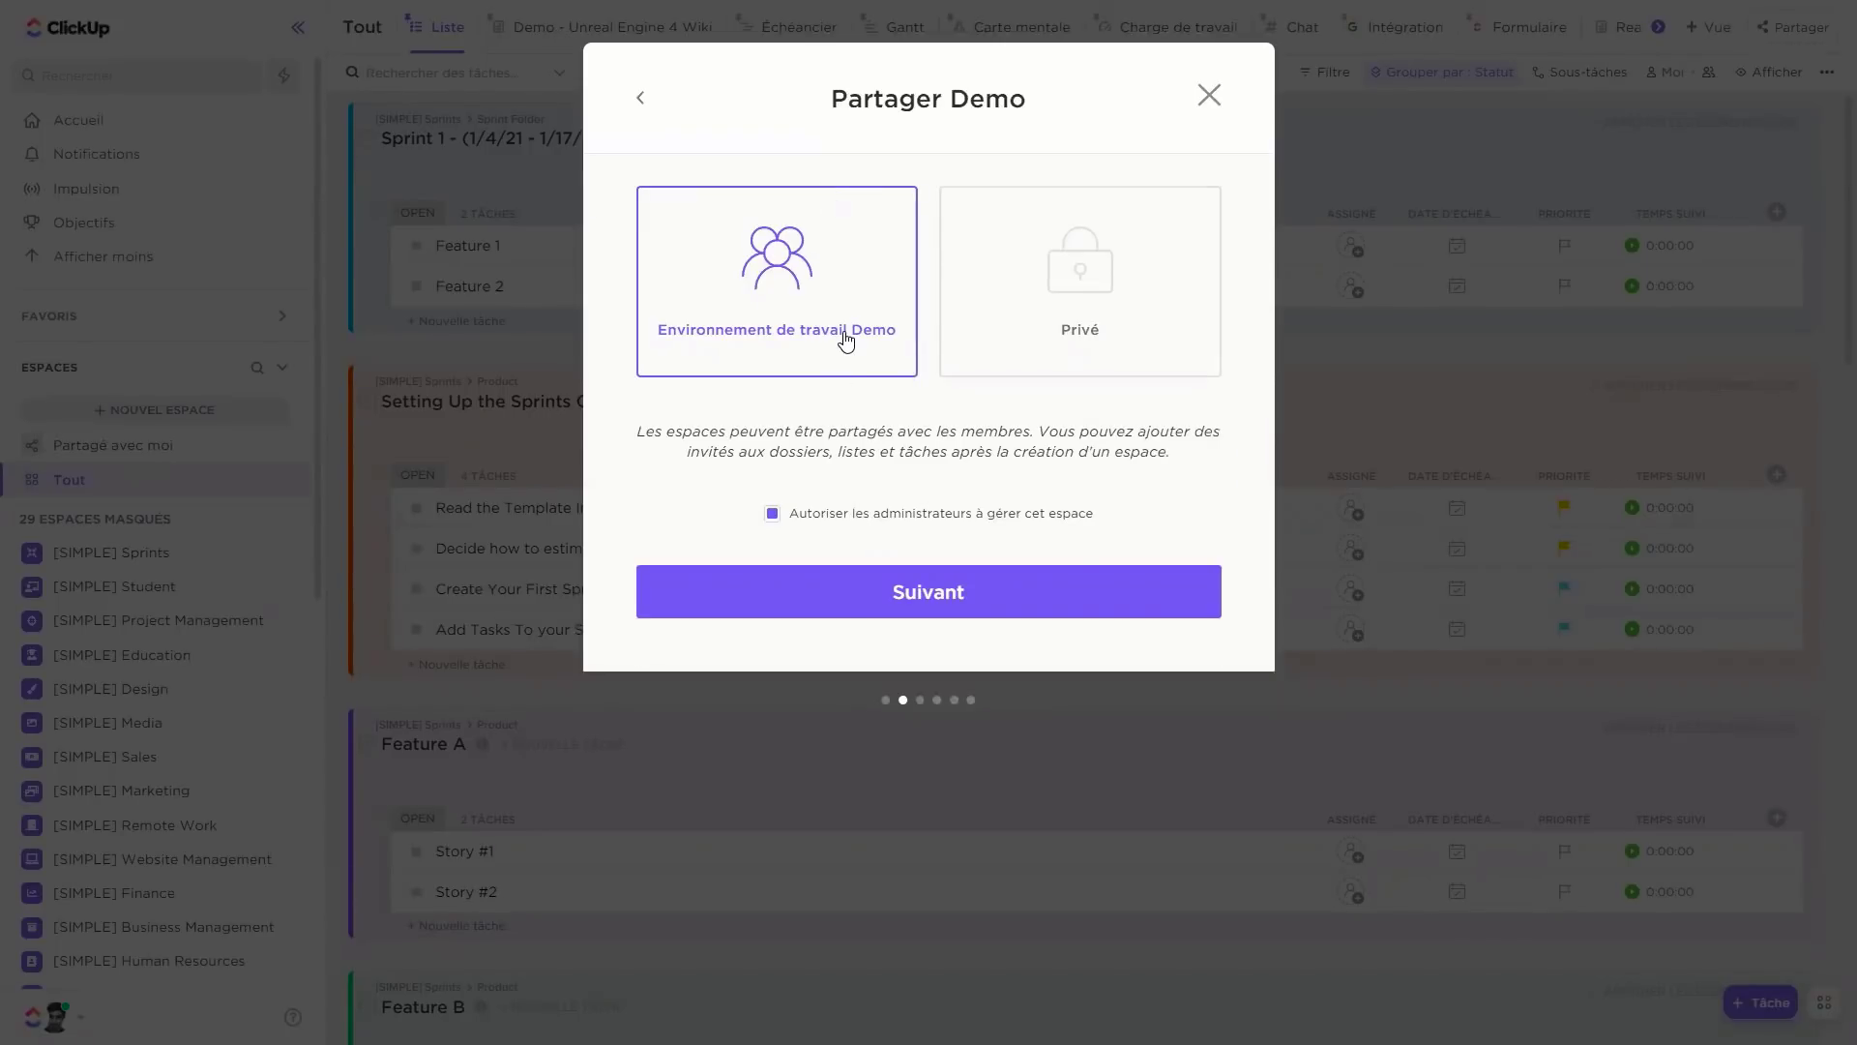
# Share the new space with the whole Demo workspace and apply the Français task status template.
pyautogui.click(1066, 332)
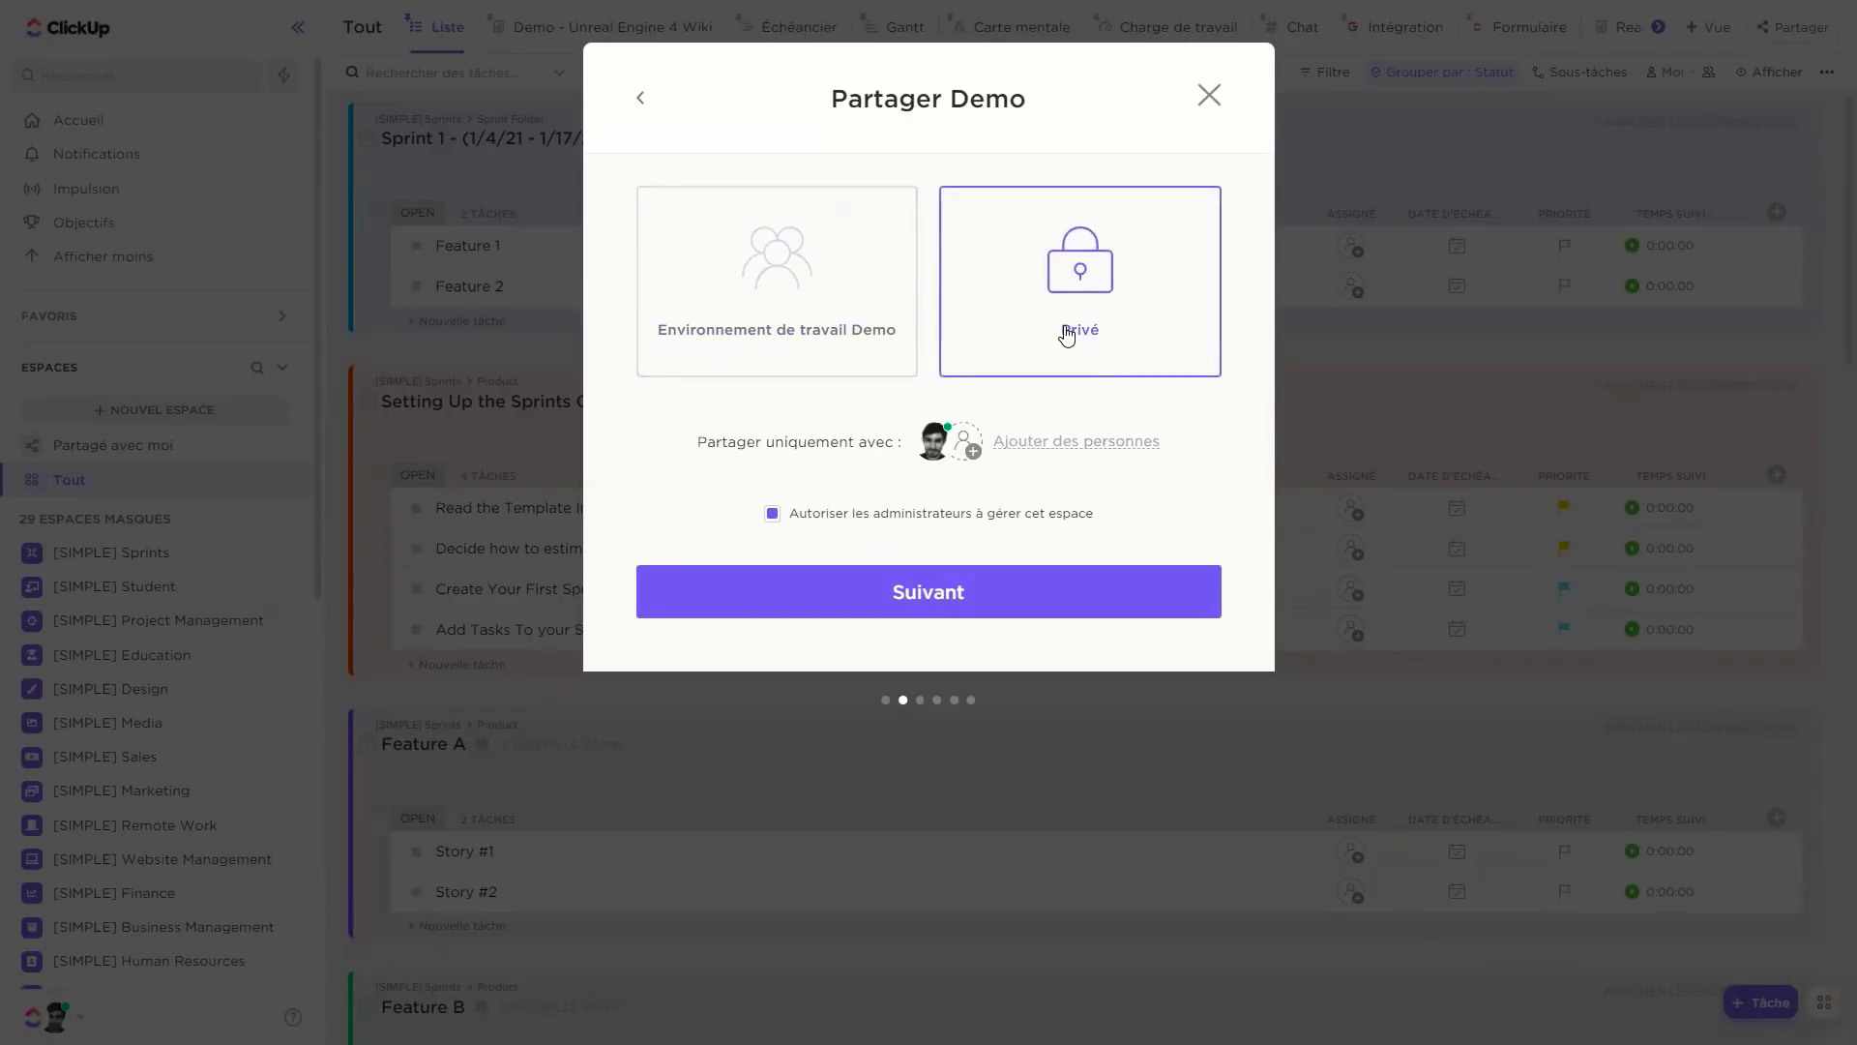
pyautogui.click(760, 292)
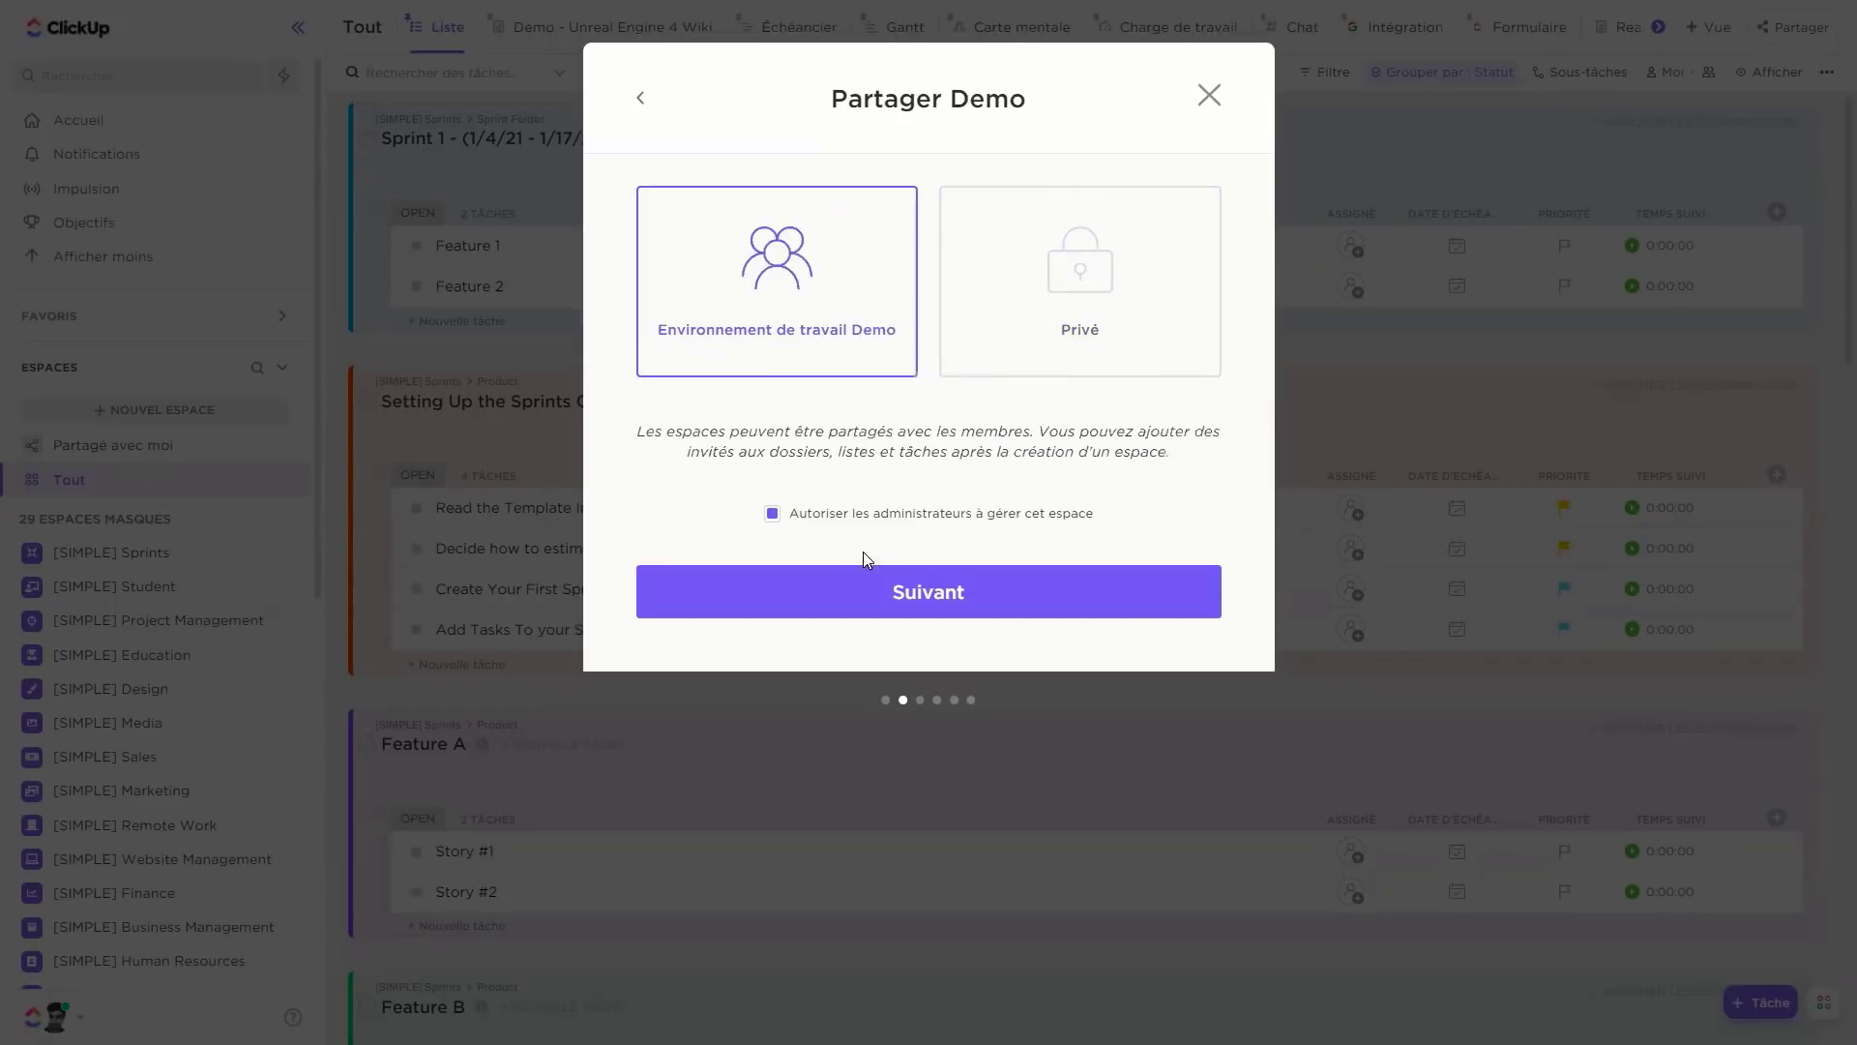
pyautogui.click(946, 602)
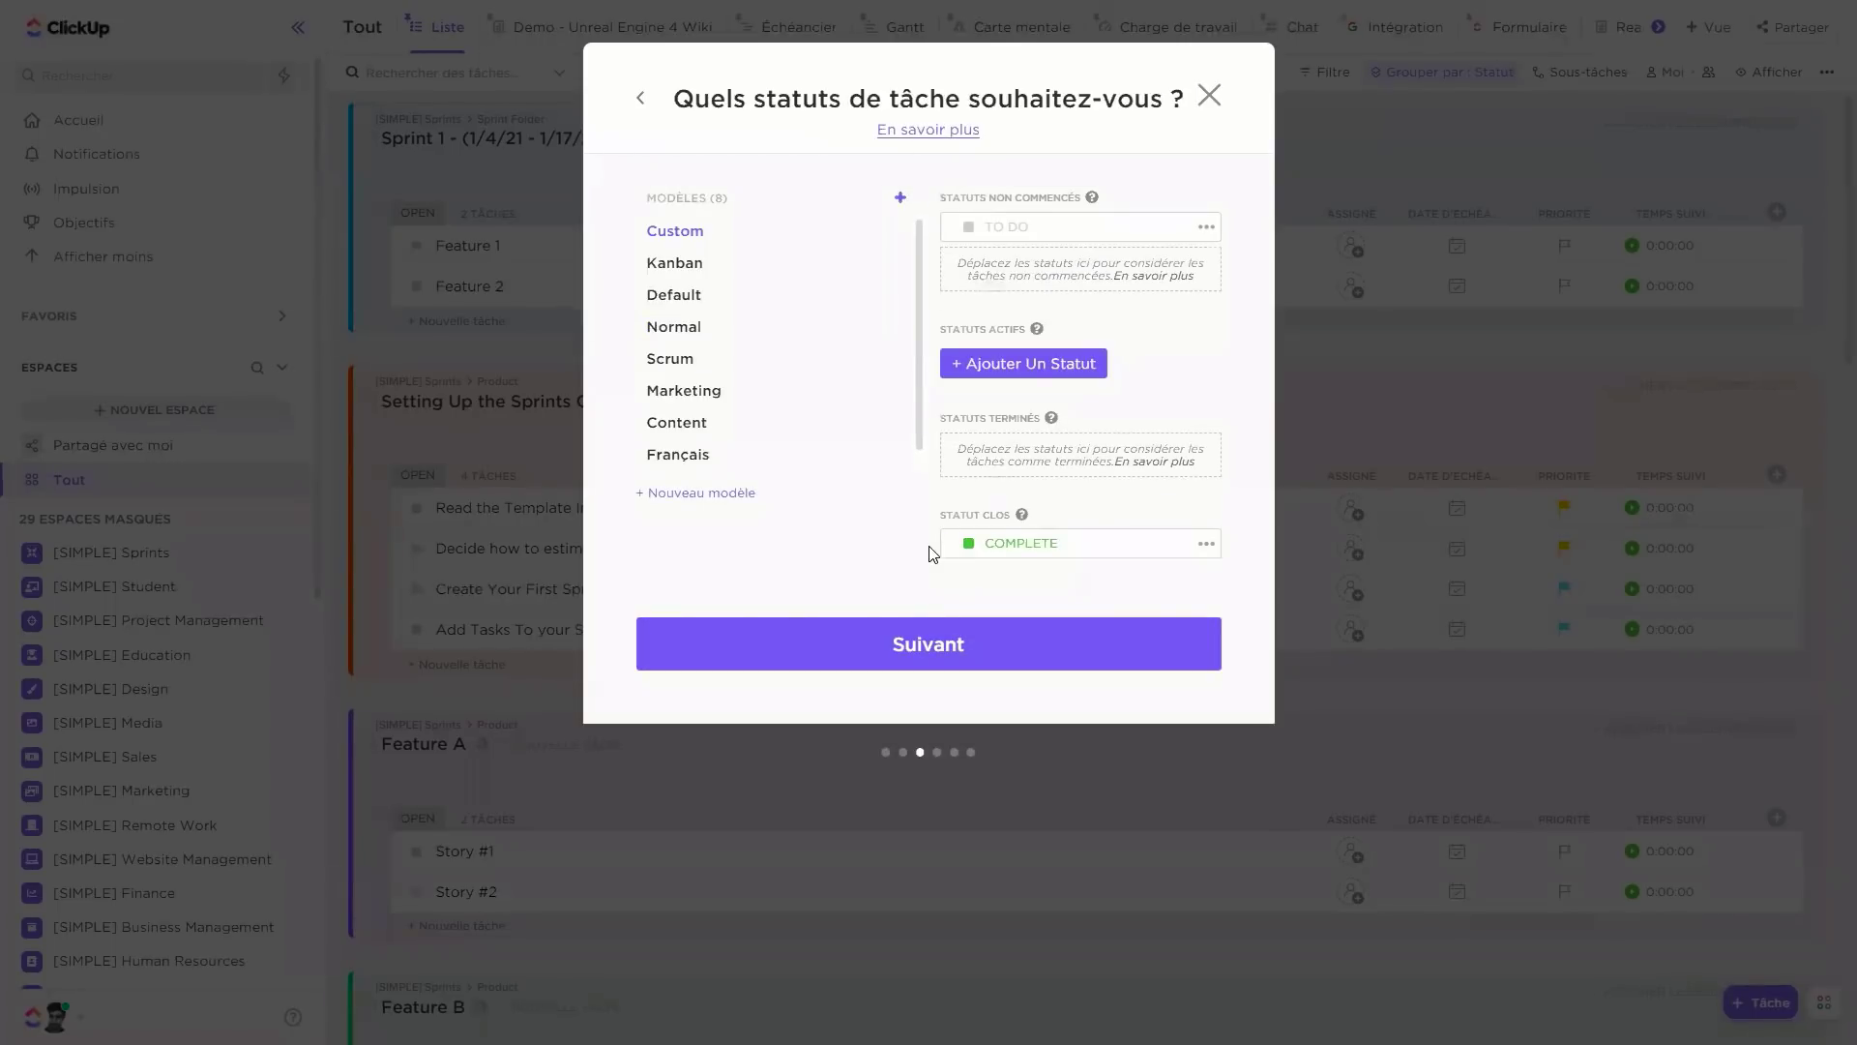
pyautogui.click(666, 457)
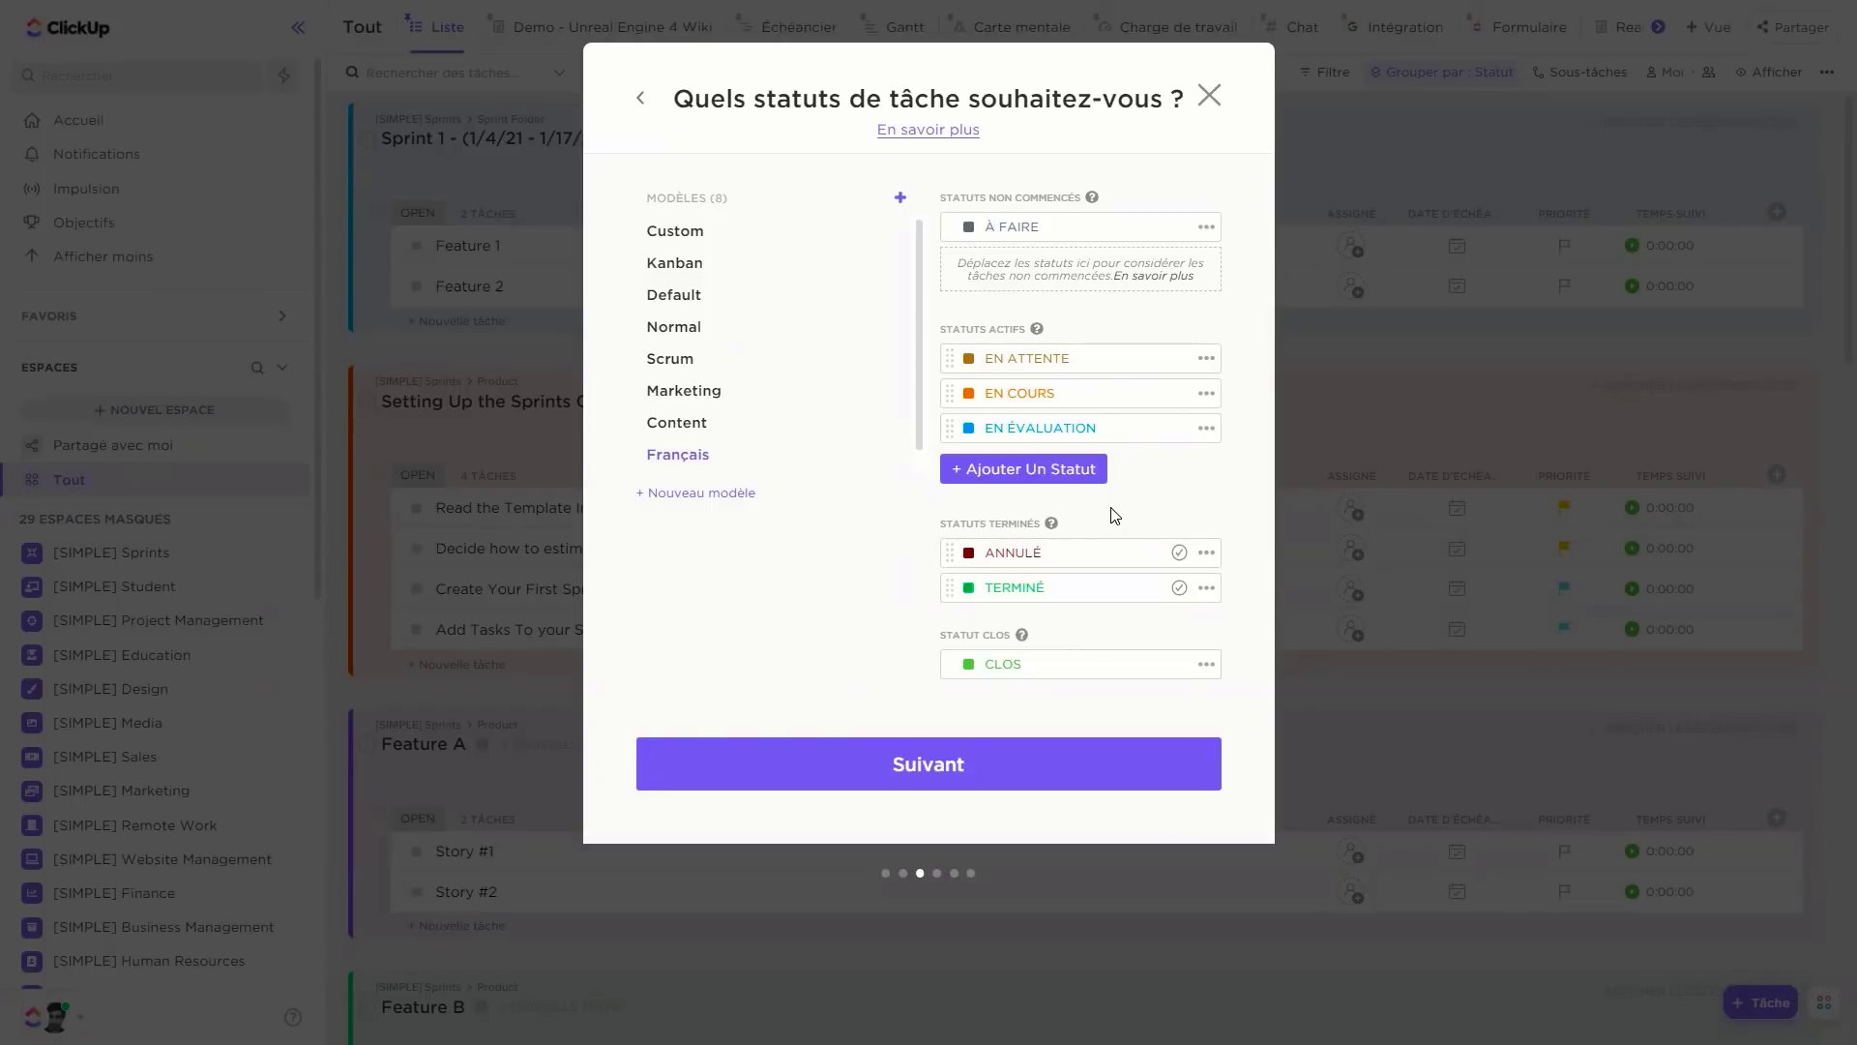
pyautogui.click(987, 764)
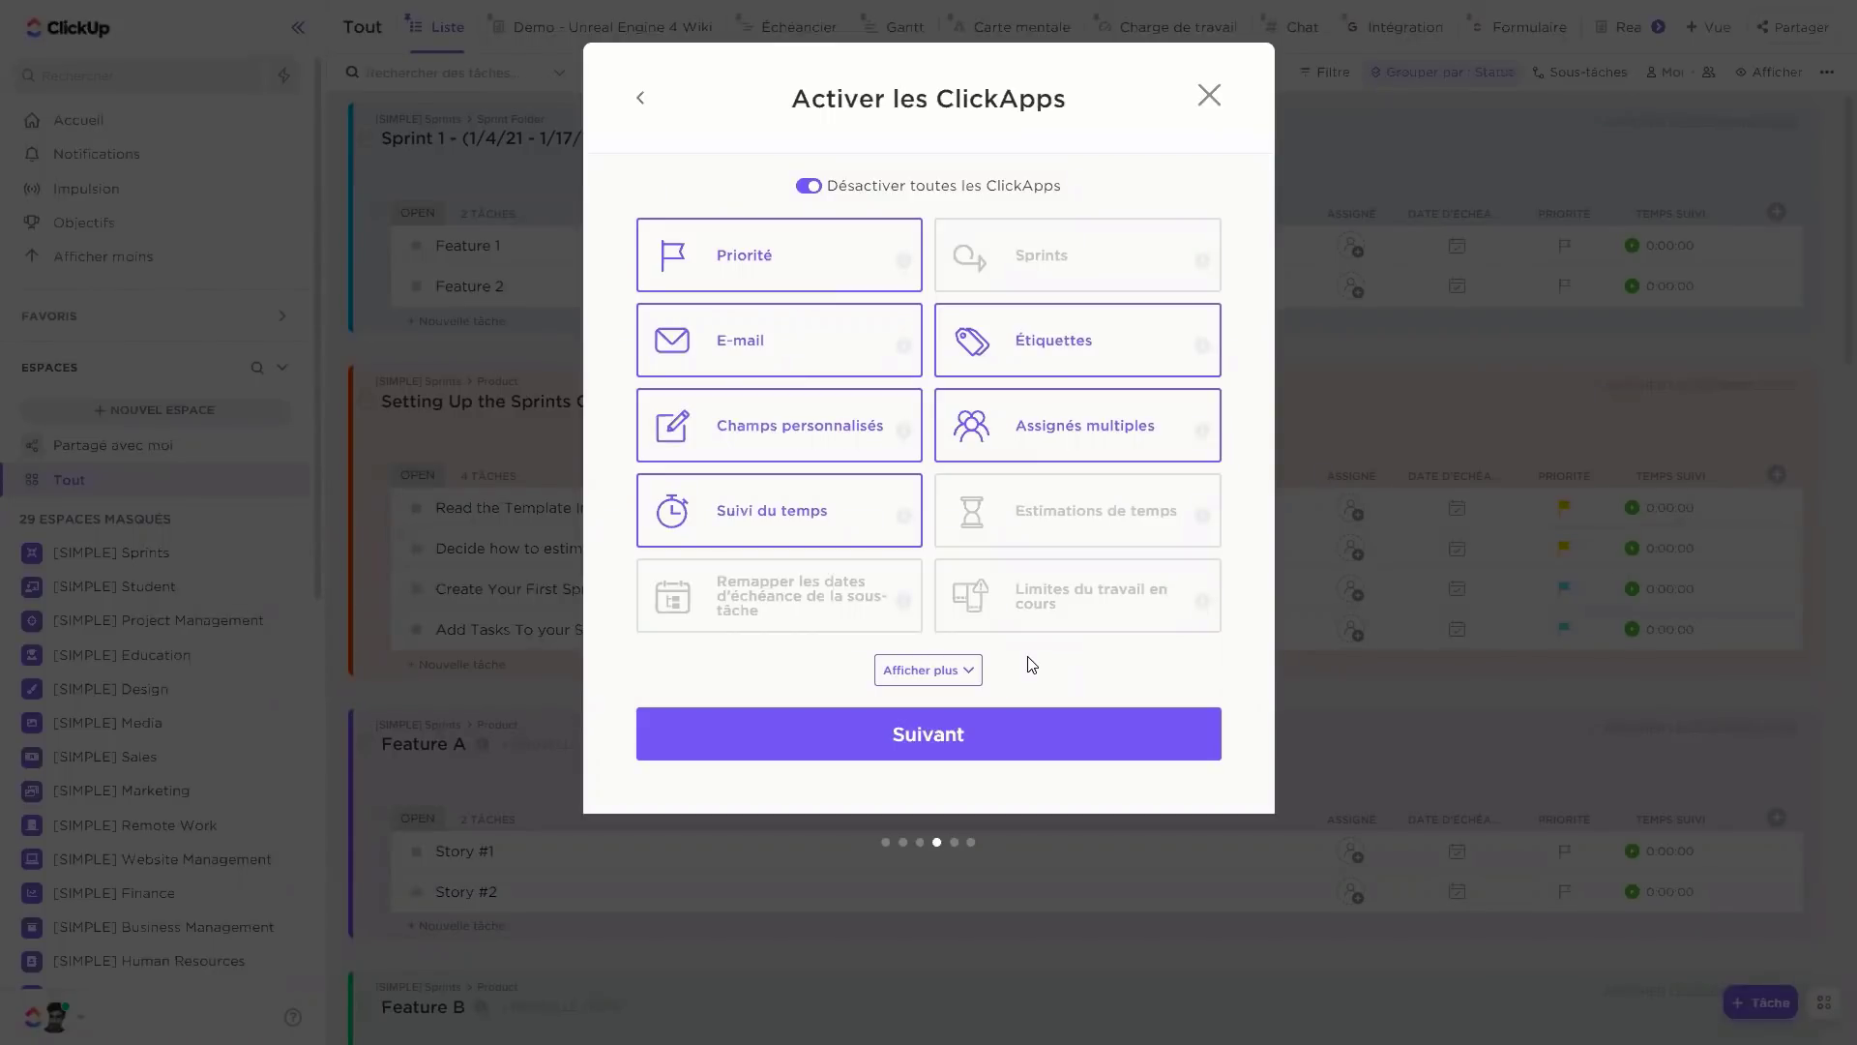
# Enable the Estimations de temps ClickApp for the space, keeping Suivi du temps switched on.
pyautogui.click(808, 512)
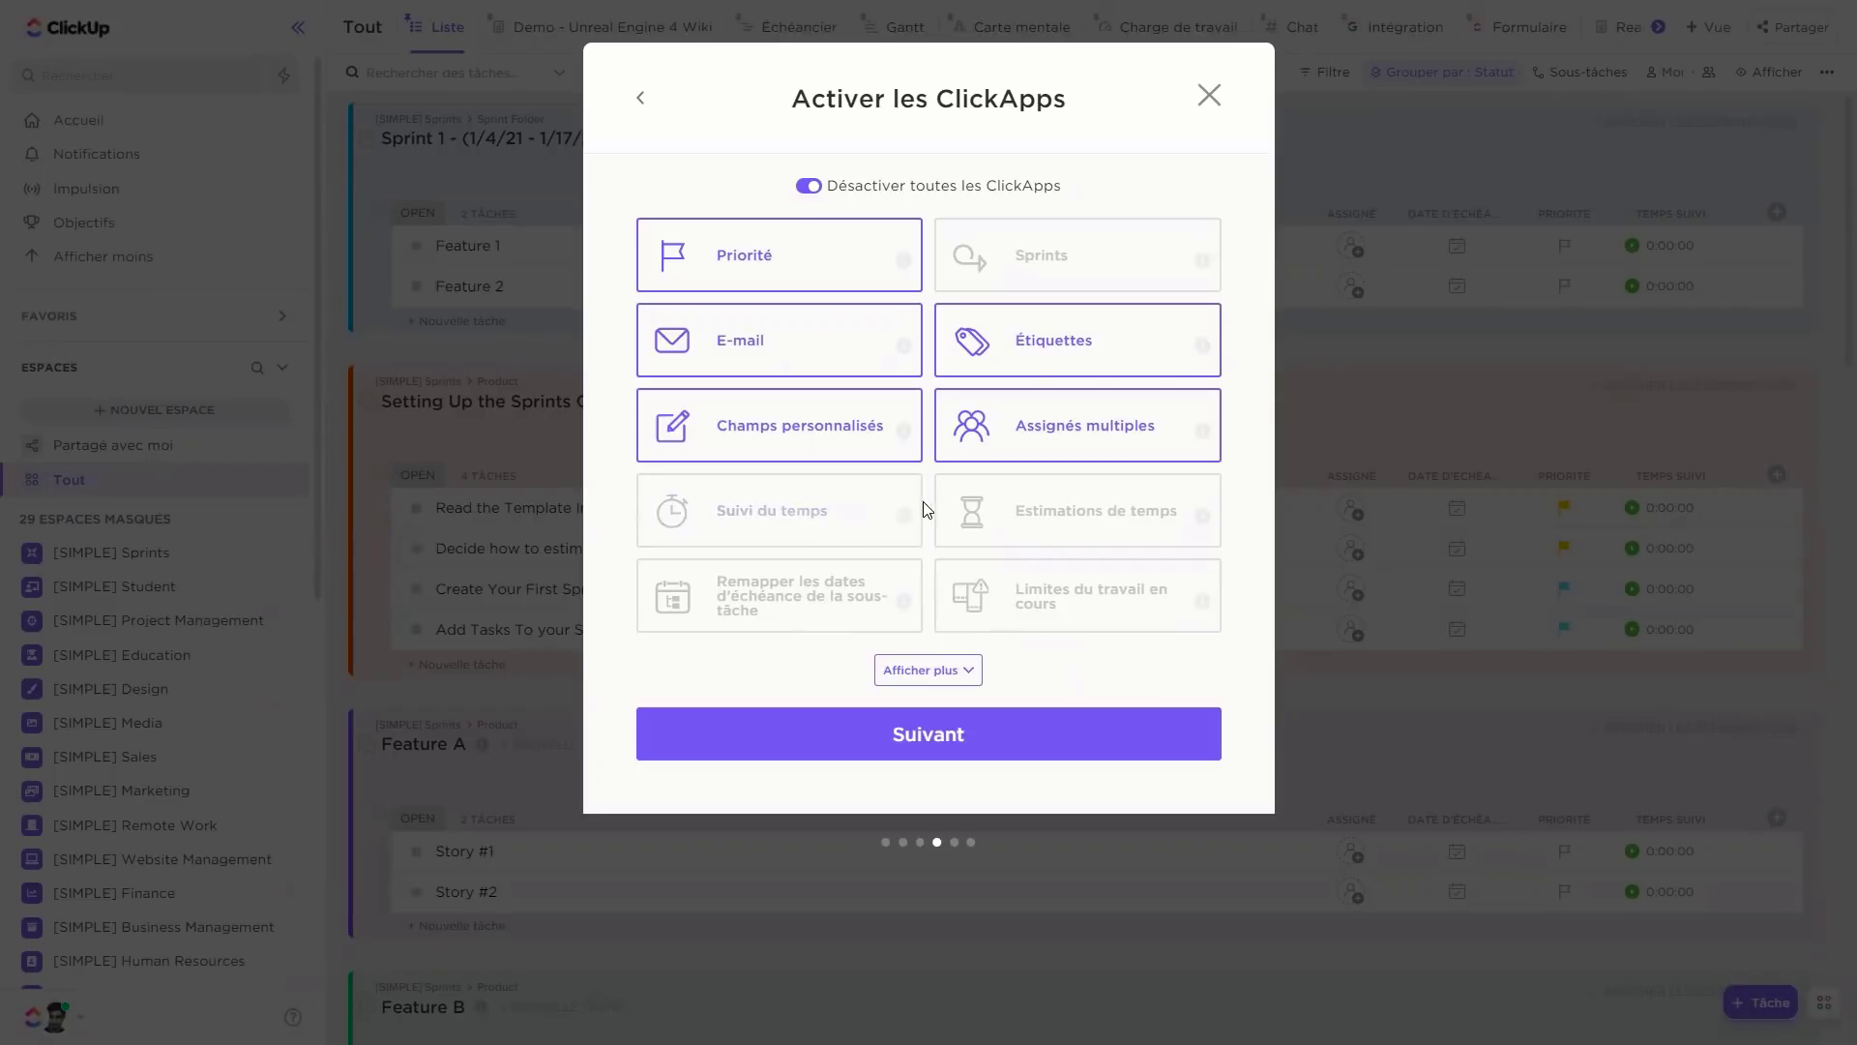
pyautogui.click(1122, 531)
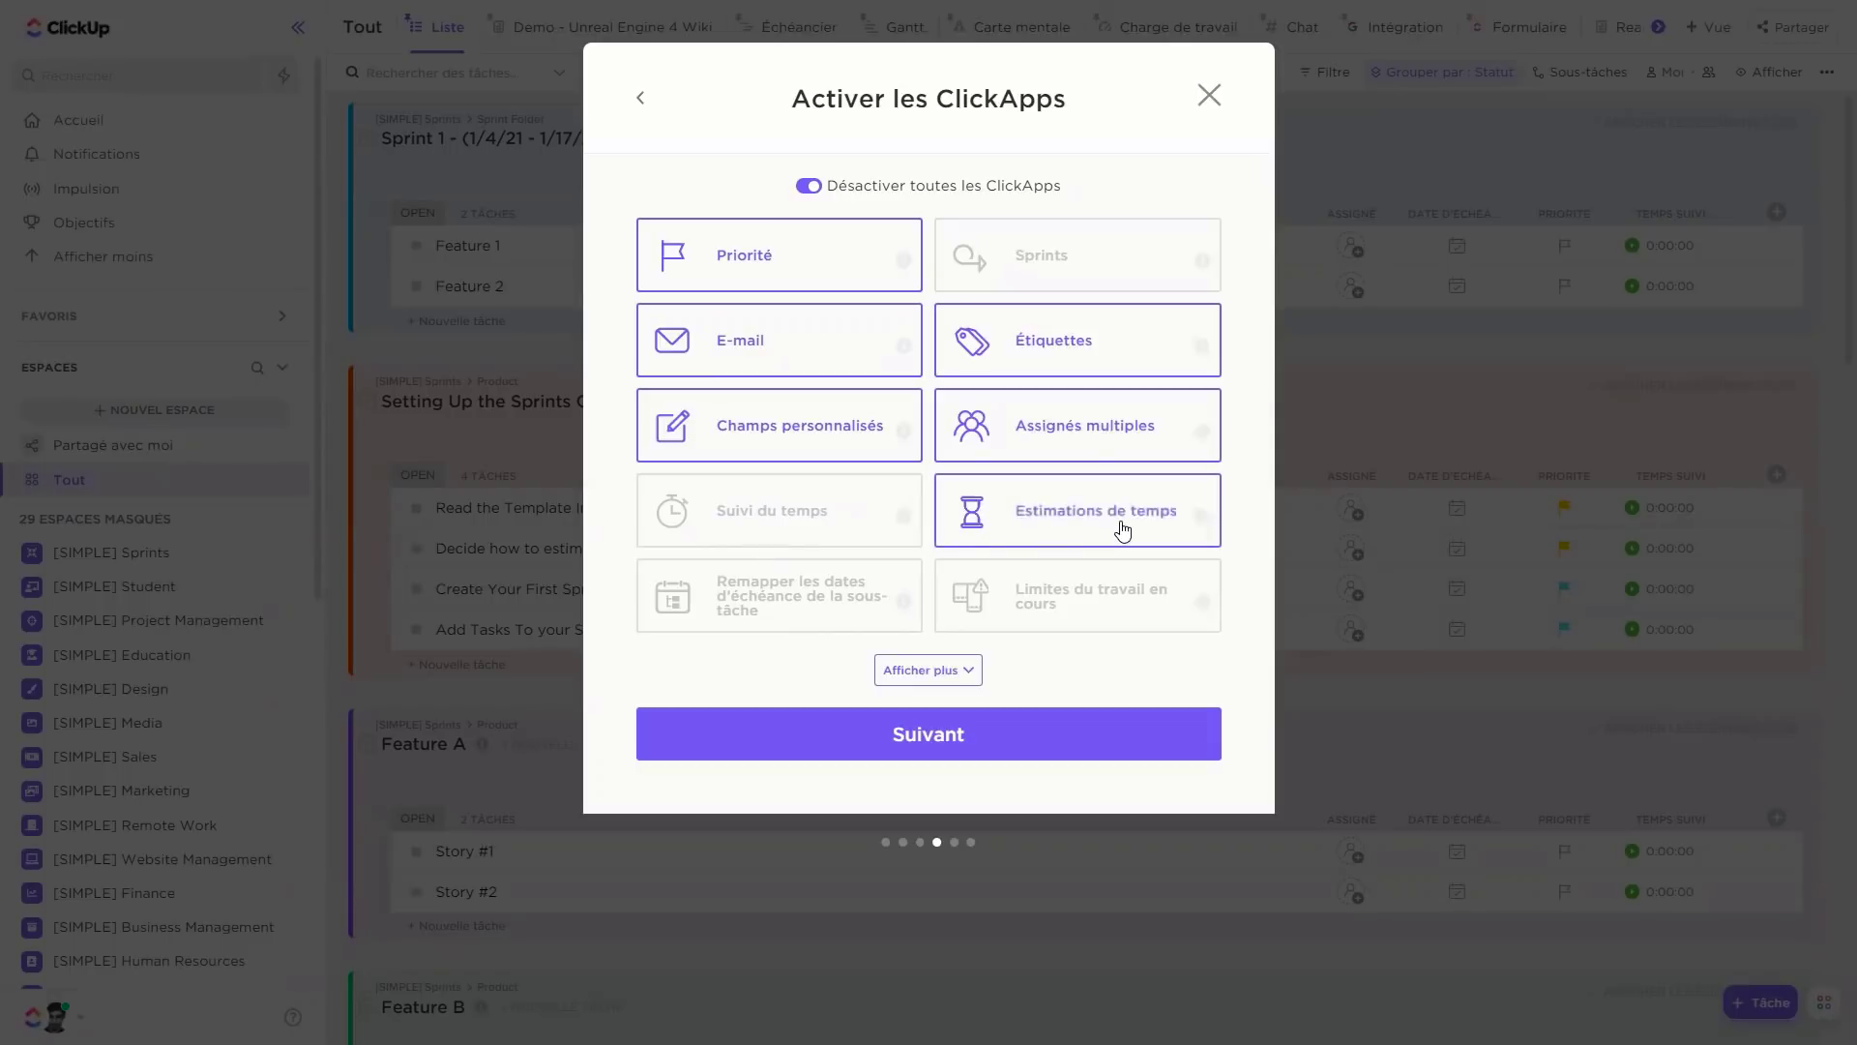
pyautogui.click(794, 518)
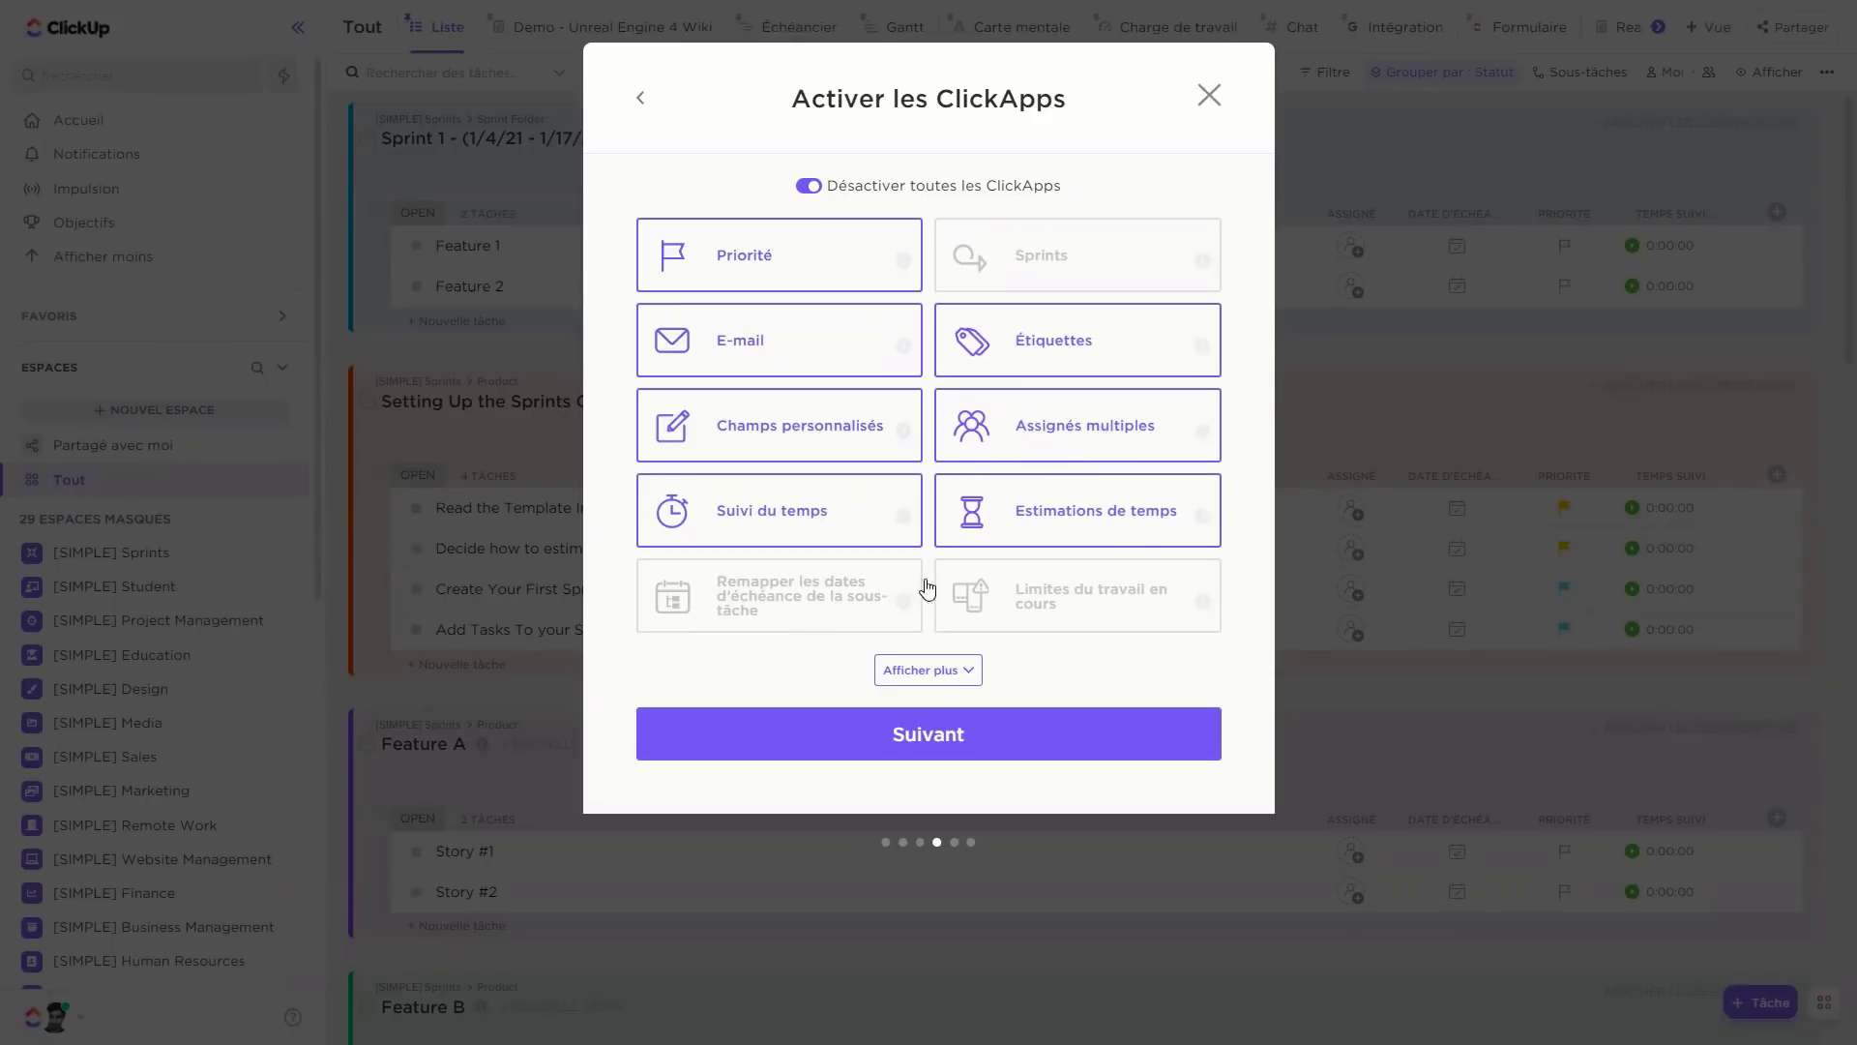
pyautogui.click(1048, 733)
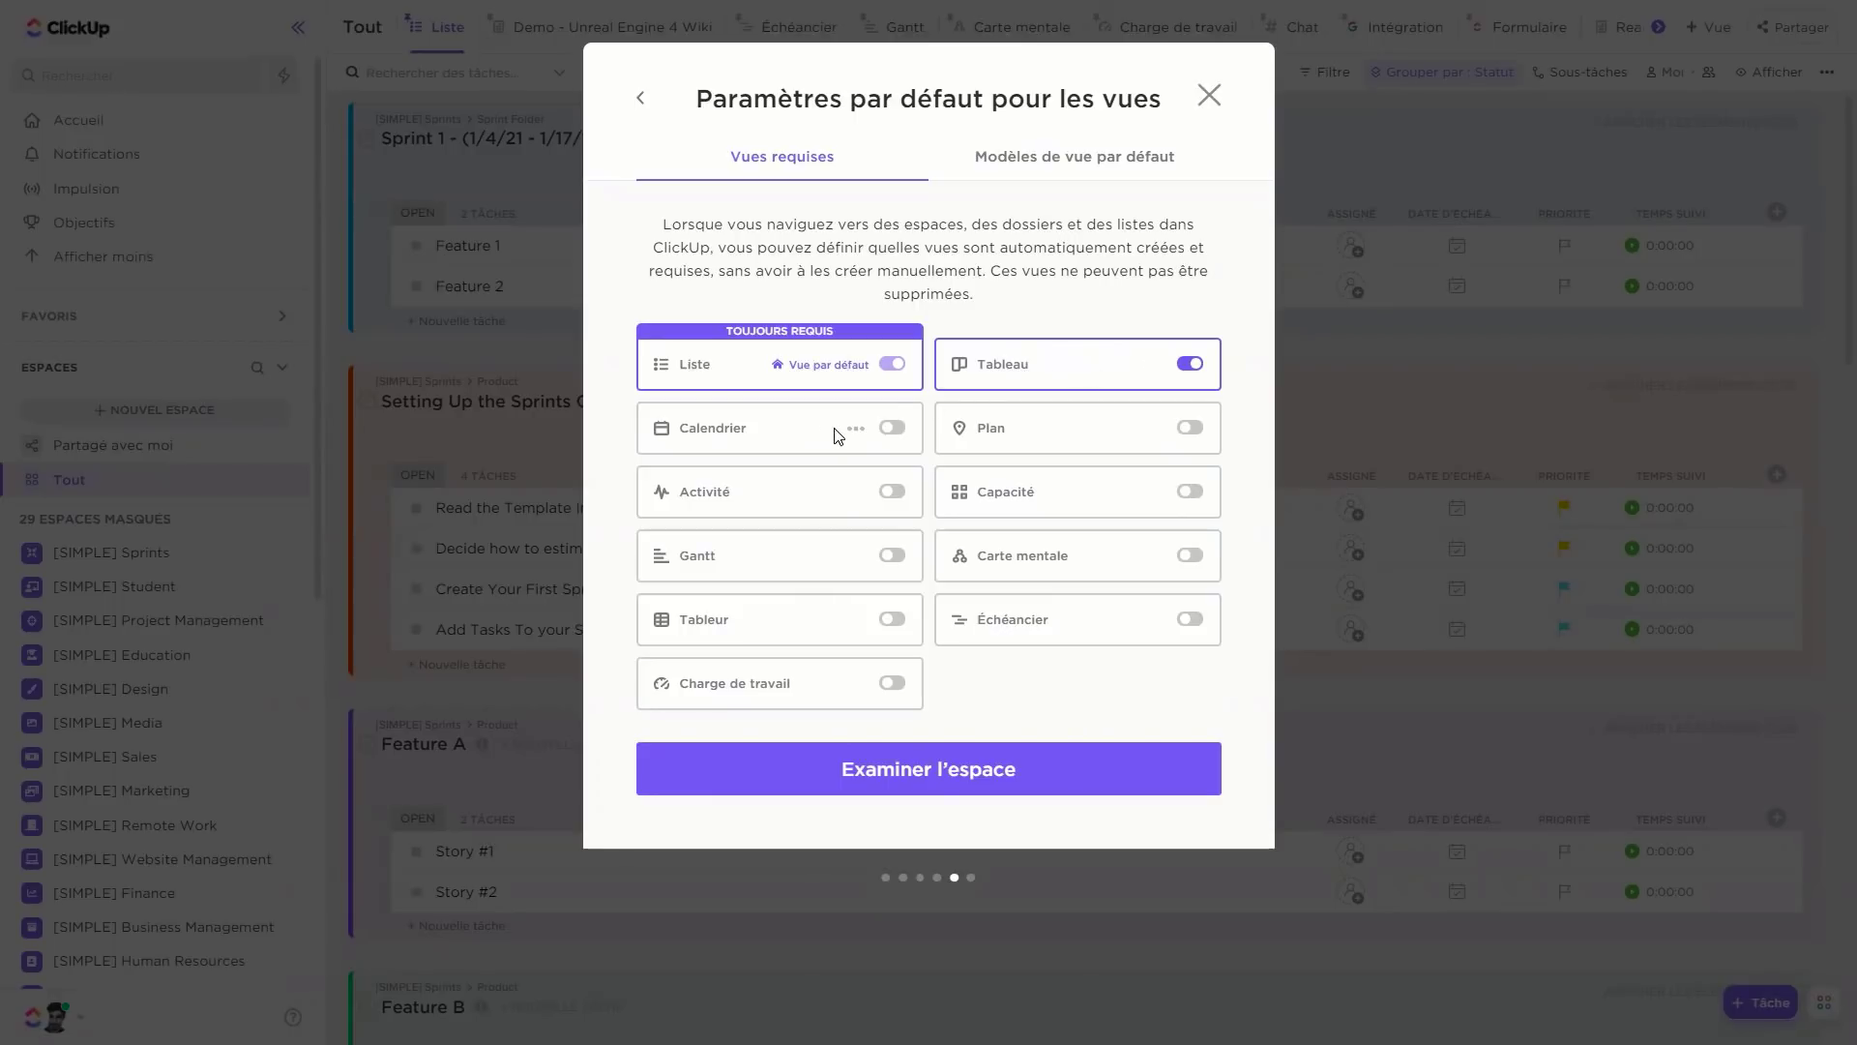
# Add Calendrier to the space's required views and create the space.
pyautogui.click(894, 432)
pyautogui.click(988, 760)
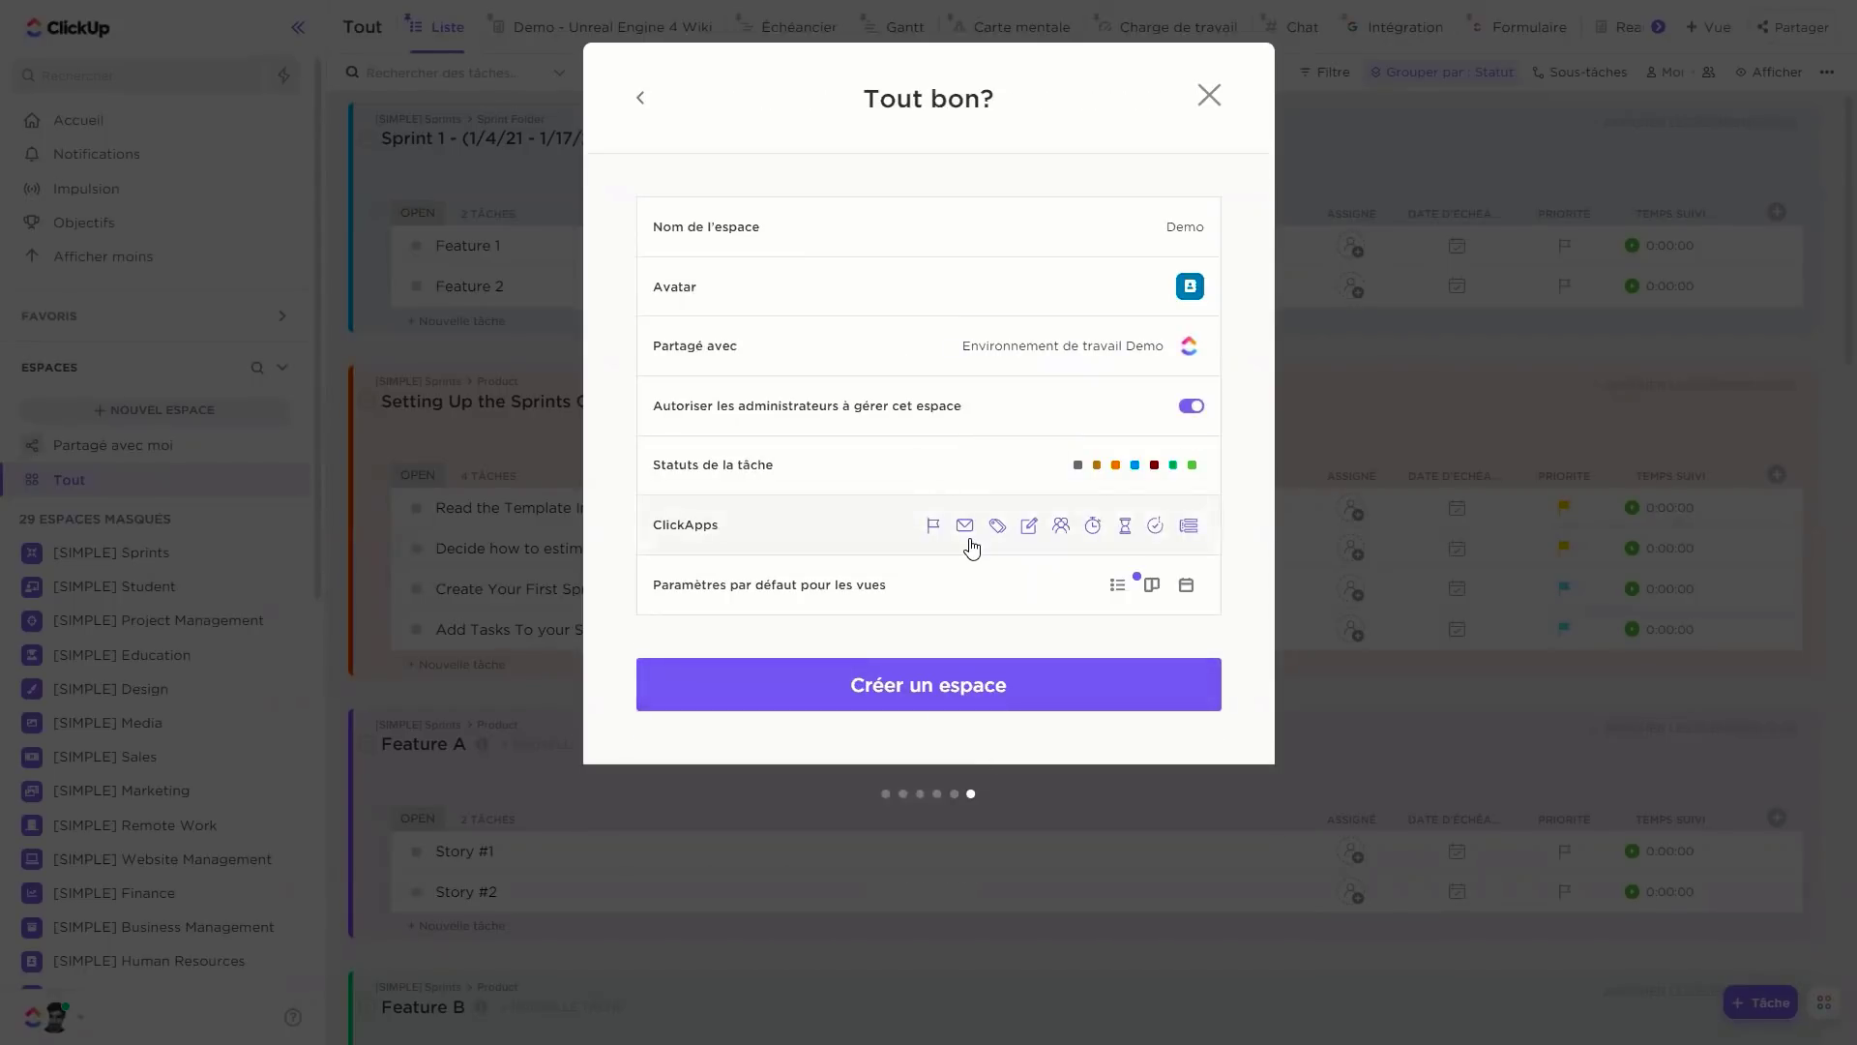
pyautogui.click(1013, 691)
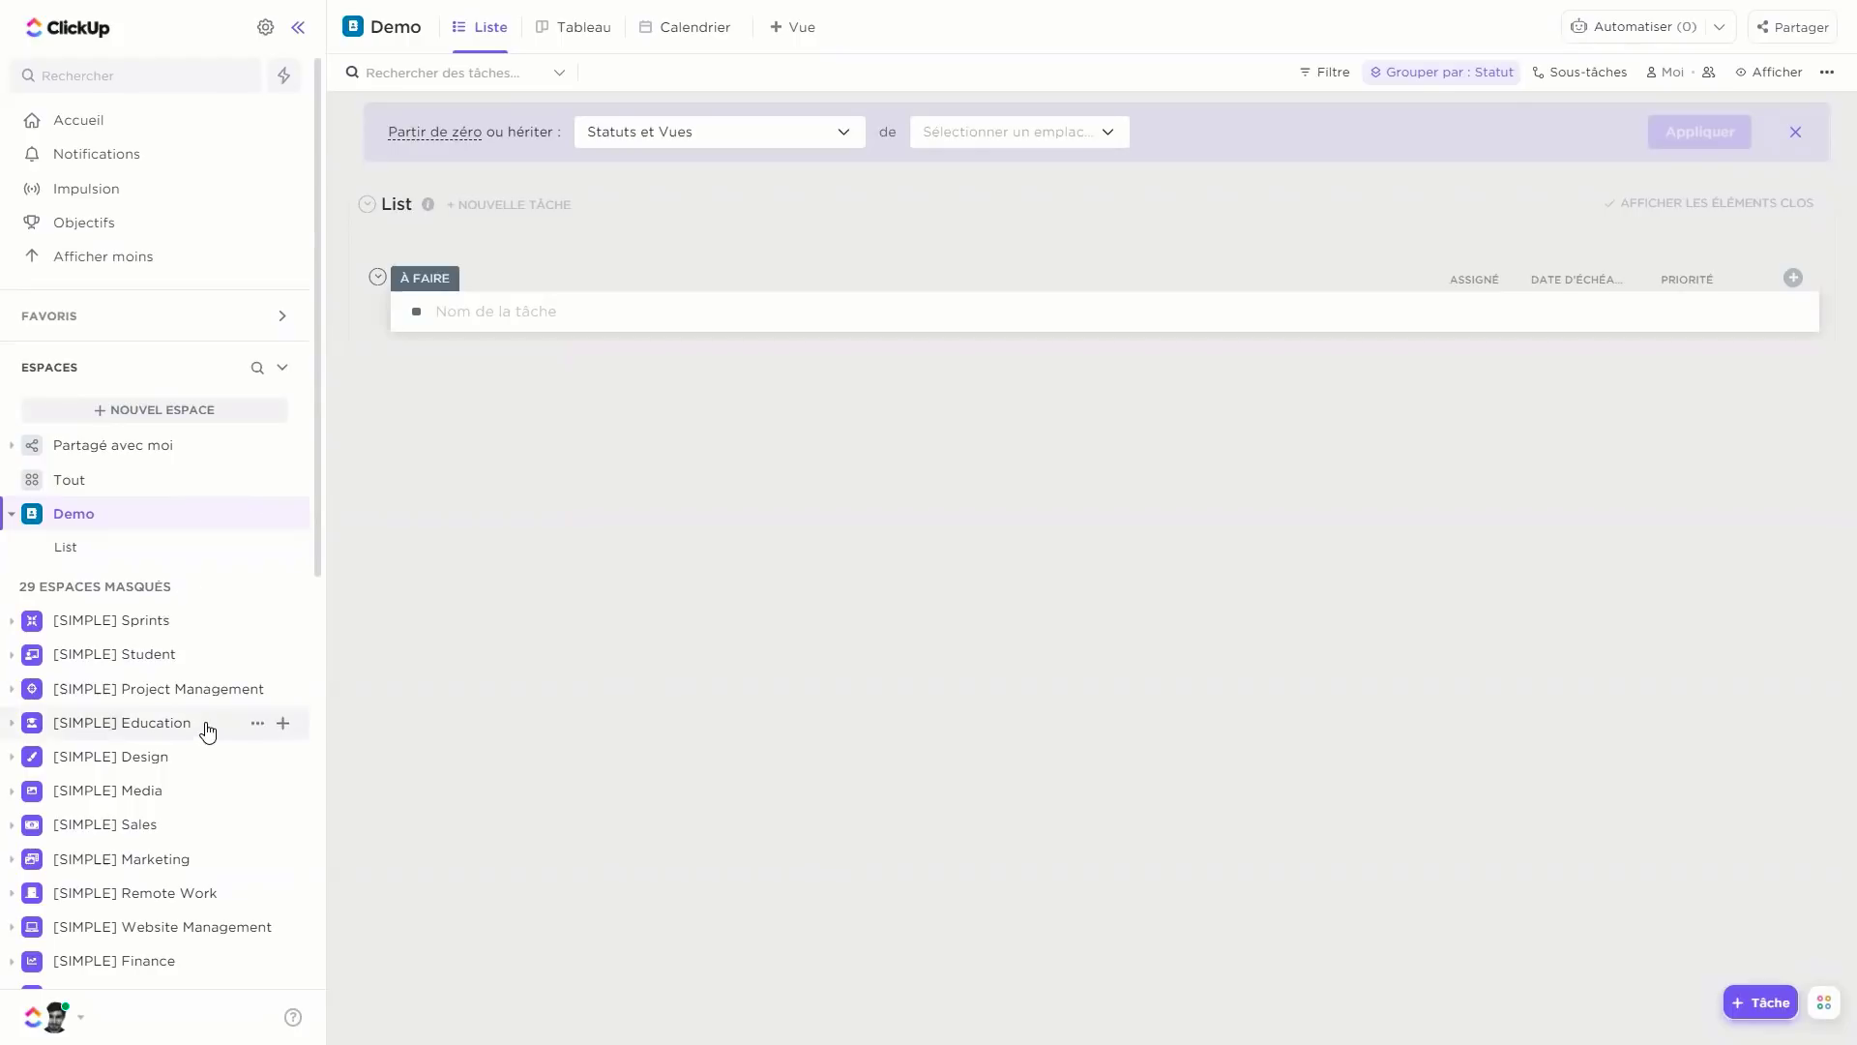
# Expand the [SIMPLE] Sprints space and its Sprint Folder to view the lists inside.
pyautogui.click(193, 624)
pyautogui.click(188, 586)
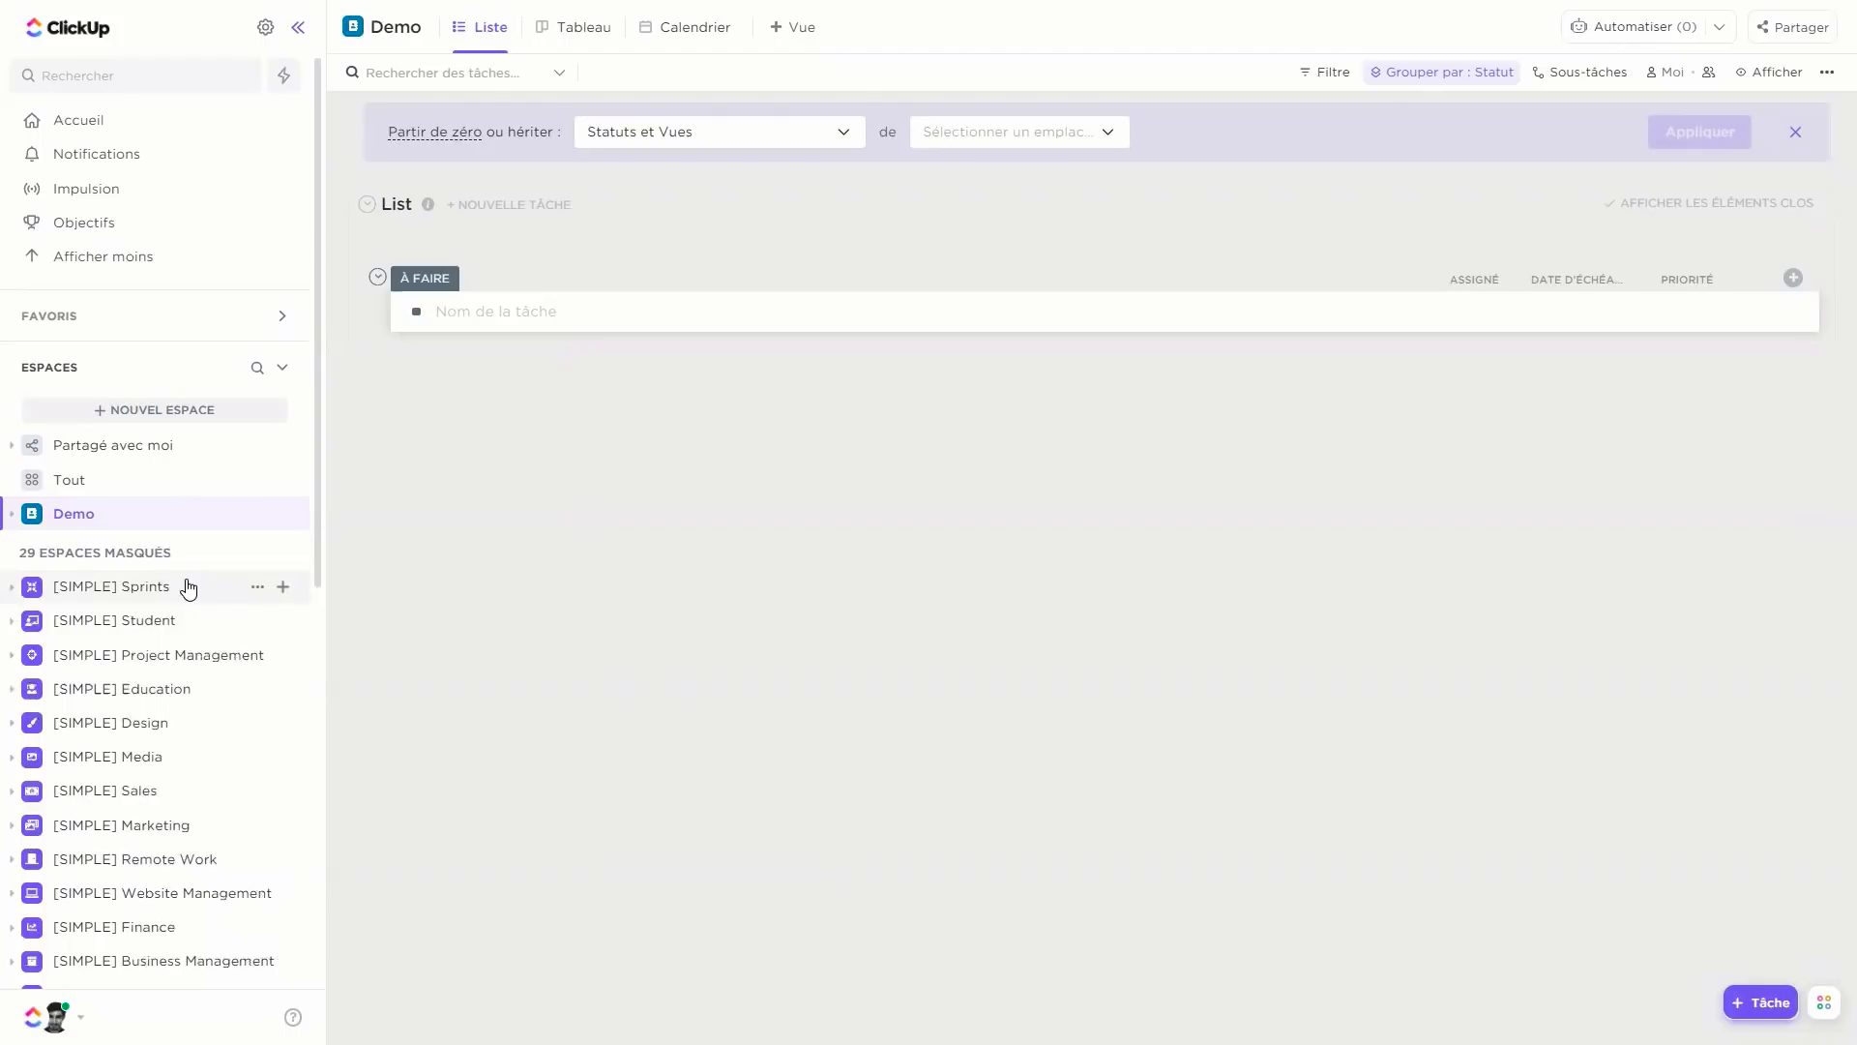
pyautogui.click(192, 592)
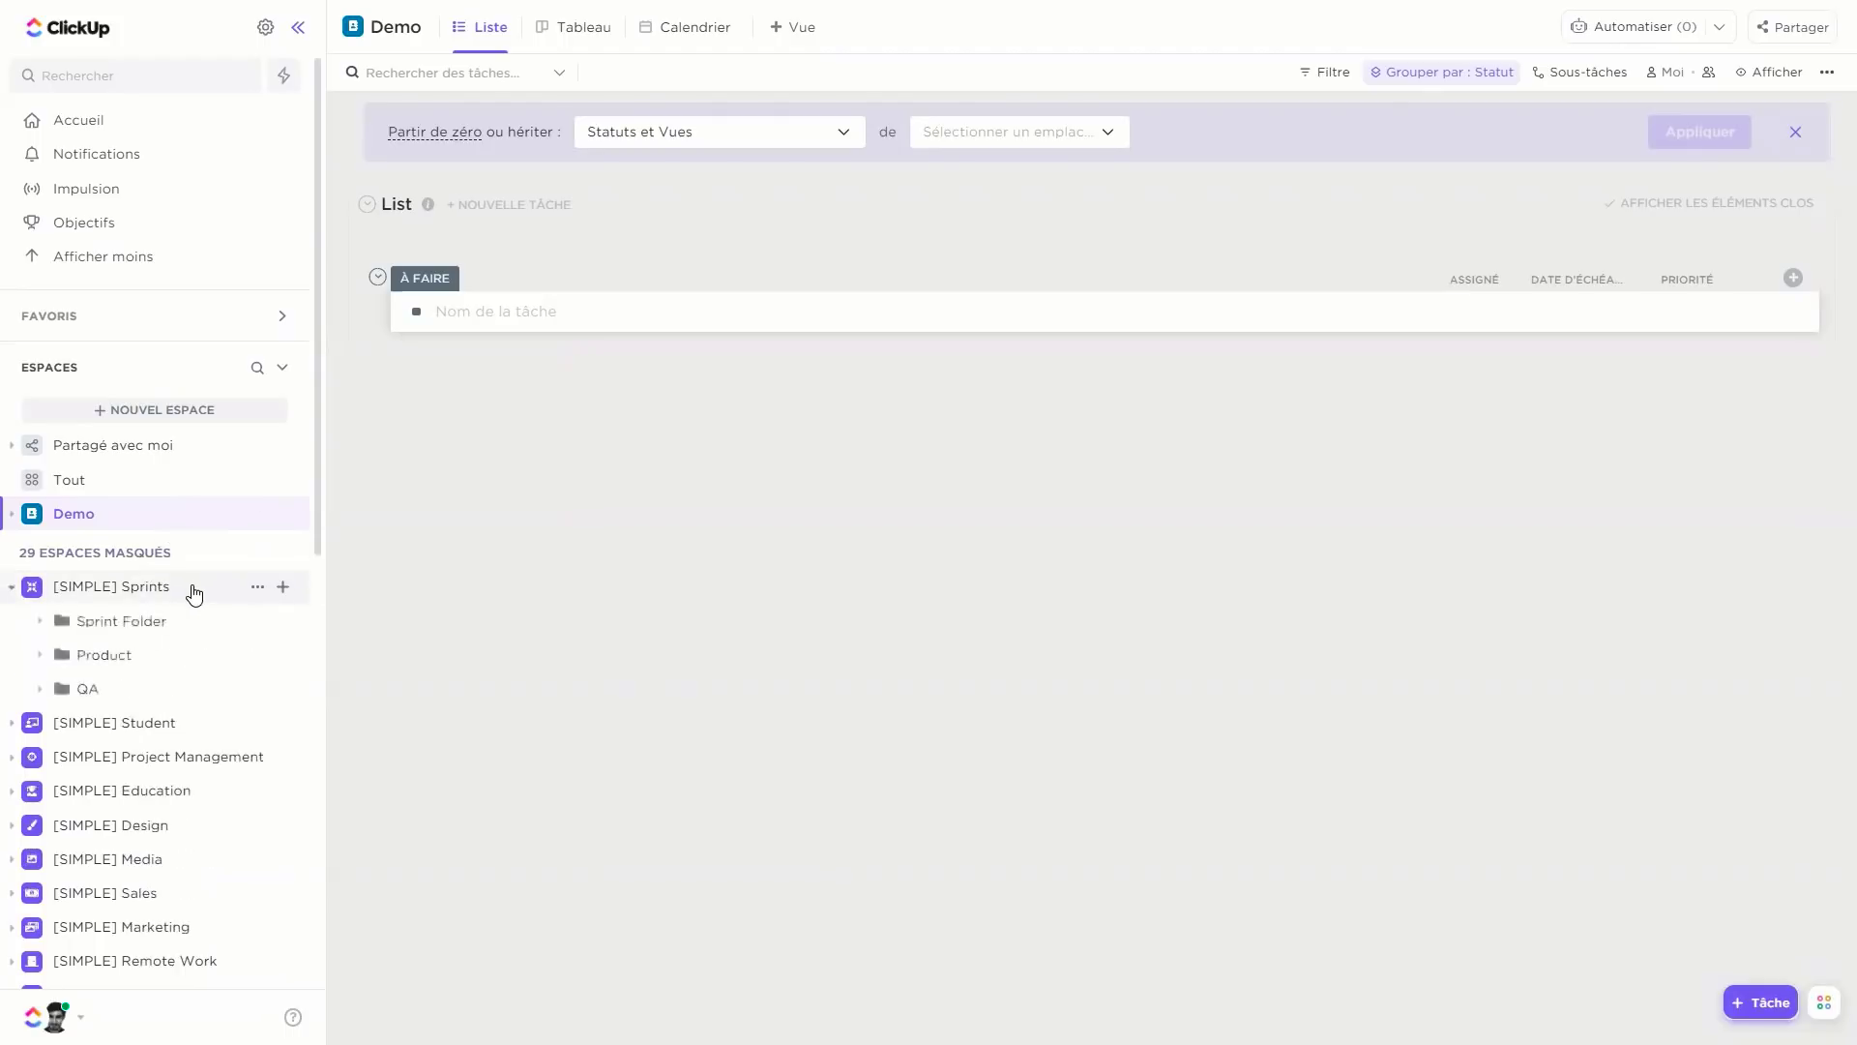
pyautogui.click(196, 624)
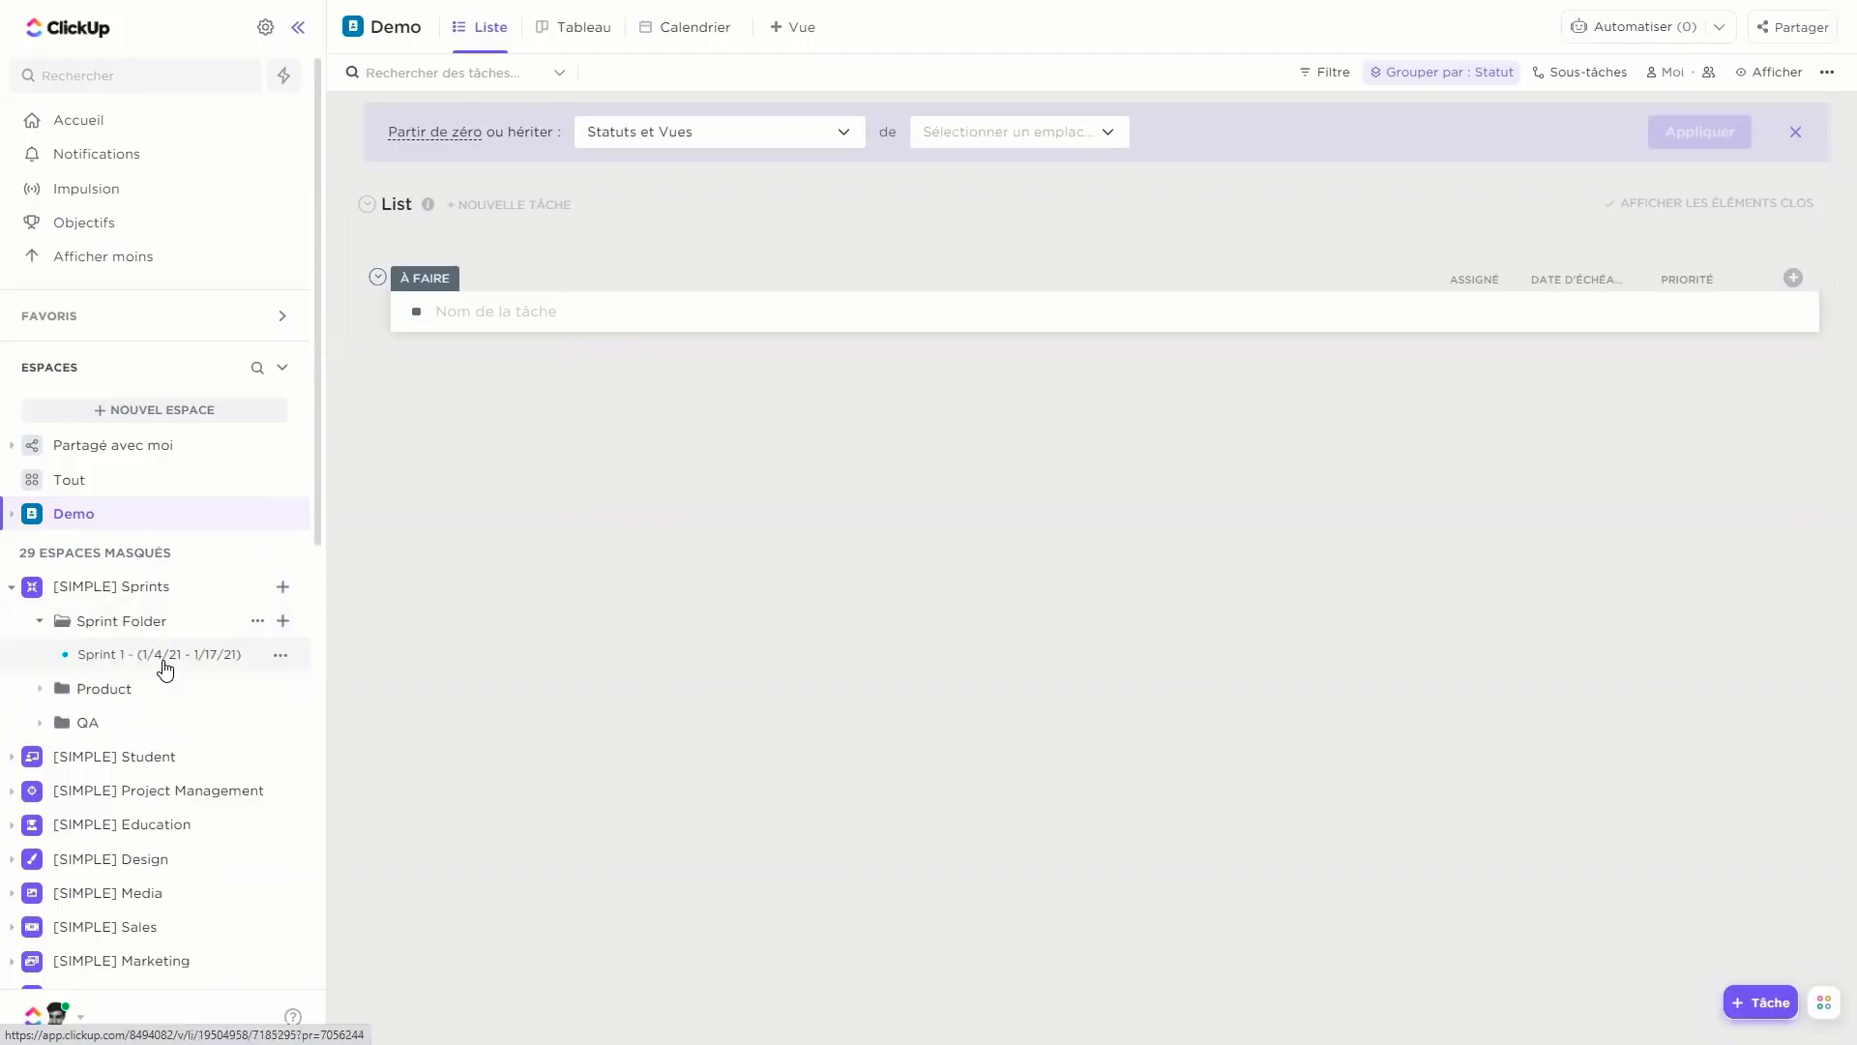
# View the Phase 1 - Strategy list in the [SIMPLE] Project Management space, and its parent Project Management folder.
pyautogui.scroll(-2, 165, 667)
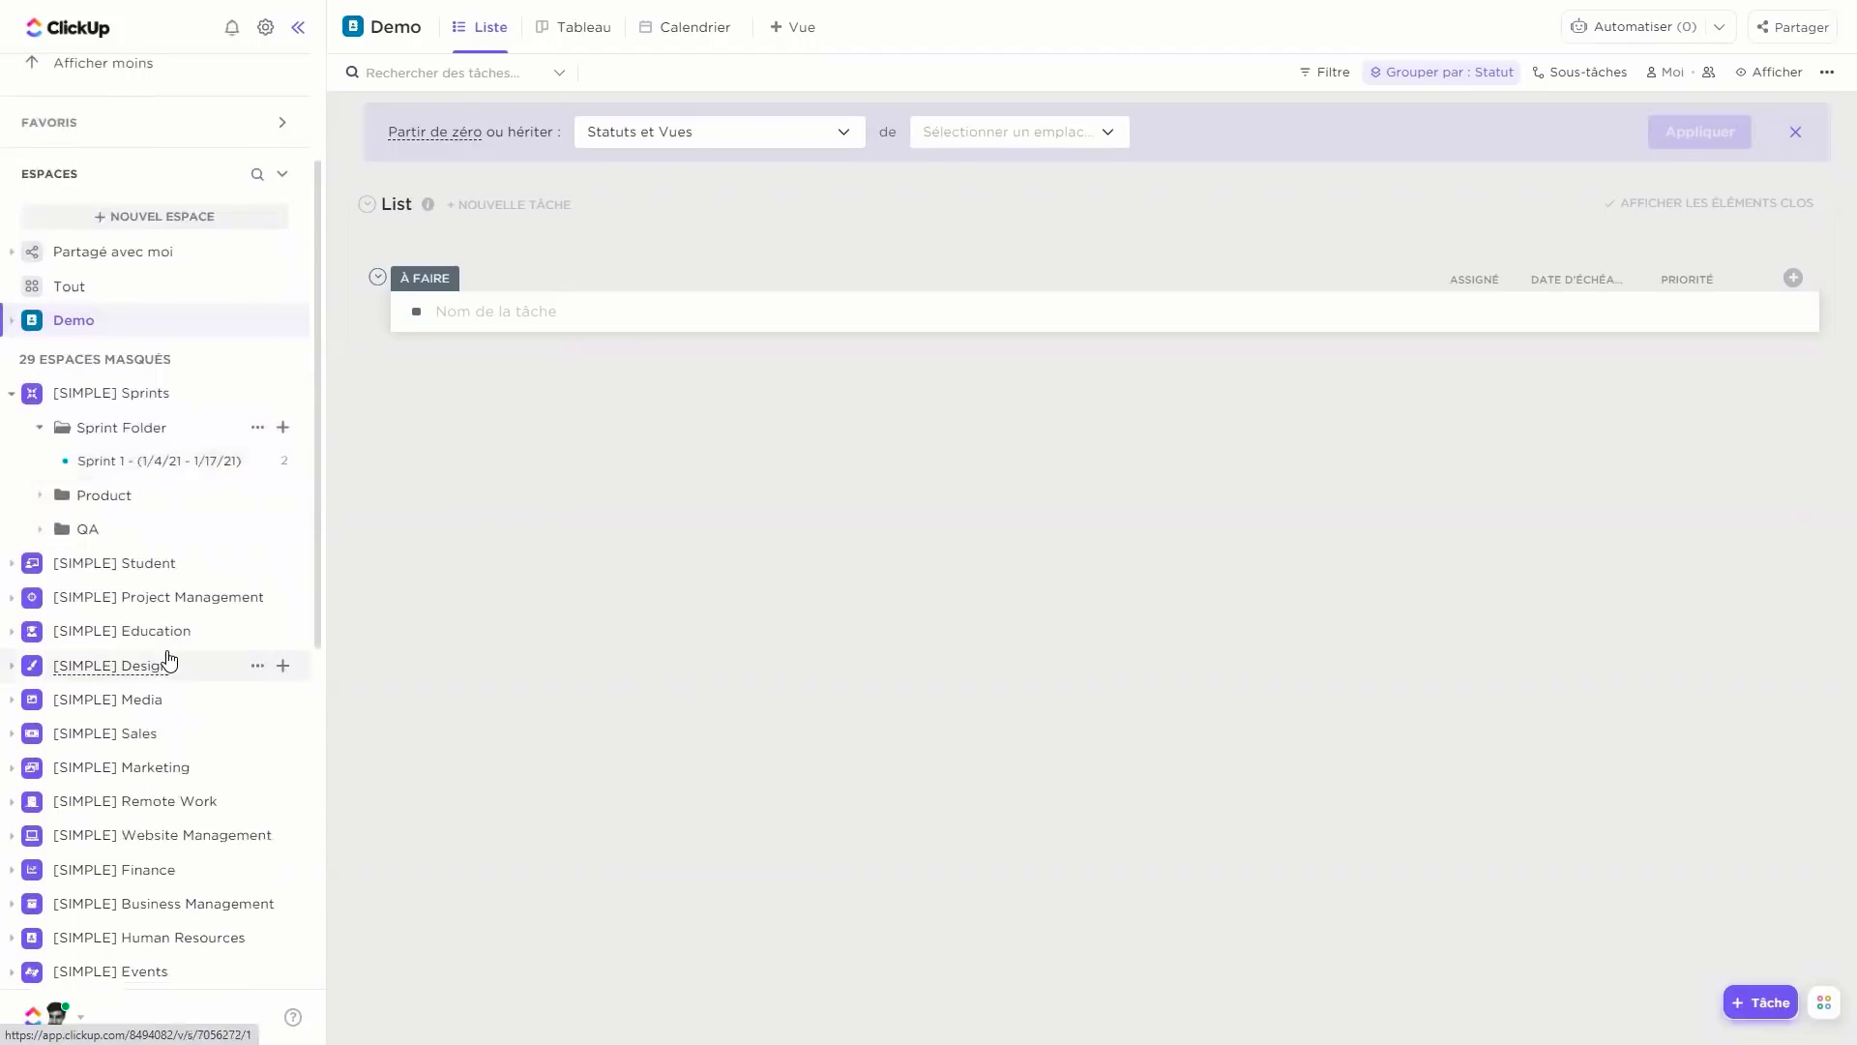
pyautogui.click(235, 616)
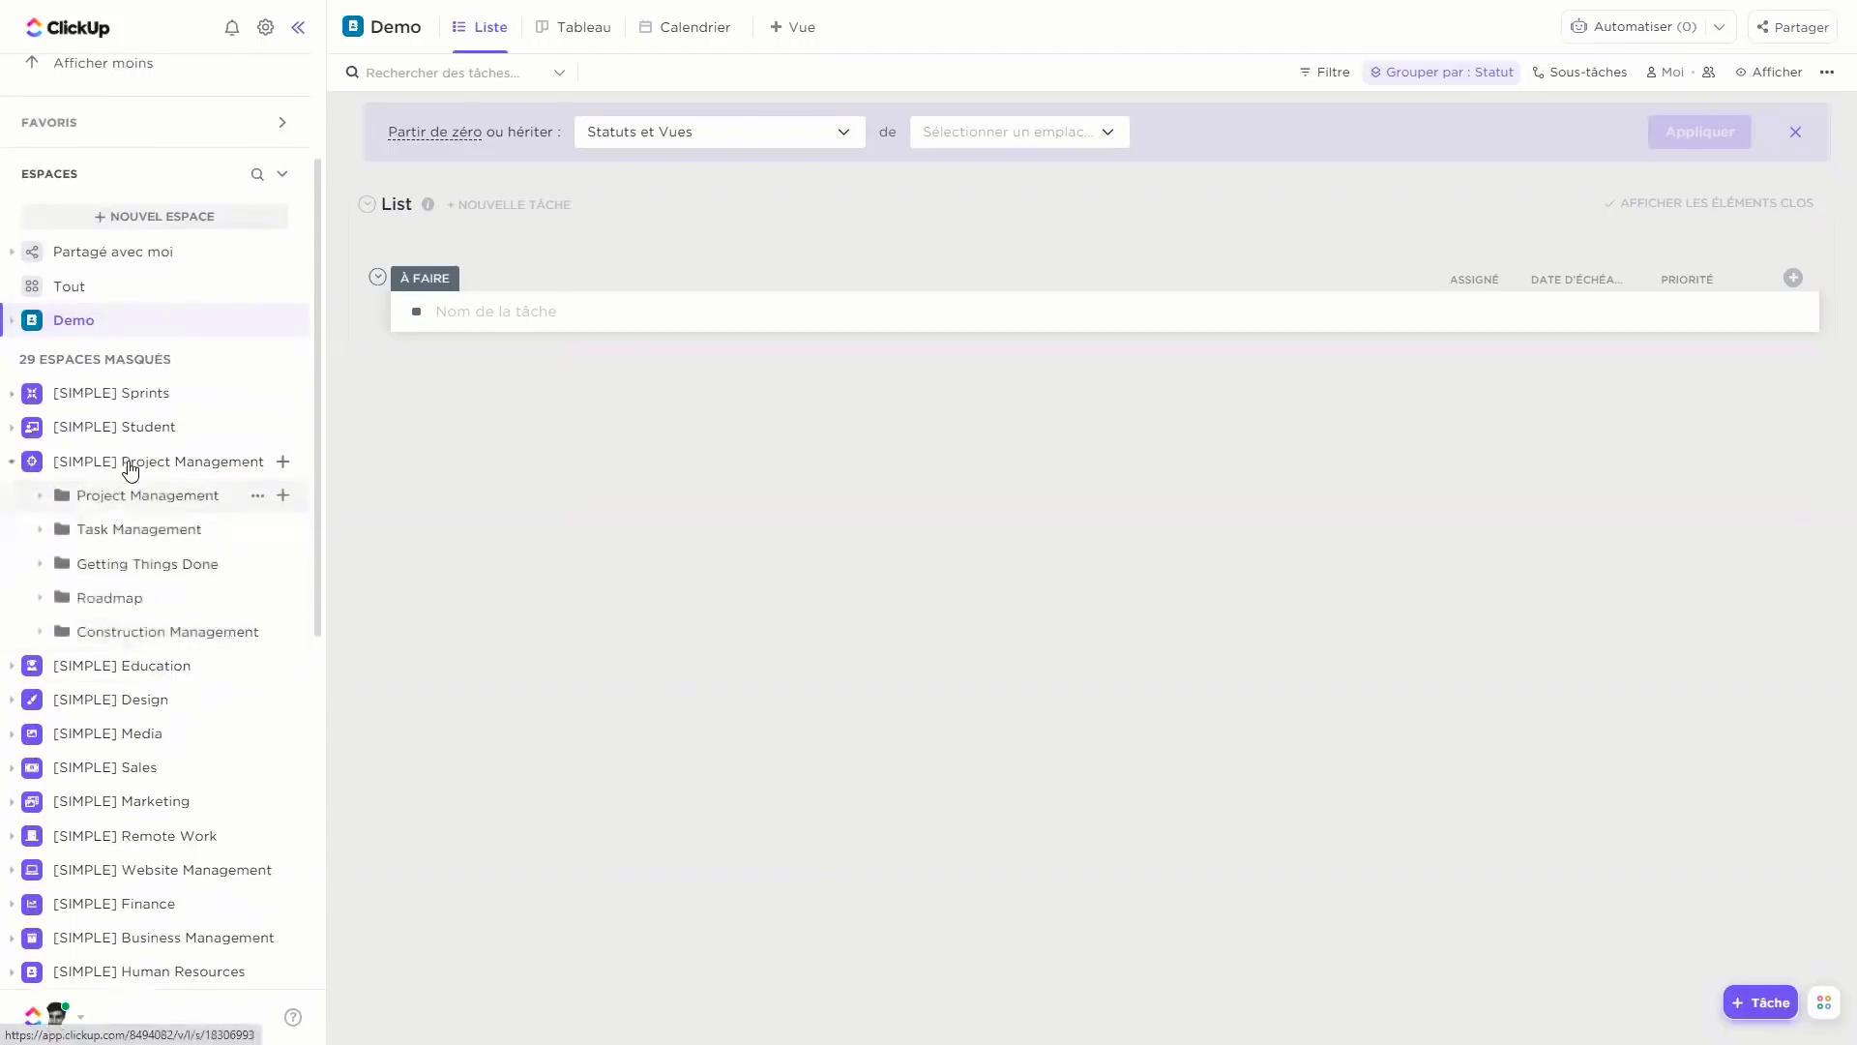
pyautogui.click(221, 501)
pyautogui.click(172, 535)
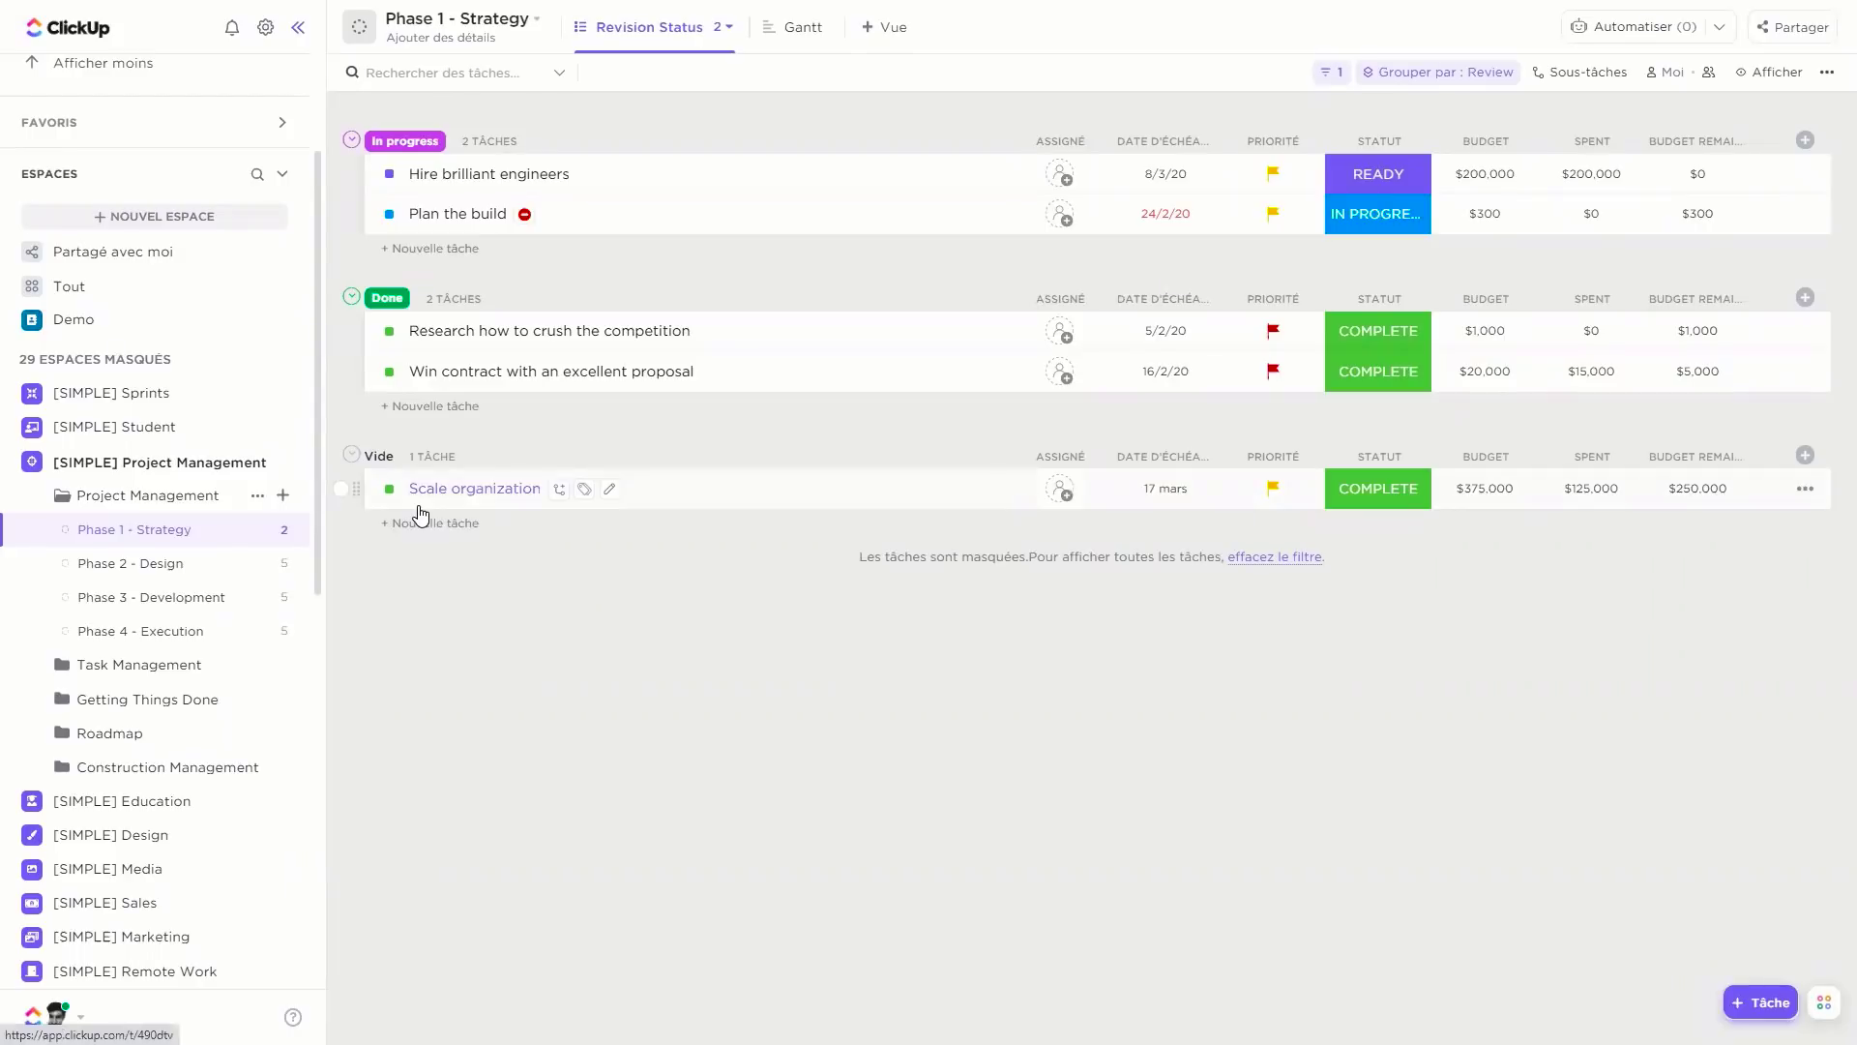
pyautogui.click(112, 497)
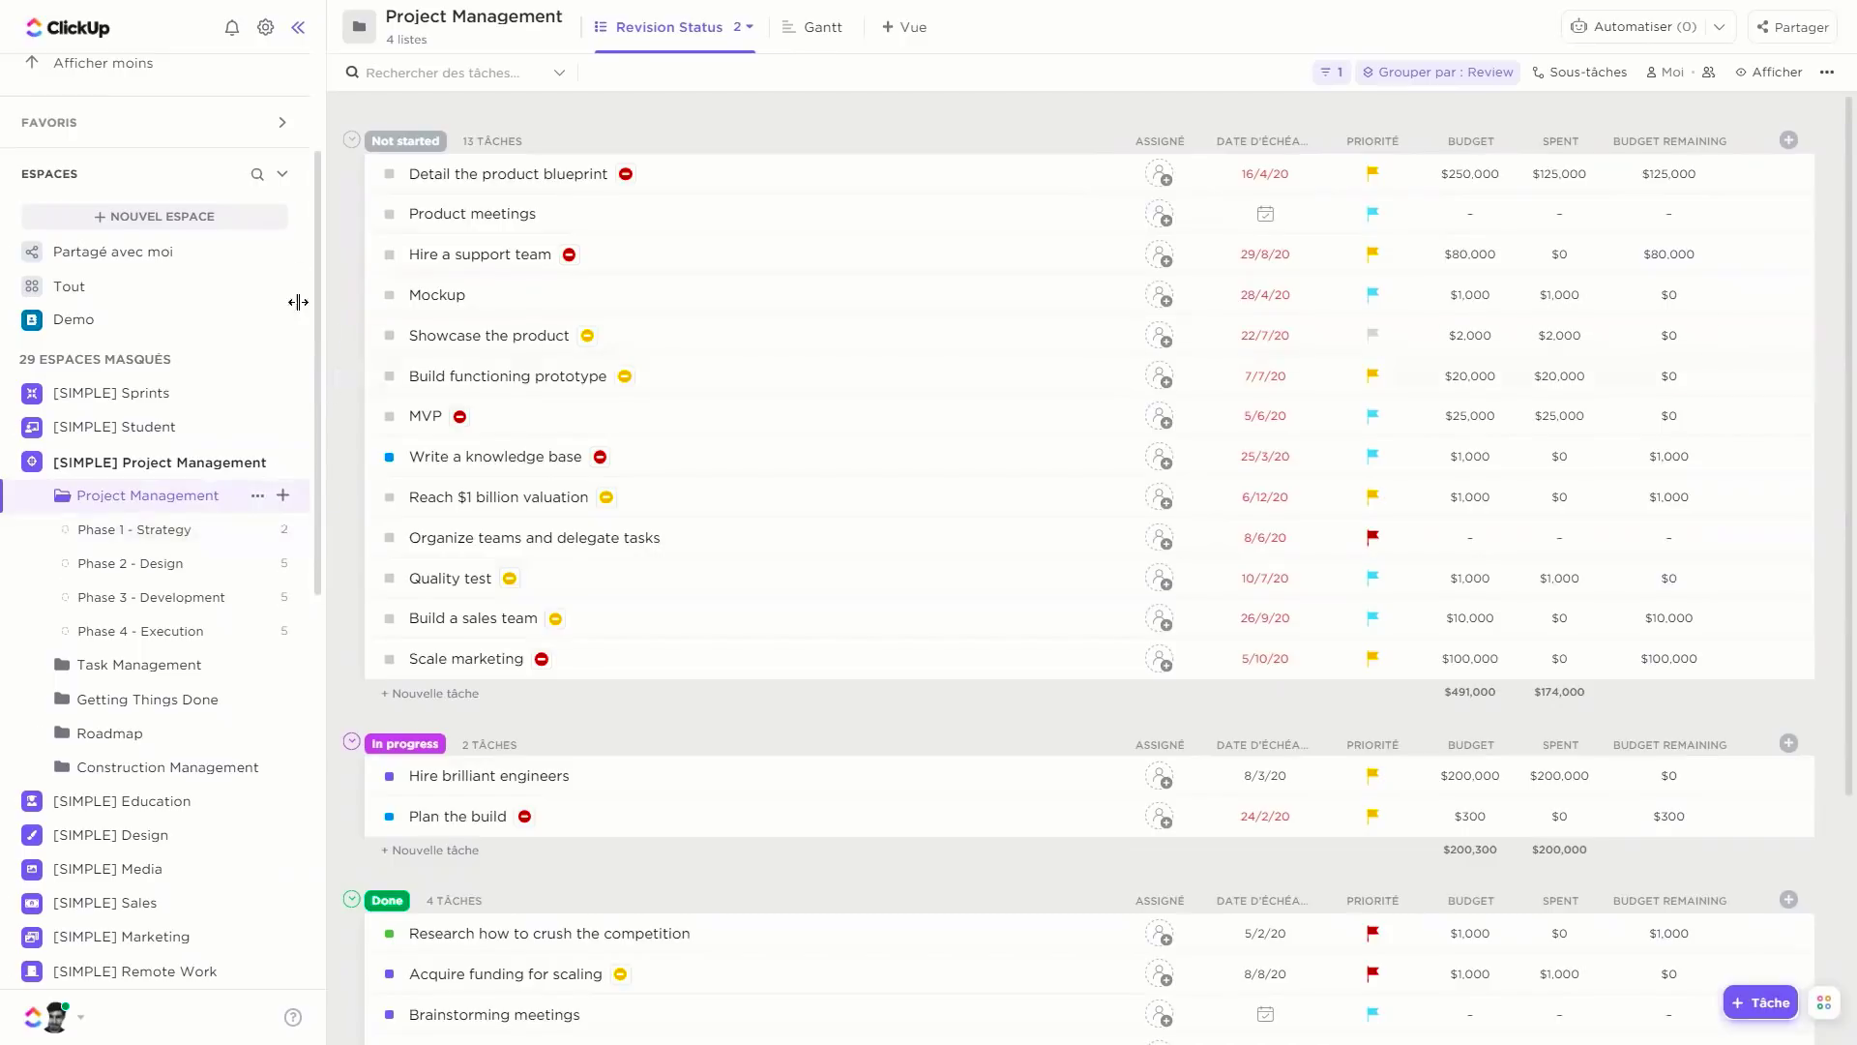
# Open the layout size and style settings and try the Épurée and Moderne styles, using the Compact size.
pyautogui.click(266, 29)
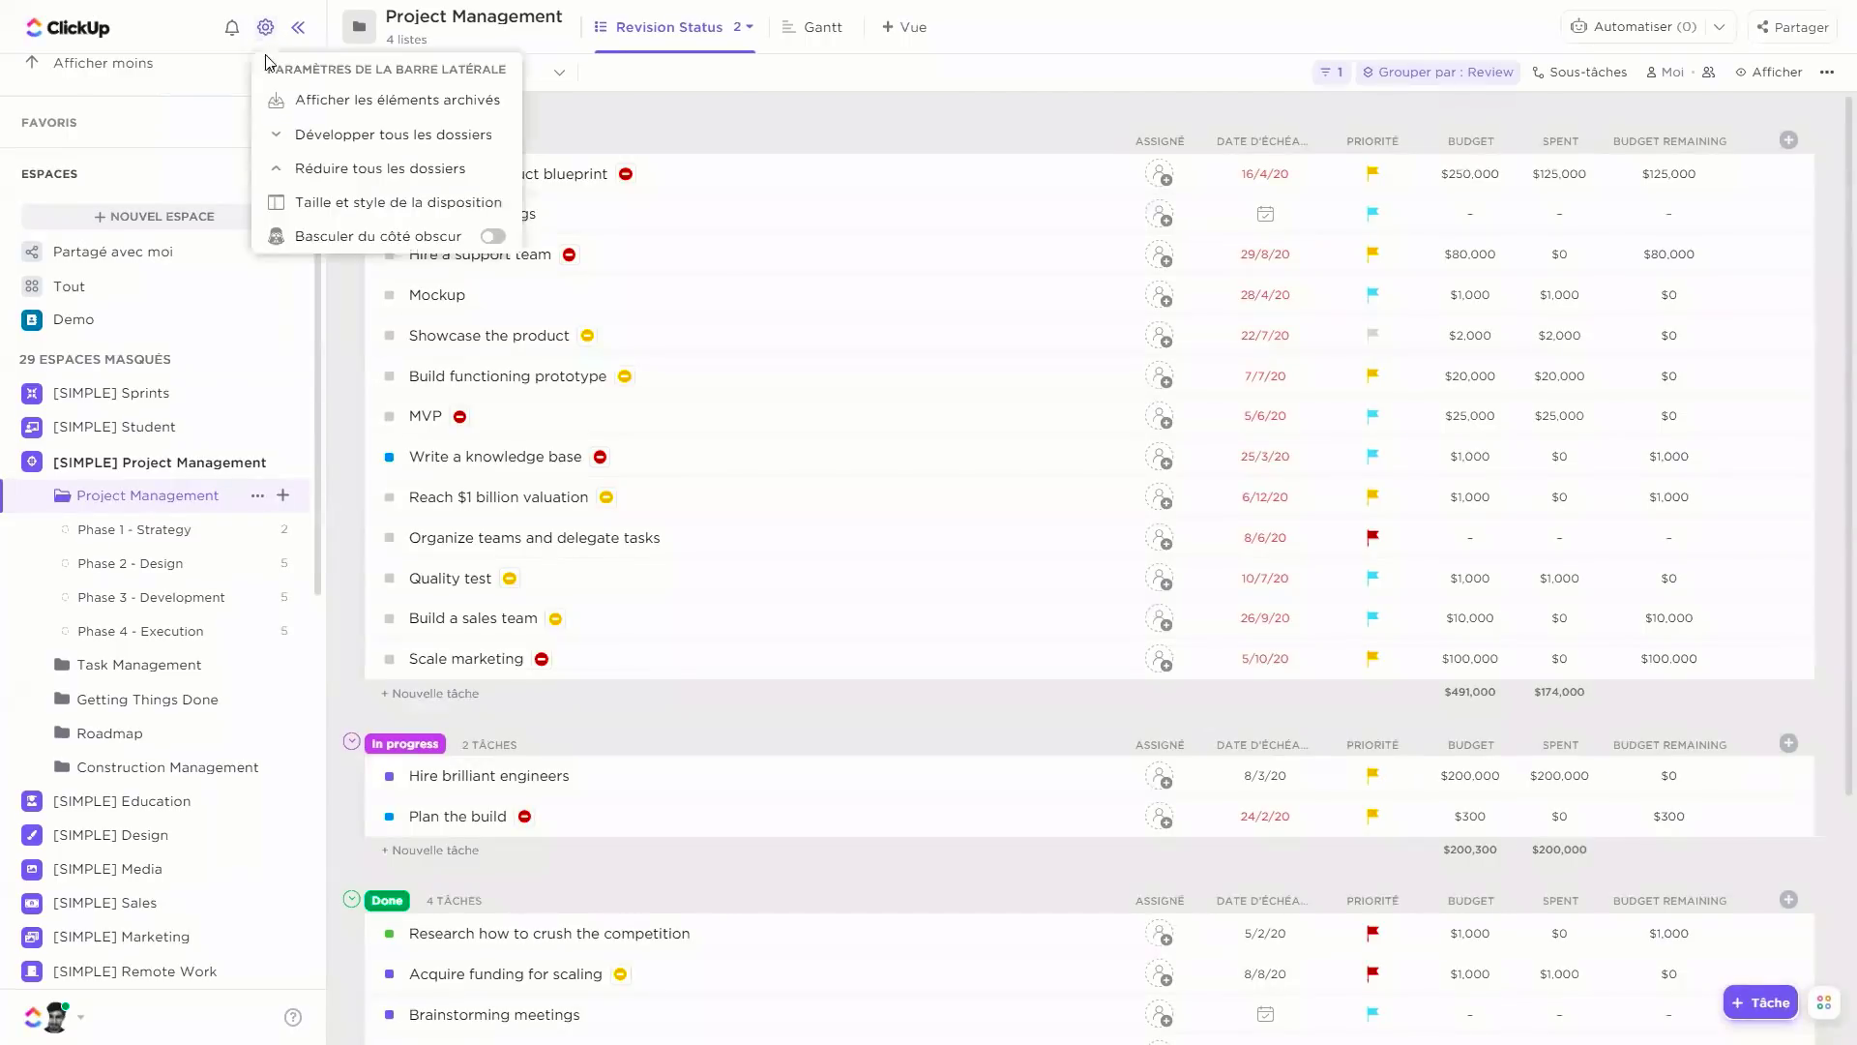
pyautogui.click(293, 208)
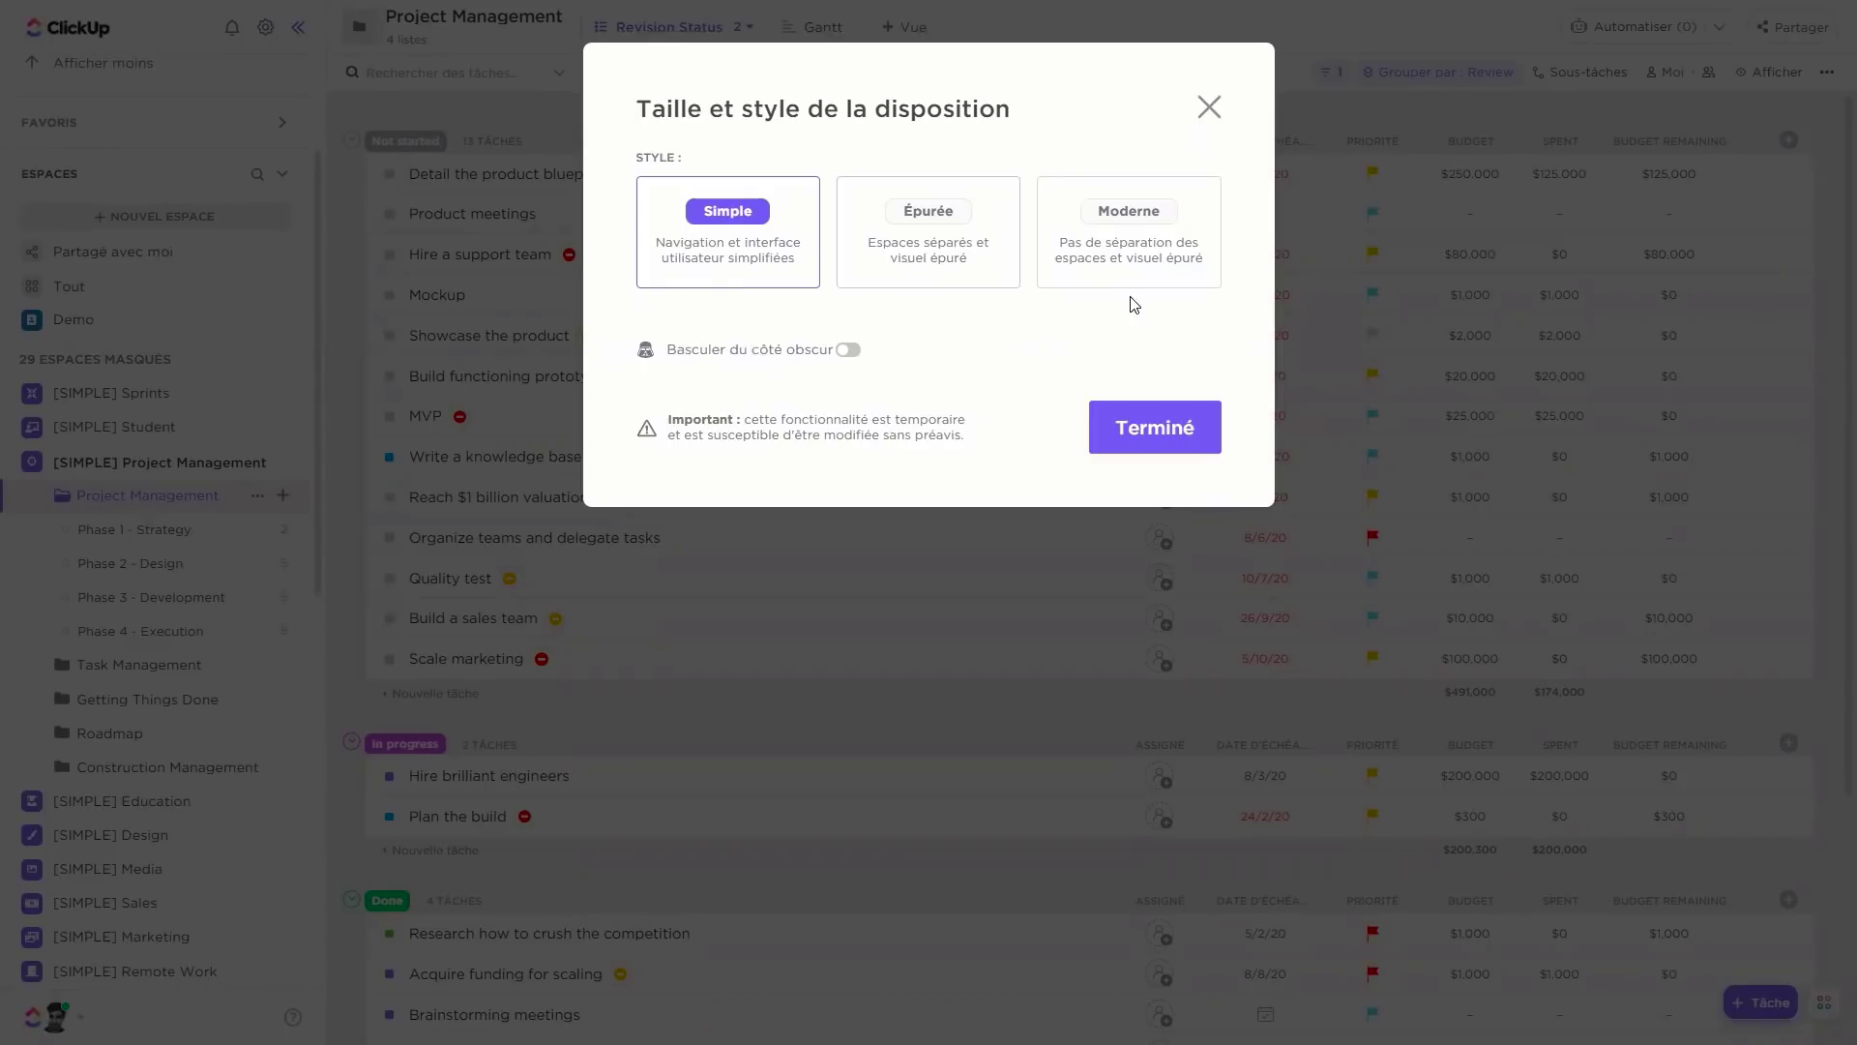
pyautogui.click(976, 257)
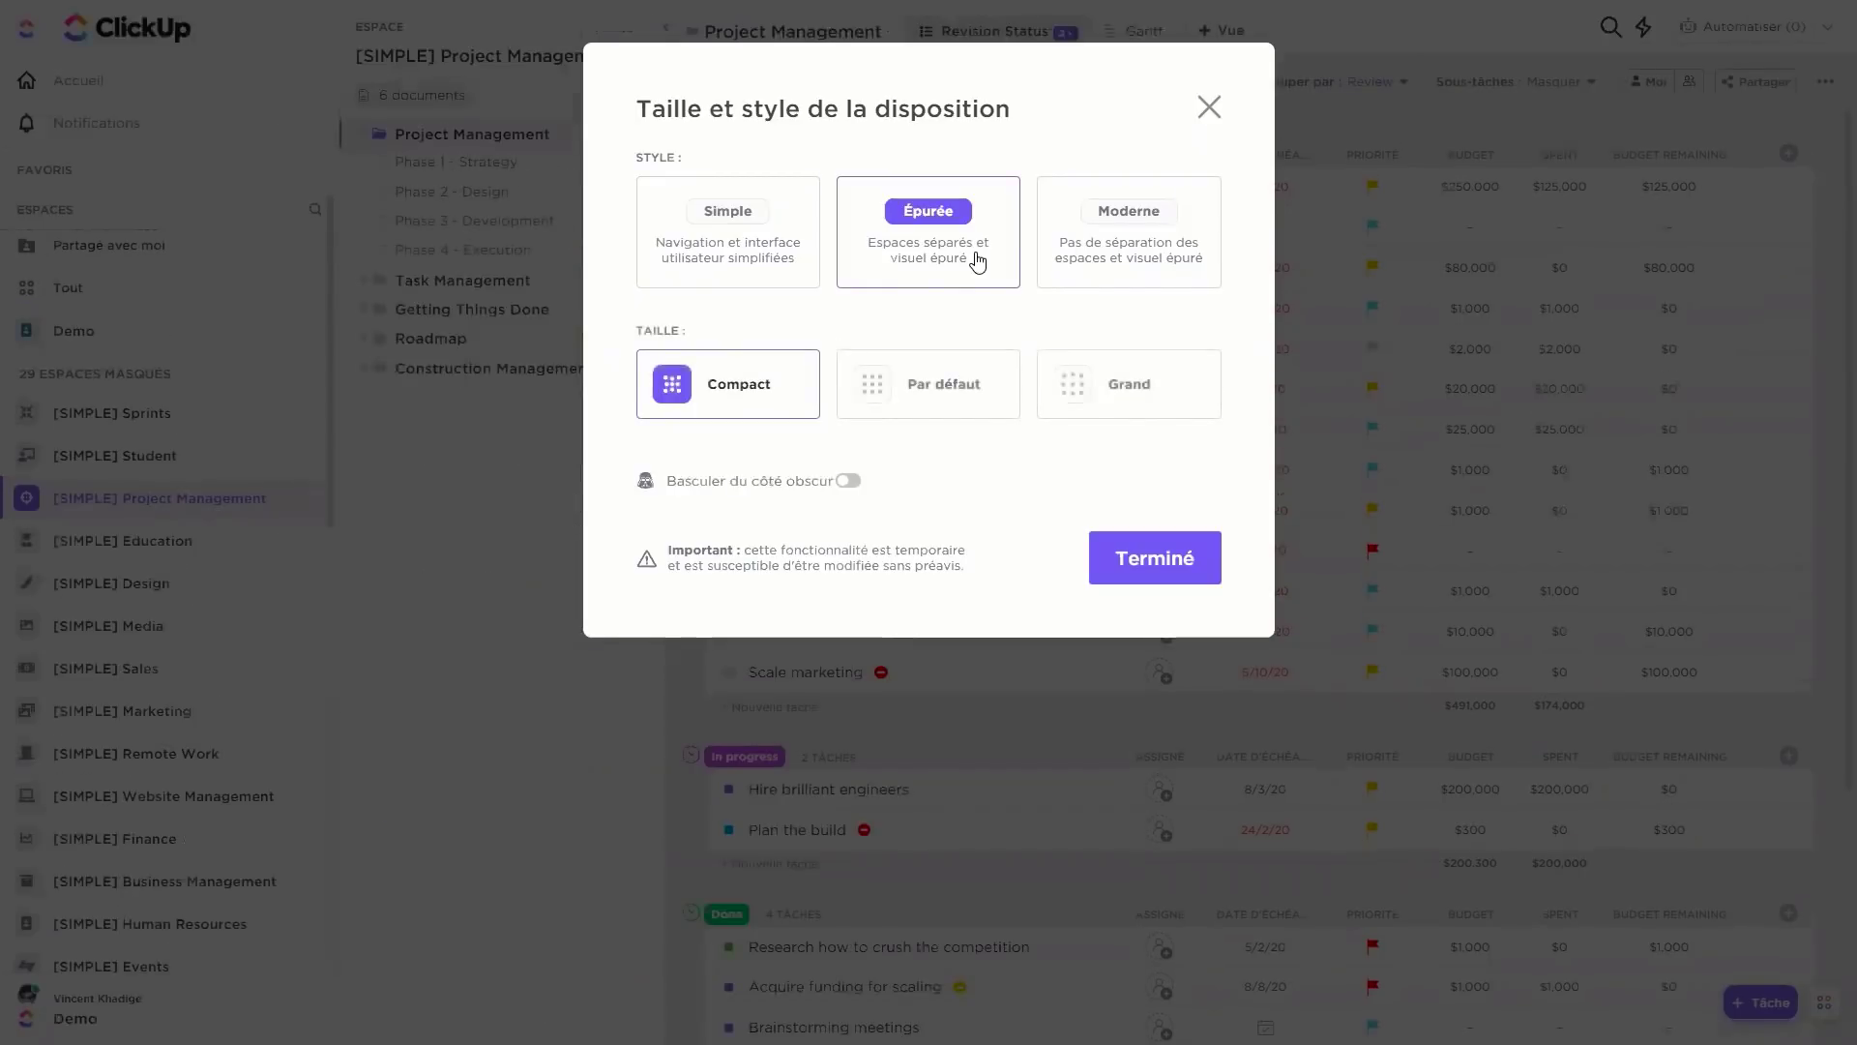
pyautogui.click(1148, 250)
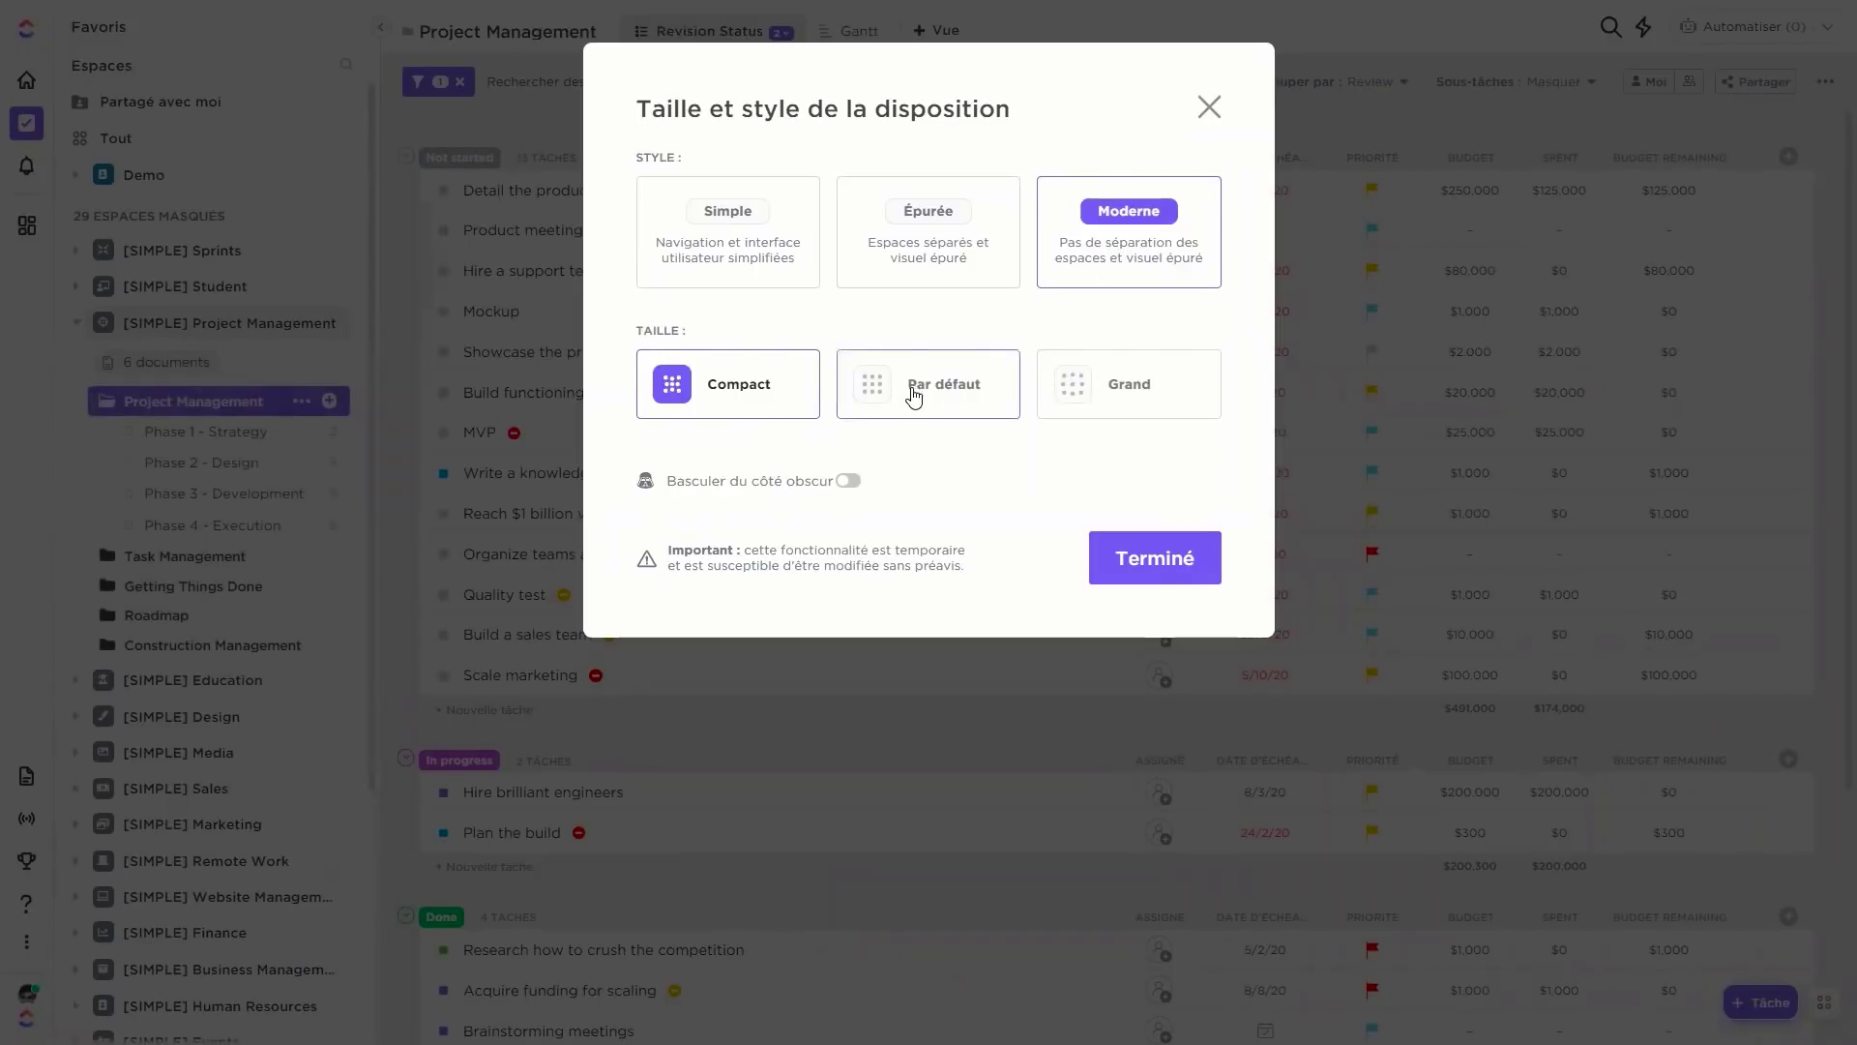
pyautogui.click(721, 407)
# Try dark mode for the sidebar, switch it back off, and restore the Simple layout style.
pyautogui.click(849, 482)
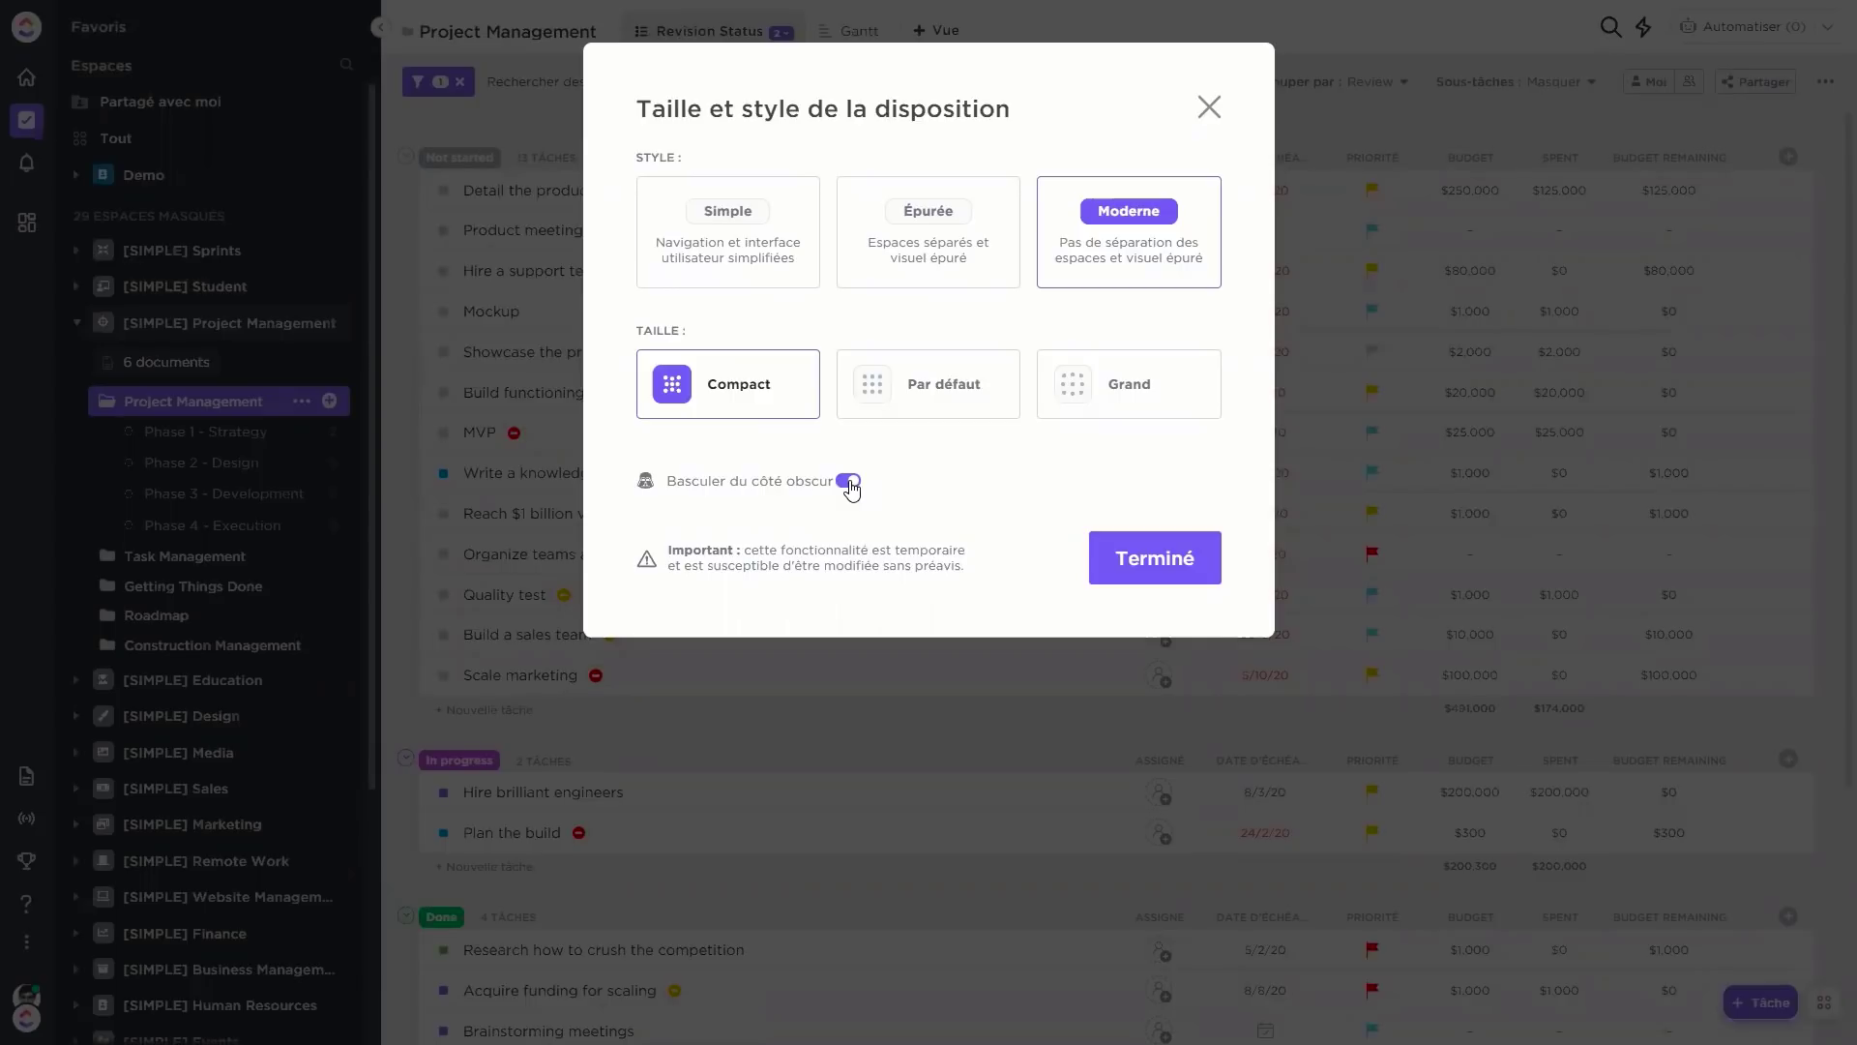
pyautogui.click(848, 481)
pyautogui.click(716, 243)
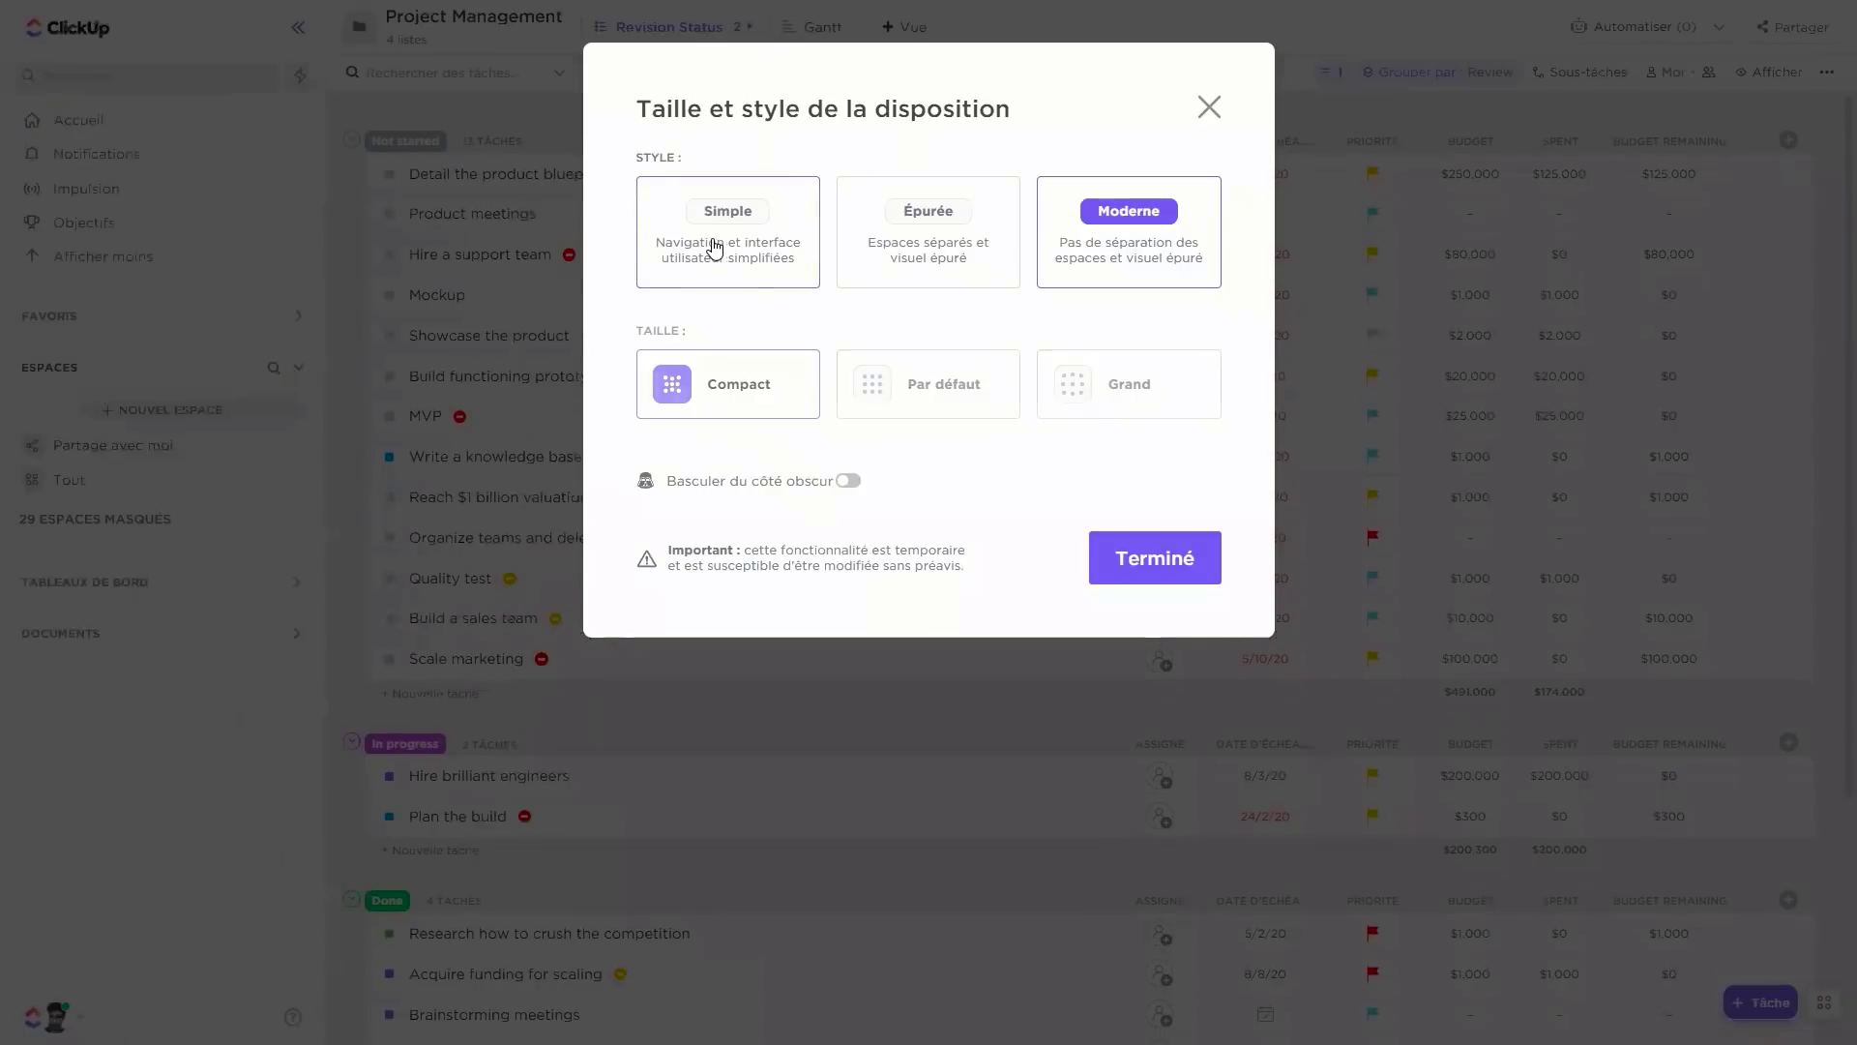
pyautogui.click(1180, 440)
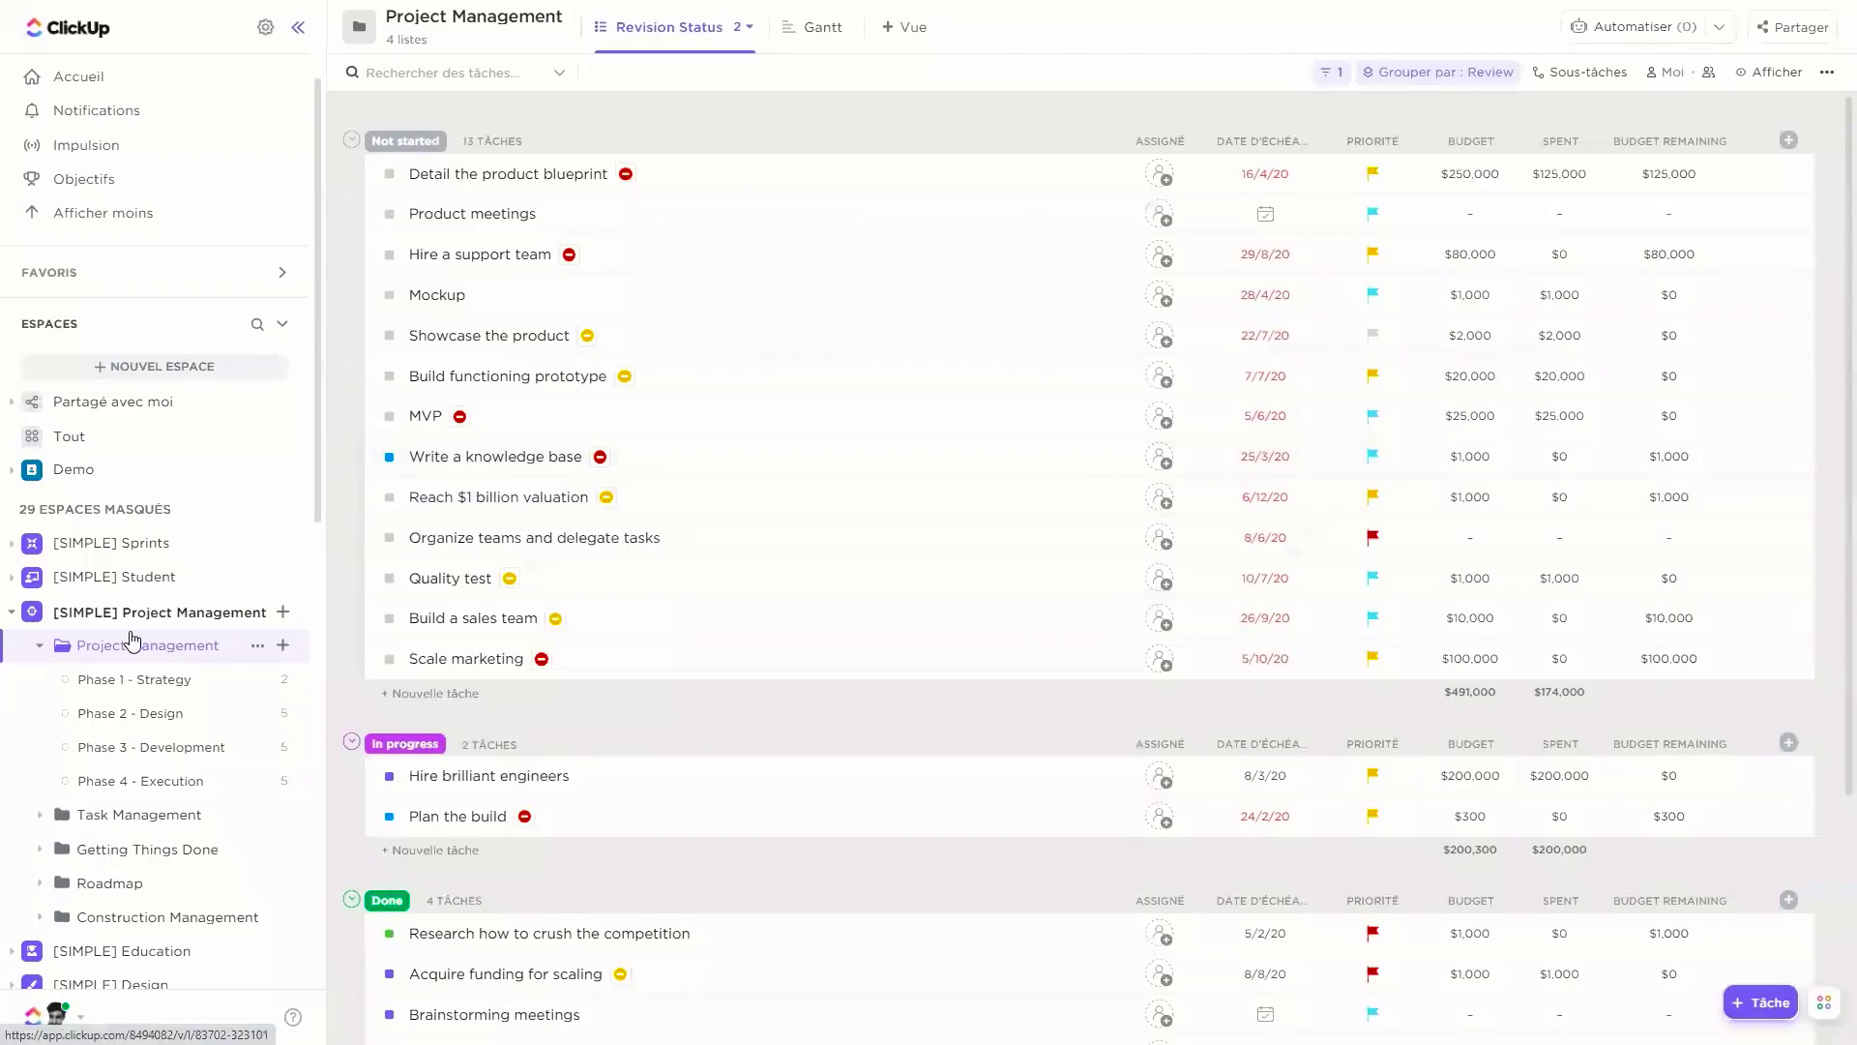
# Delete the default list named List from the Demo space.
pyautogui.click(162, 510)
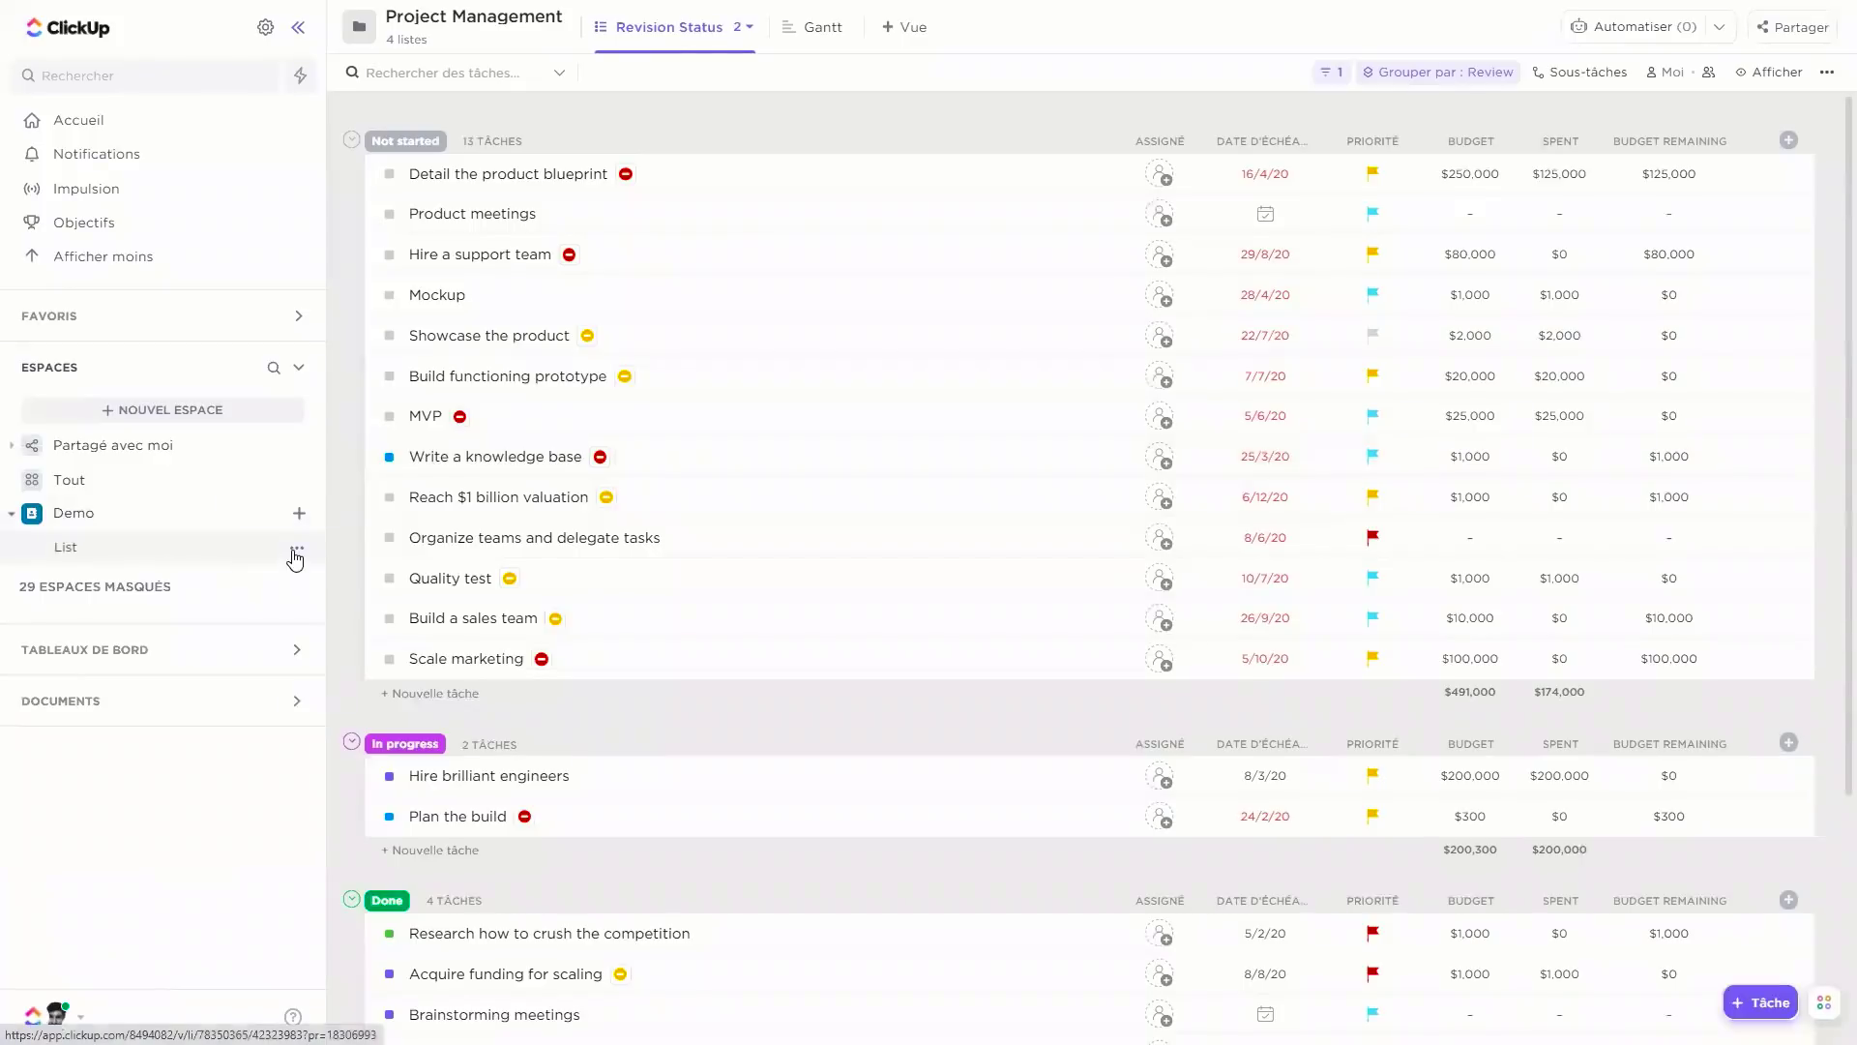
pyautogui.click(297, 551)
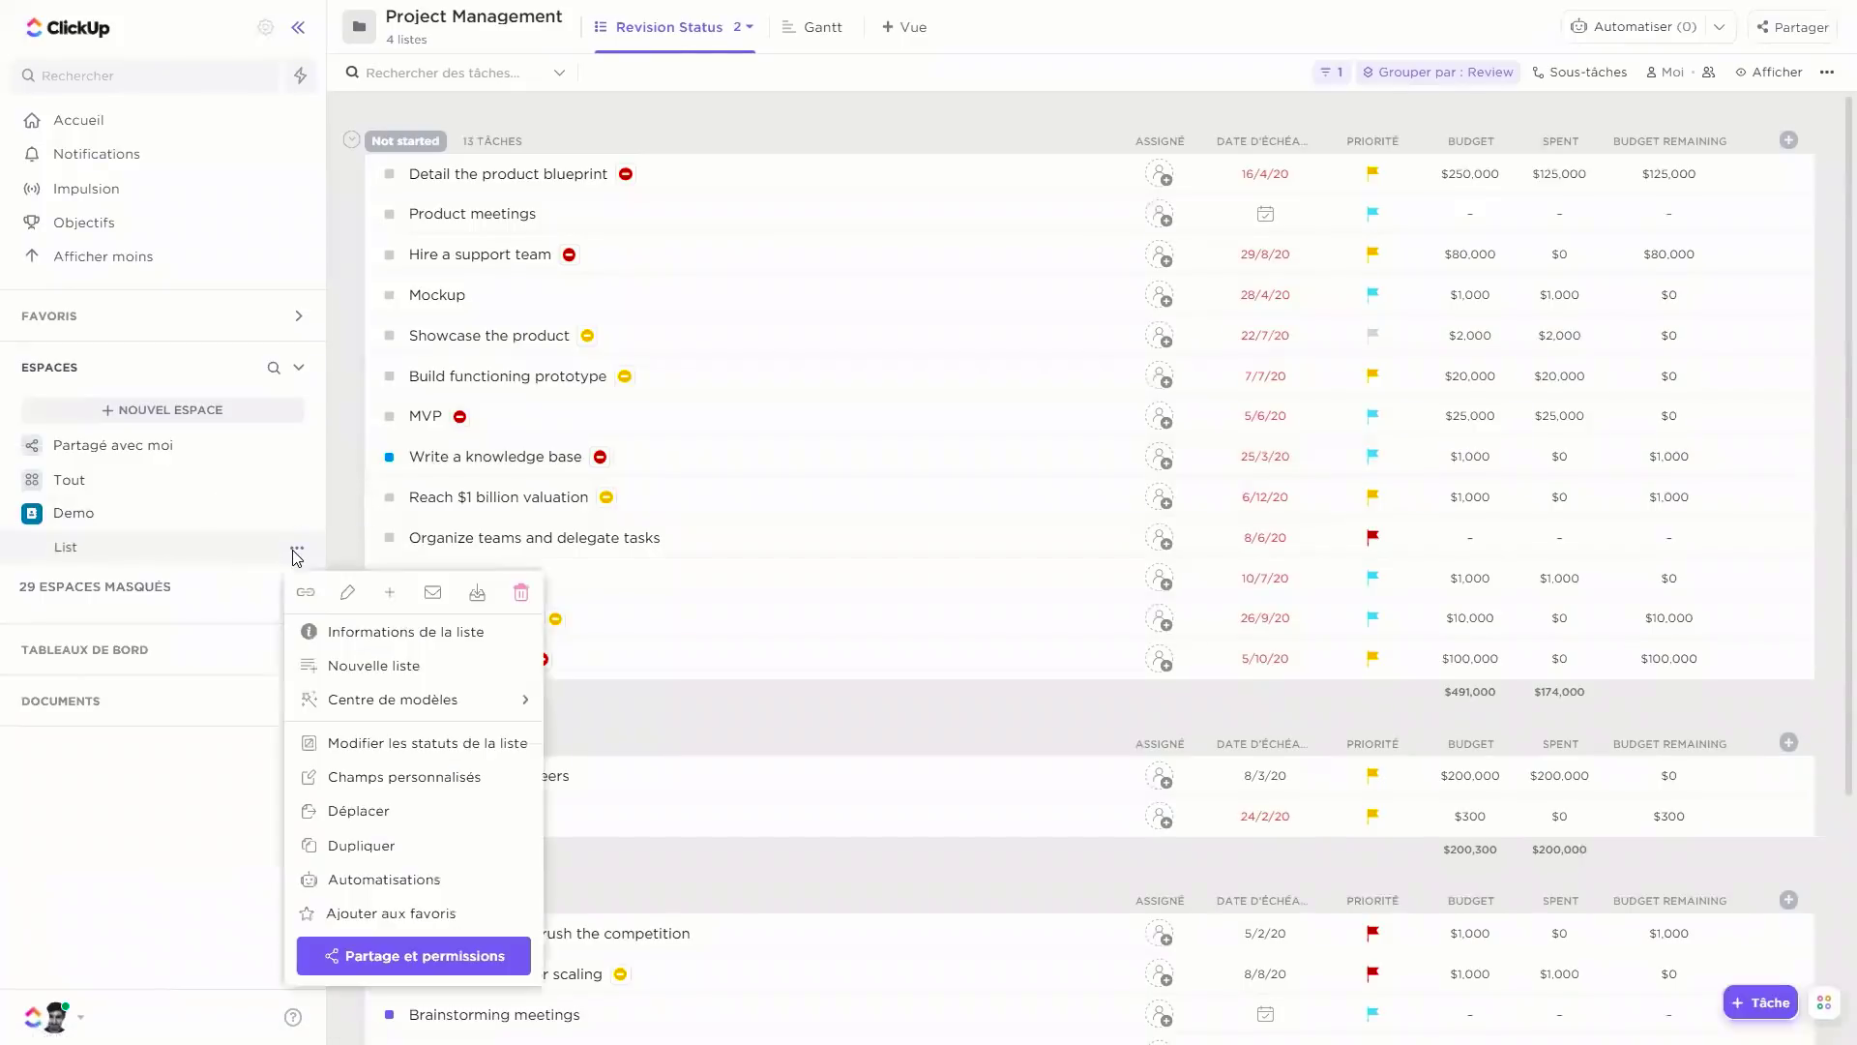
pyautogui.click(521, 600)
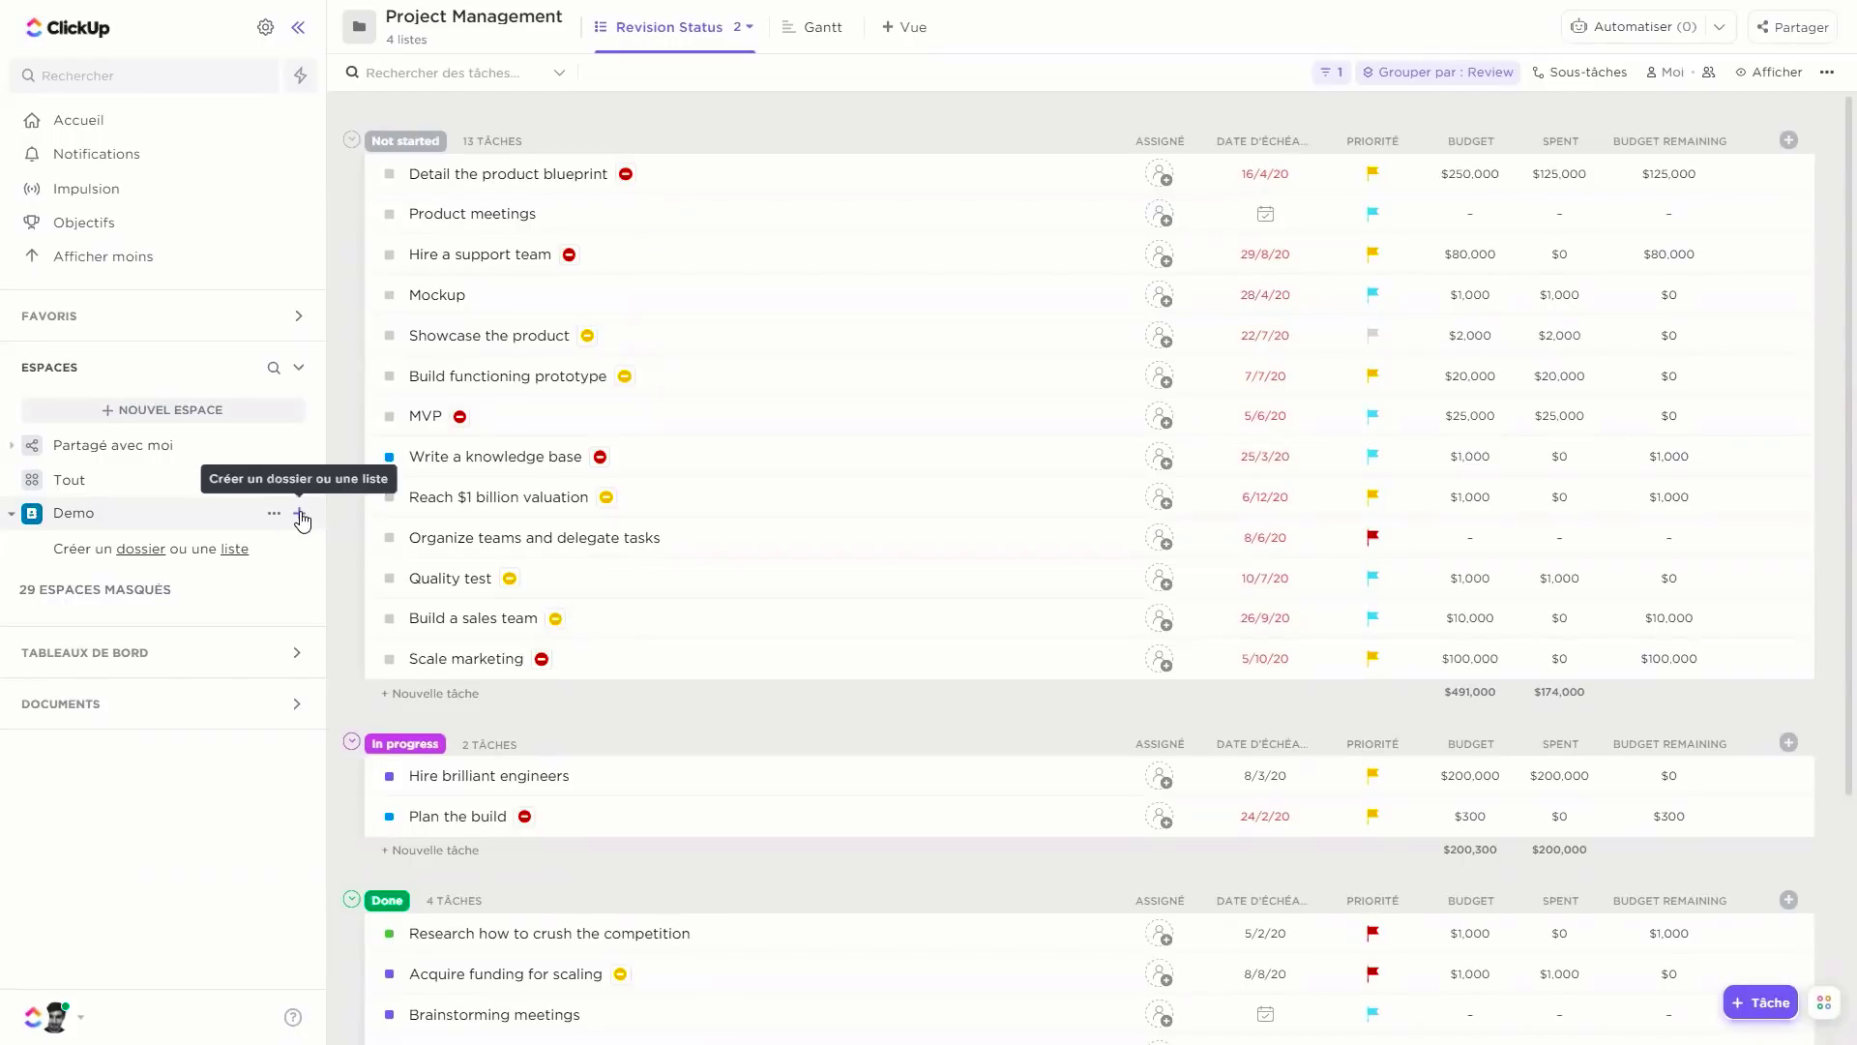
# Create a new folder in the Demo space from ClickUp's Project Management folder template.
pyautogui.click(301, 517)
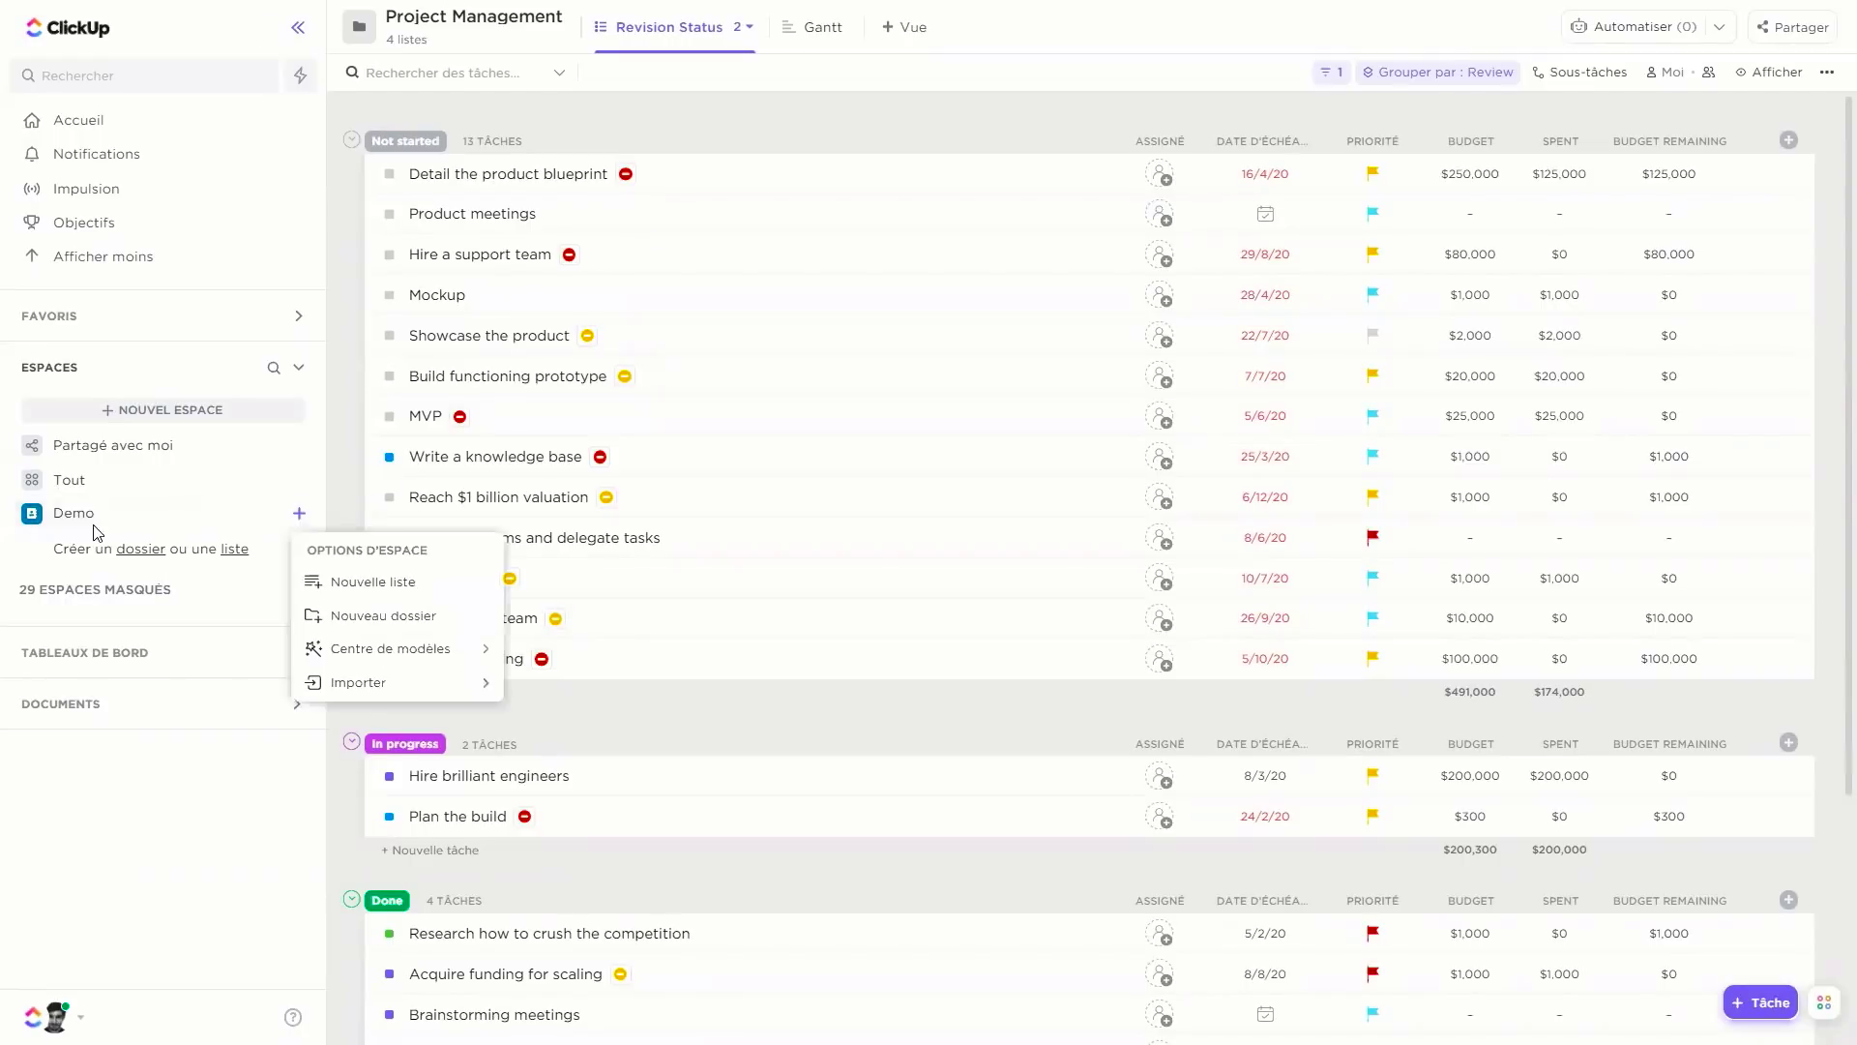
pyautogui.click(398, 623)
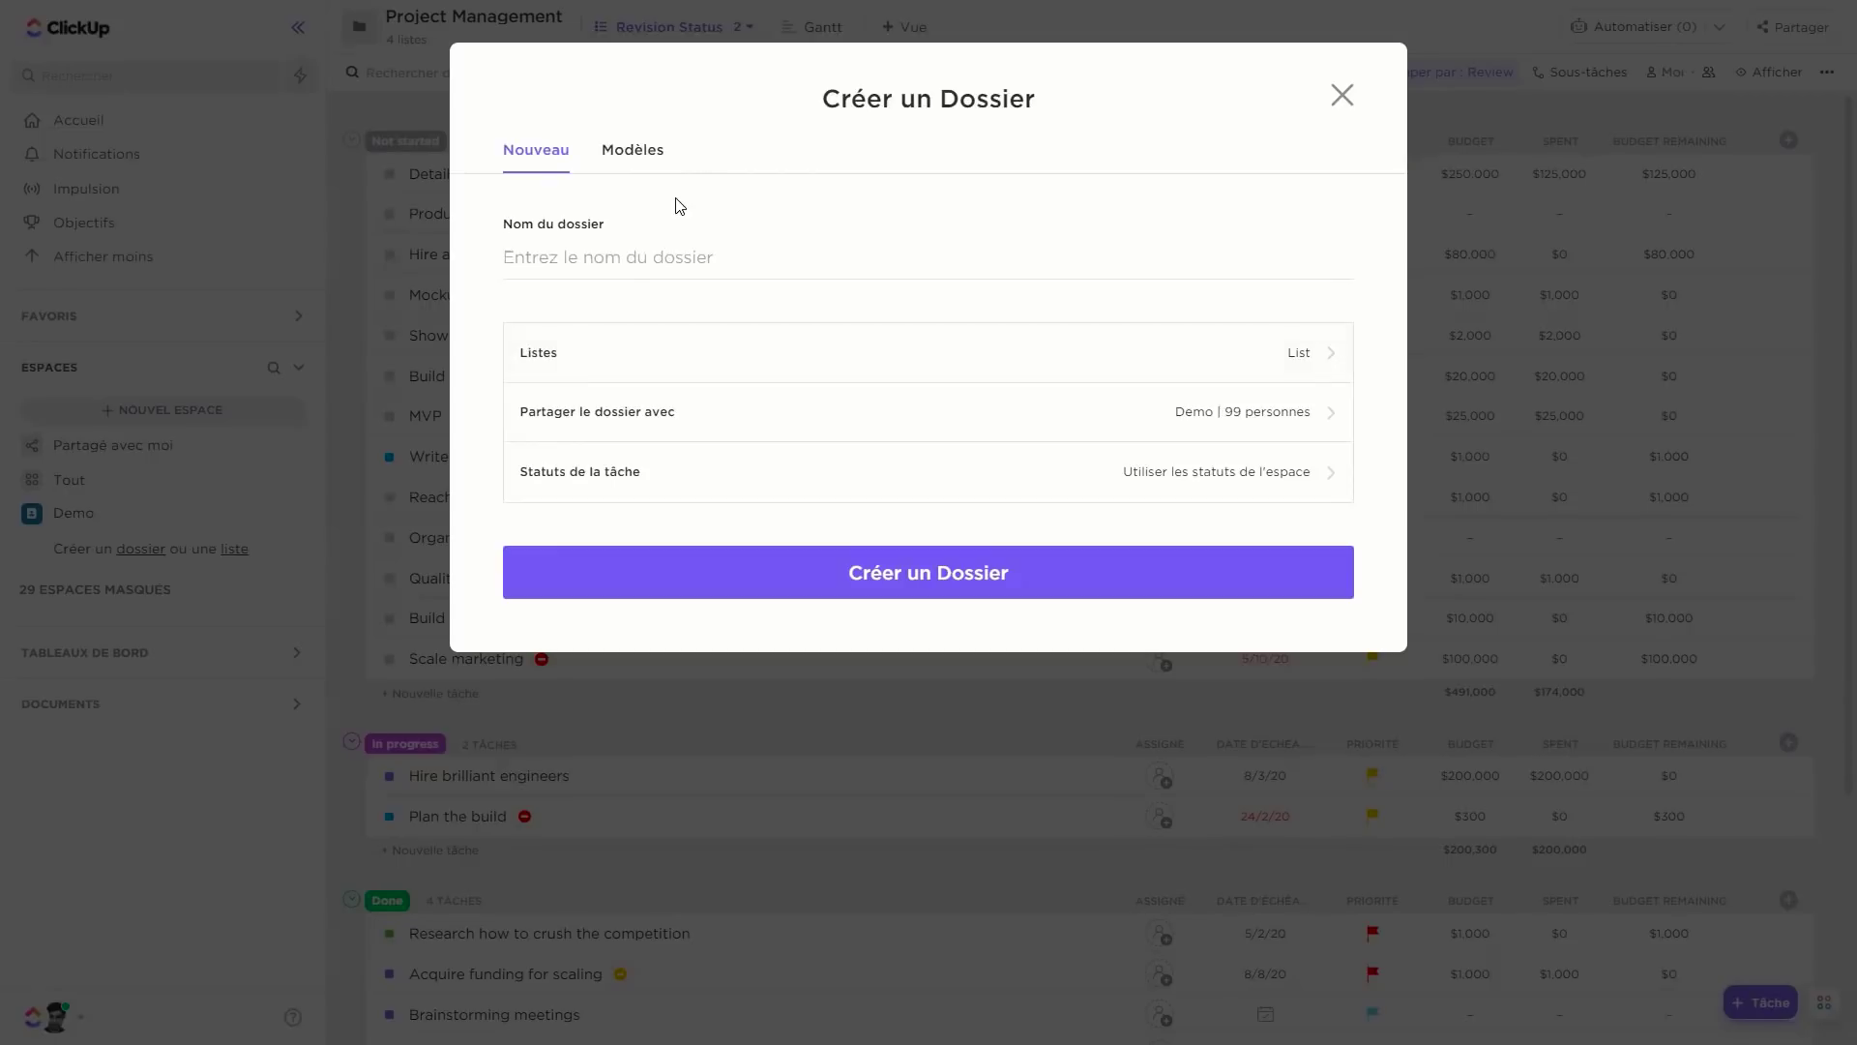
pyautogui.click(635, 153)
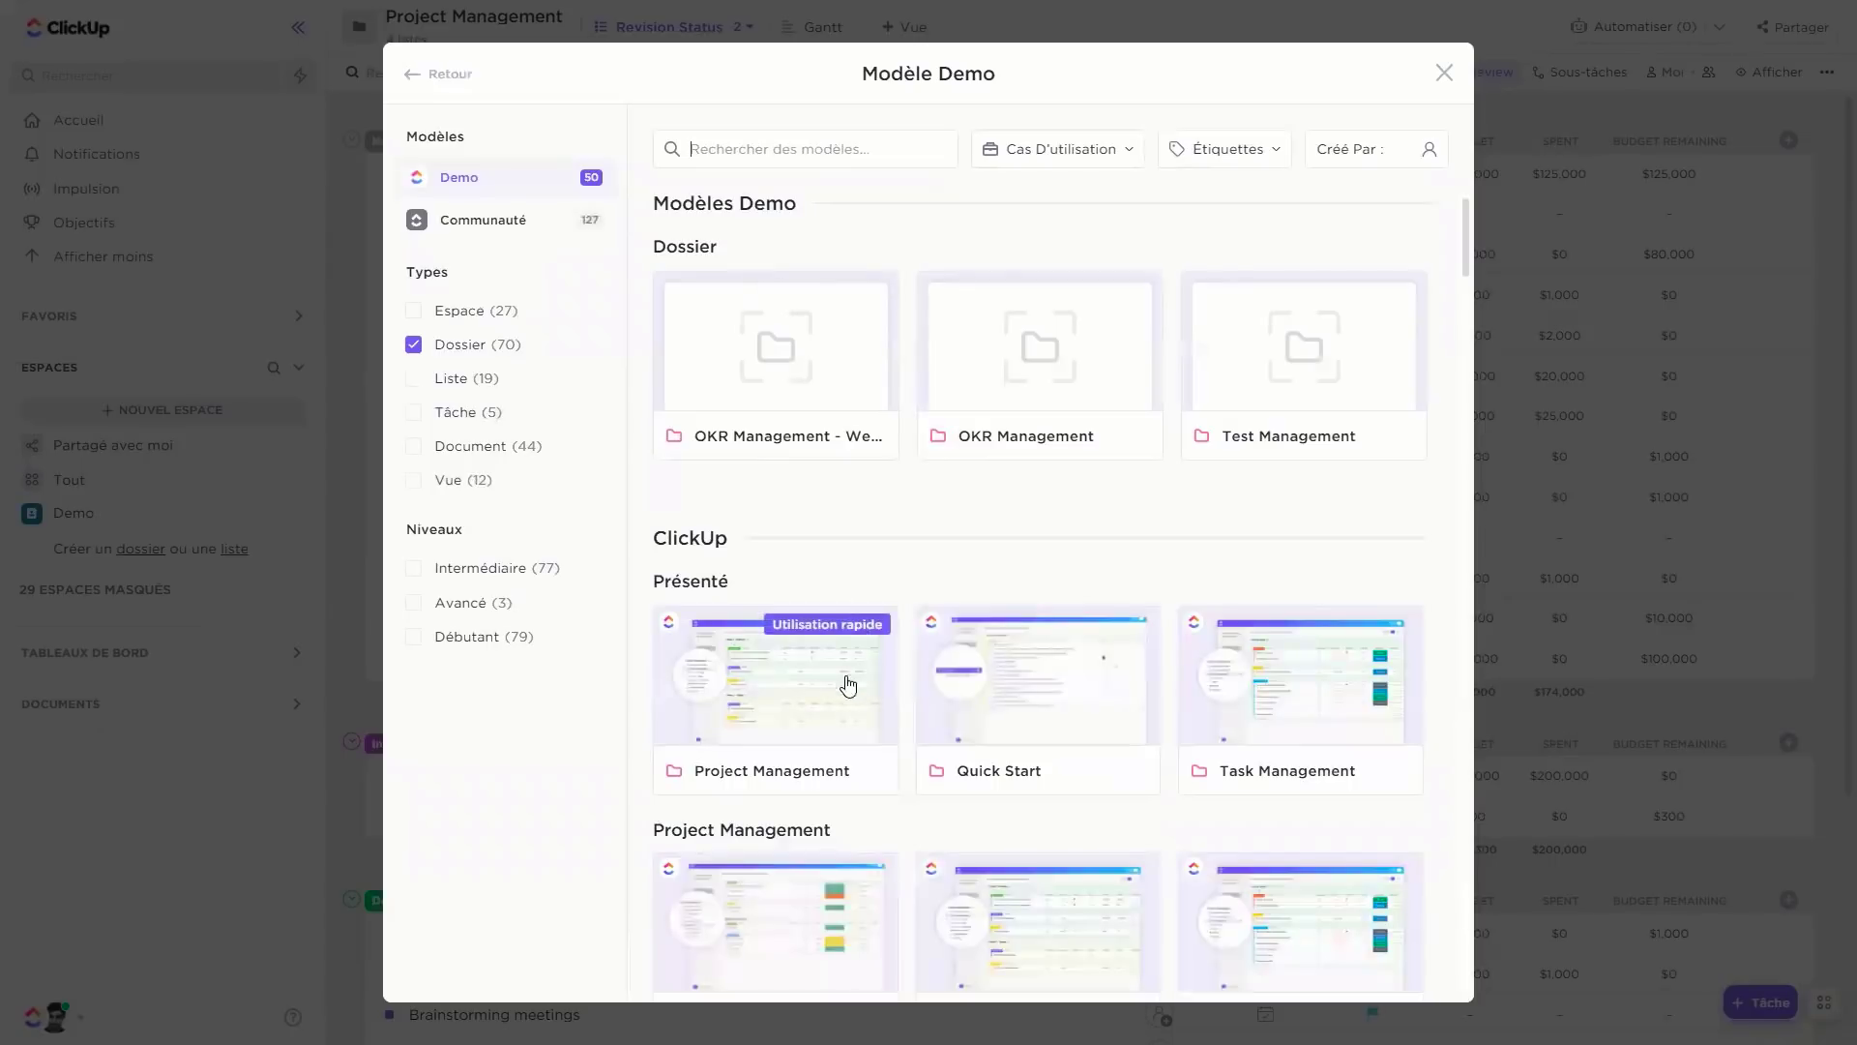
pyautogui.click(783, 701)
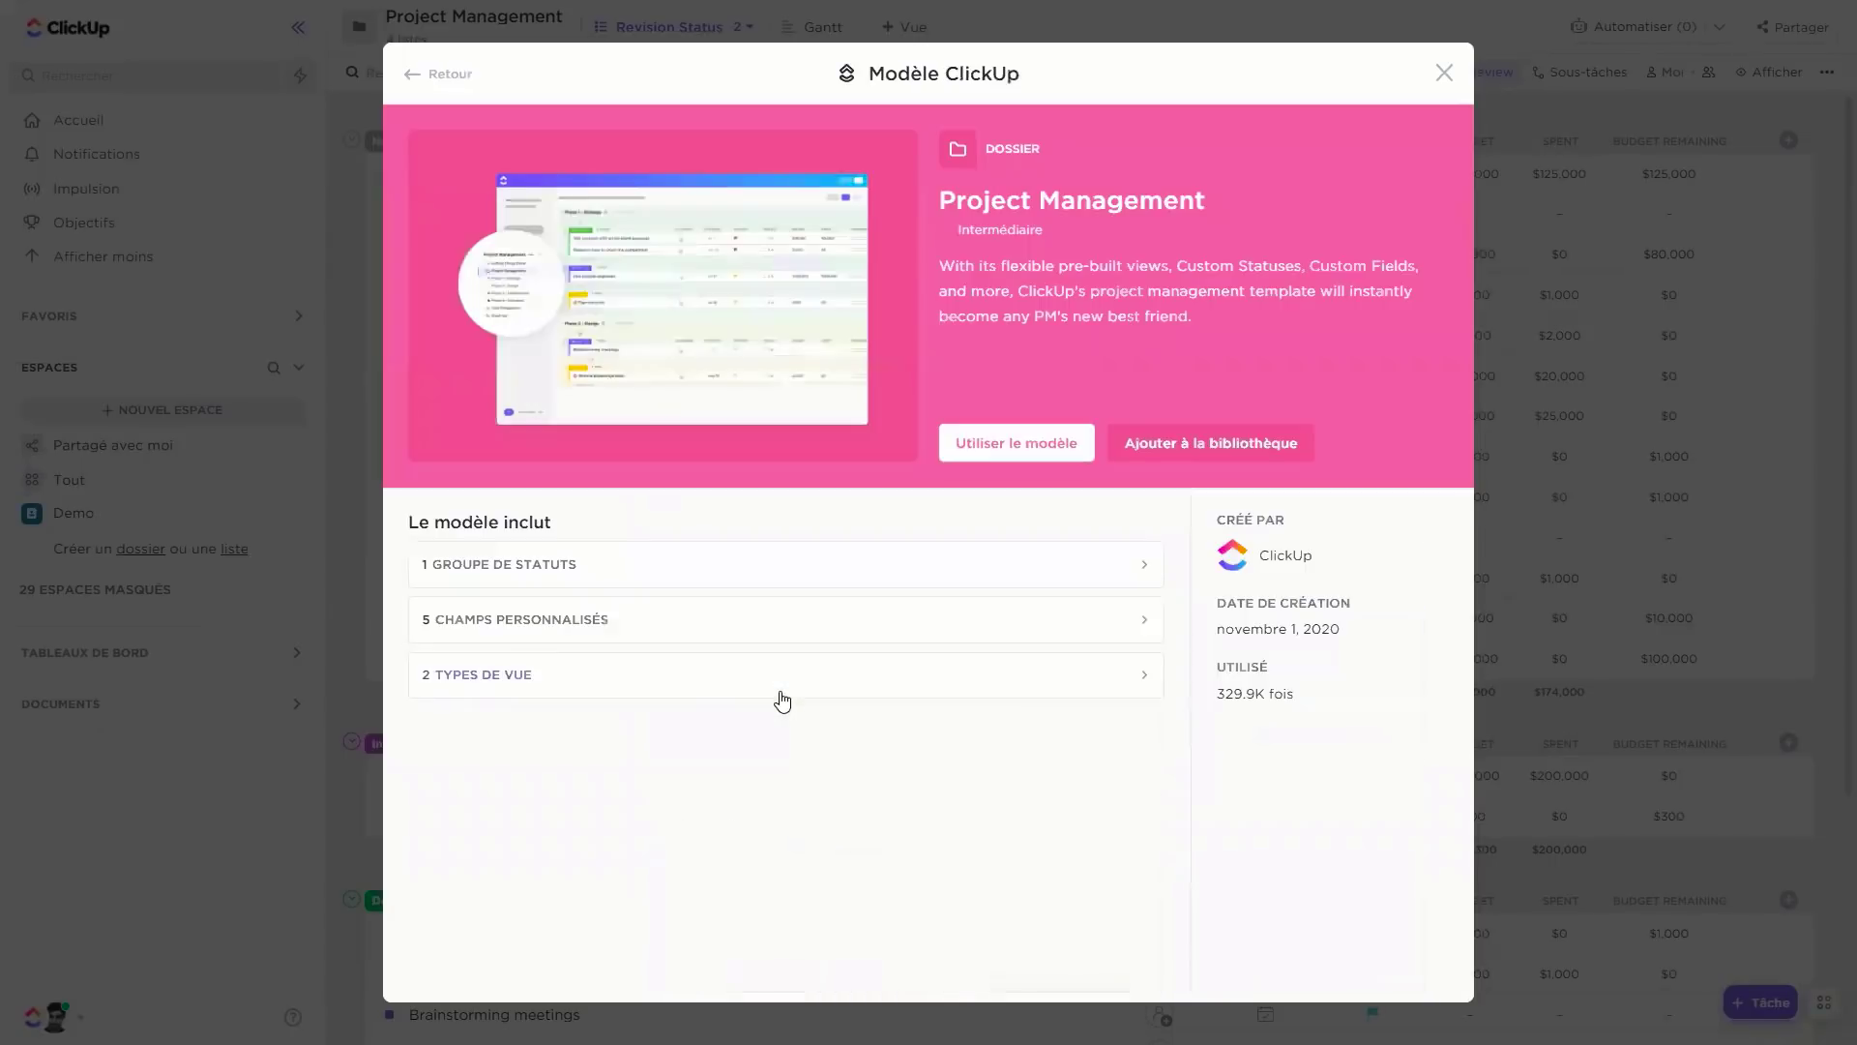
pyautogui.click(1039, 462)
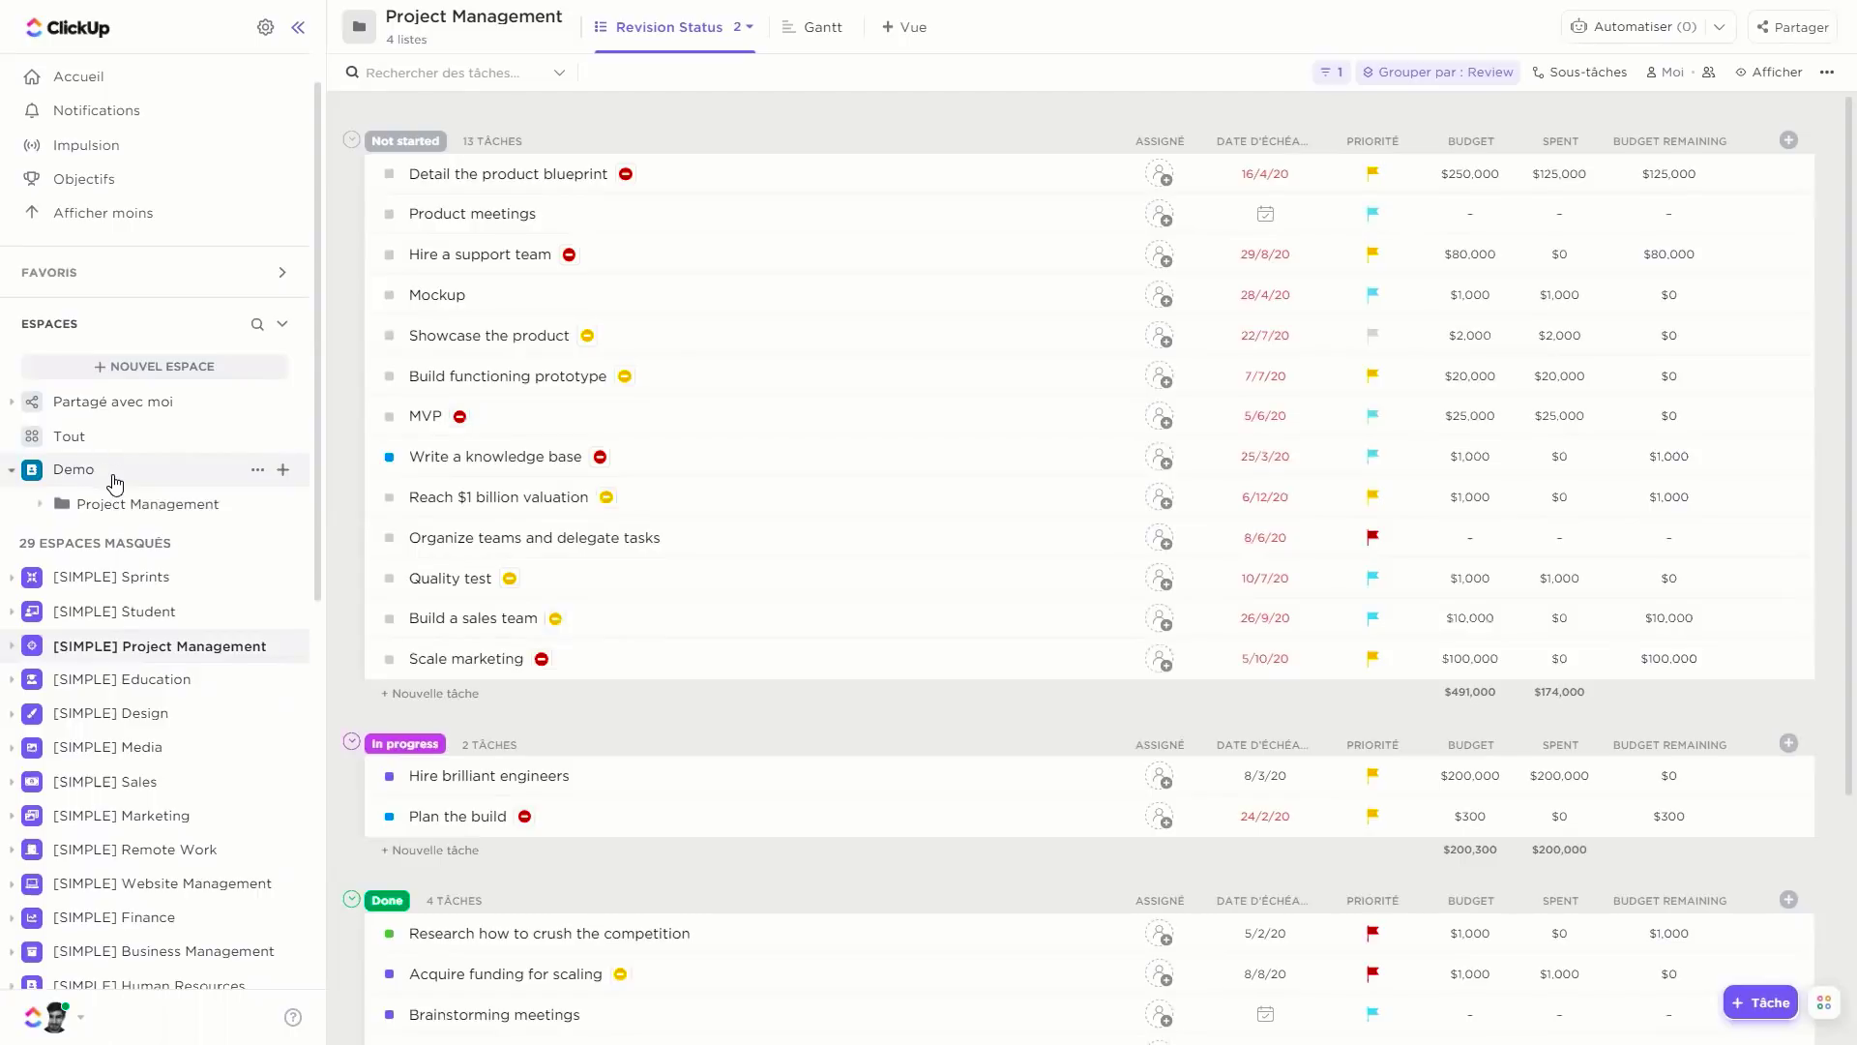
# In the Demo space's Phase 1 - Strategy list, create a task named "Tâche" with the description "Détails".
pyautogui.click(229, 513)
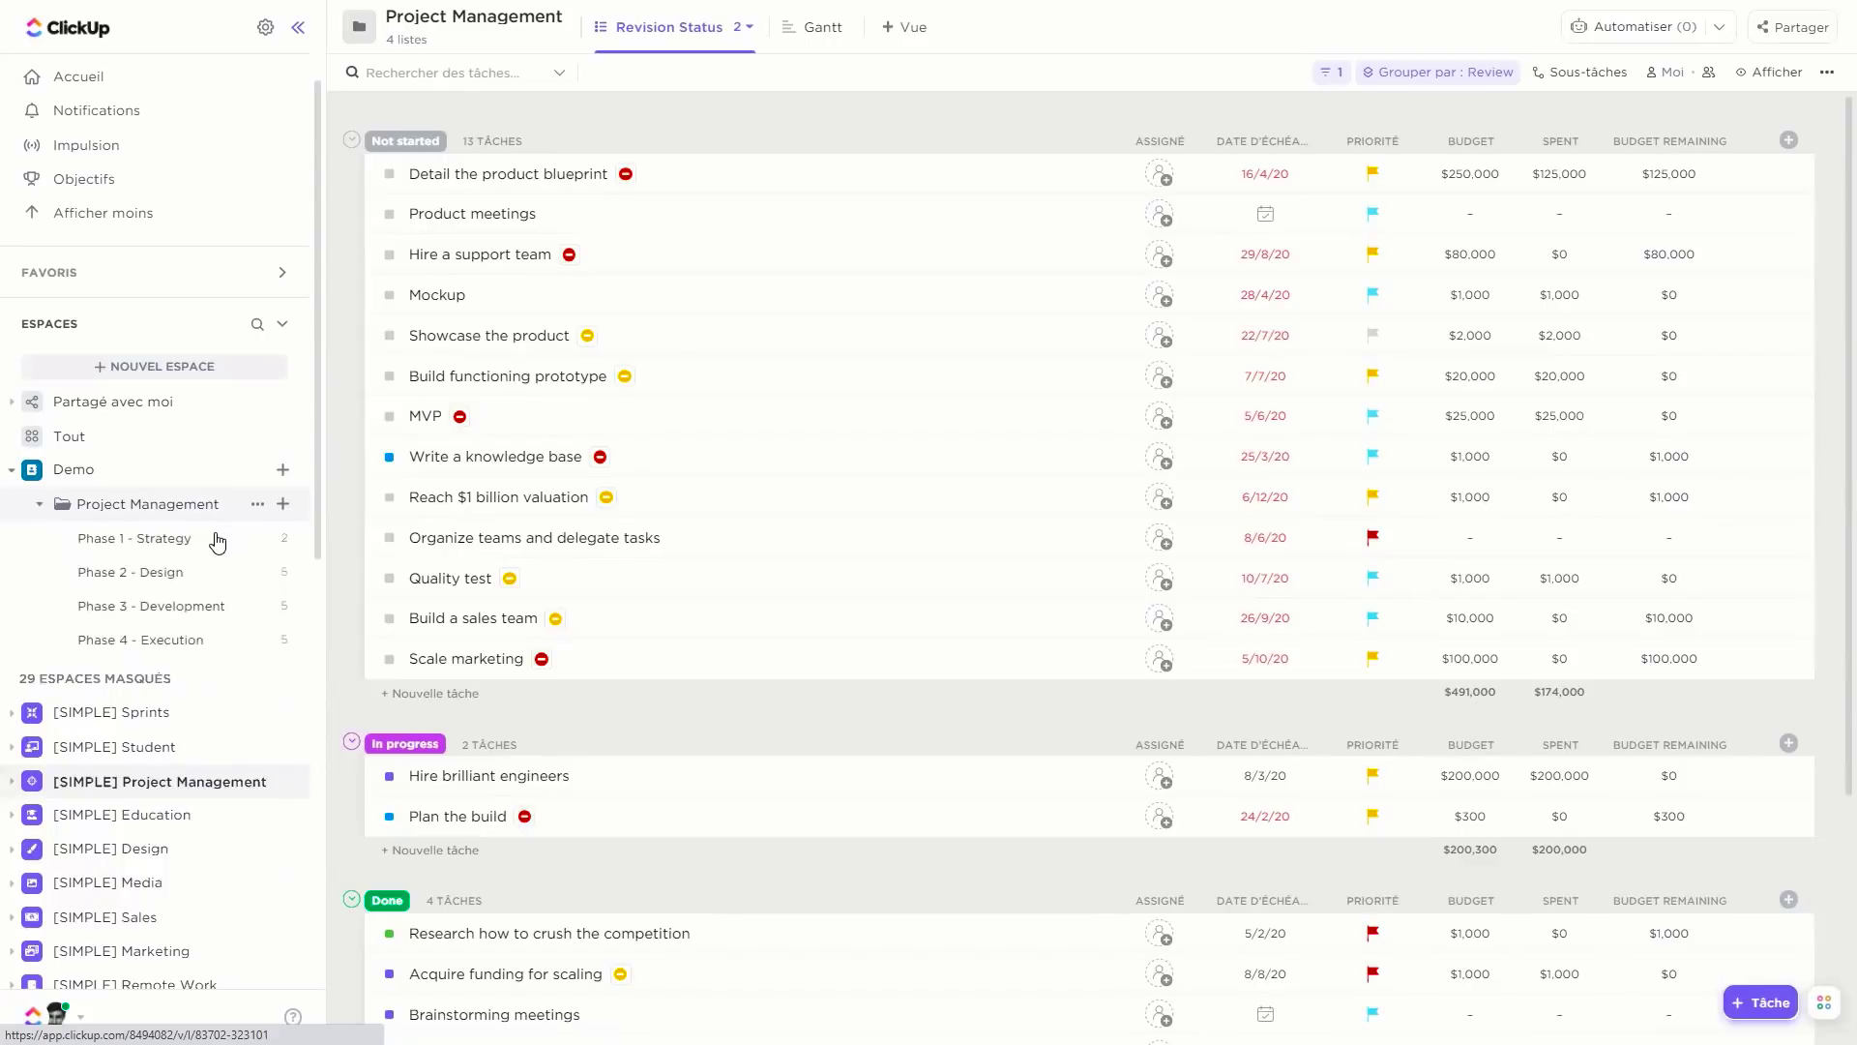
pyautogui.click(203, 542)
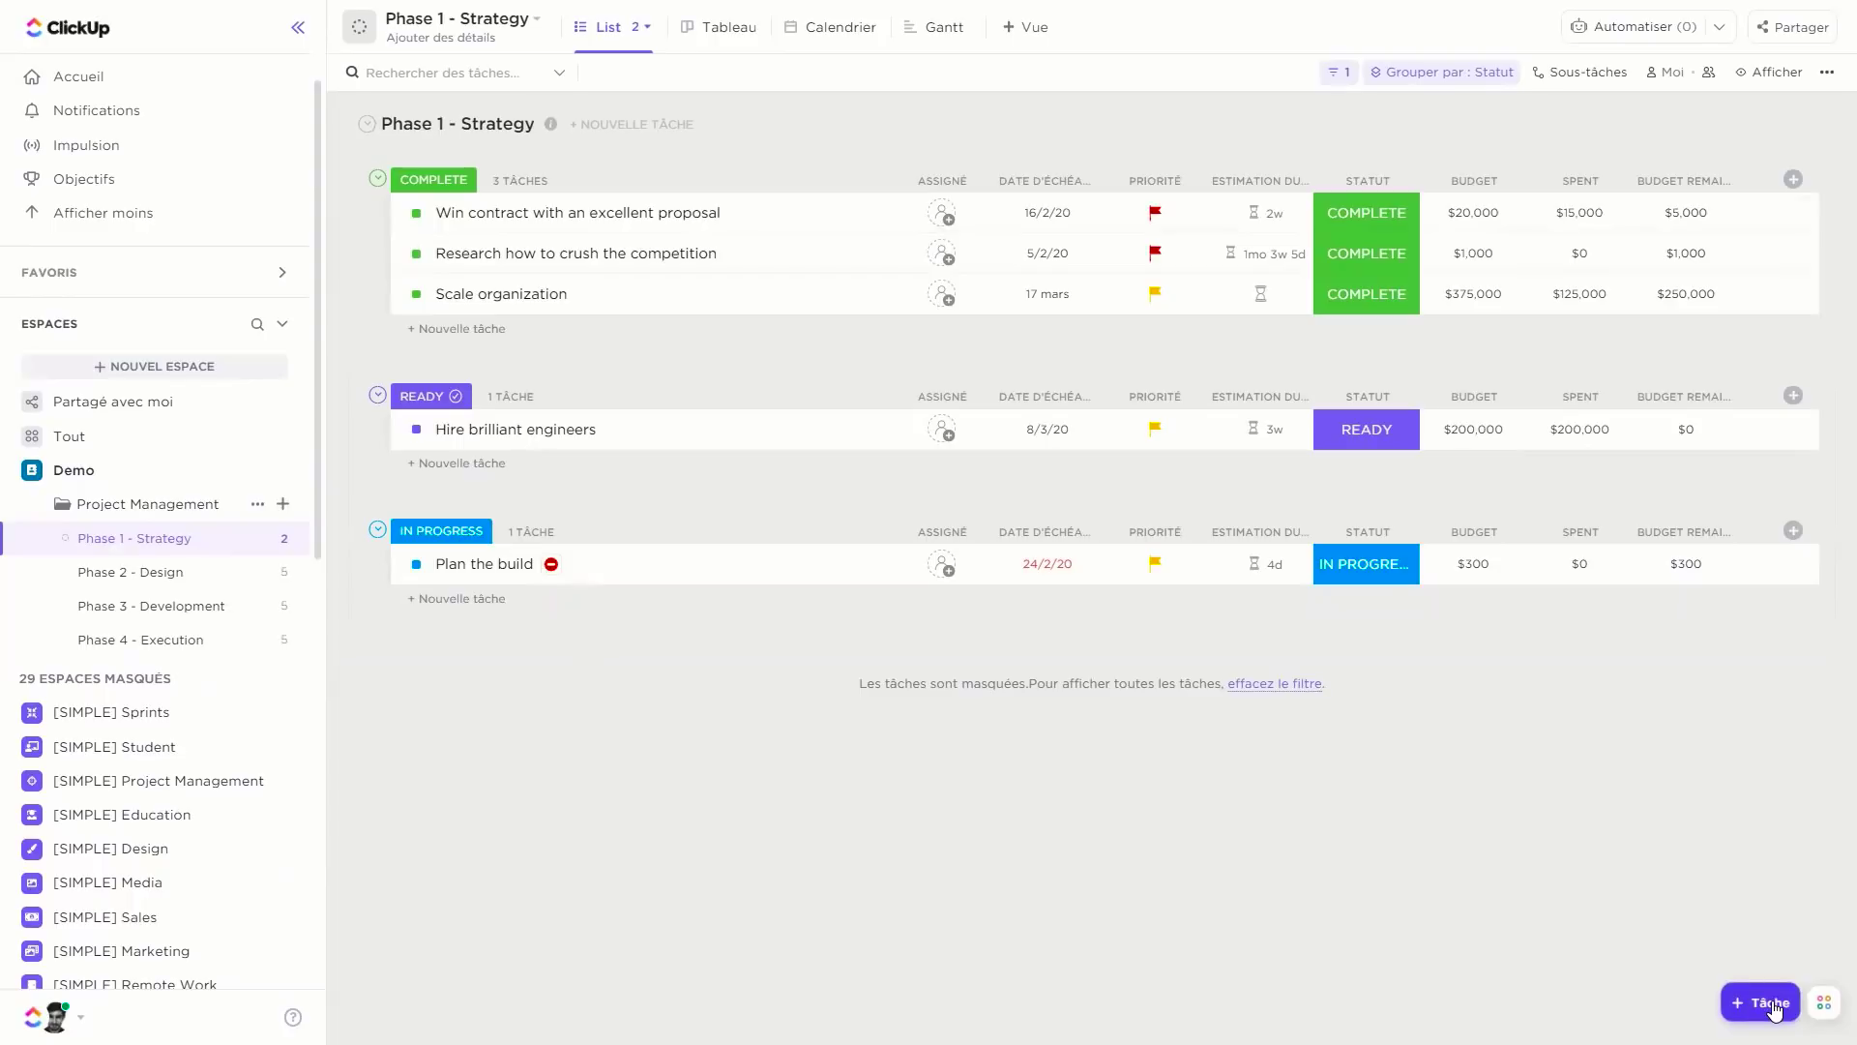
pyautogui.click(1774, 1012)
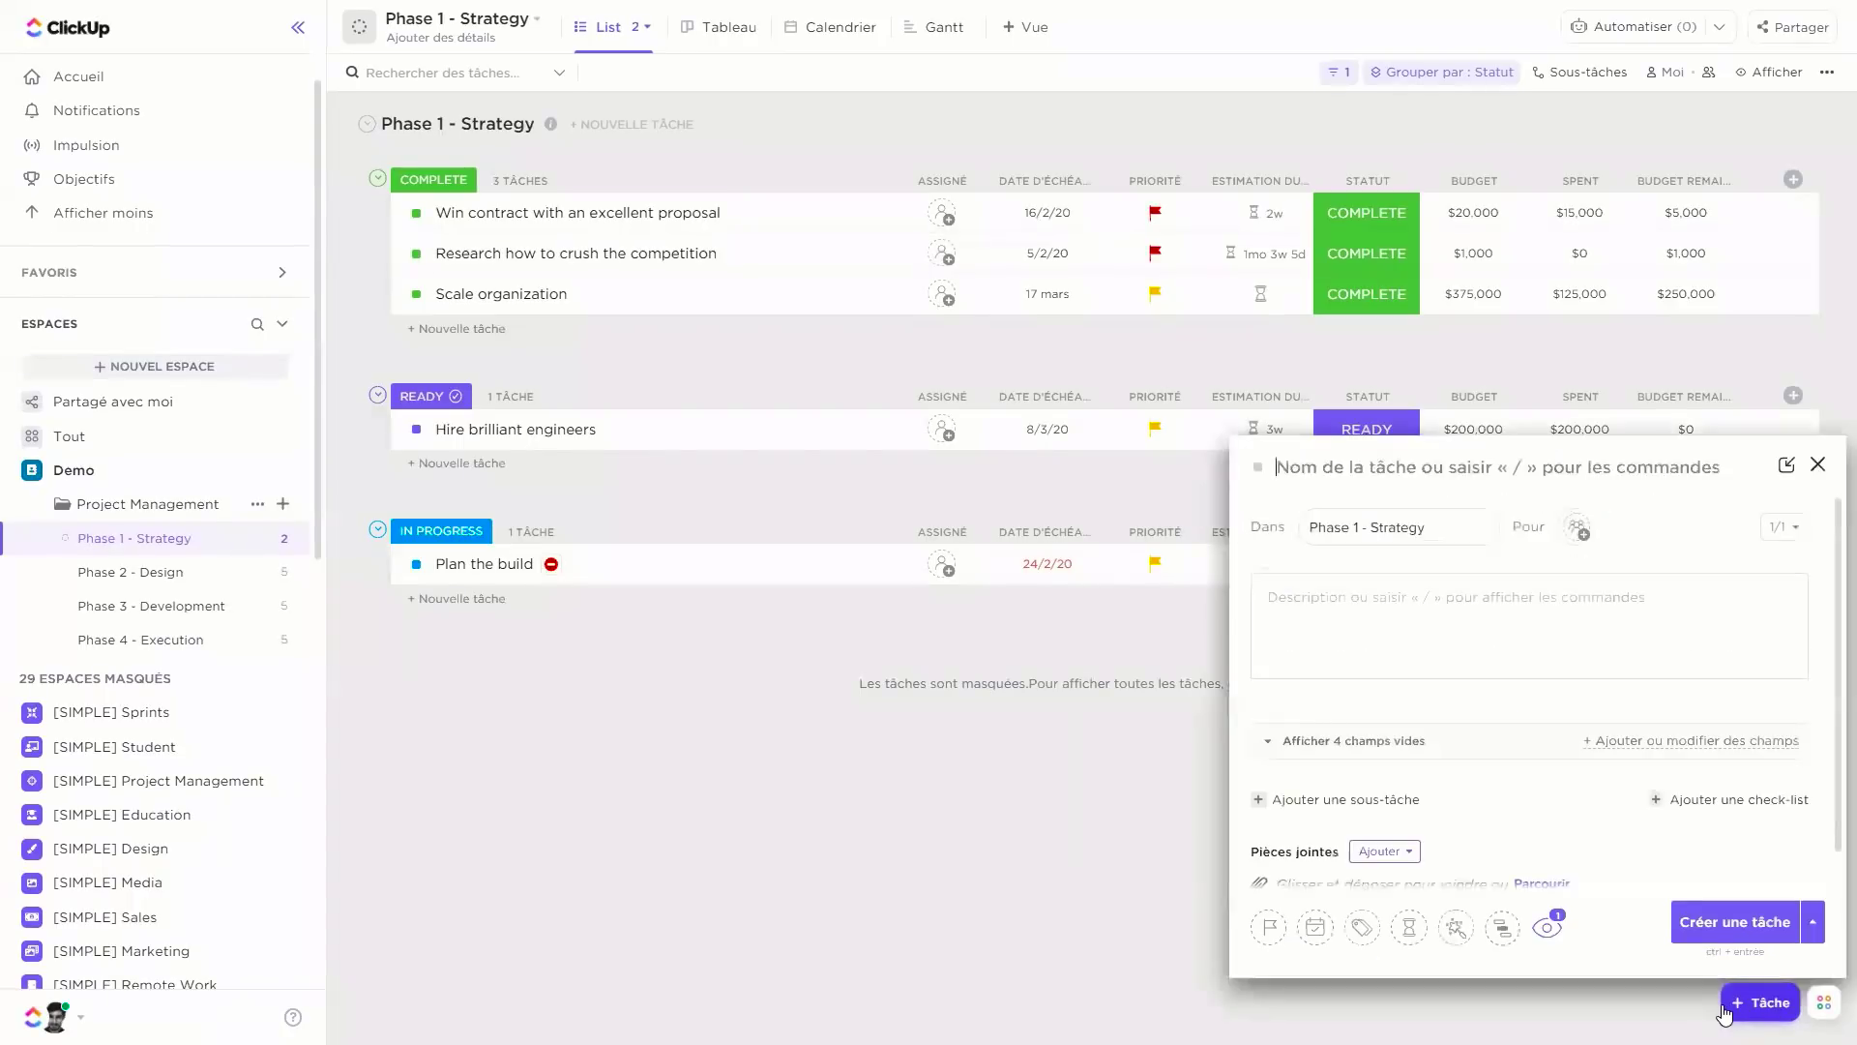
pyautogui.write('Tâche')
pyautogui.click(1393, 625)
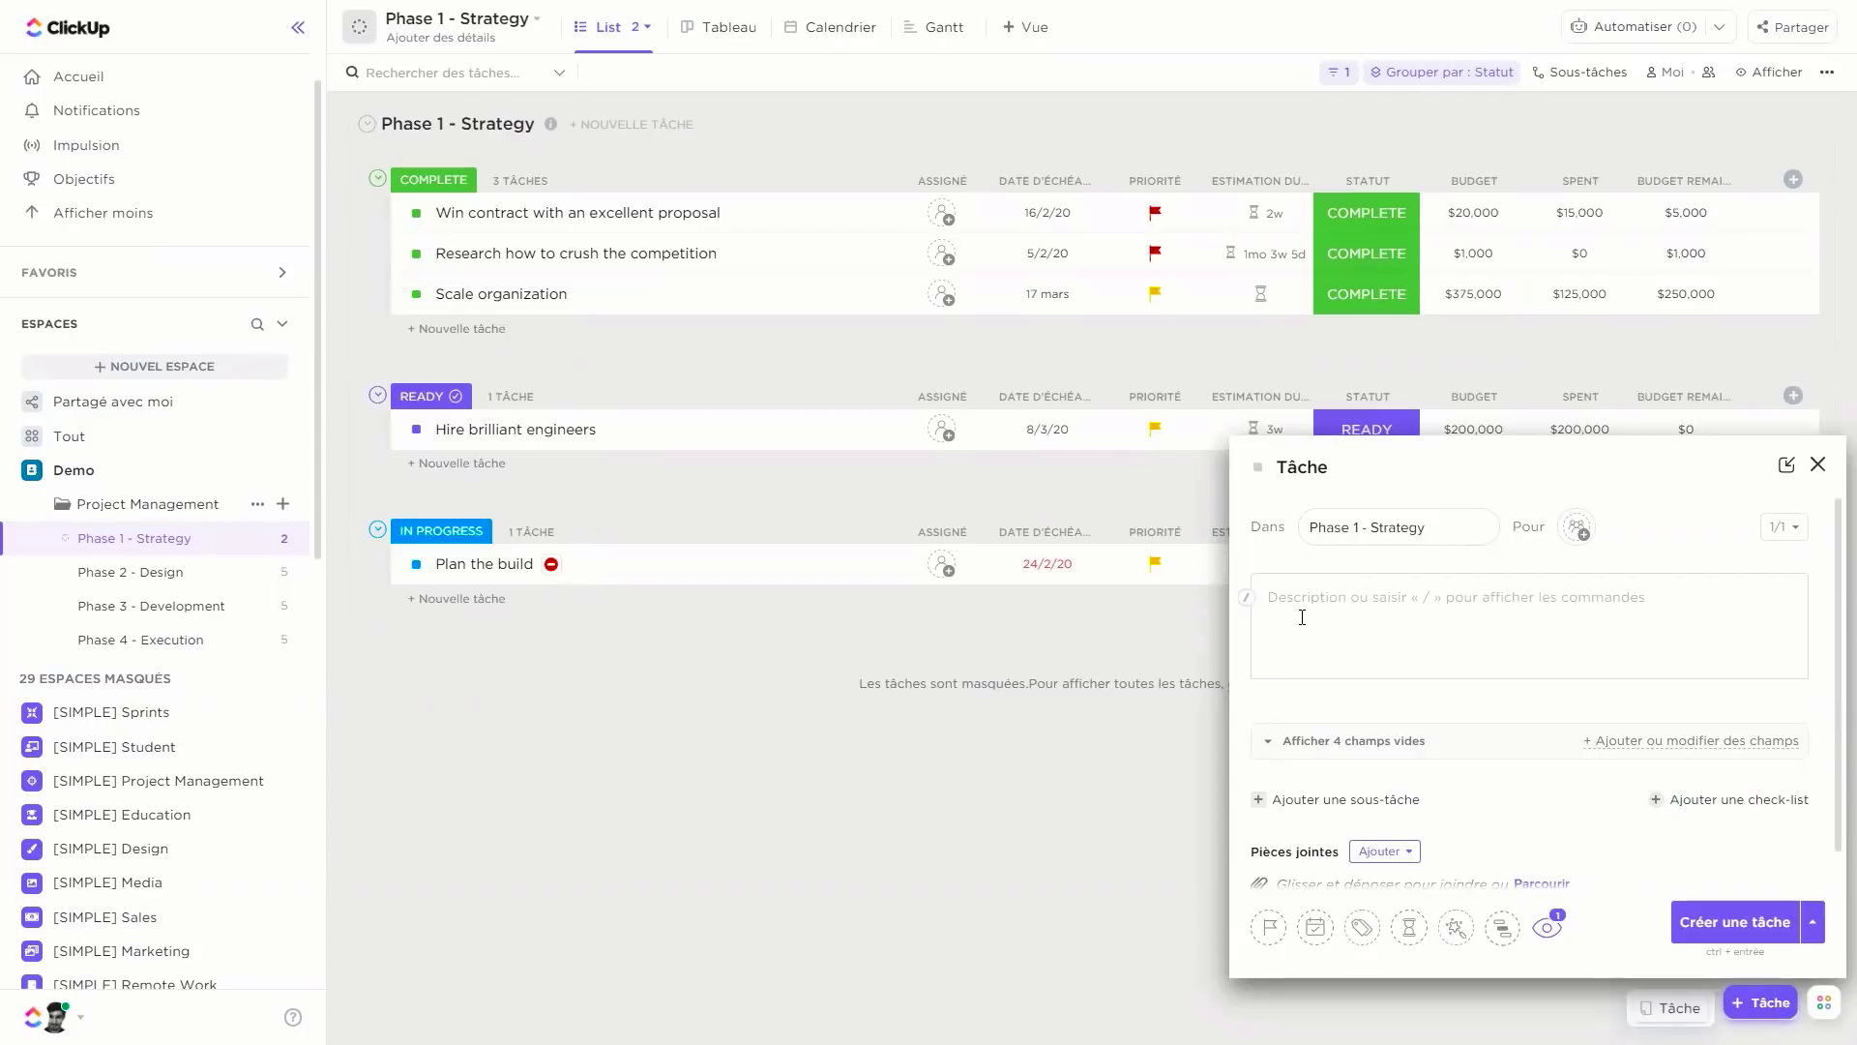
pyautogui.write('Détails')
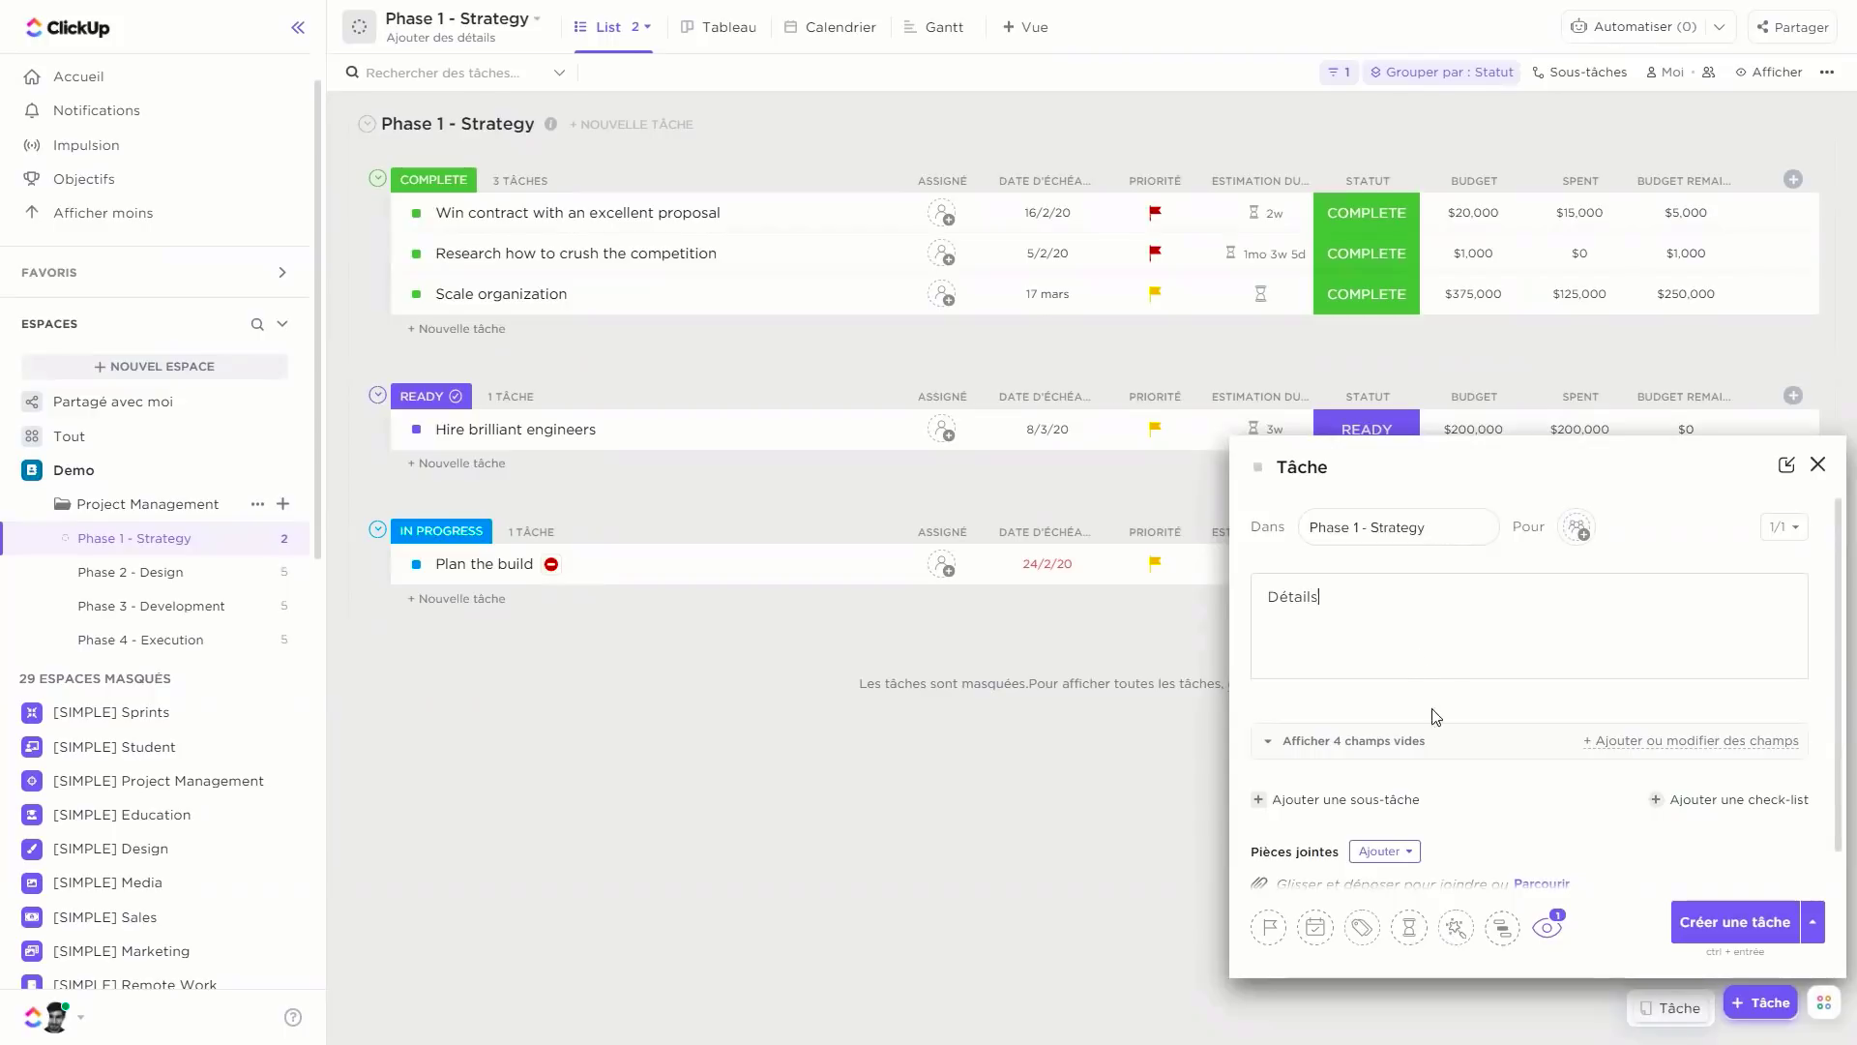
pyautogui.click(1735, 924)
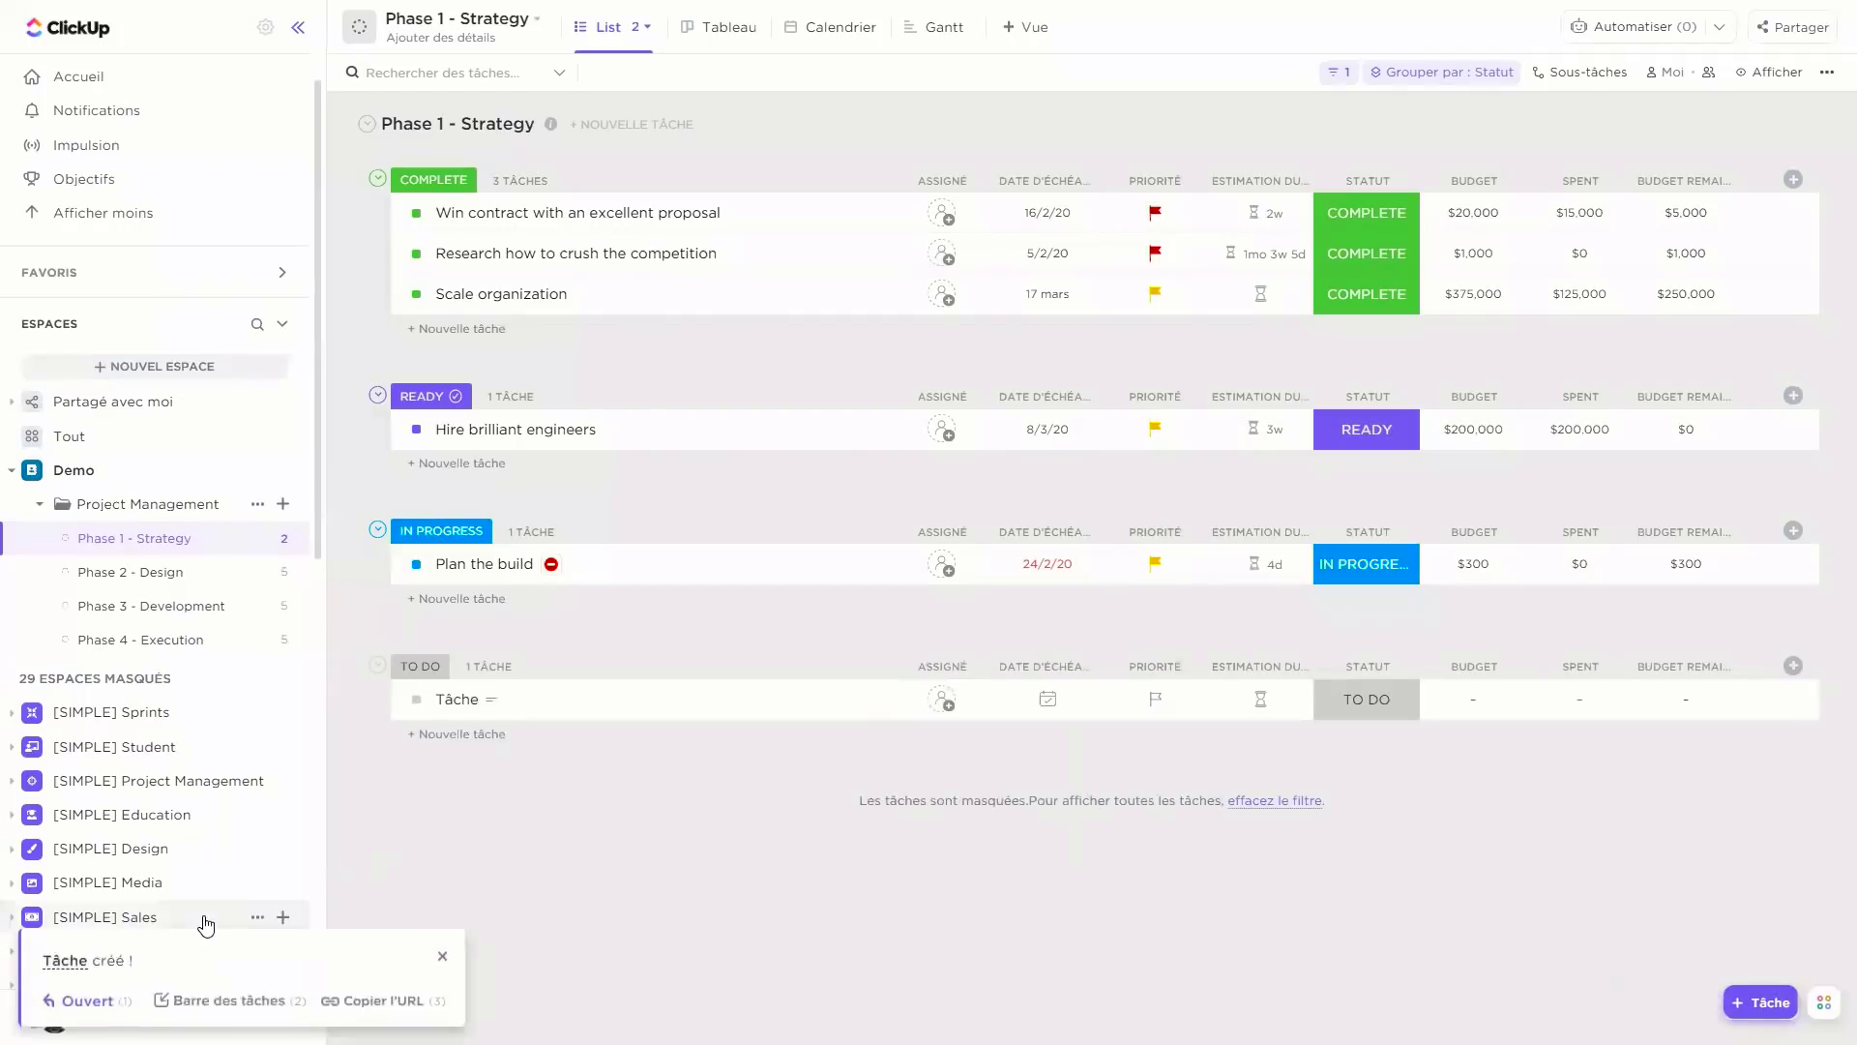
# Open the new Tâche task, set its status to IN PROGRESS, and mark it as COMPLETE.
pyautogui.click(73, 962)
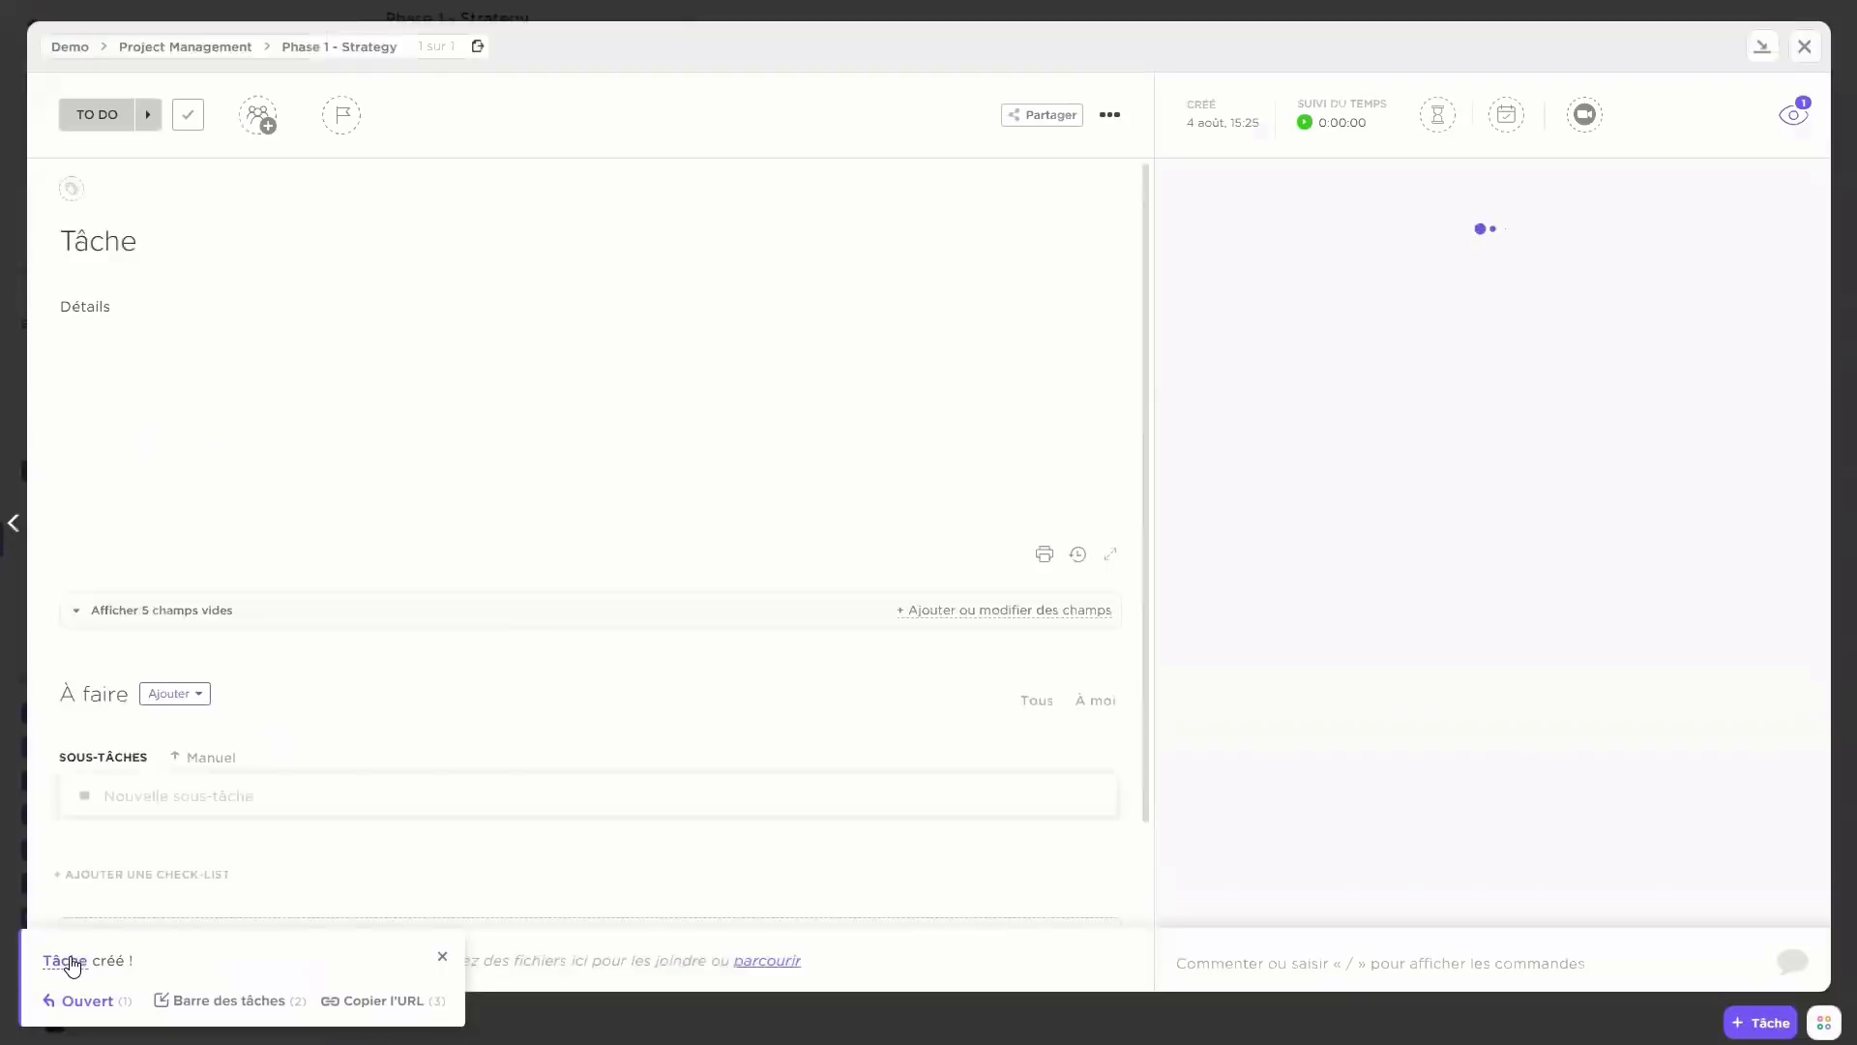
pyautogui.click(442, 957)
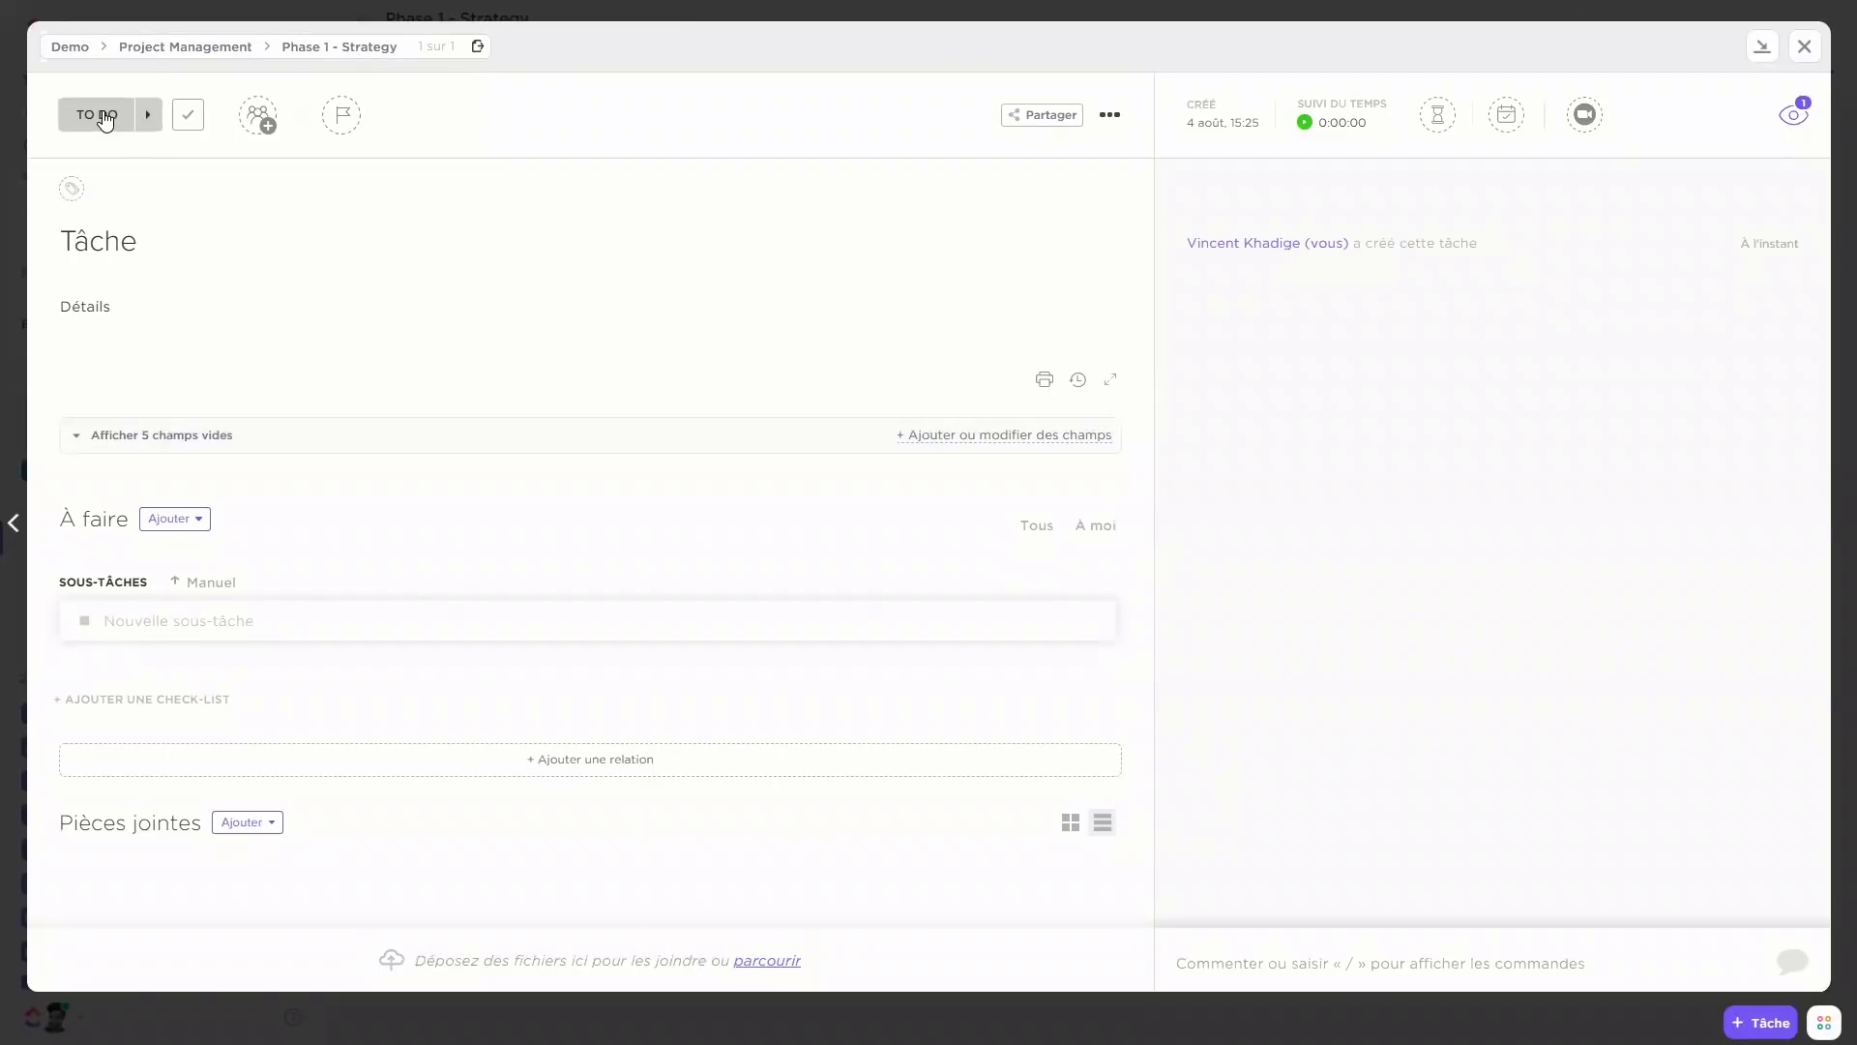
pyautogui.click(102, 116)
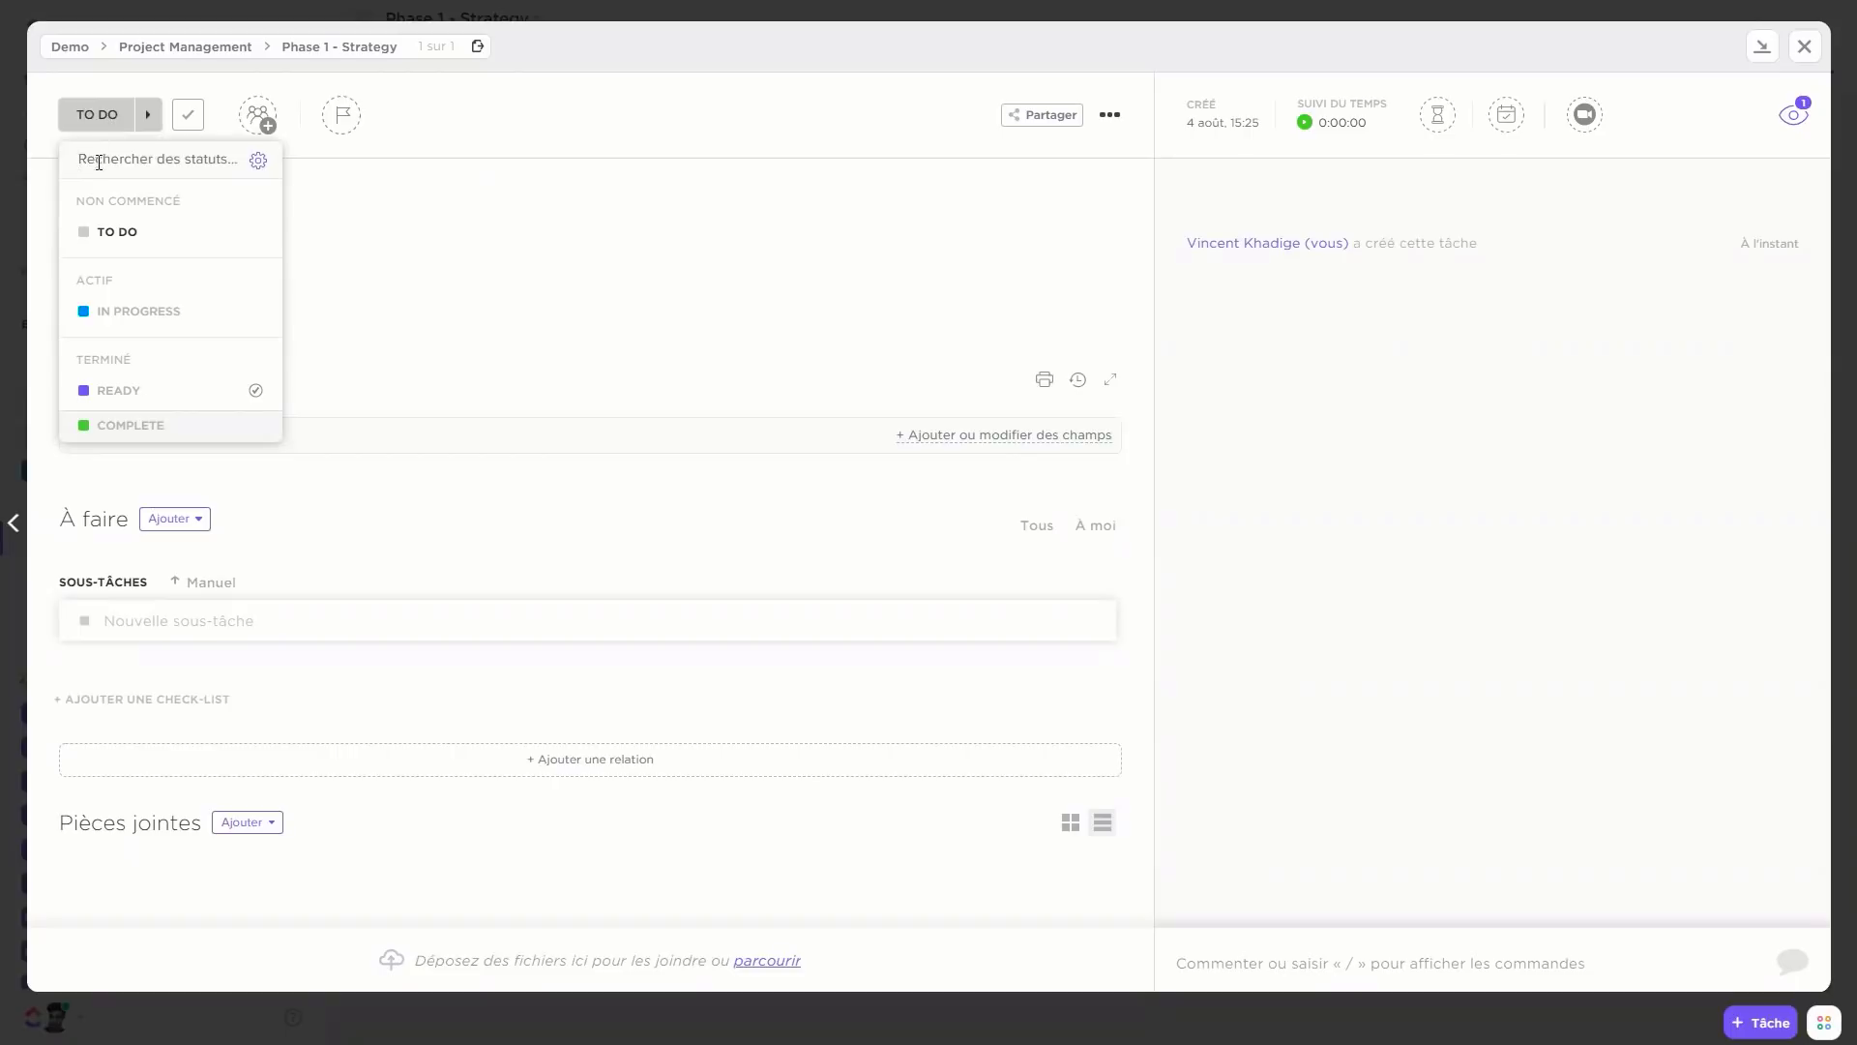
pyautogui.click(138, 310)
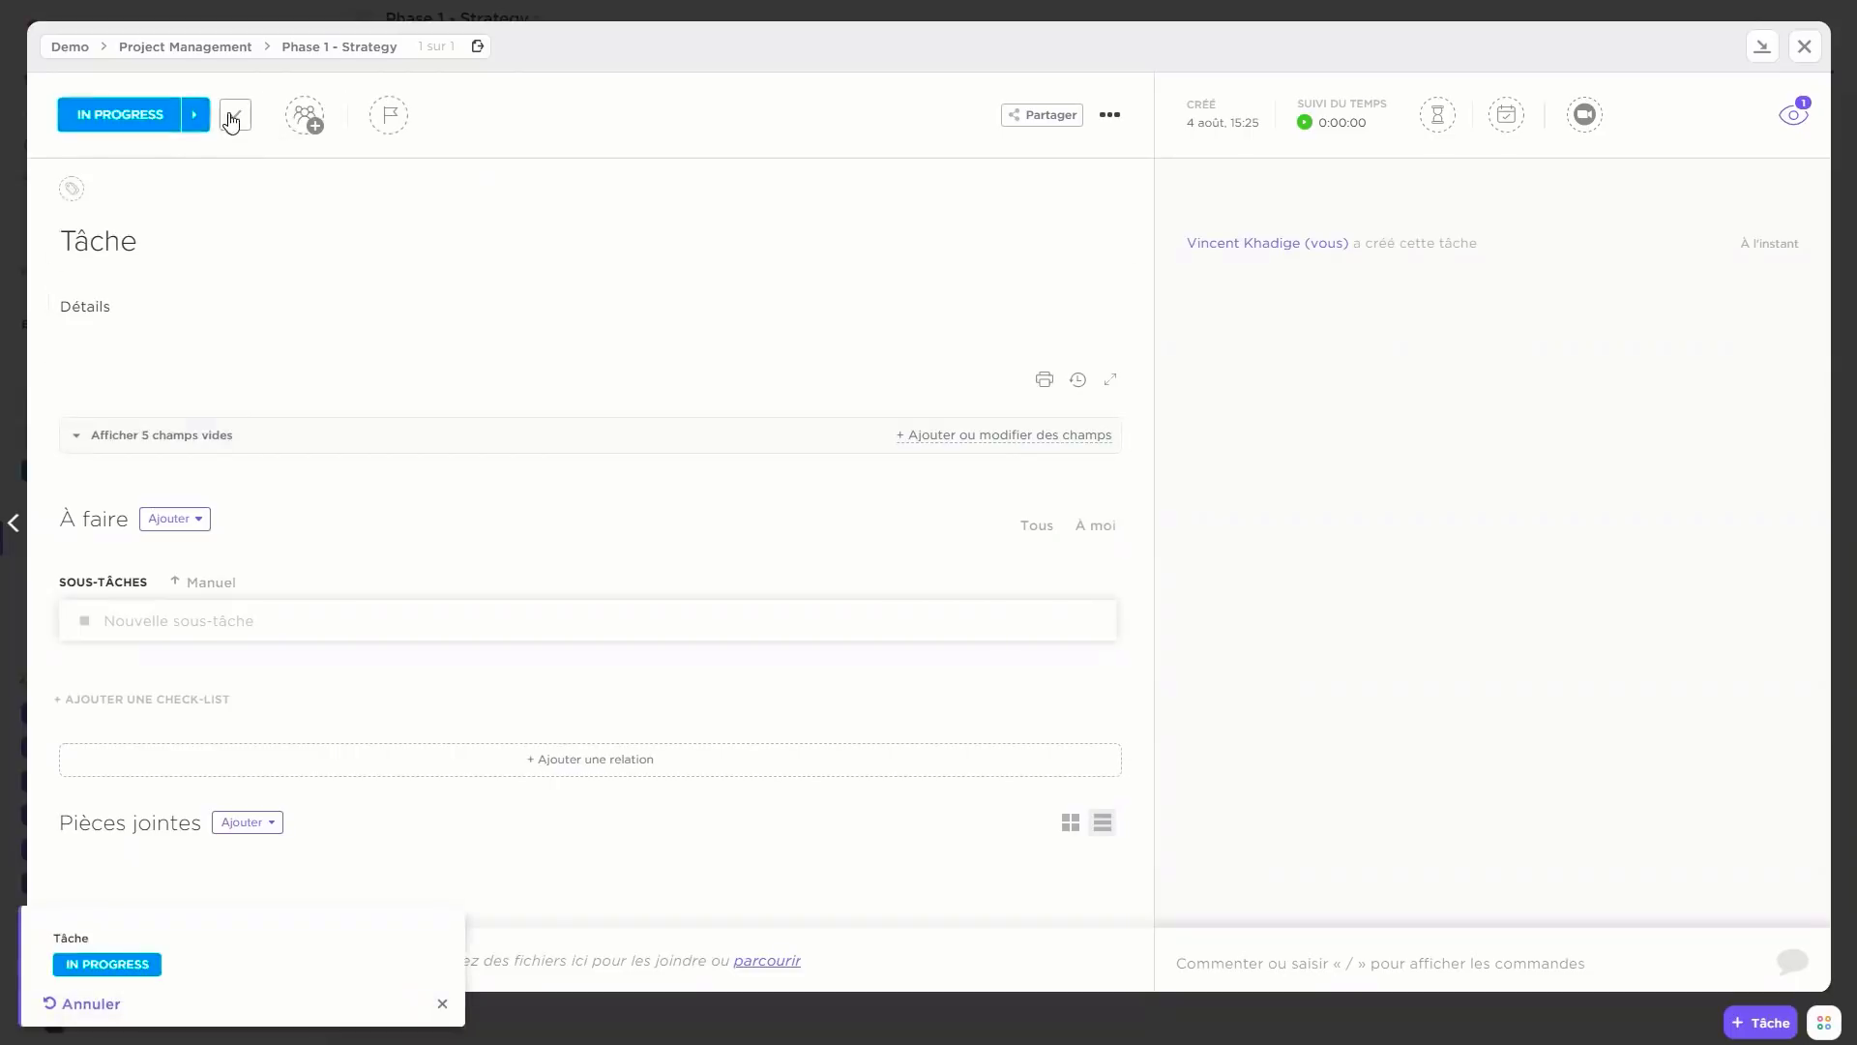
pyautogui.click(232, 116)
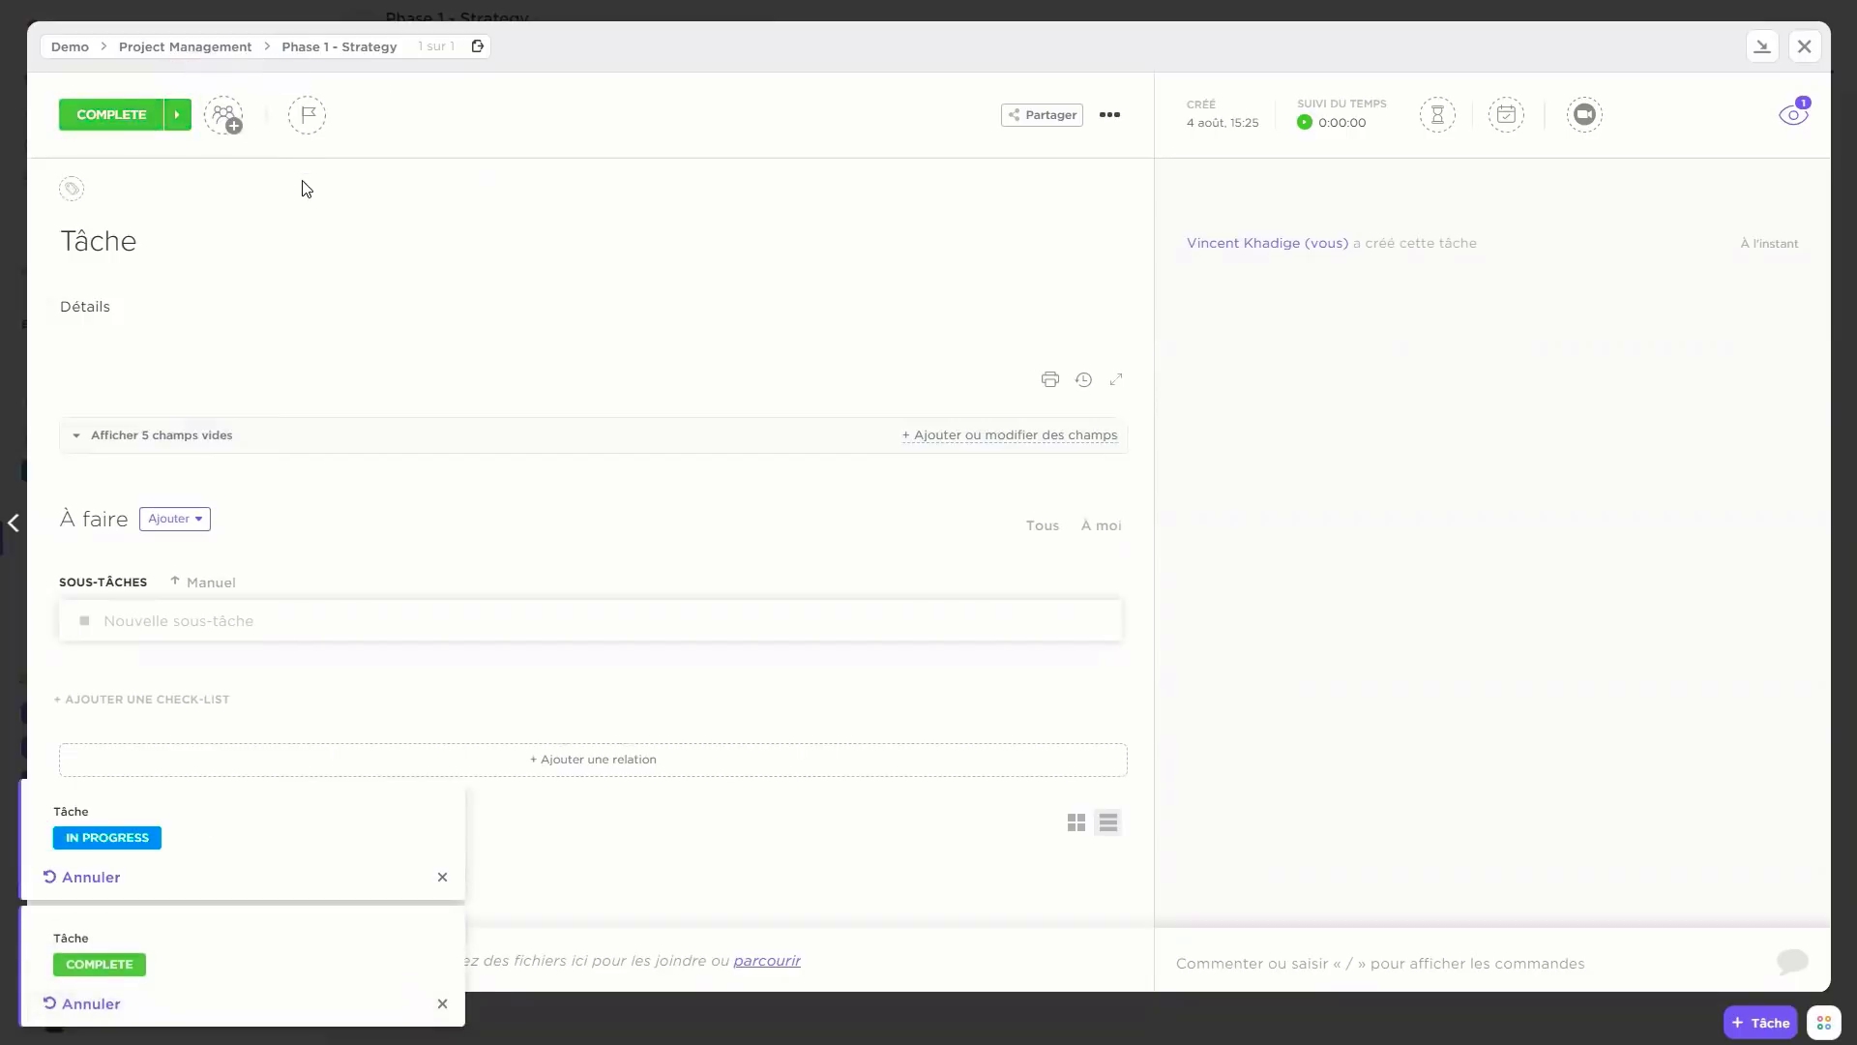
# Assign the Tâche task to yourself and set its priority to Haute.
pyautogui.click(232, 118)
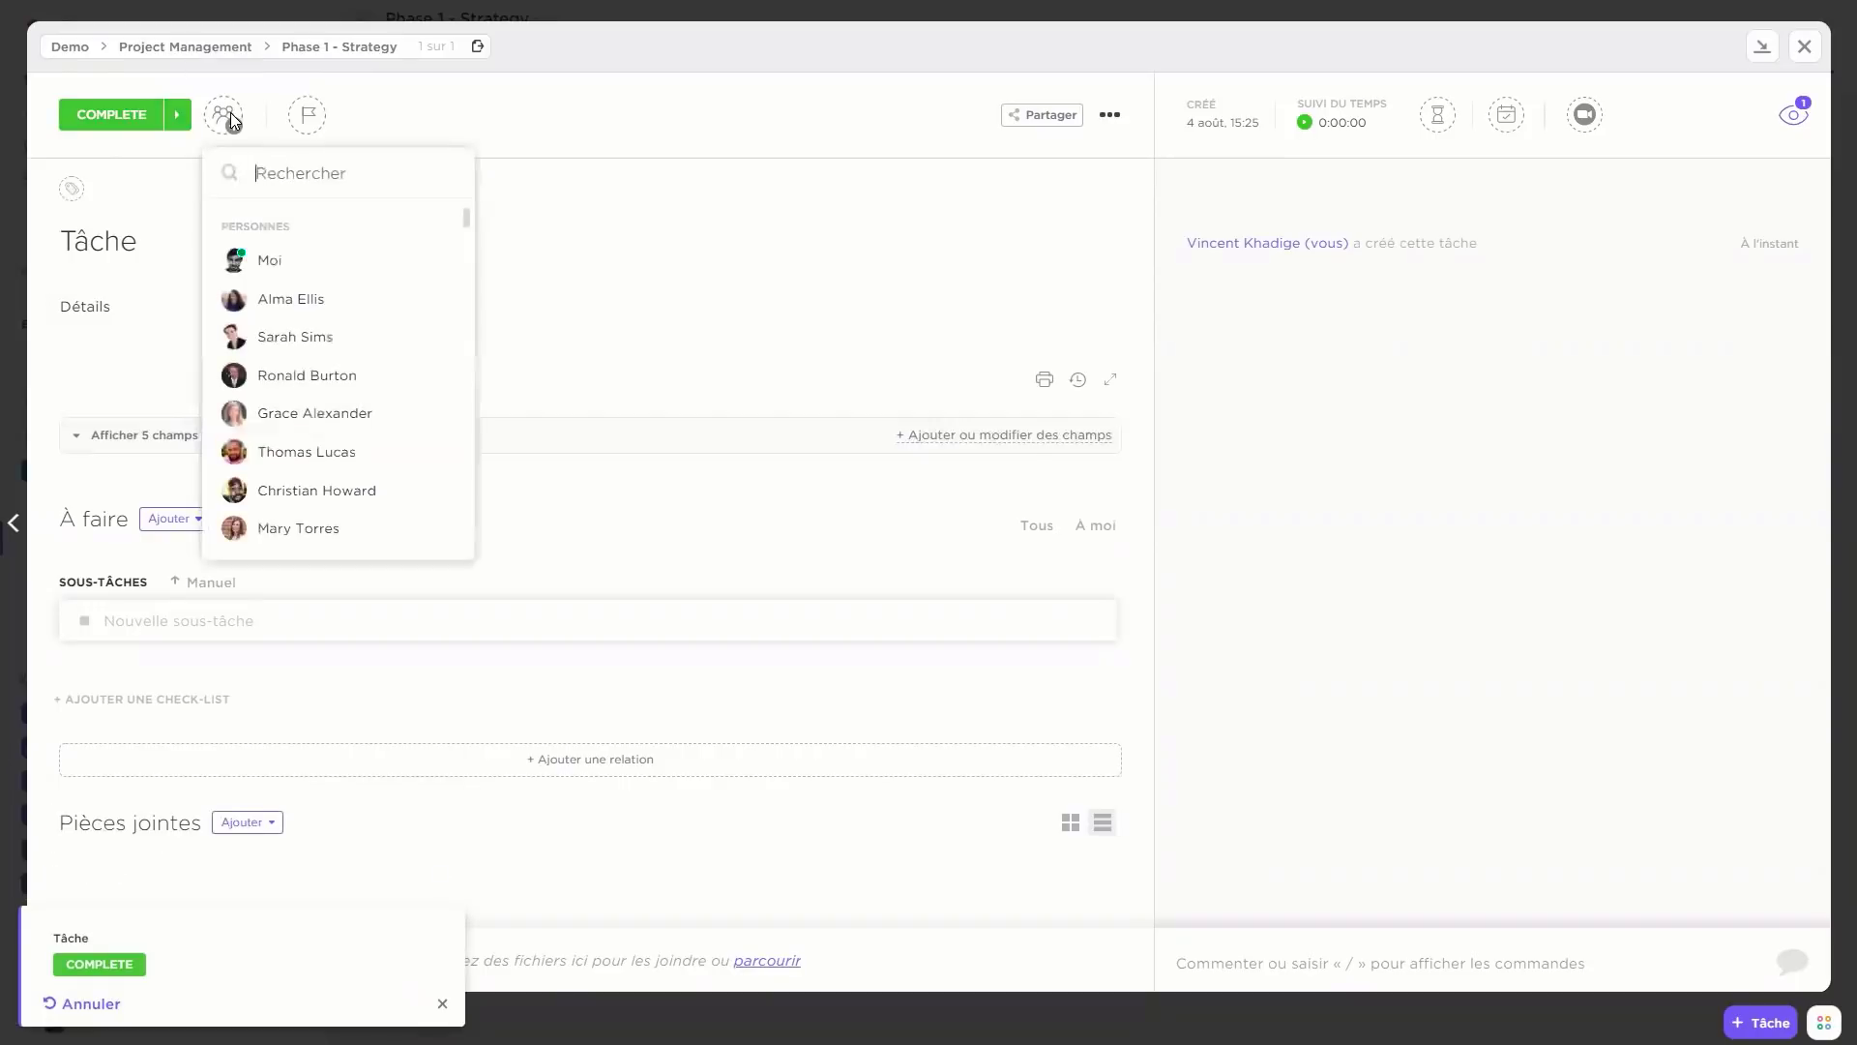
pyautogui.click(283, 263)
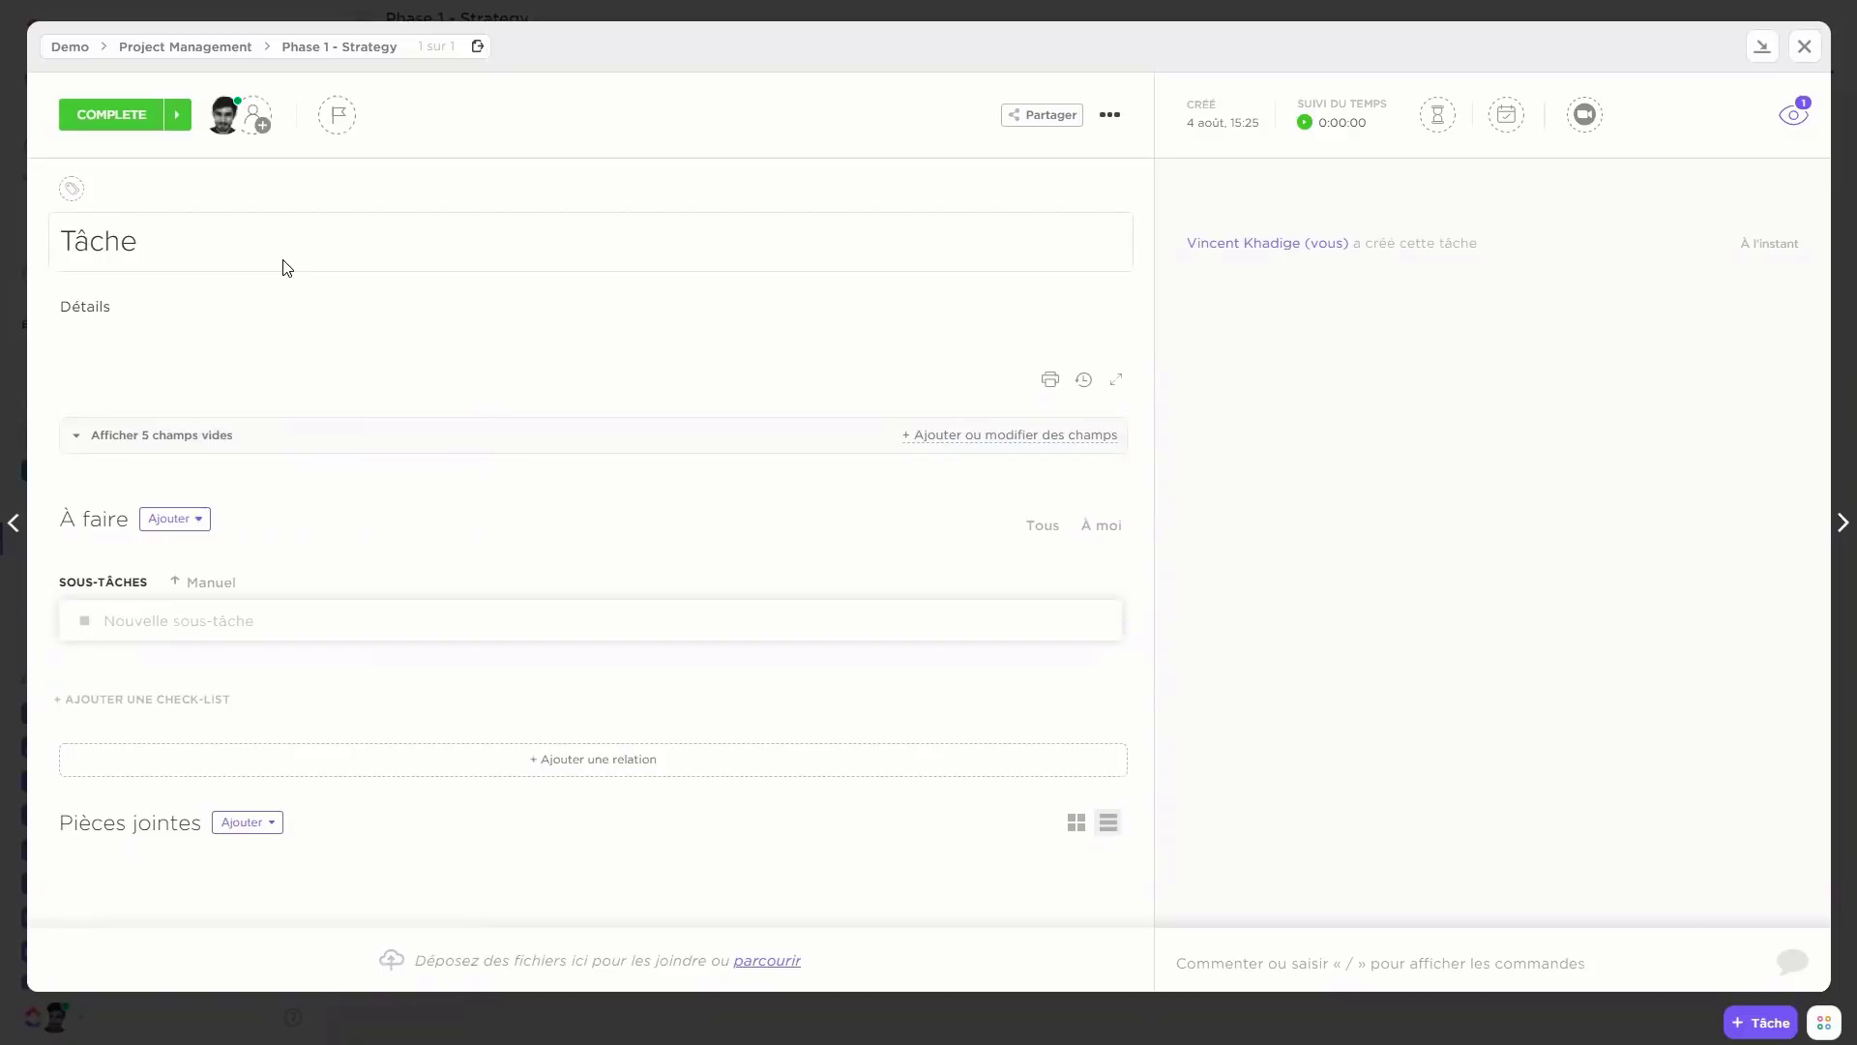
pyautogui.click(337, 120)
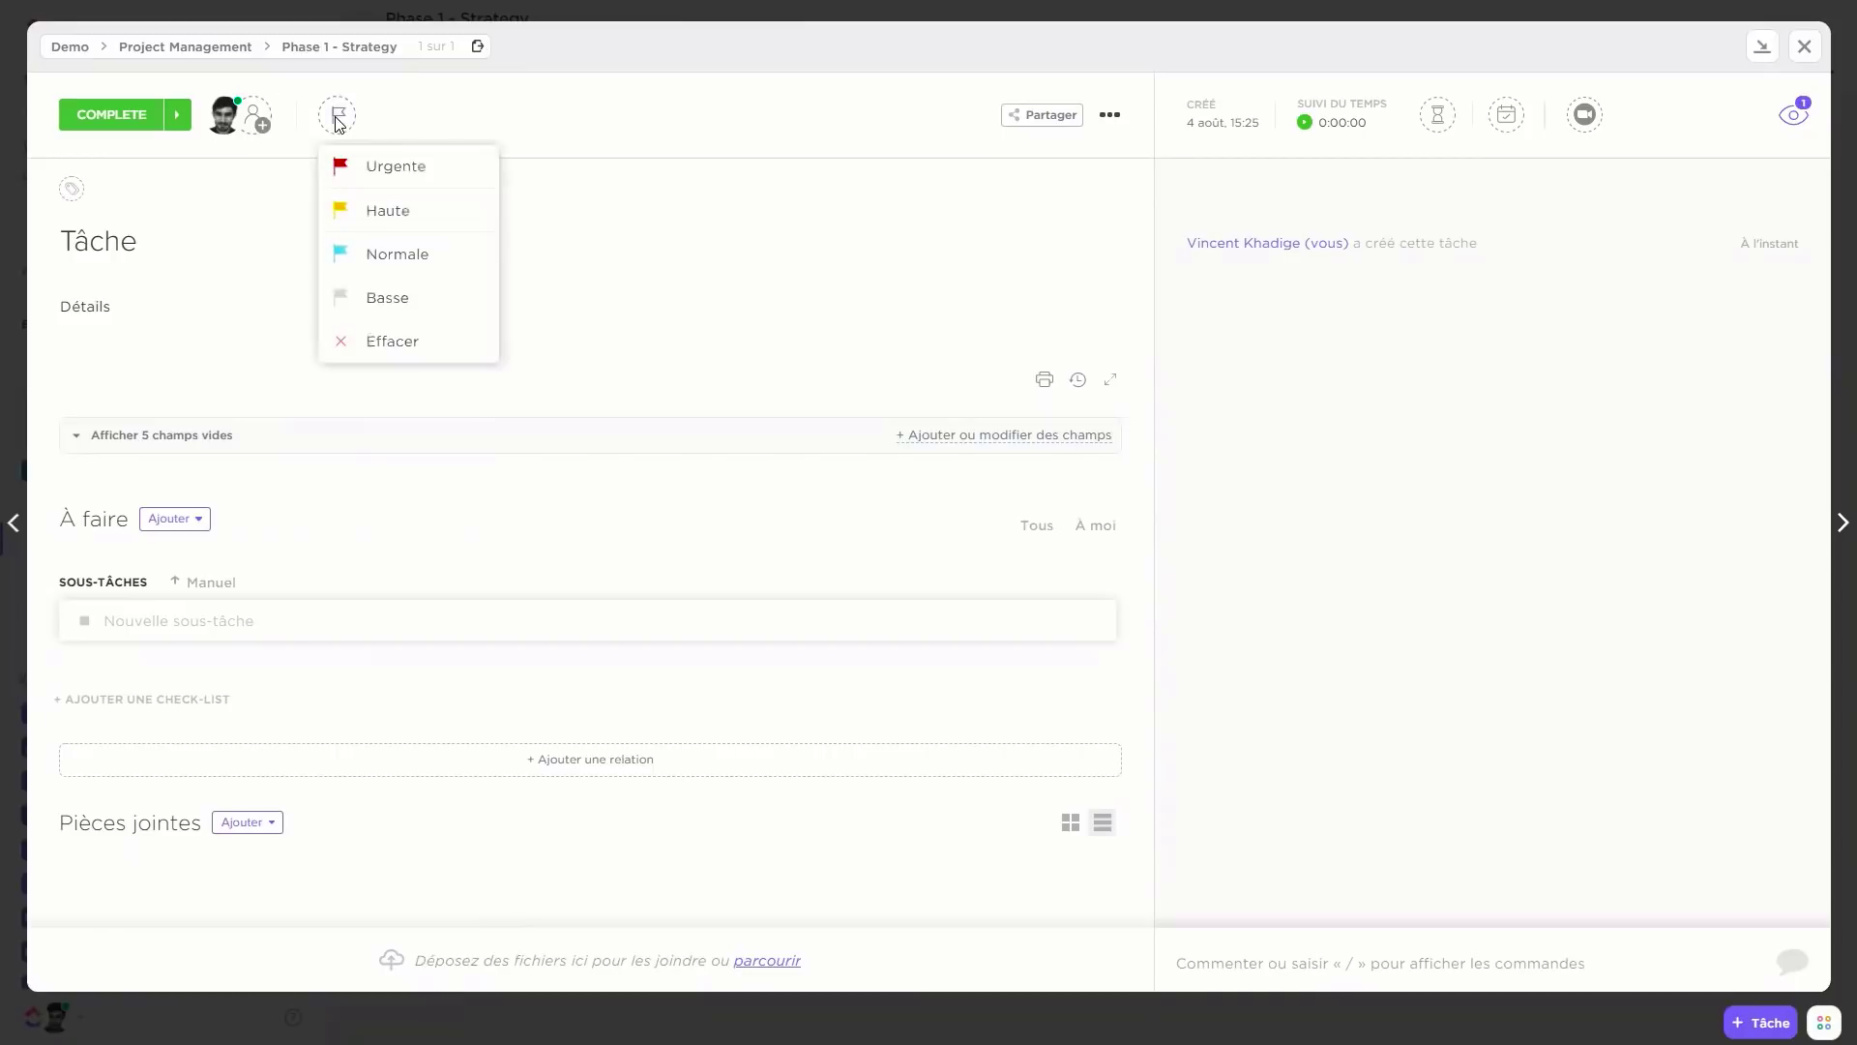
pyautogui.click(375, 212)
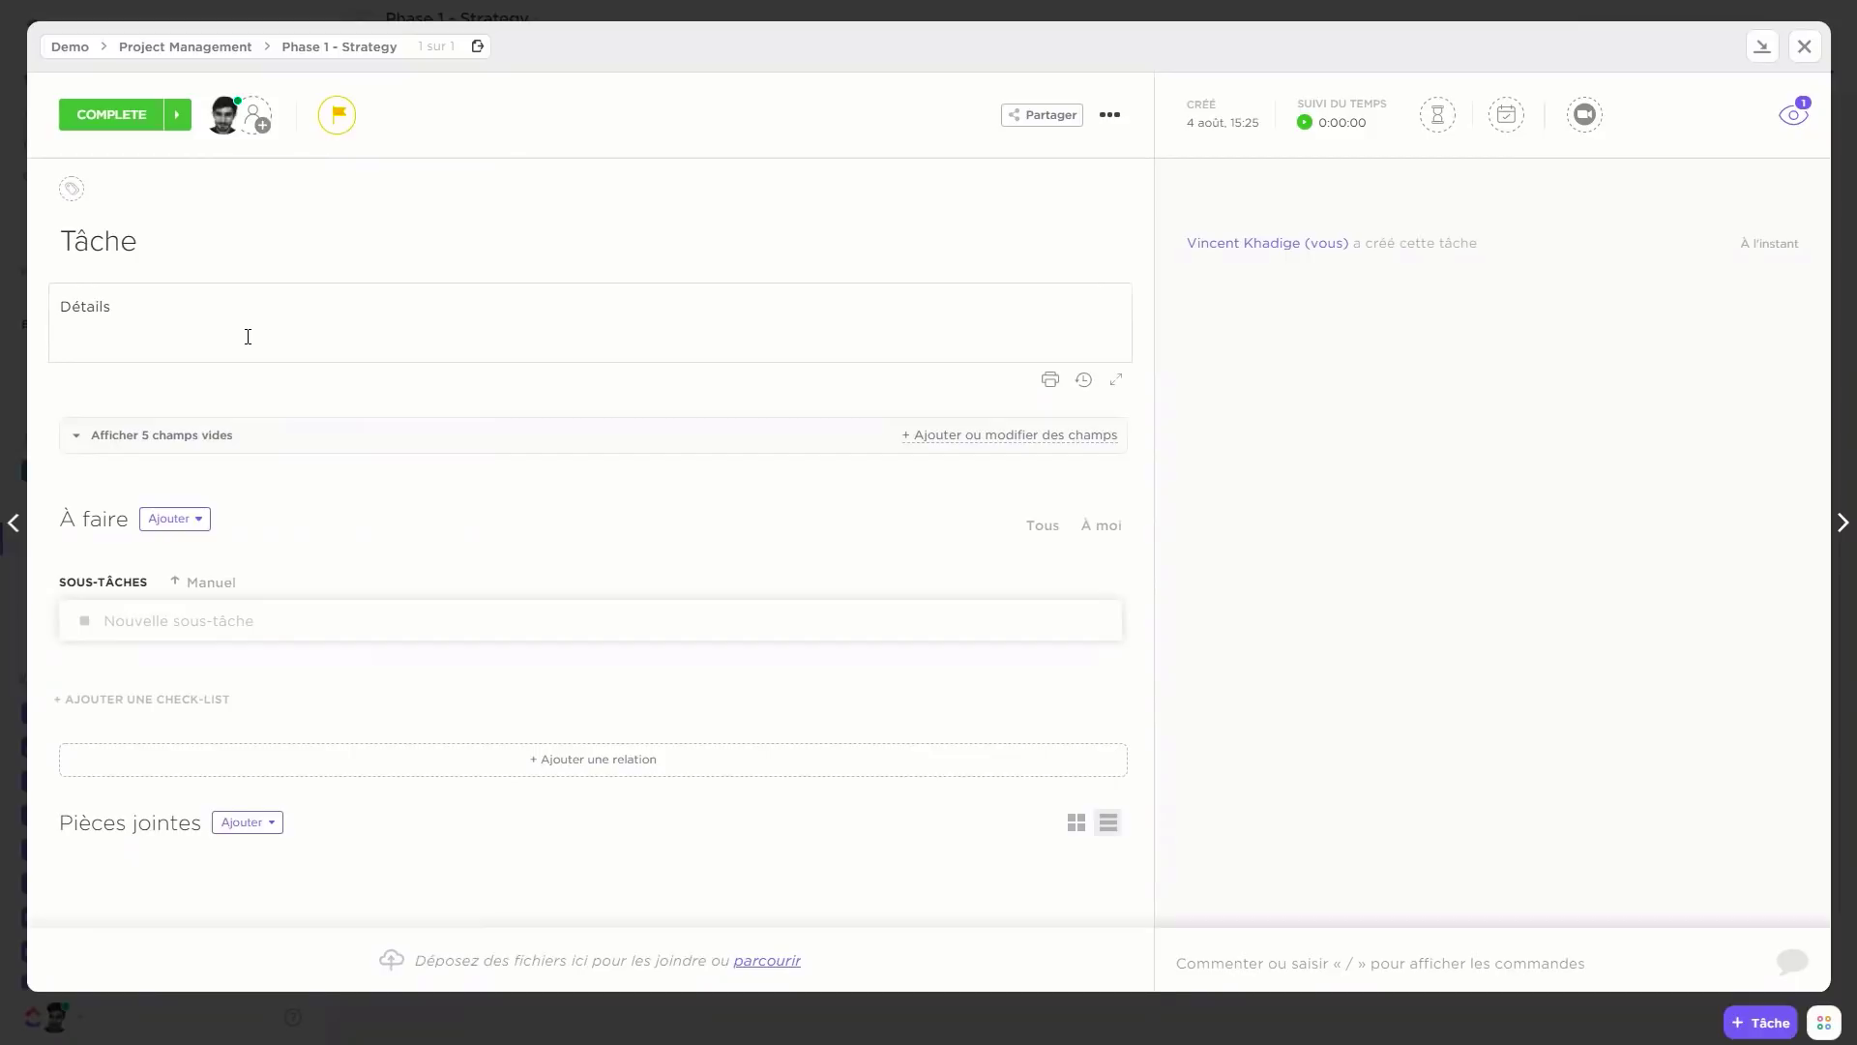
# Bring up the slash commands on a new line of the task description and browse the available formatting options.
pyautogui.click(248, 336)
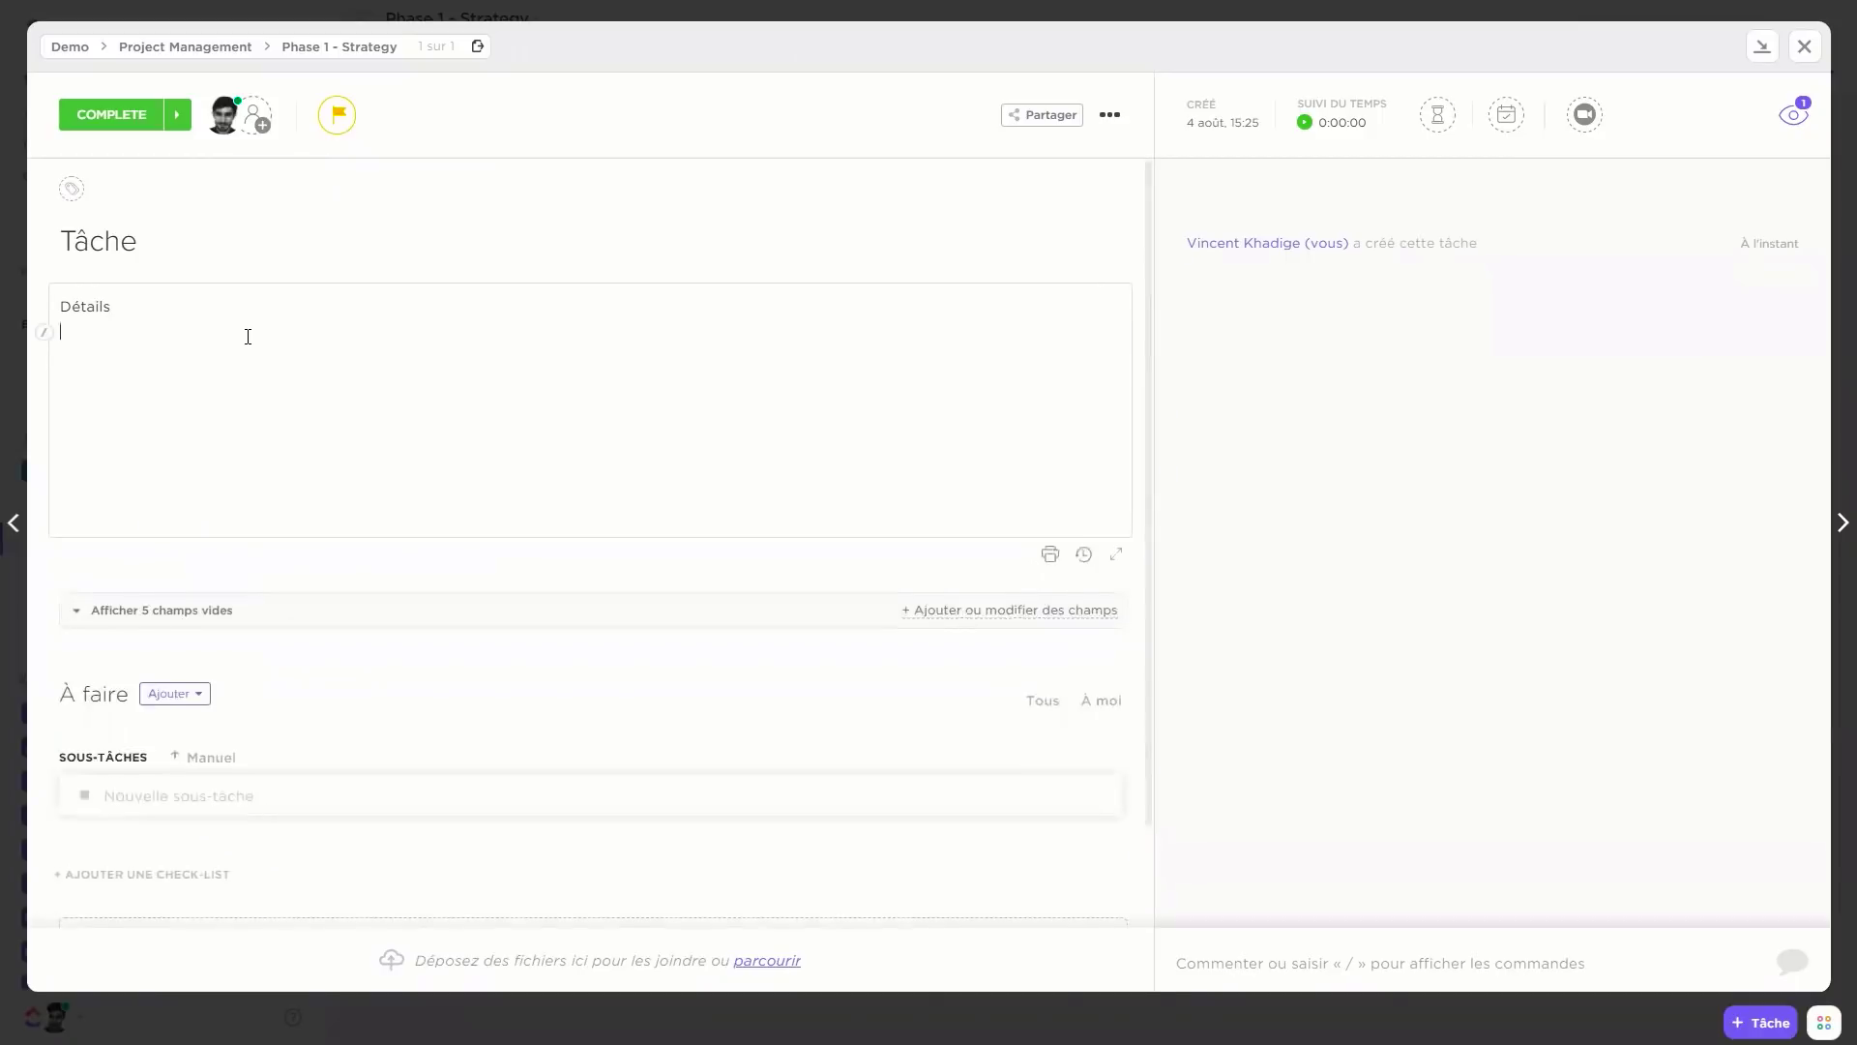
pyautogui.write('/')
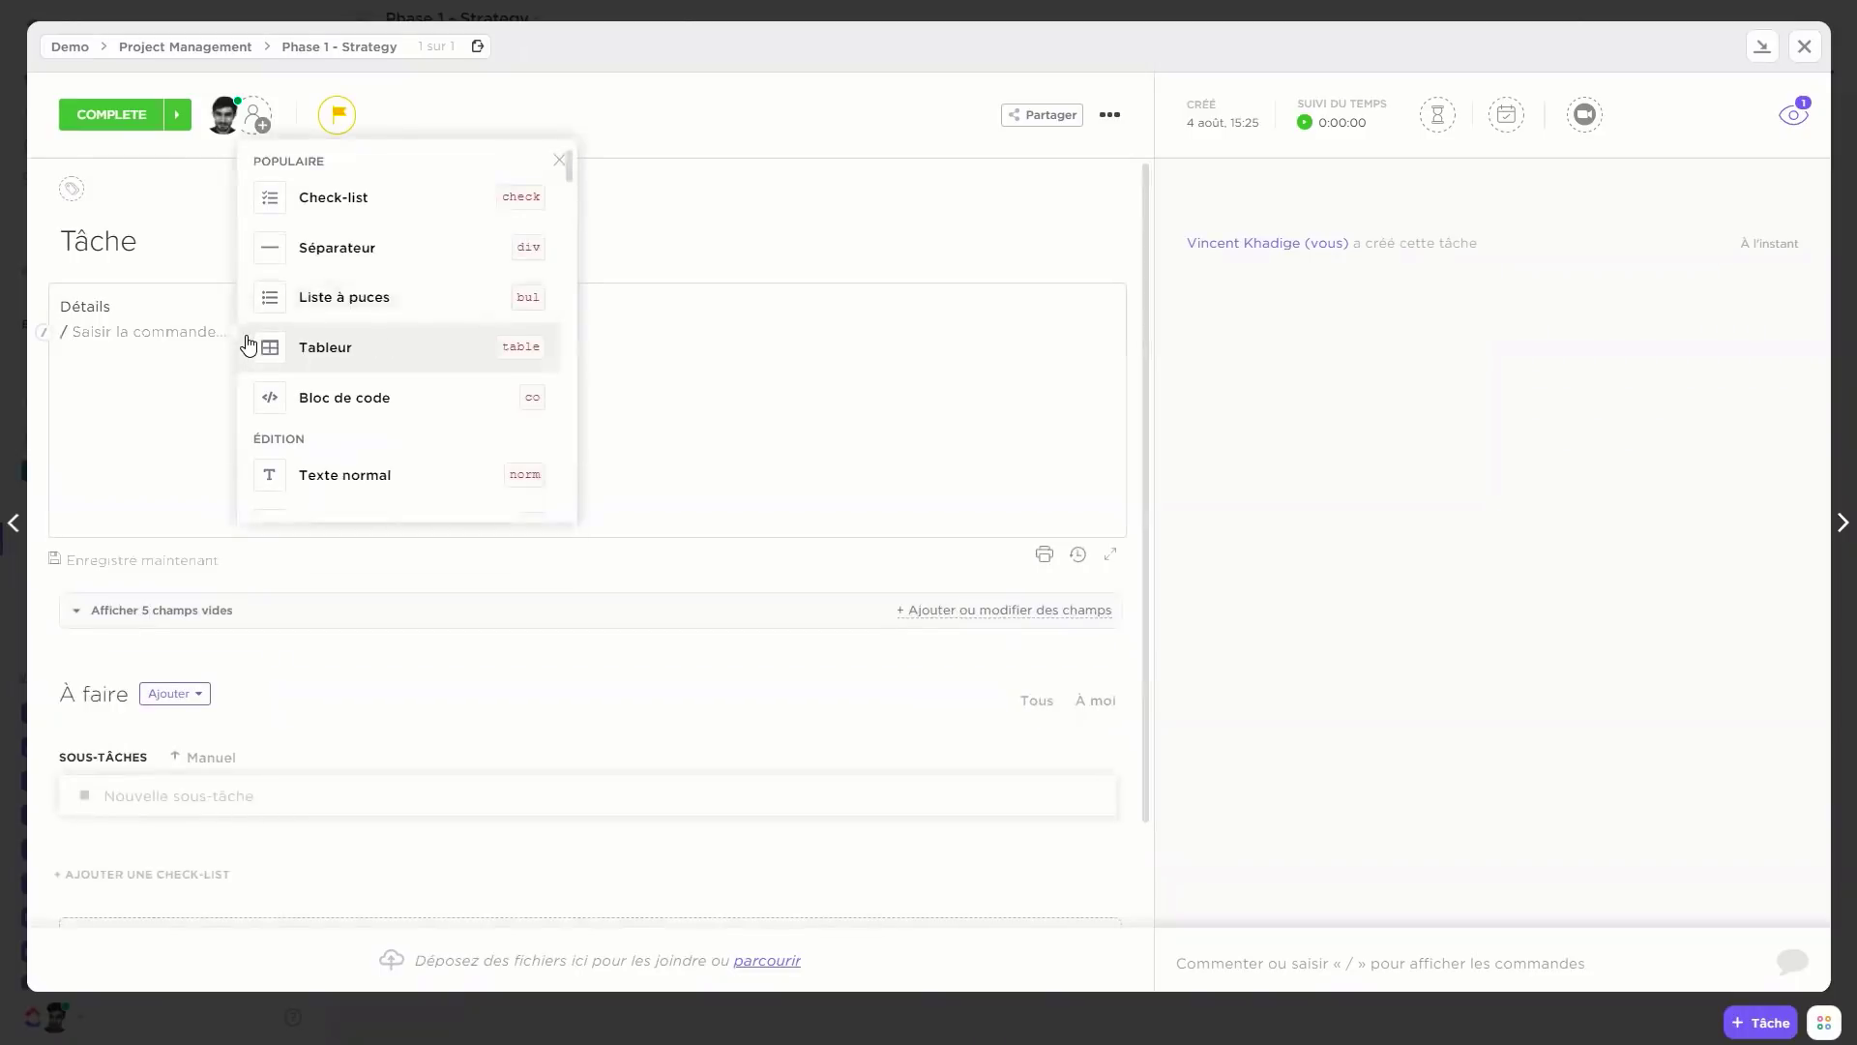
pyautogui.scroll(-1, 397, 378)
pyautogui.scroll(-2, 396, 378)
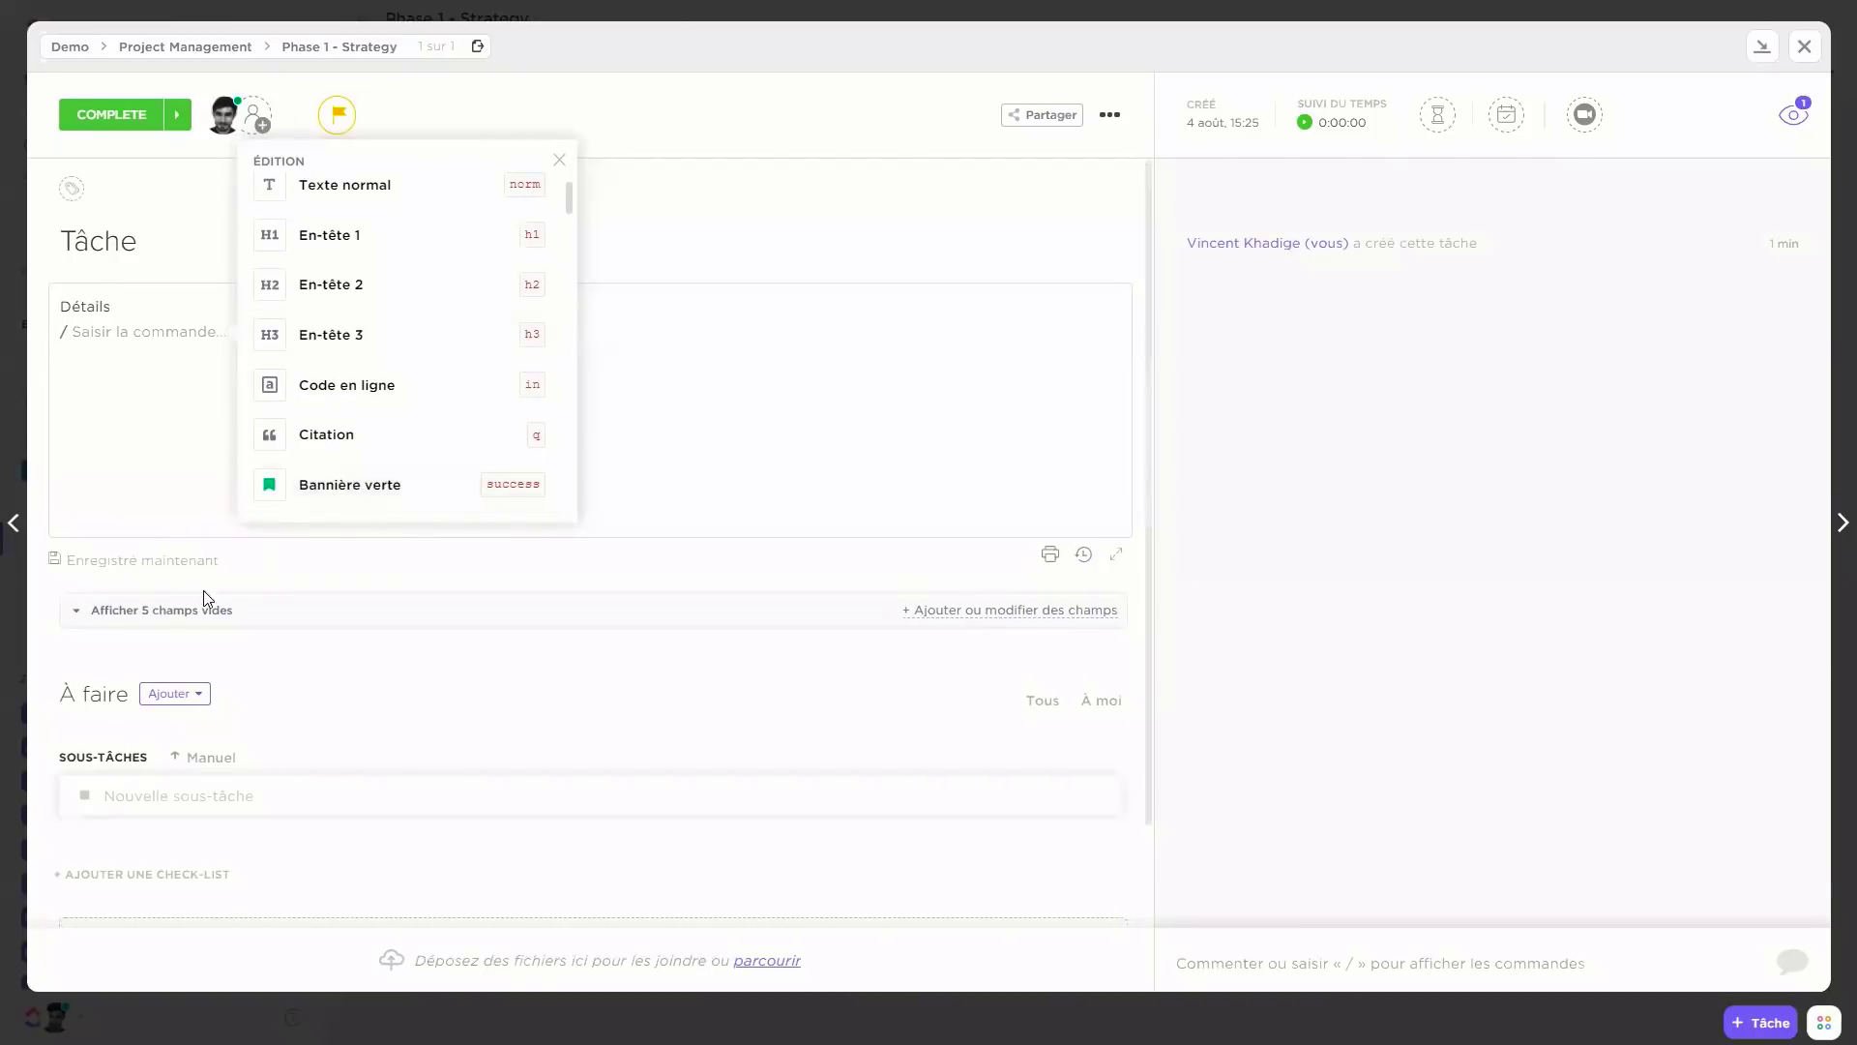
# Show the task's empty custom fields, including Budget, Revision, Spent and Review.
pyautogui.click(184, 619)
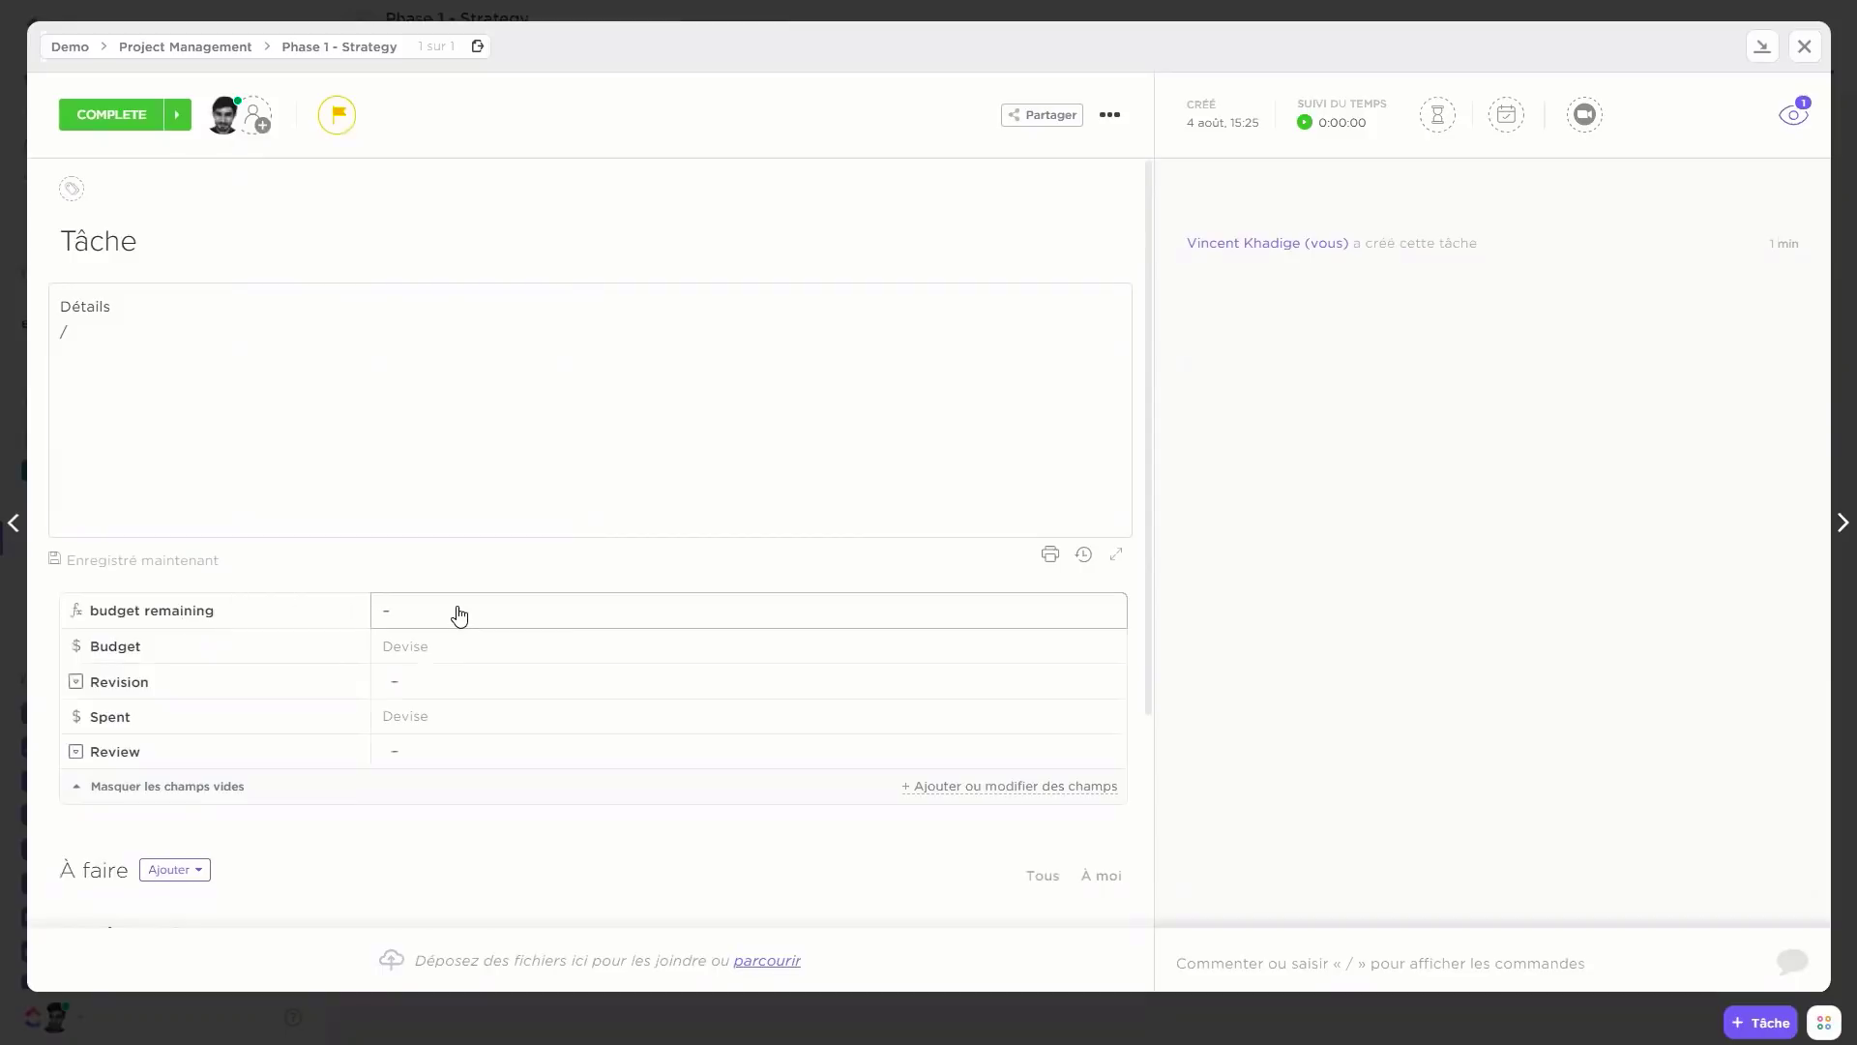
pyautogui.scroll(-1, 459, 613)
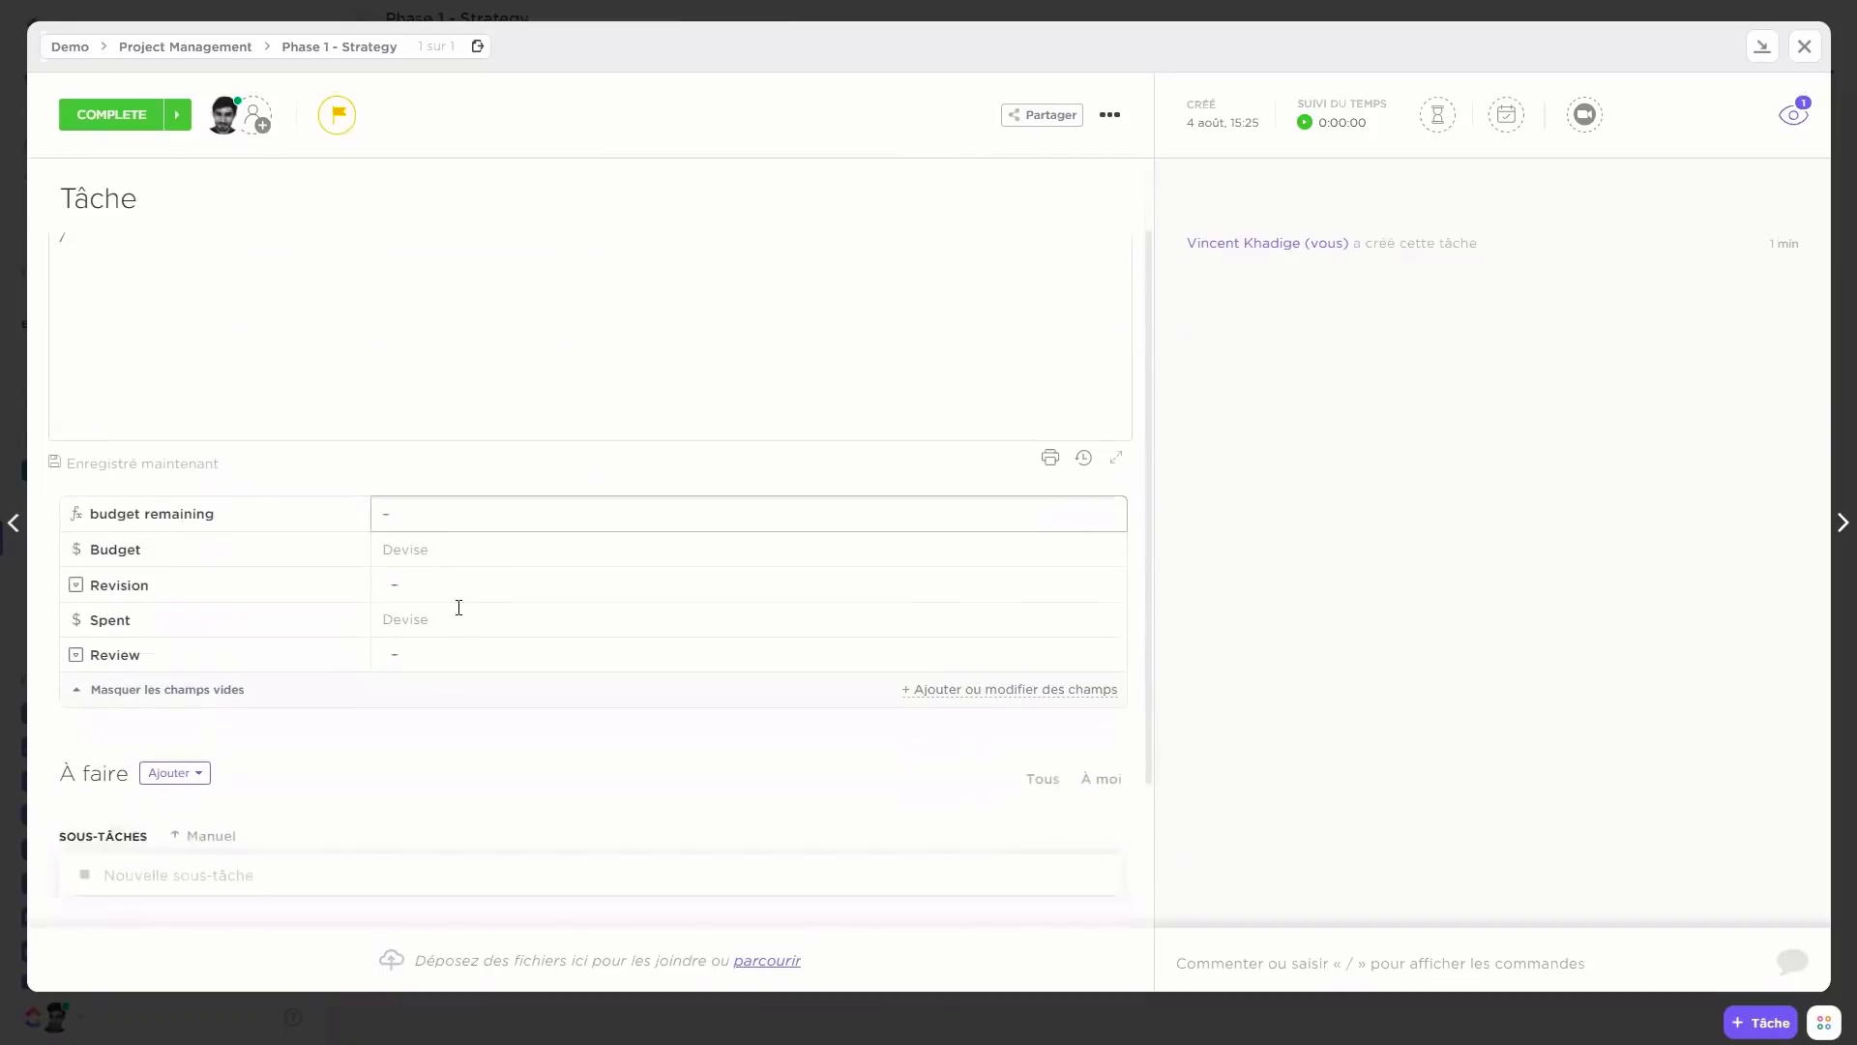
# Add a checklist to the Tâche task below its subtasks section.
pyautogui.scroll(-2, 459, 607)
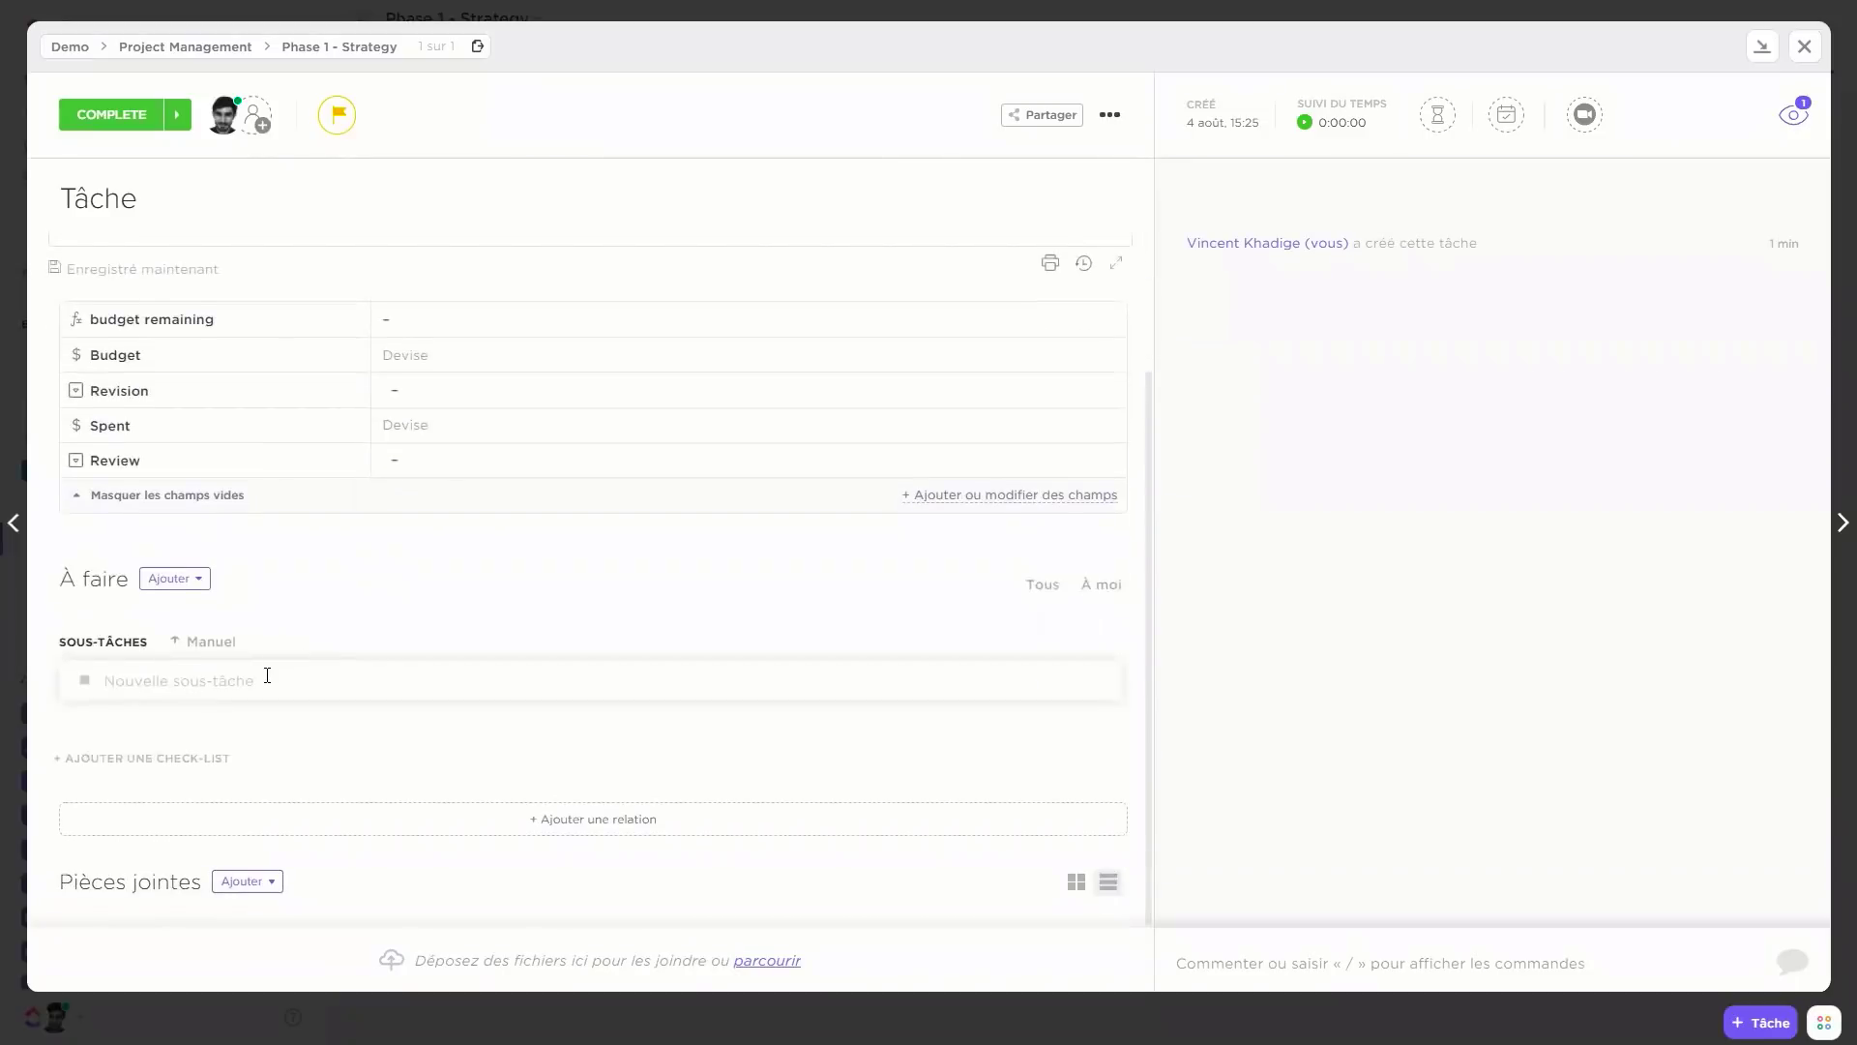
pyautogui.click(267, 675)
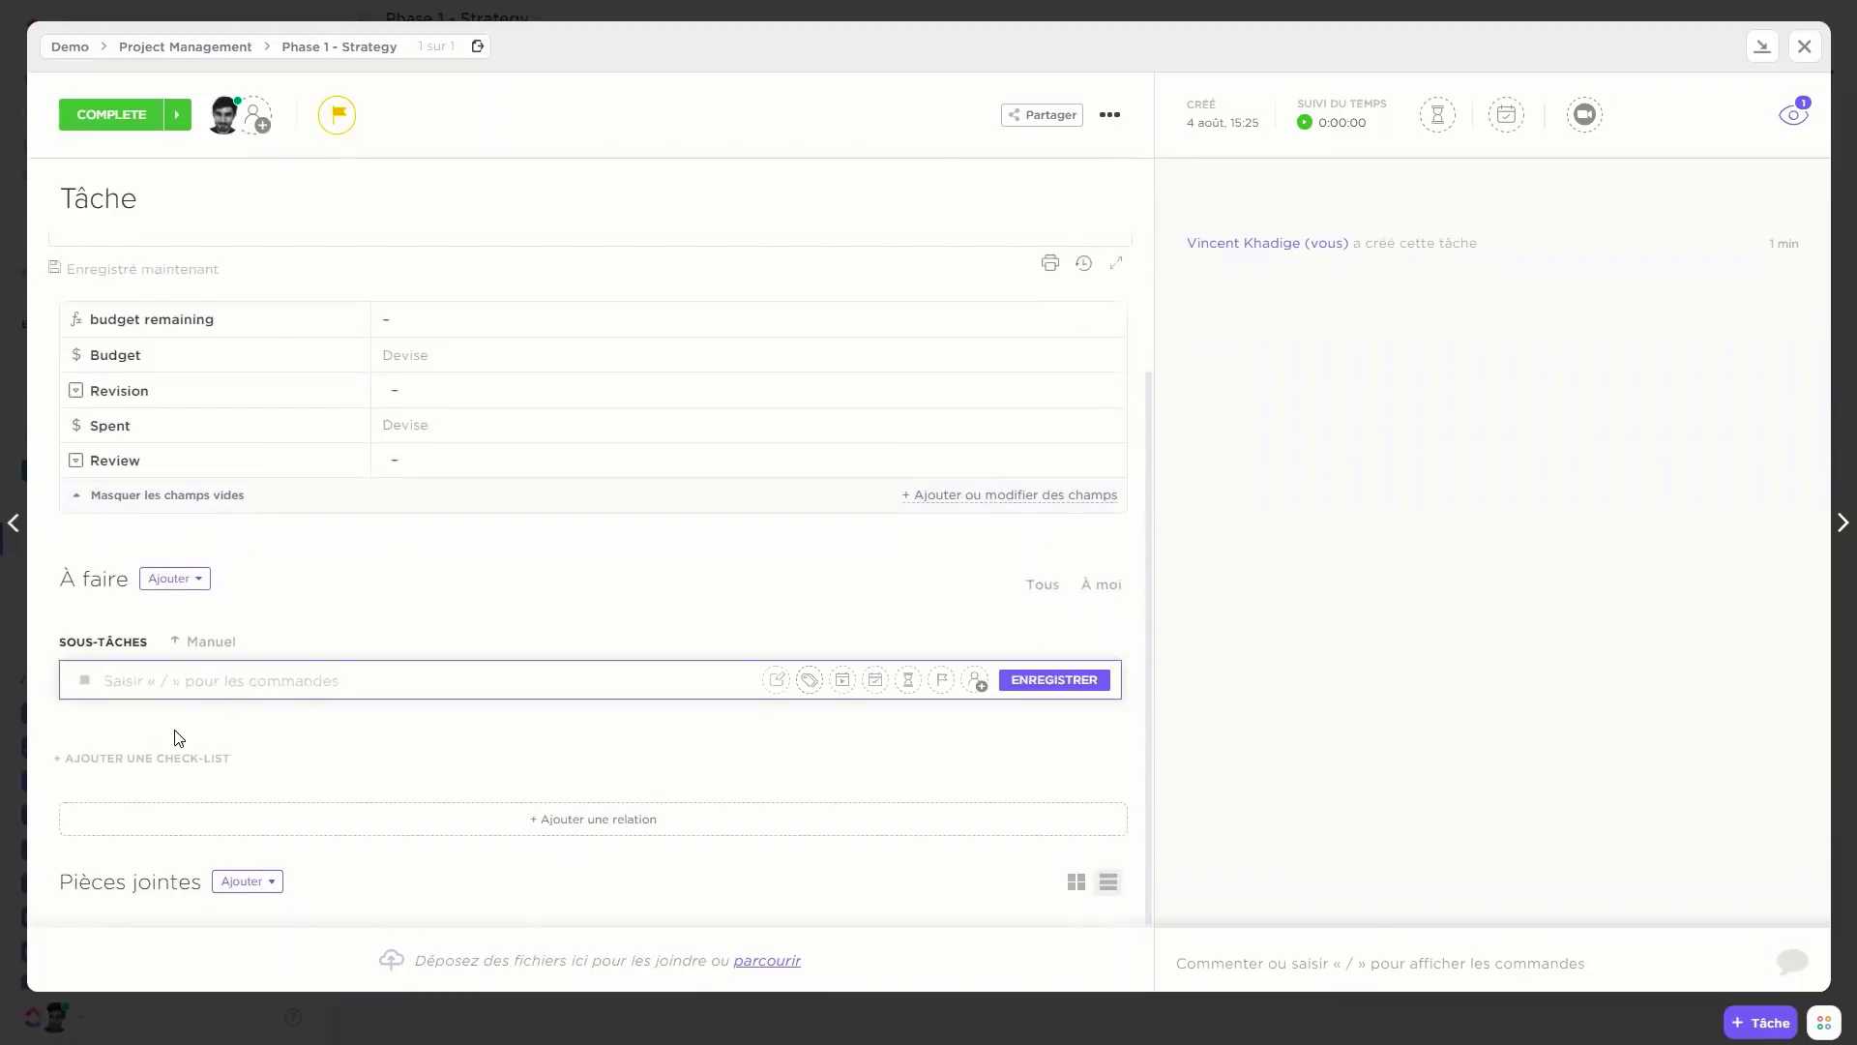
pyautogui.click(168, 759)
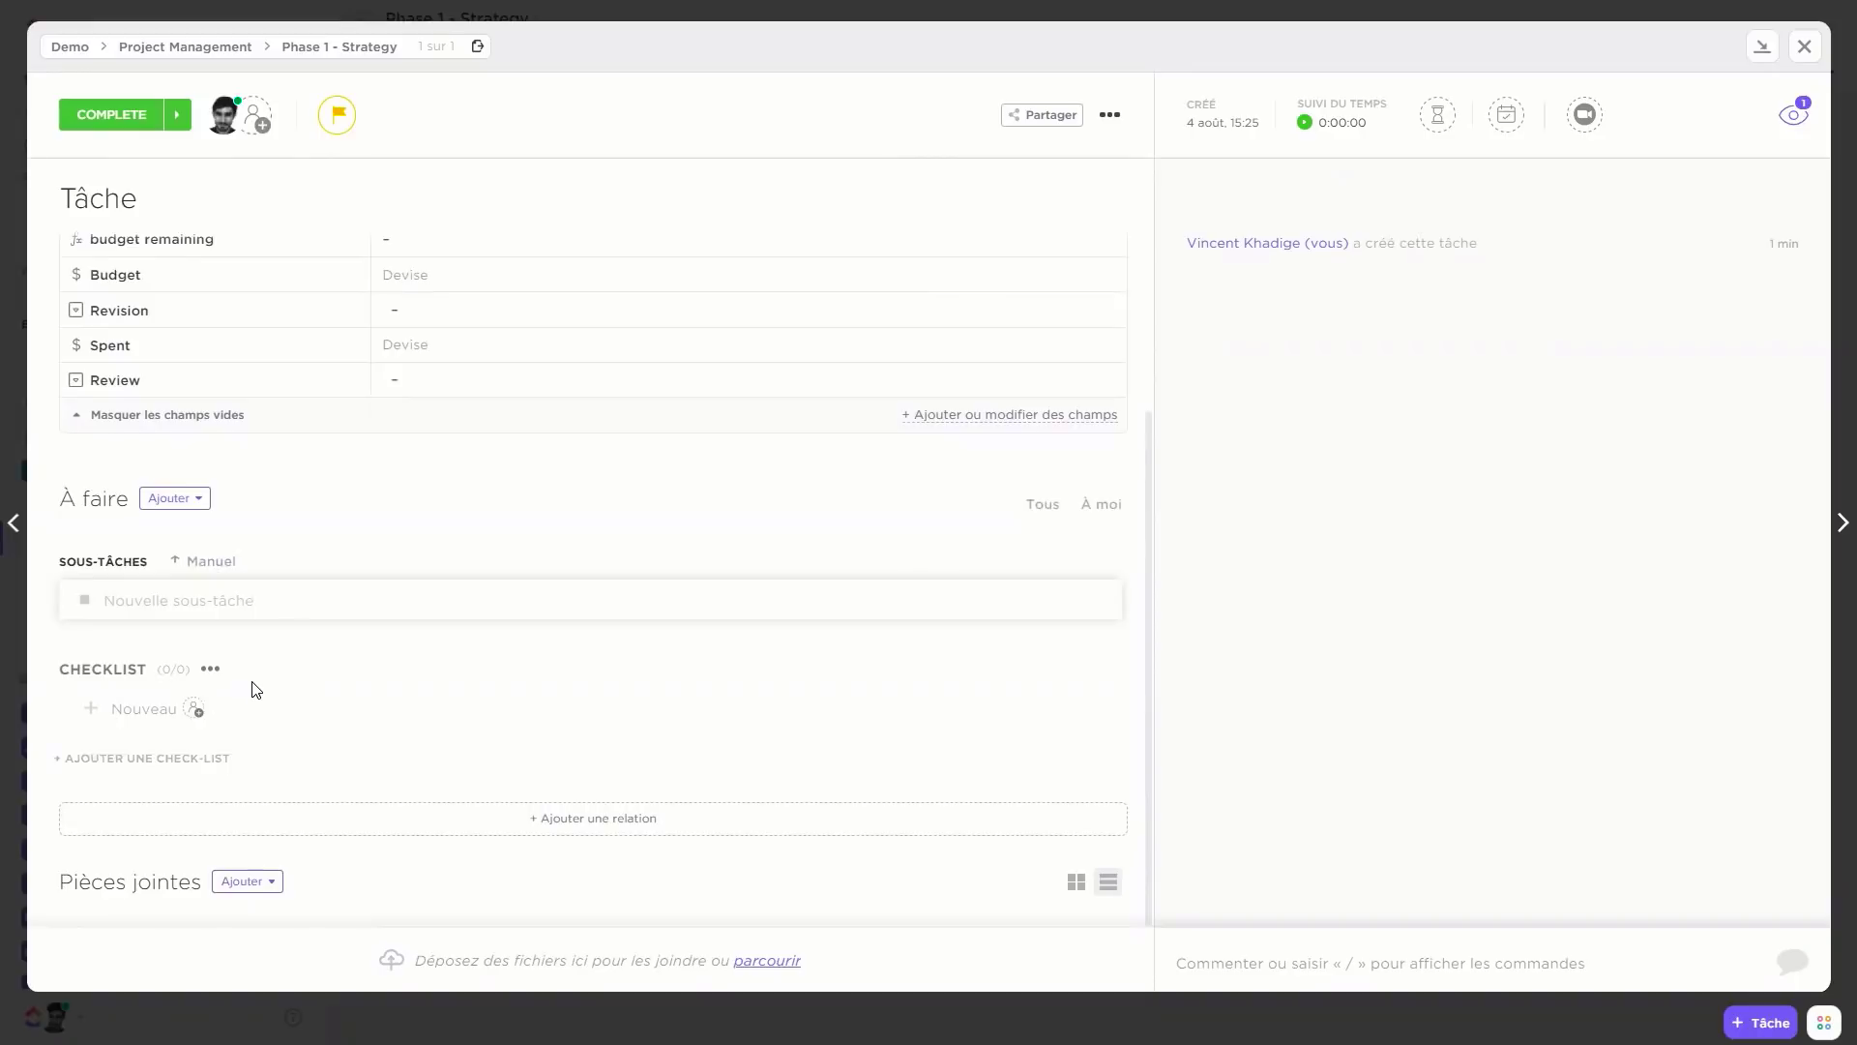
# Create a subtask named Sous-tâche in the task and look through its available statuses.
pyautogui.click(194, 599)
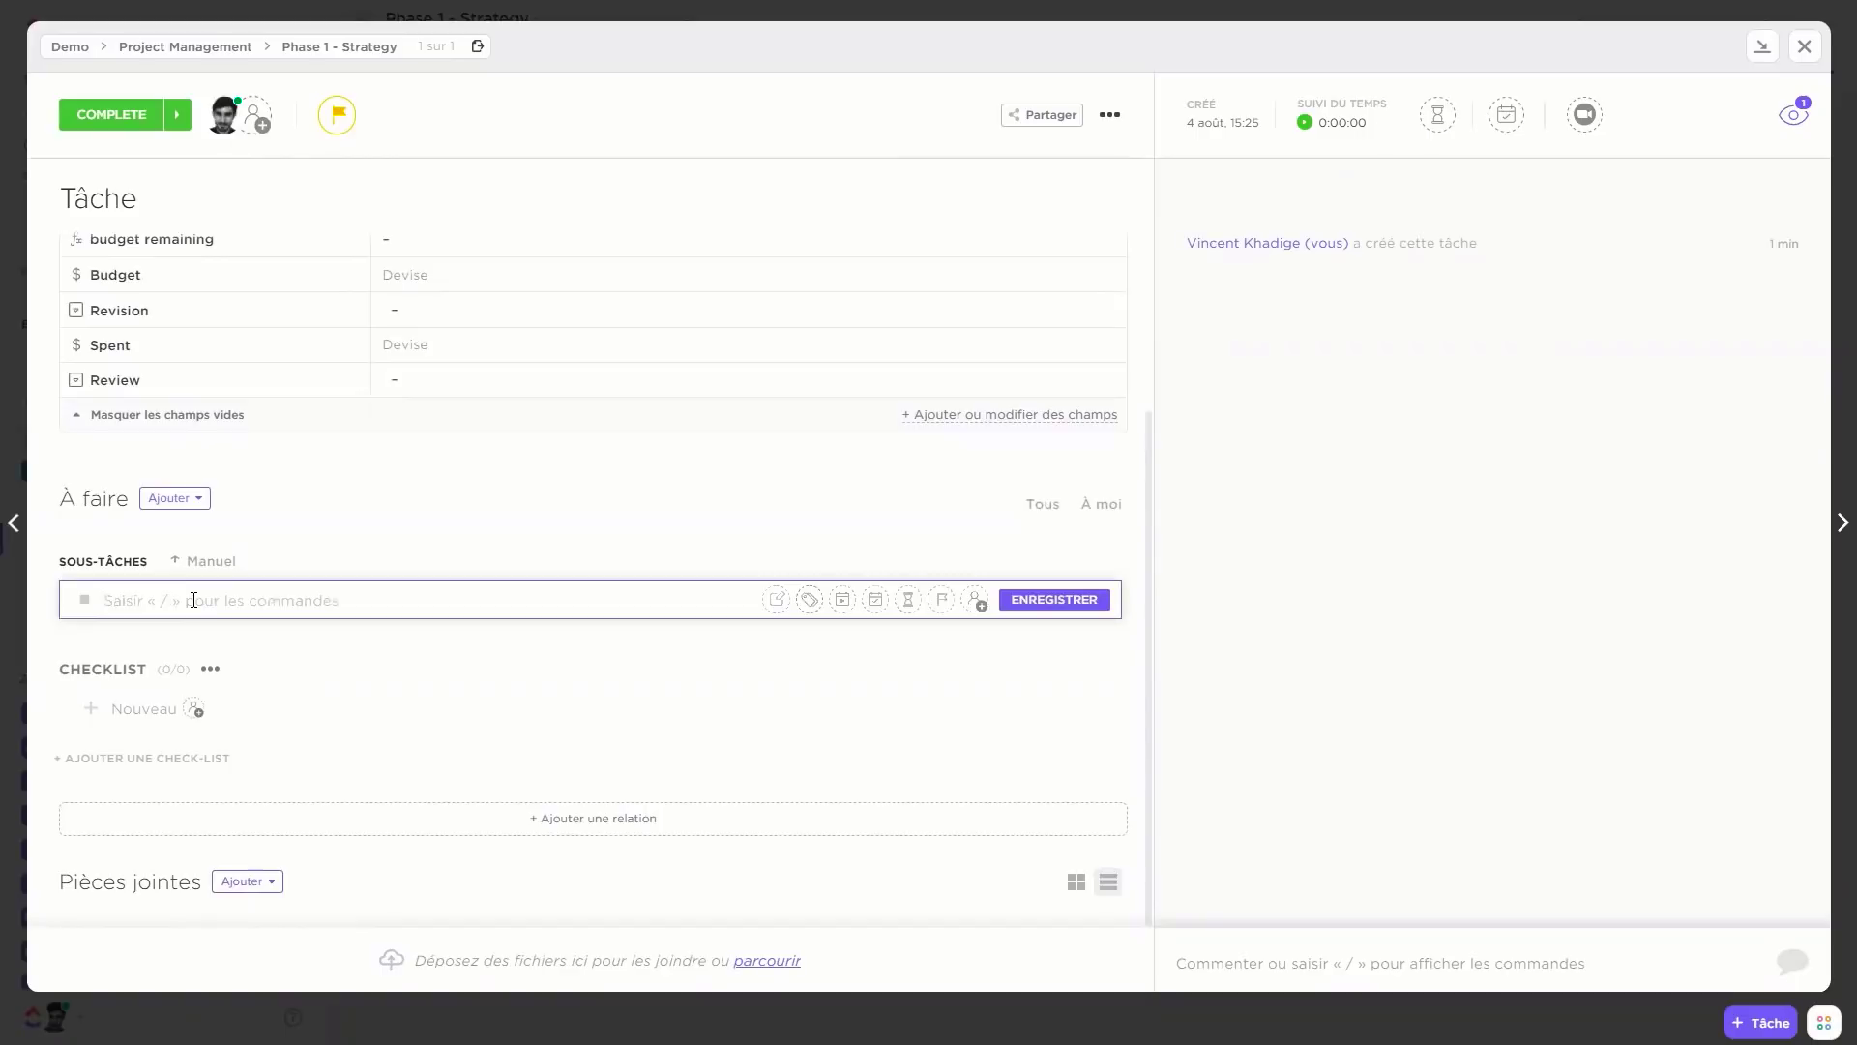
pyautogui.write('Sous-tâche')
pyautogui.press('Return')
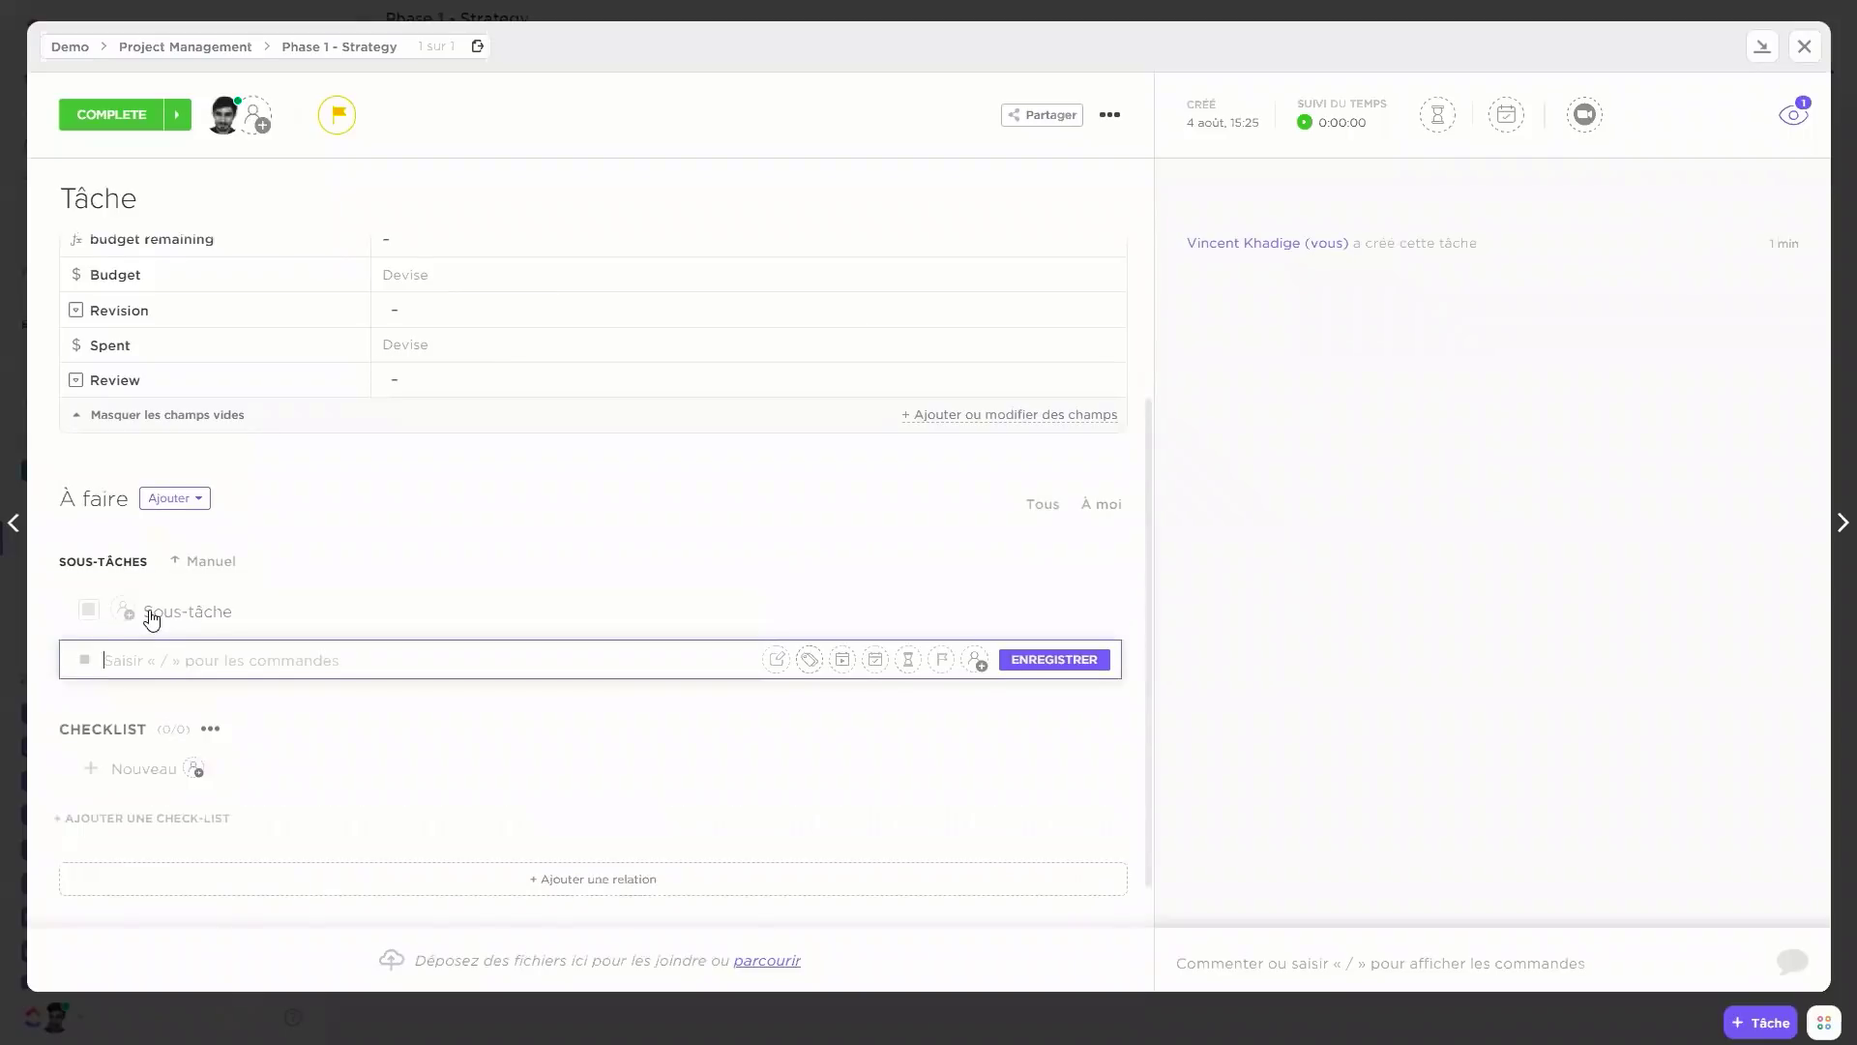
pyautogui.click(88, 608)
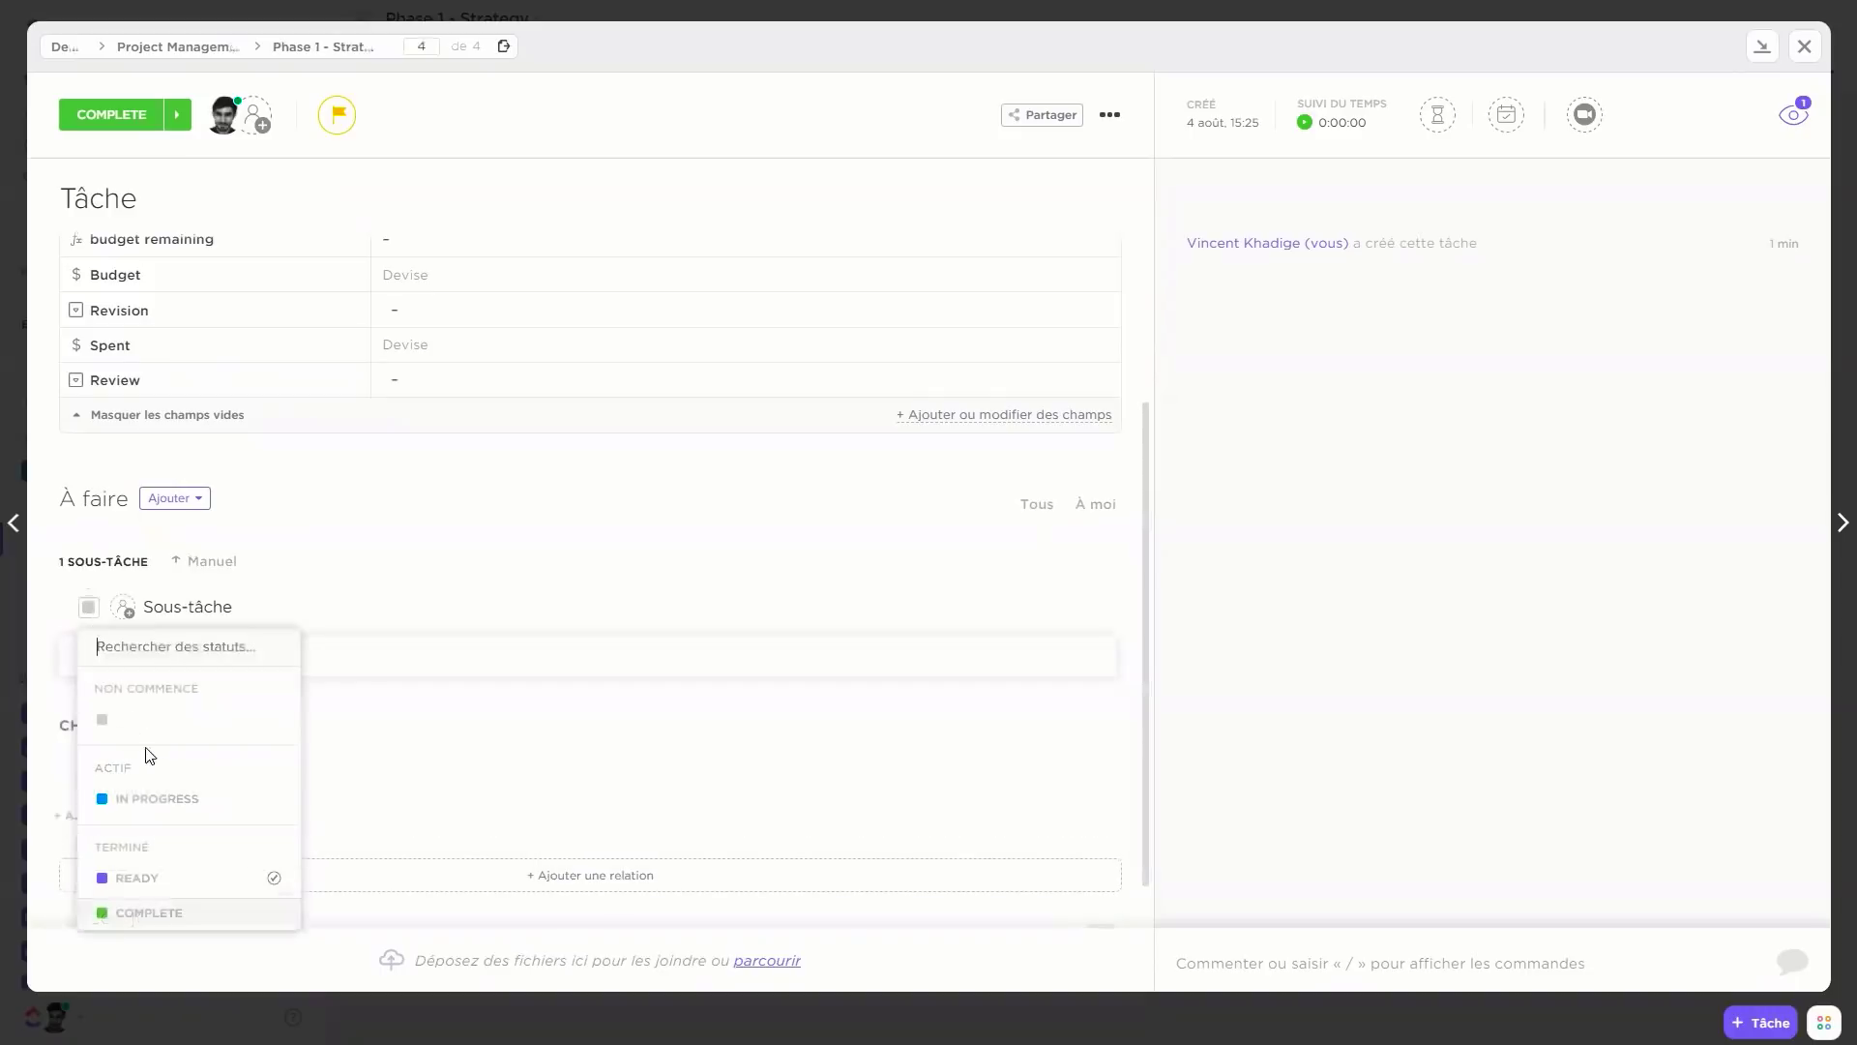
pyautogui.click(450, 596)
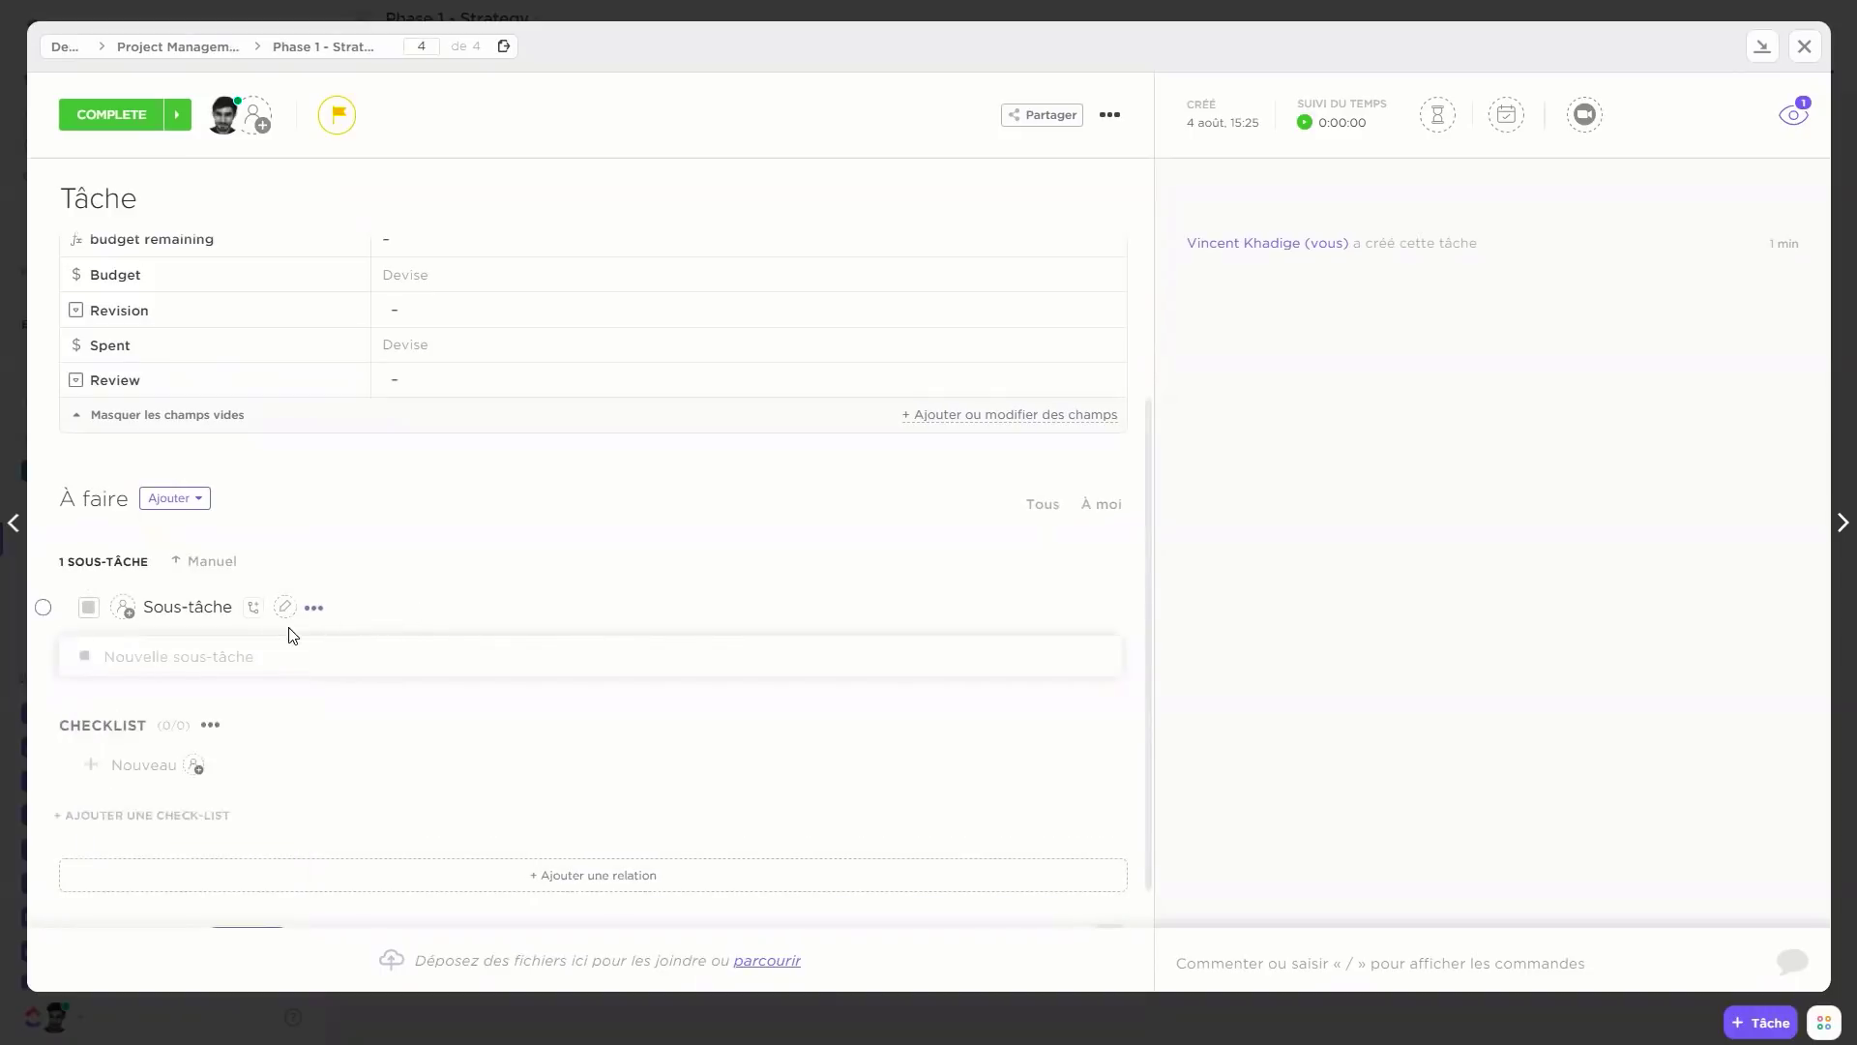
# Add an item named Checklist to the task's checklist and mark the item as done.
pyautogui.click(134, 764)
pyautogui.write('Checklist')
pyautogui.press('Return')
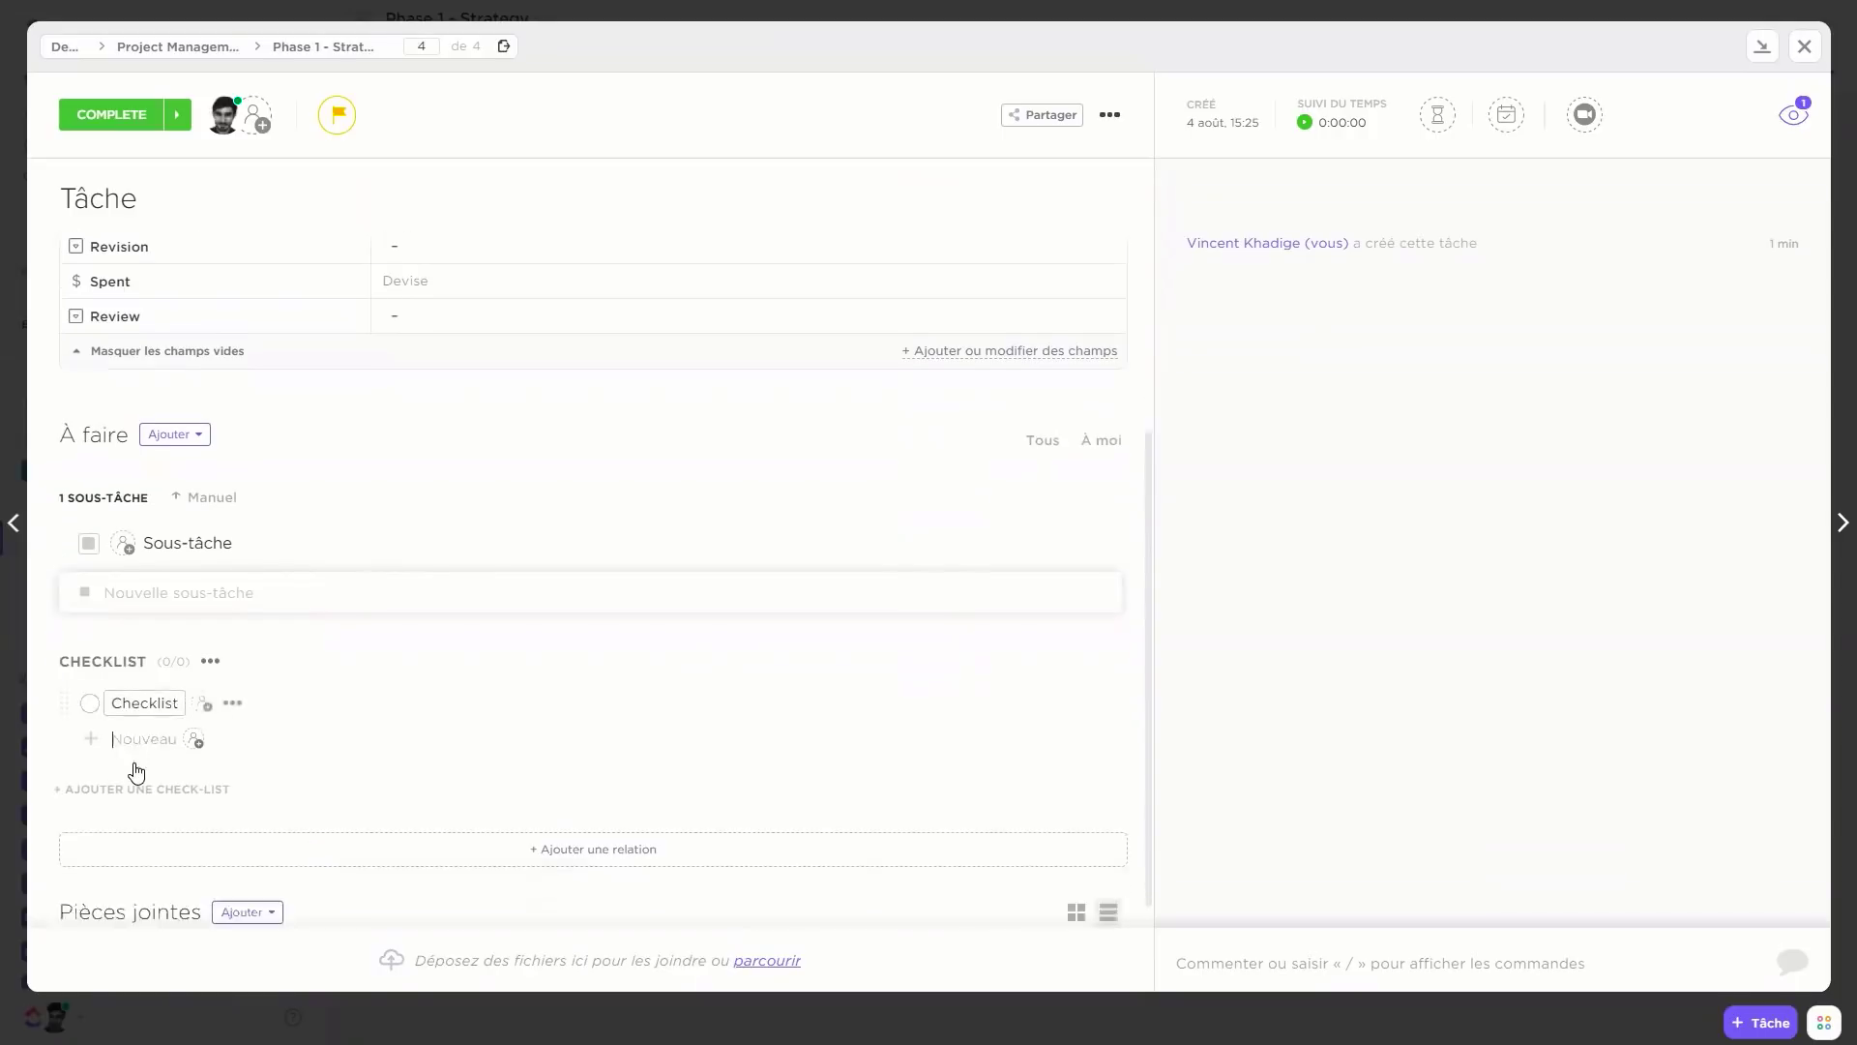
pyautogui.scroll(-1, 135, 773)
pyautogui.click(90, 672)
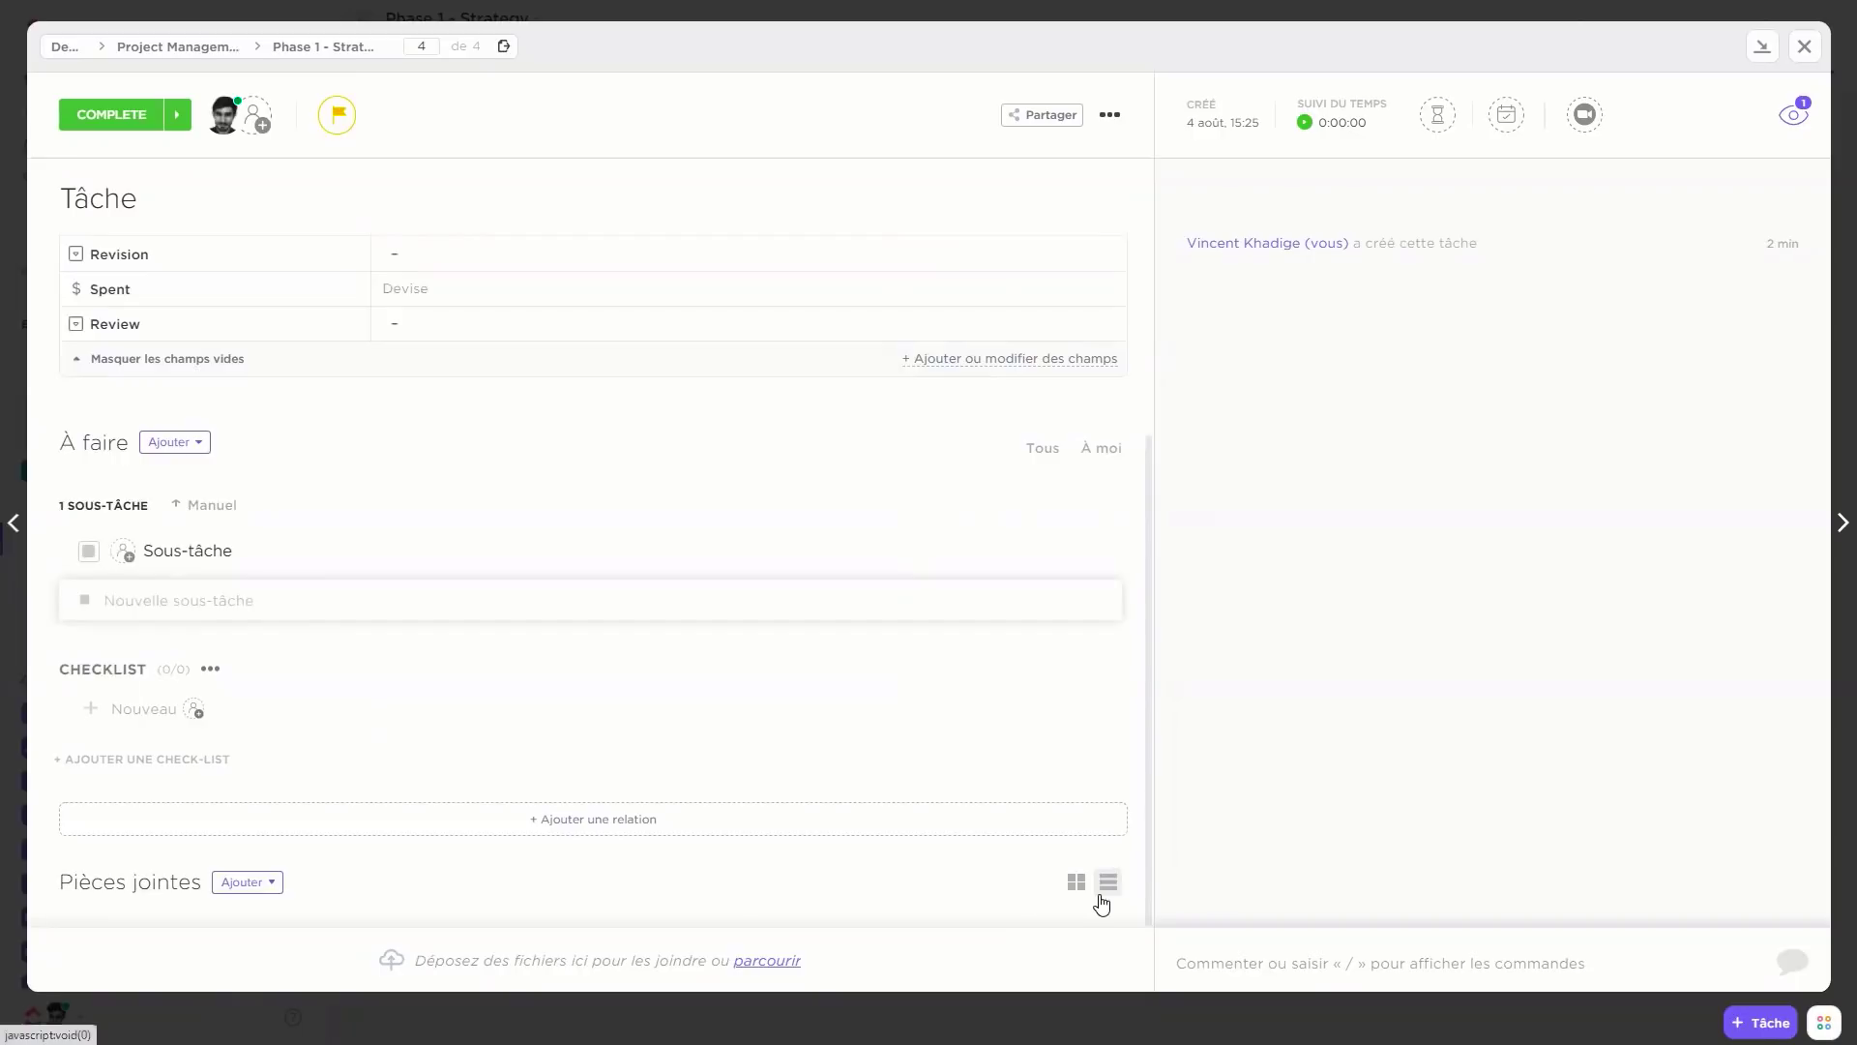
# Post the comment "Commentaire" on the Tâche task and assign the comment to yourself.
pyautogui.click(1468, 960)
pyautogui.write('Commentaire')
pyautogui.press('Return')
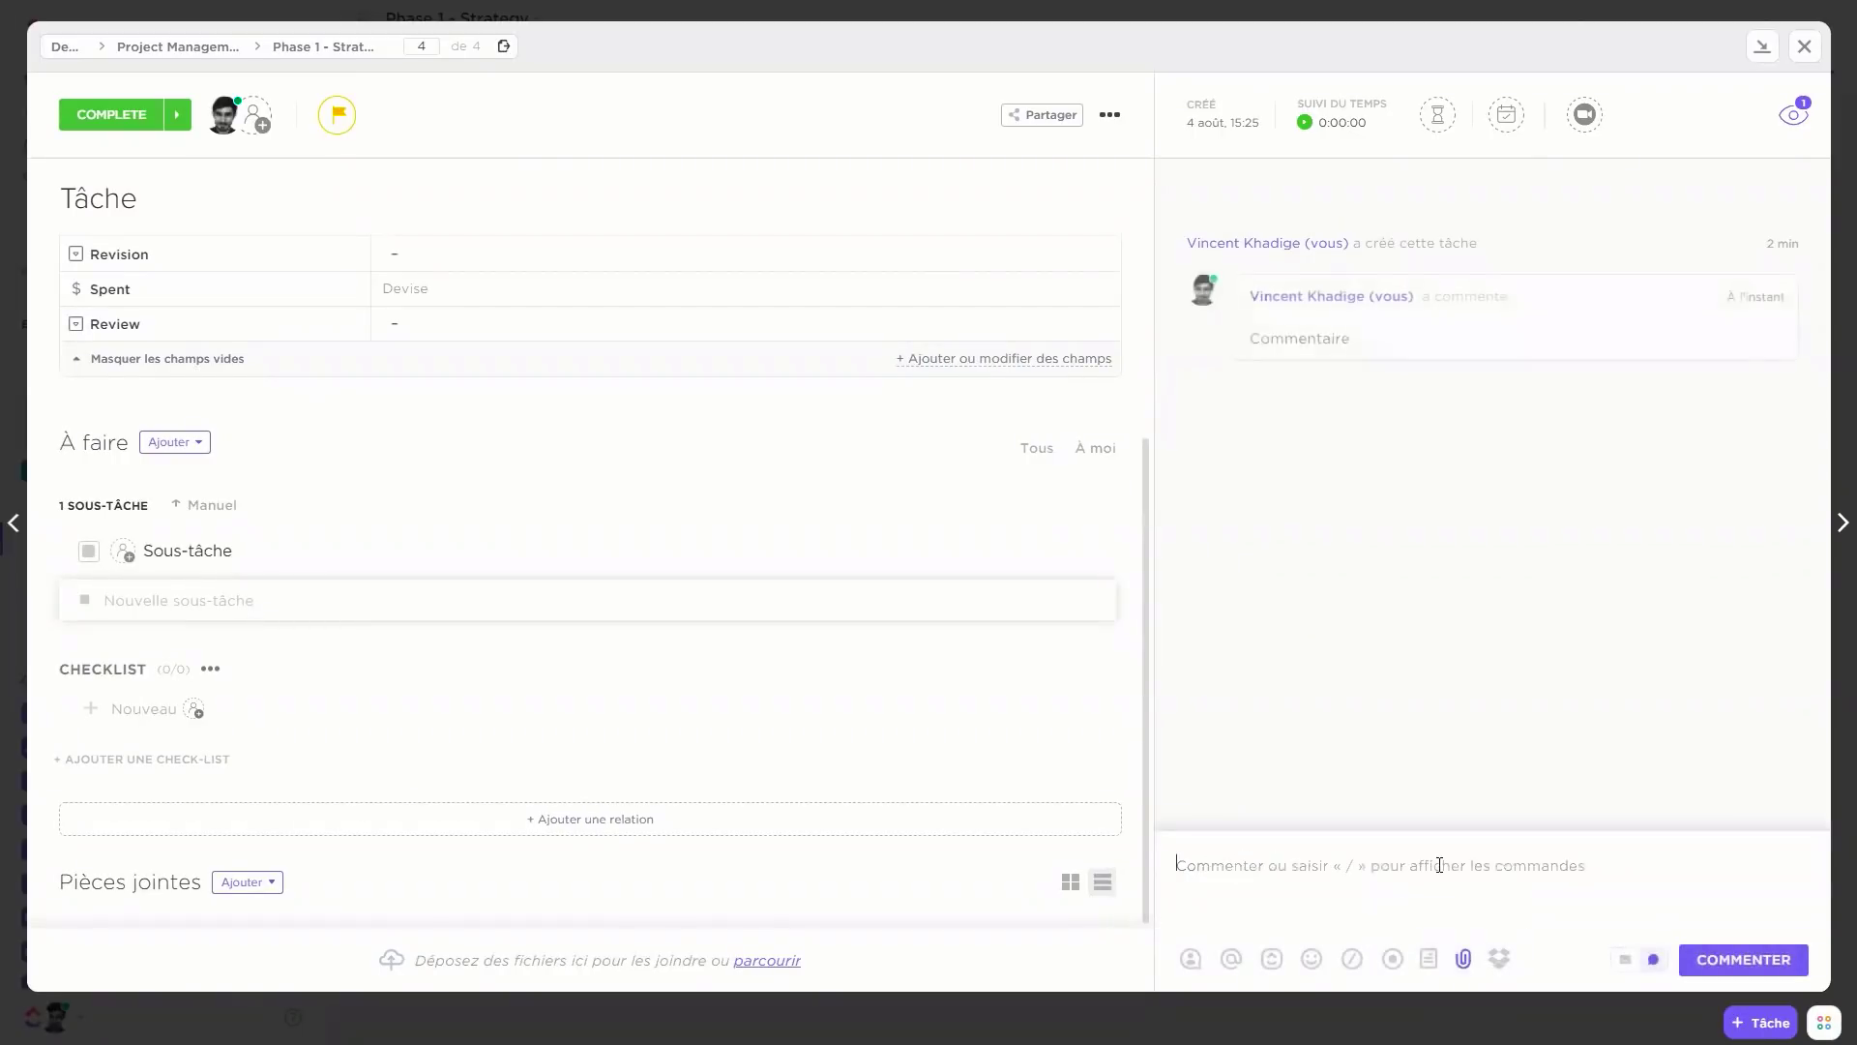
pyautogui.moveTo(1583, 317)
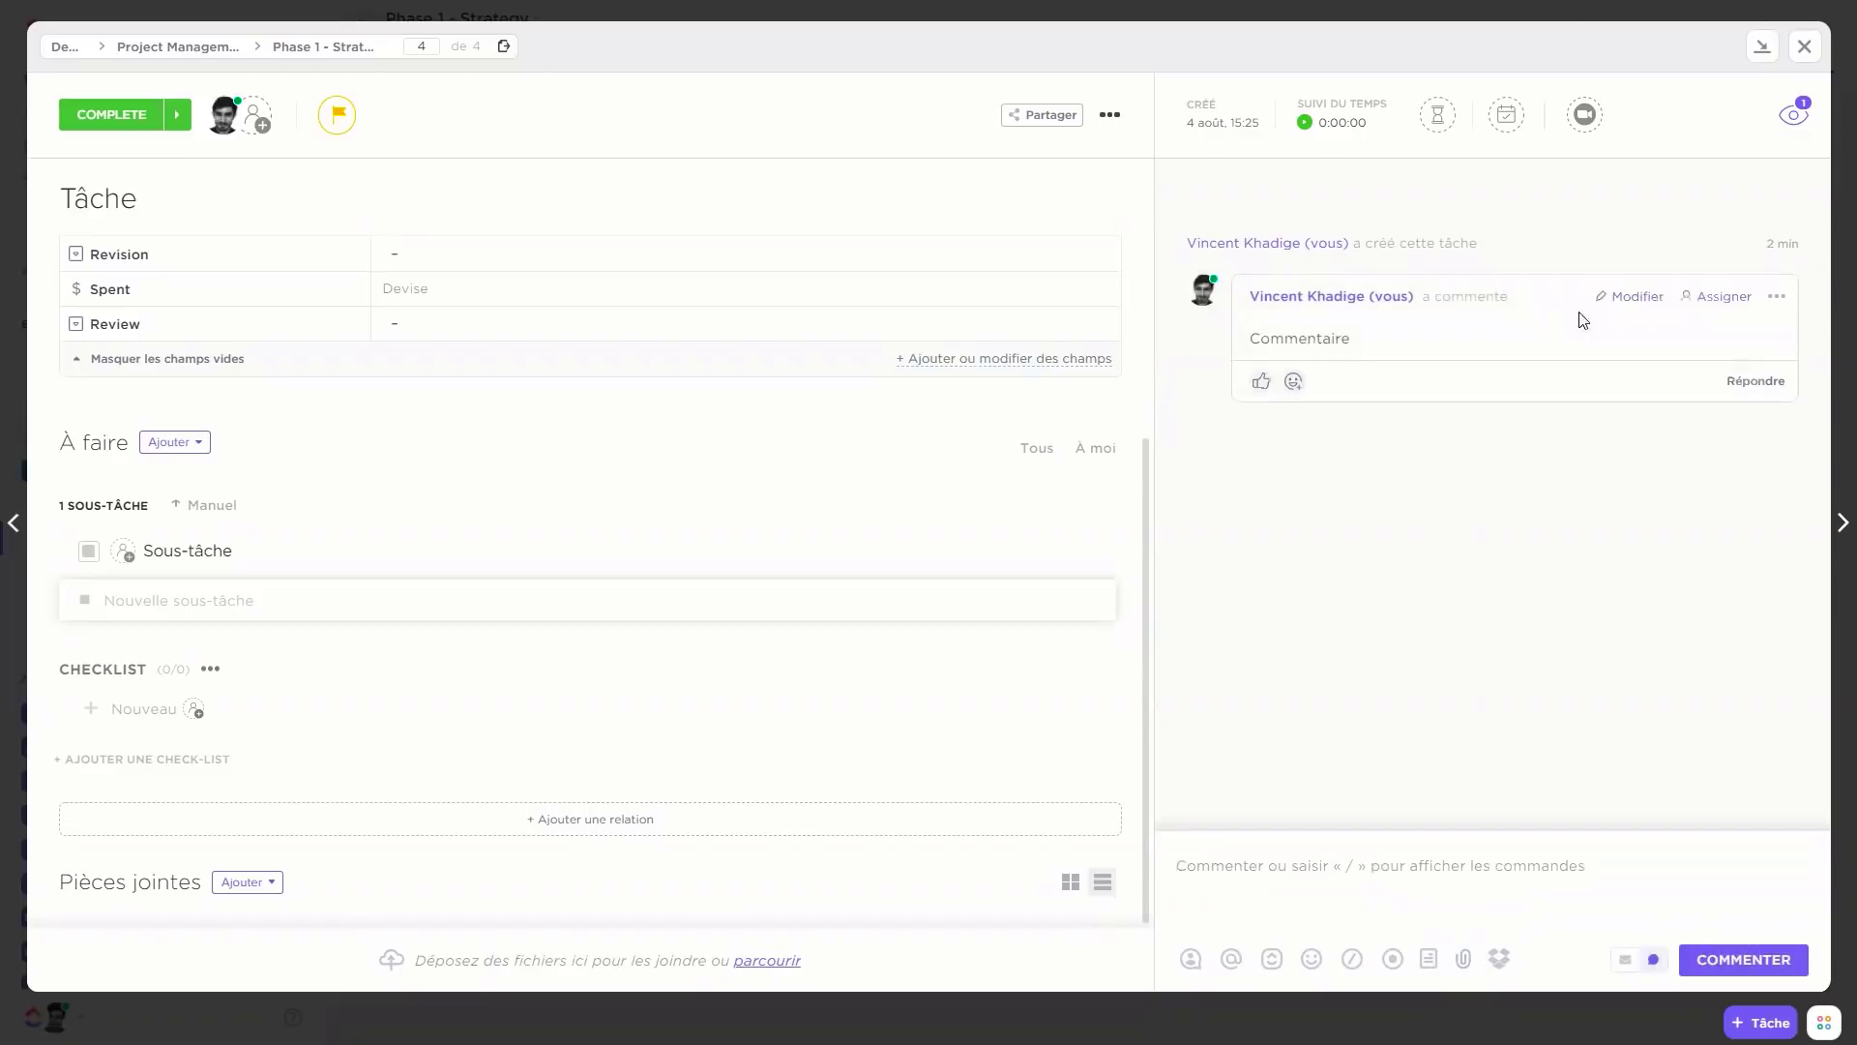
pyautogui.click(1724, 298)
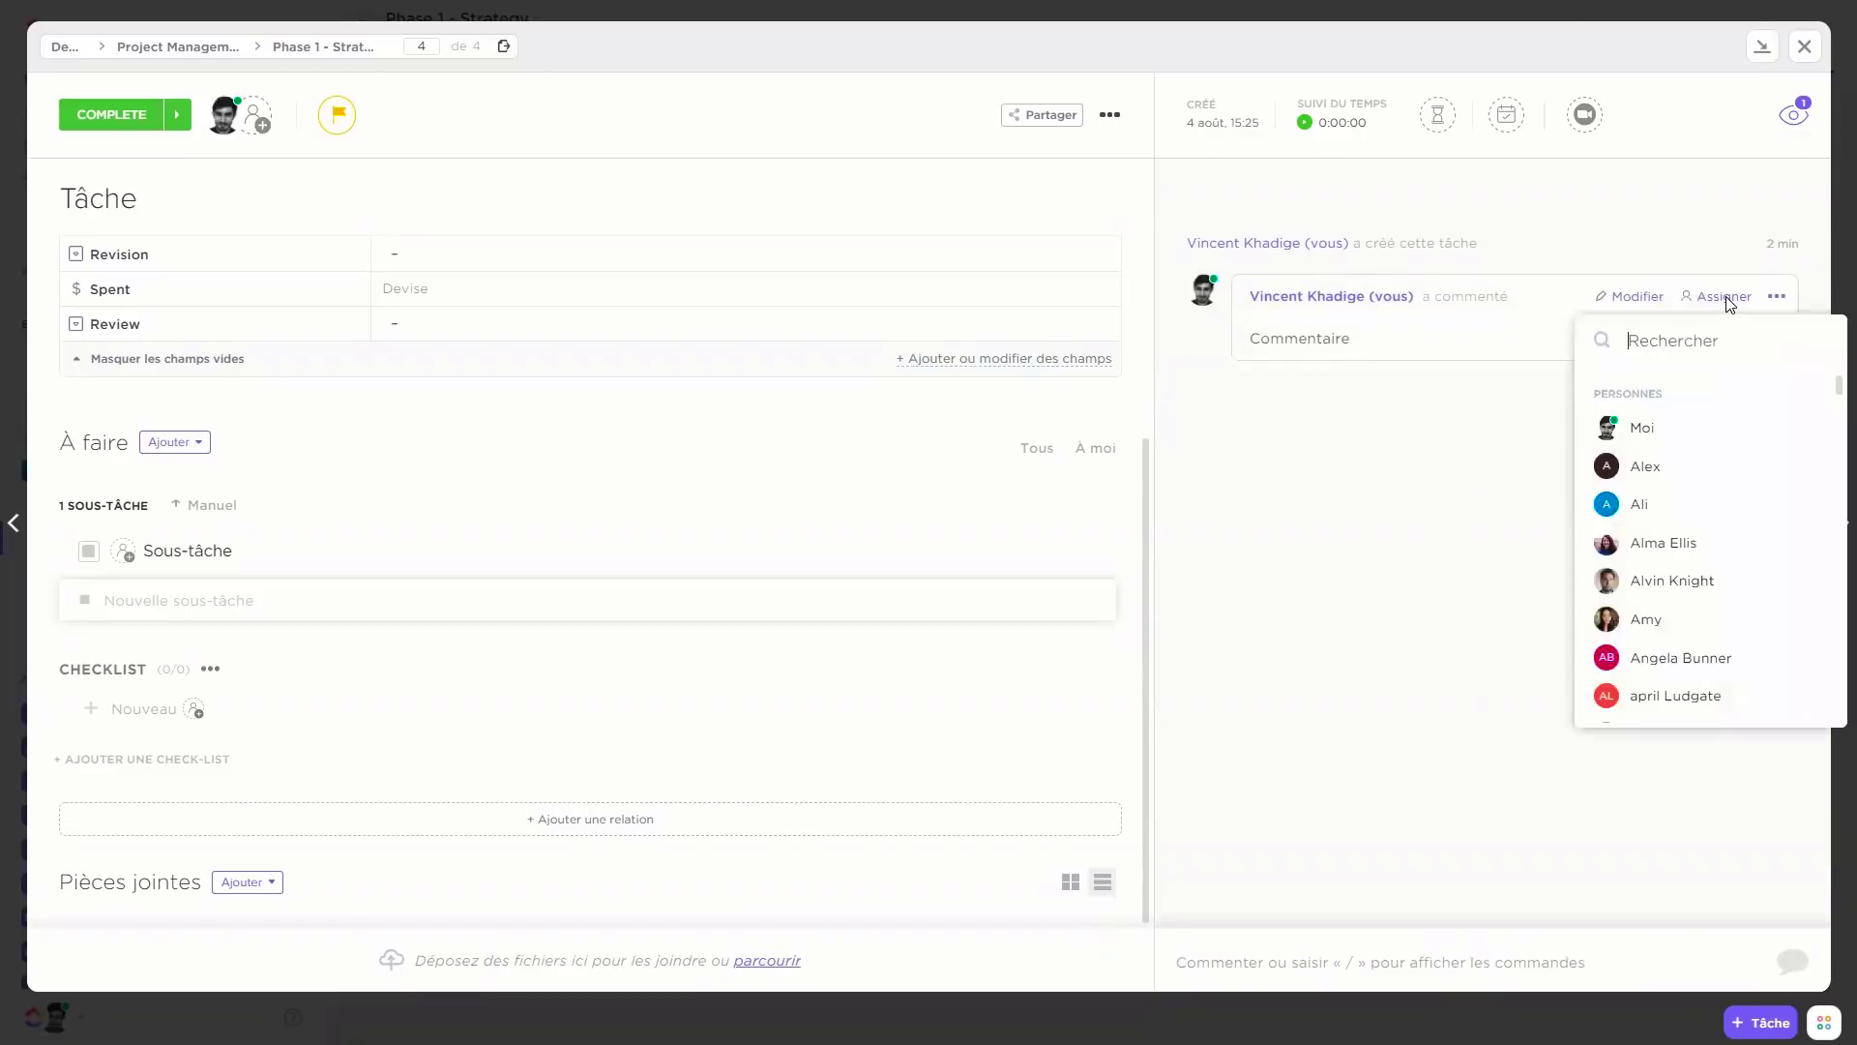
pyautogui.click(1642, 435)
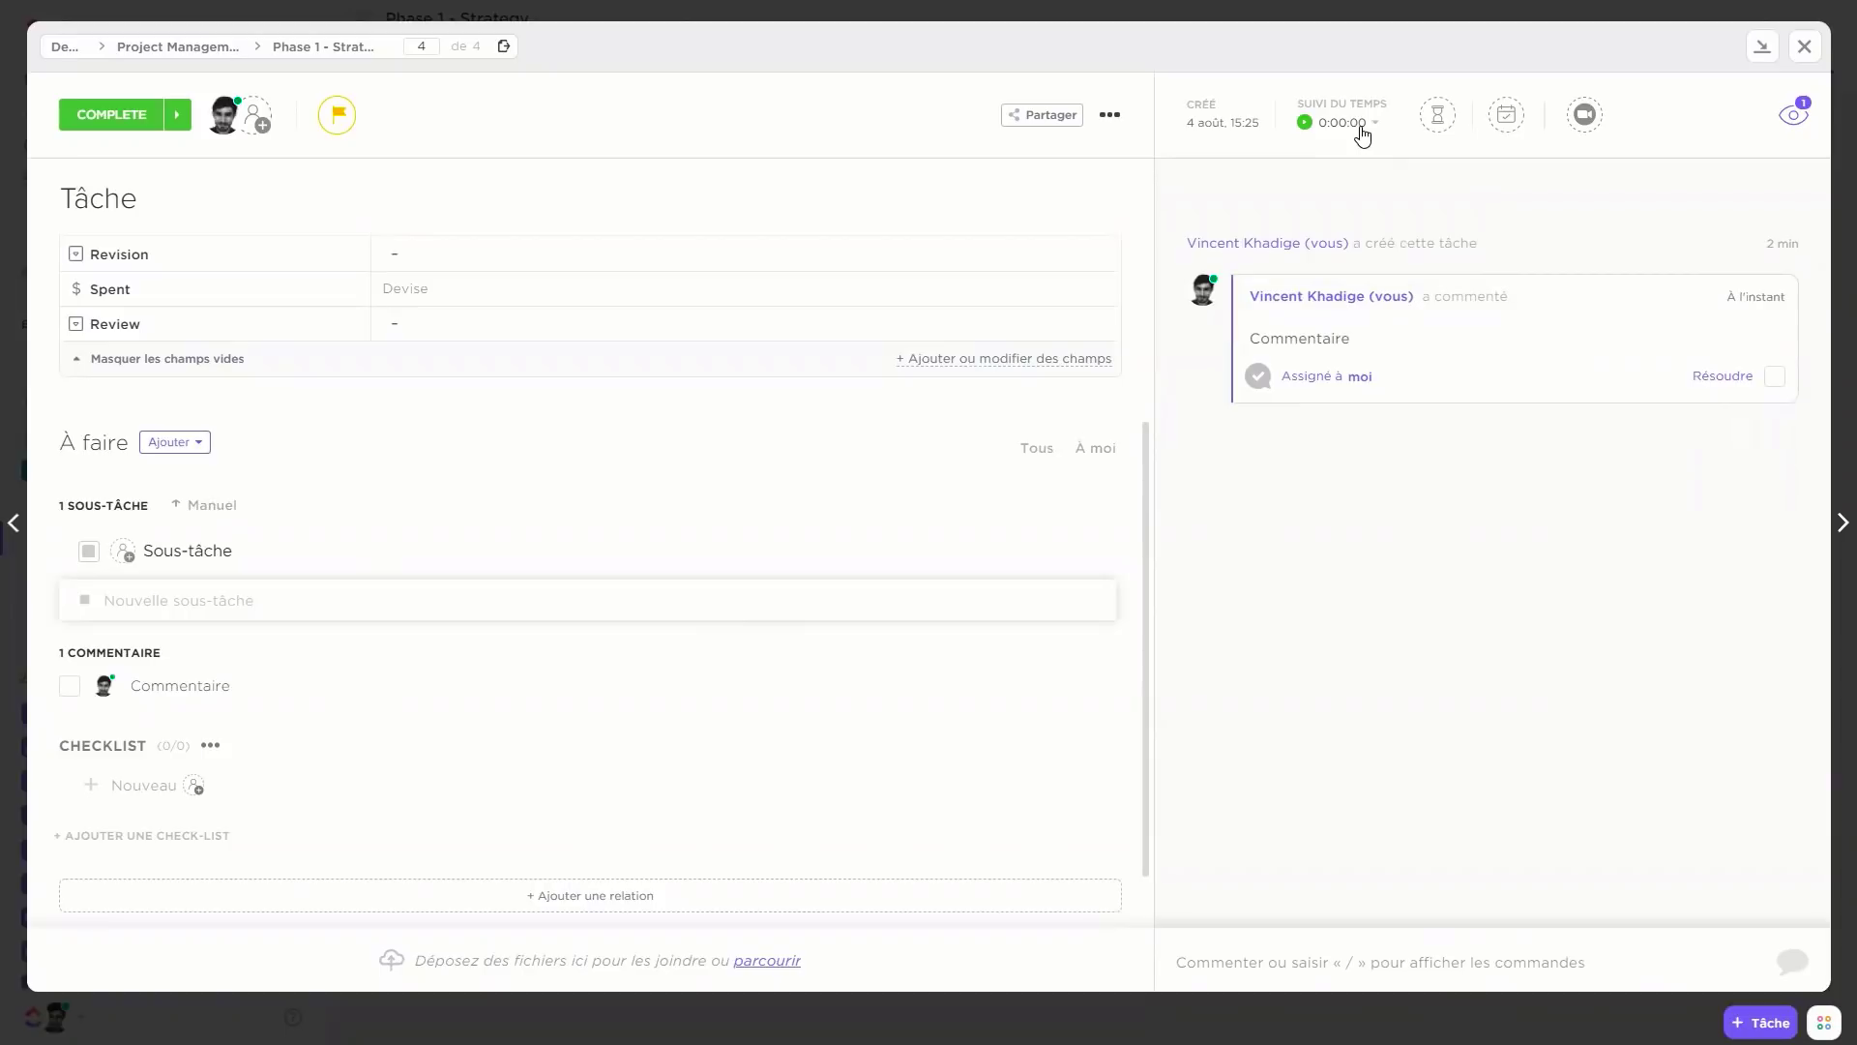
# Examine the task's time estimate, start and due date options, and list of watchers.
pyautogui.click(1438, 119)
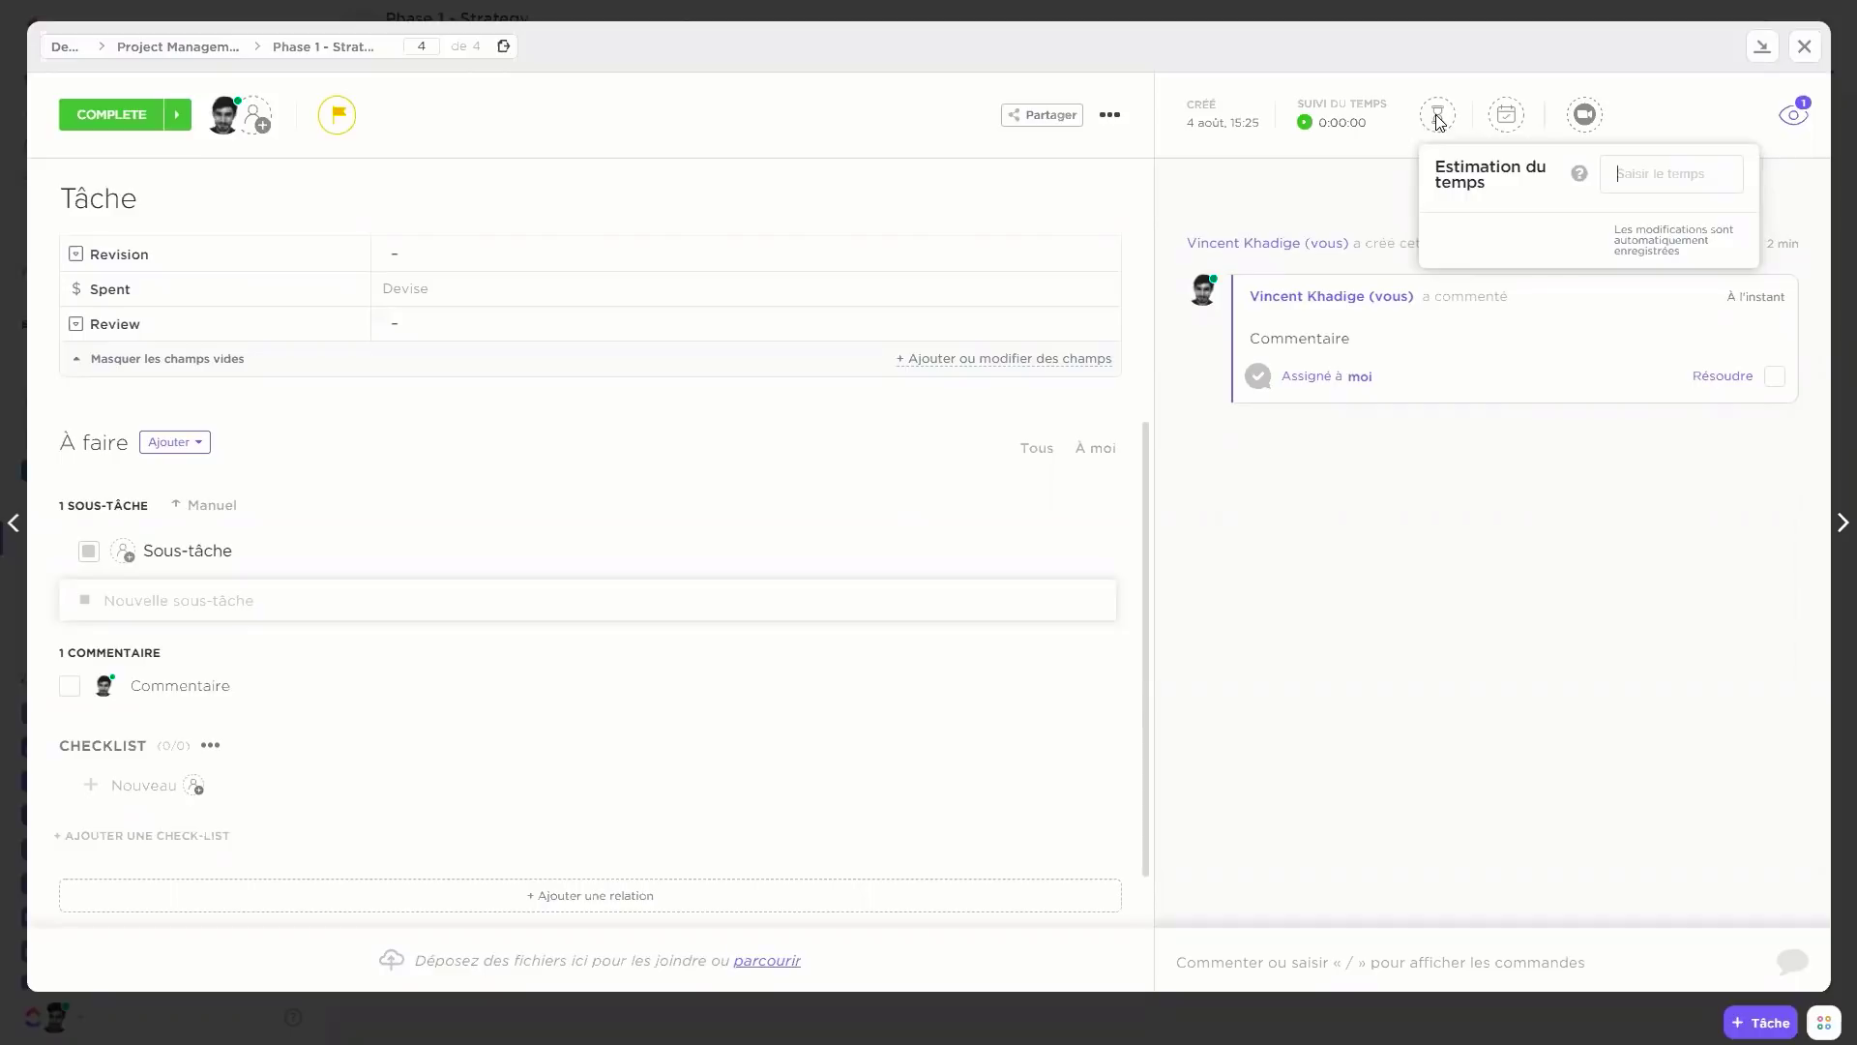
pyautogui.click(1439, 120)
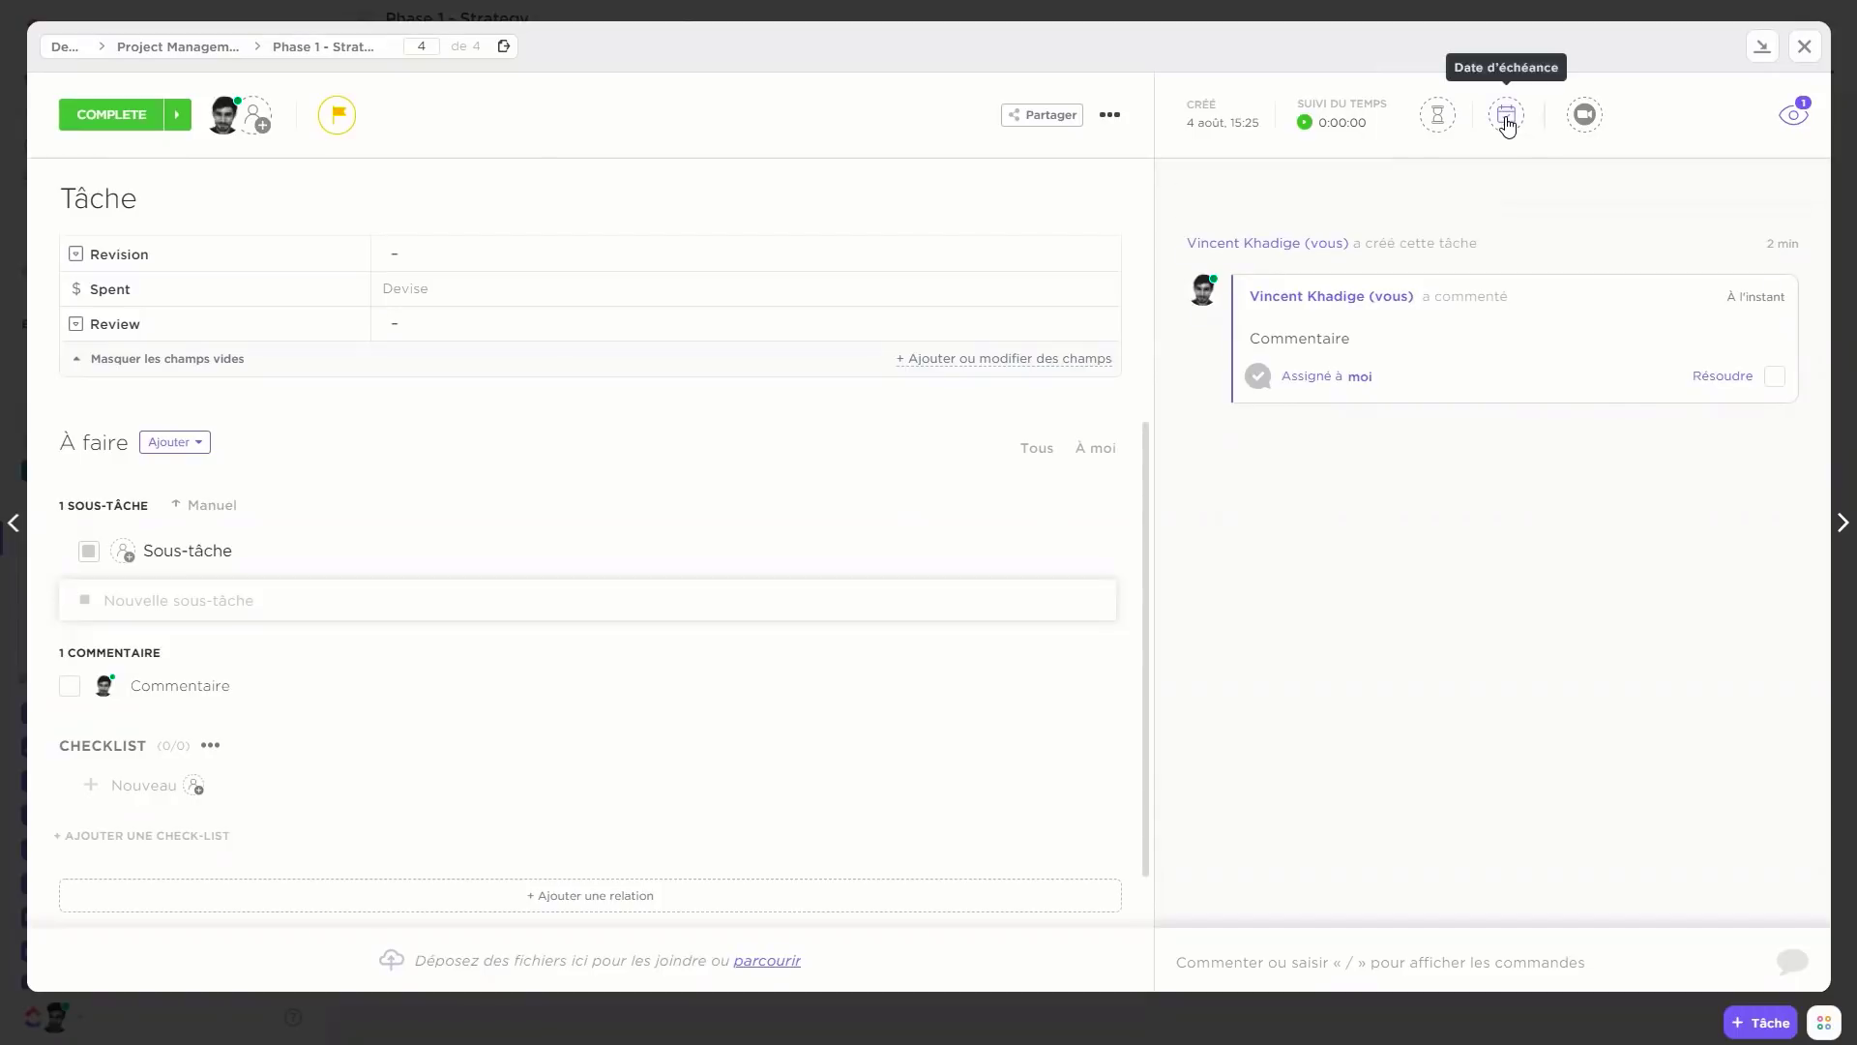
pyautogui.click(1506, 119)
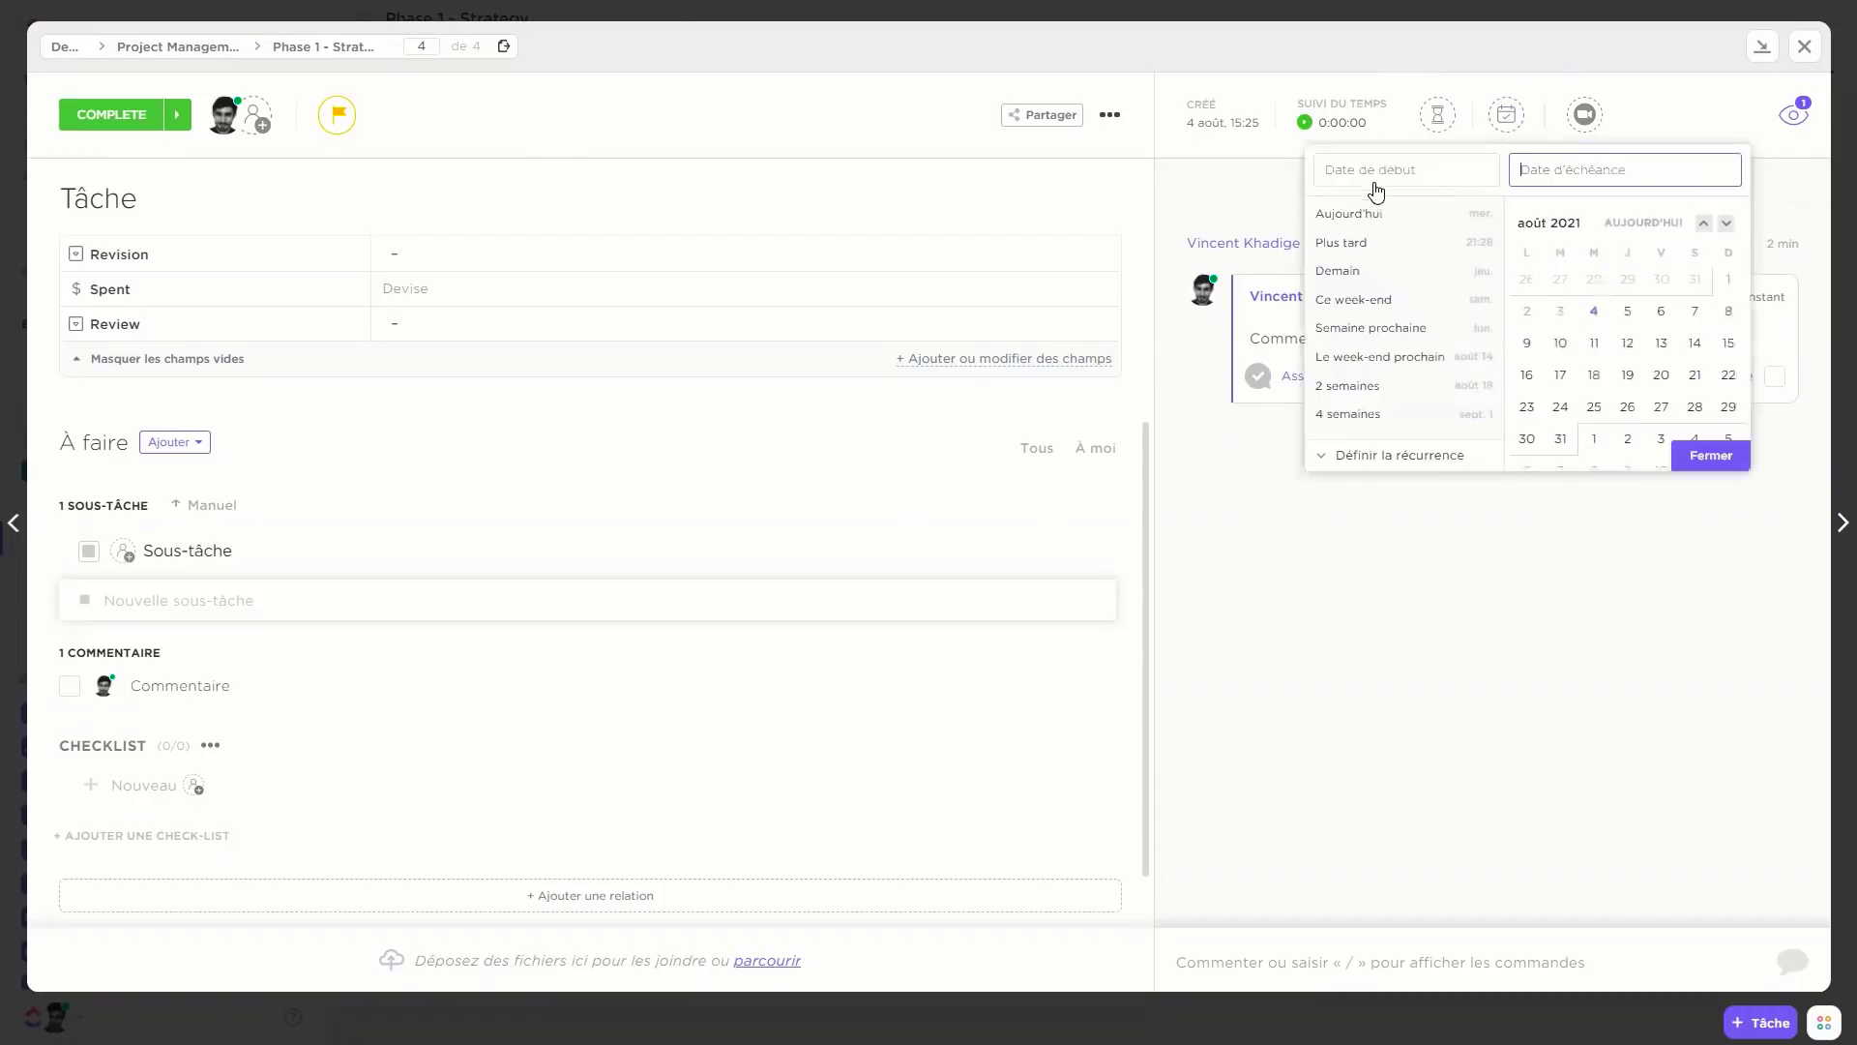
pyautogui.click(1510, 126)
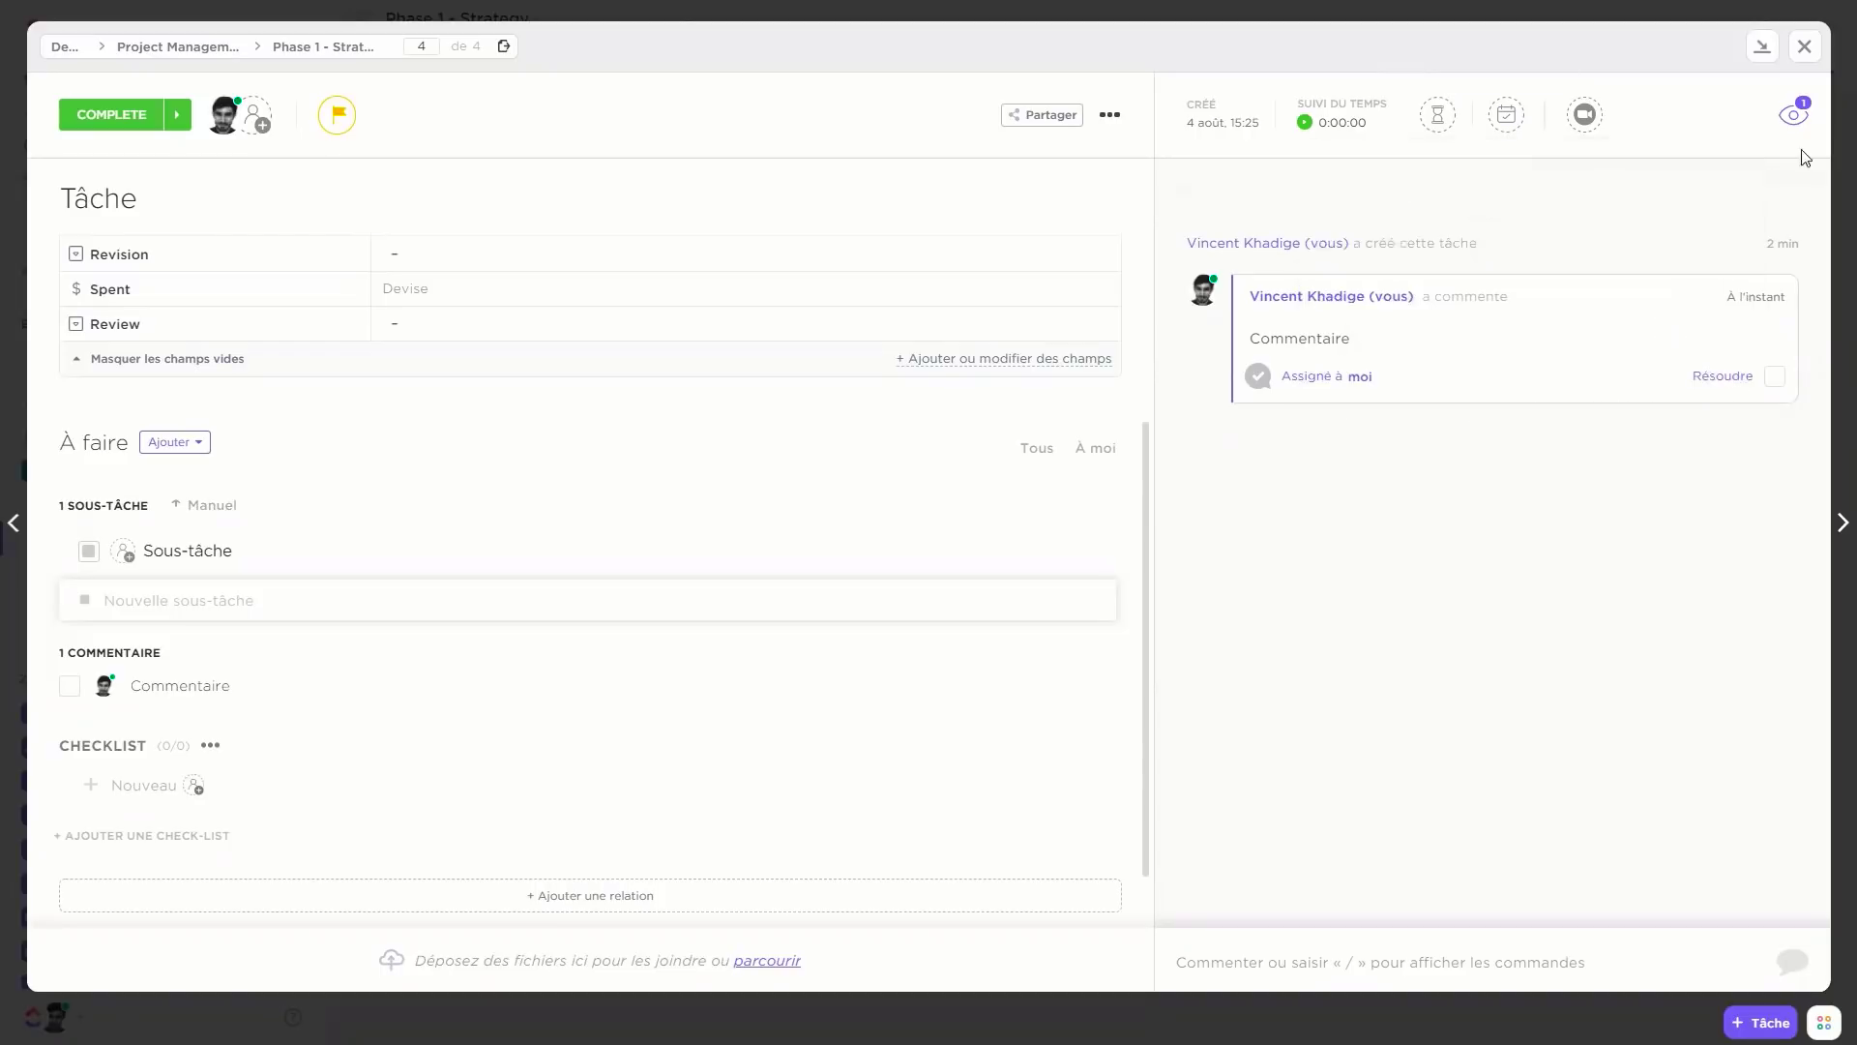
pyautogui.click(1791, 118)
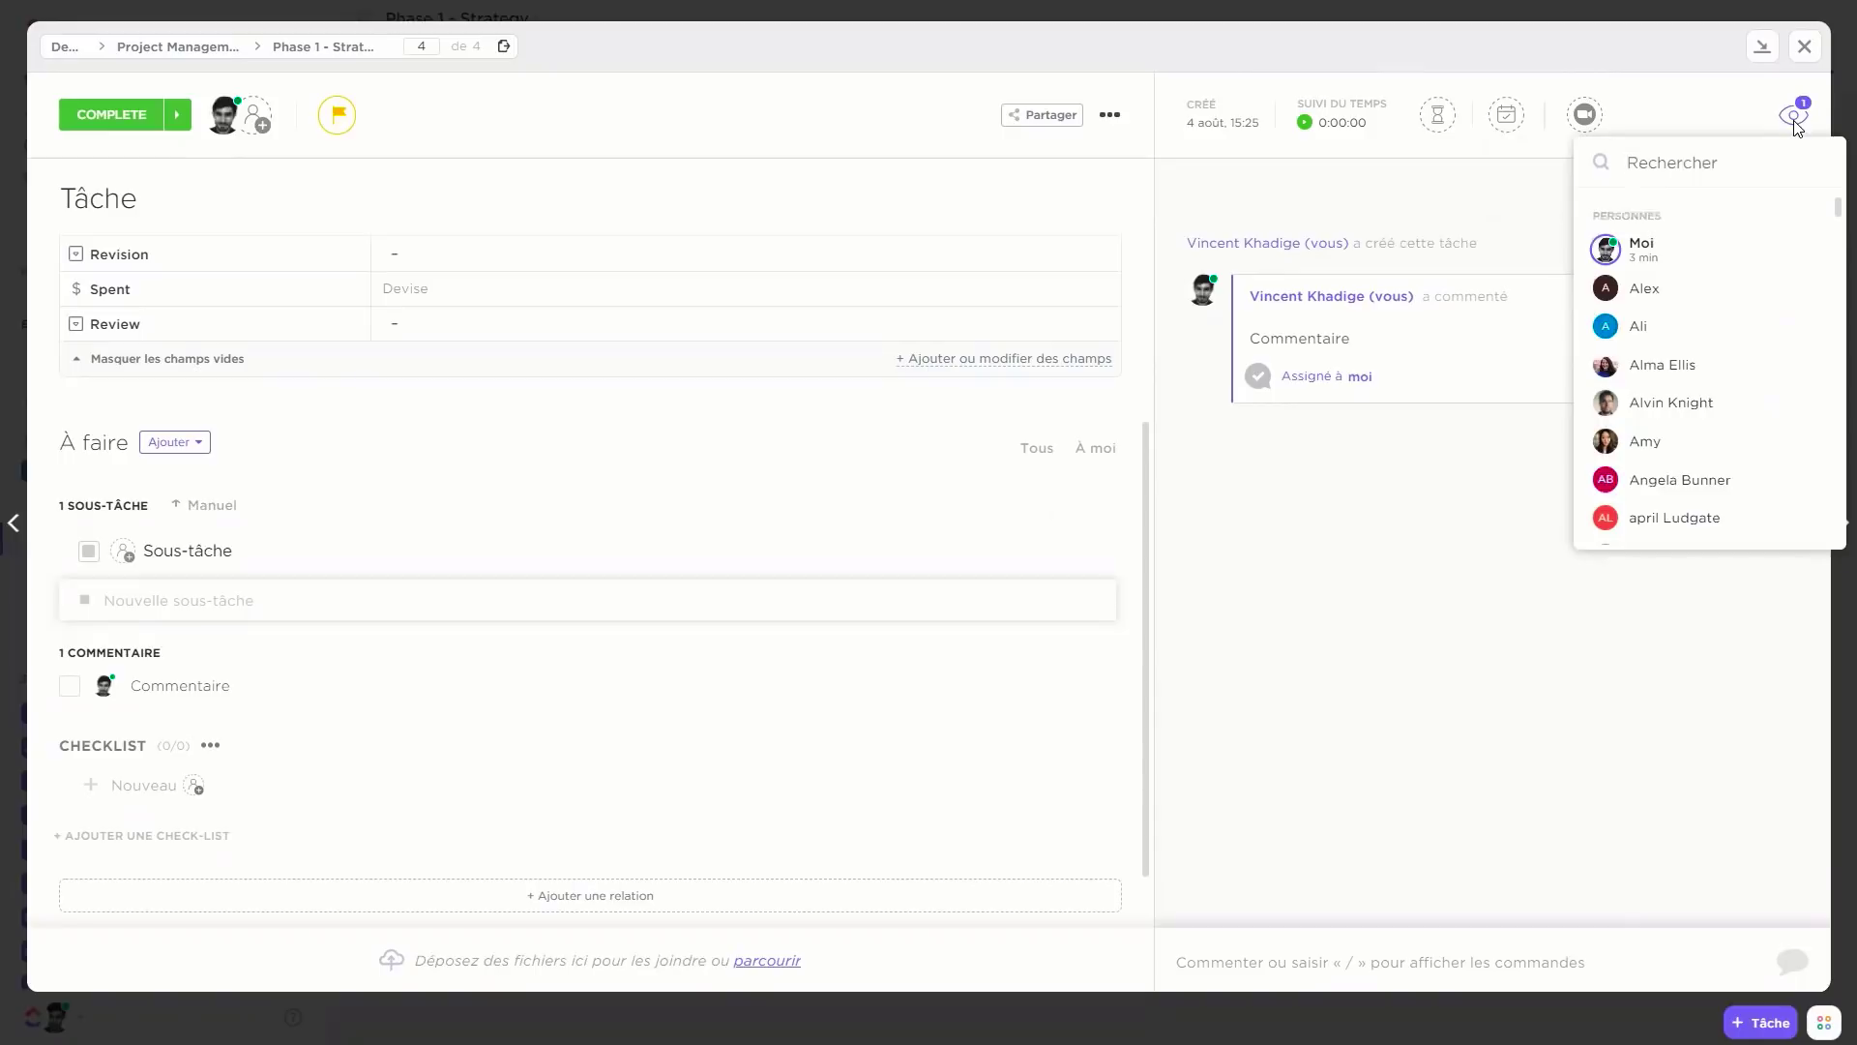
pyautogui.click(1763, 64)
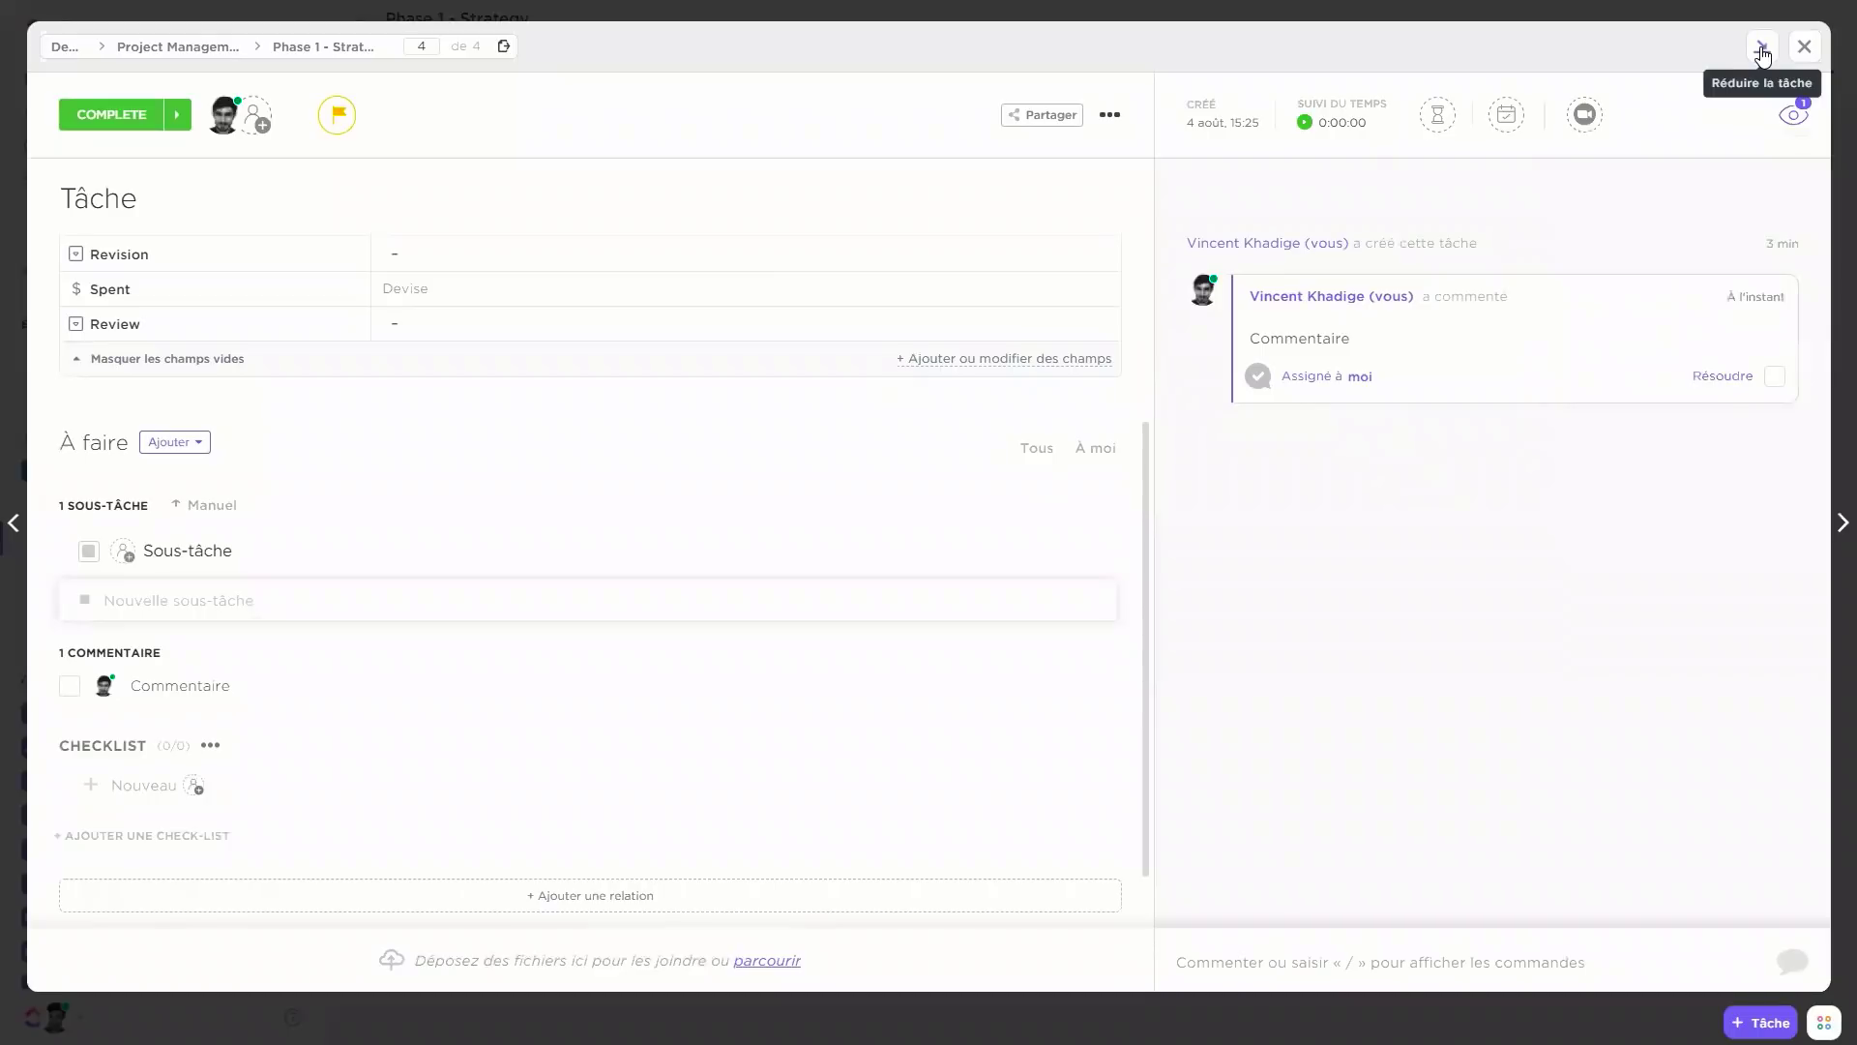
# Minimize the Tâche task and close its minimized entry to get back to the Phase 1 - Strategy list.
pyautogui.click(1762, 55)
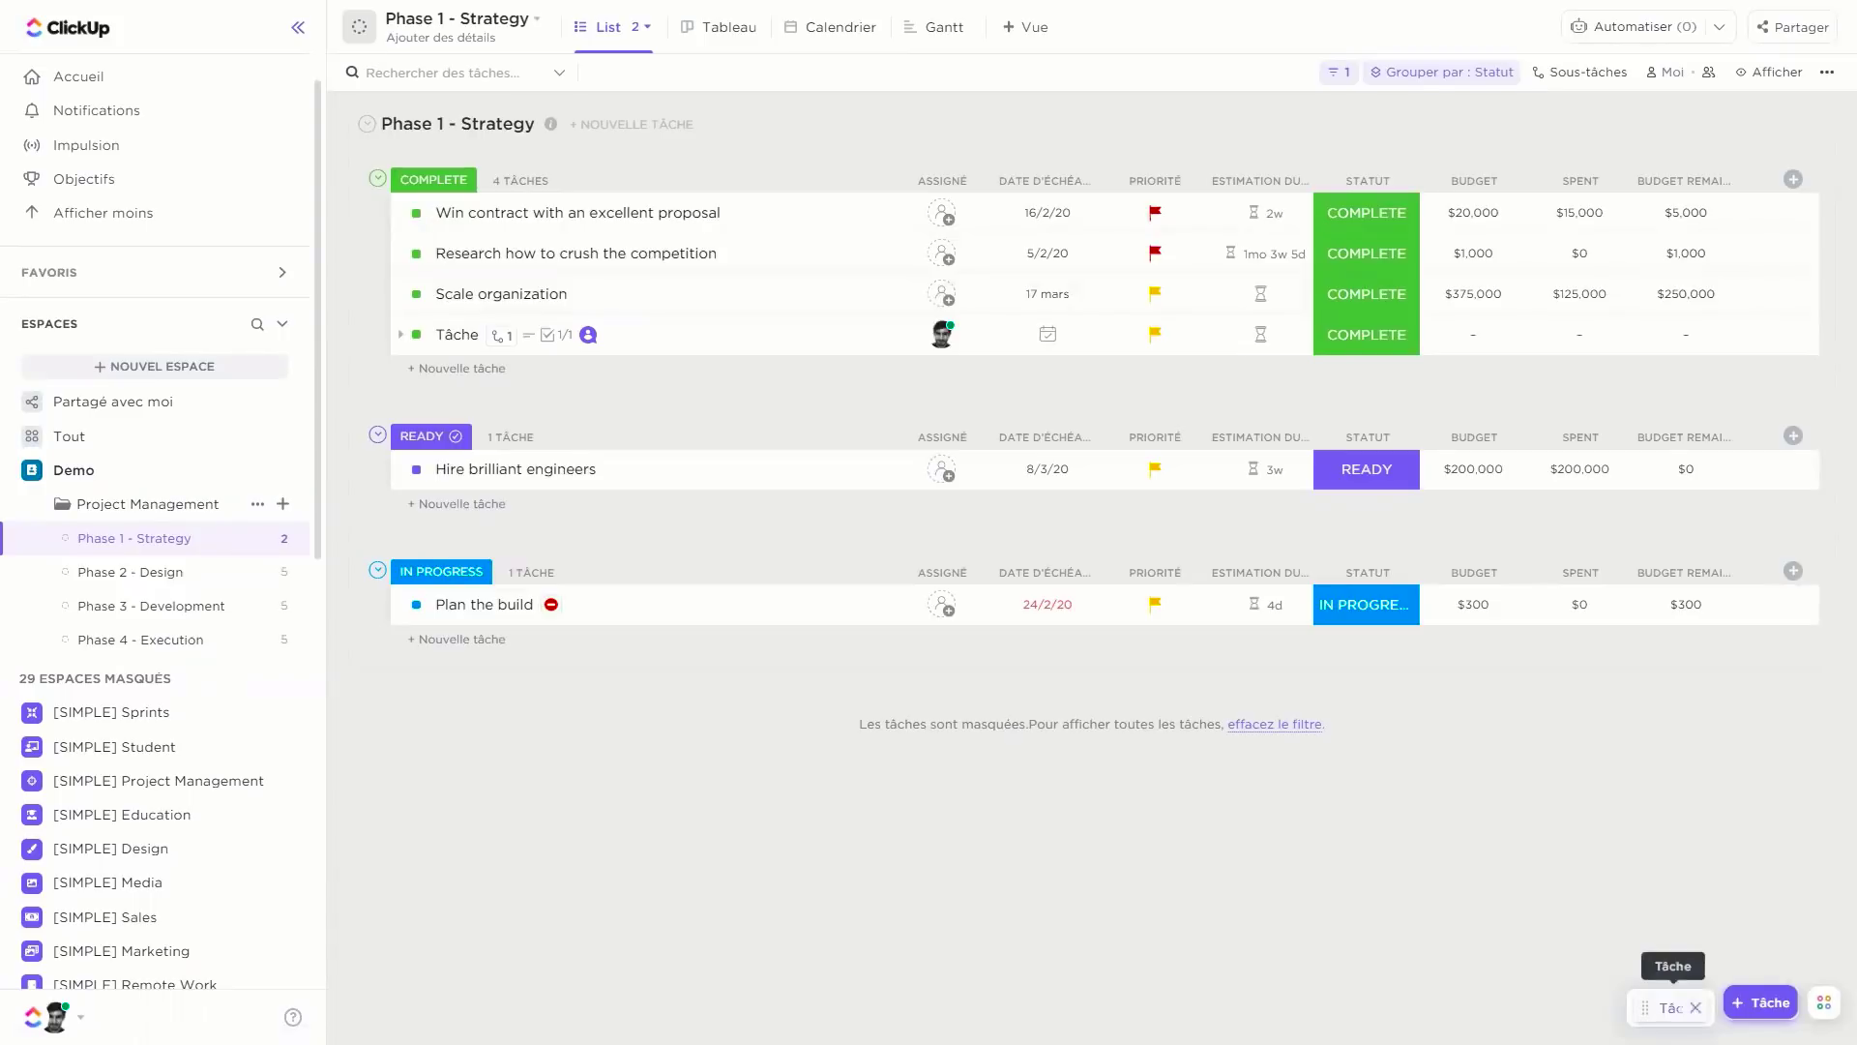
pyautogui.click(1695, 1007)
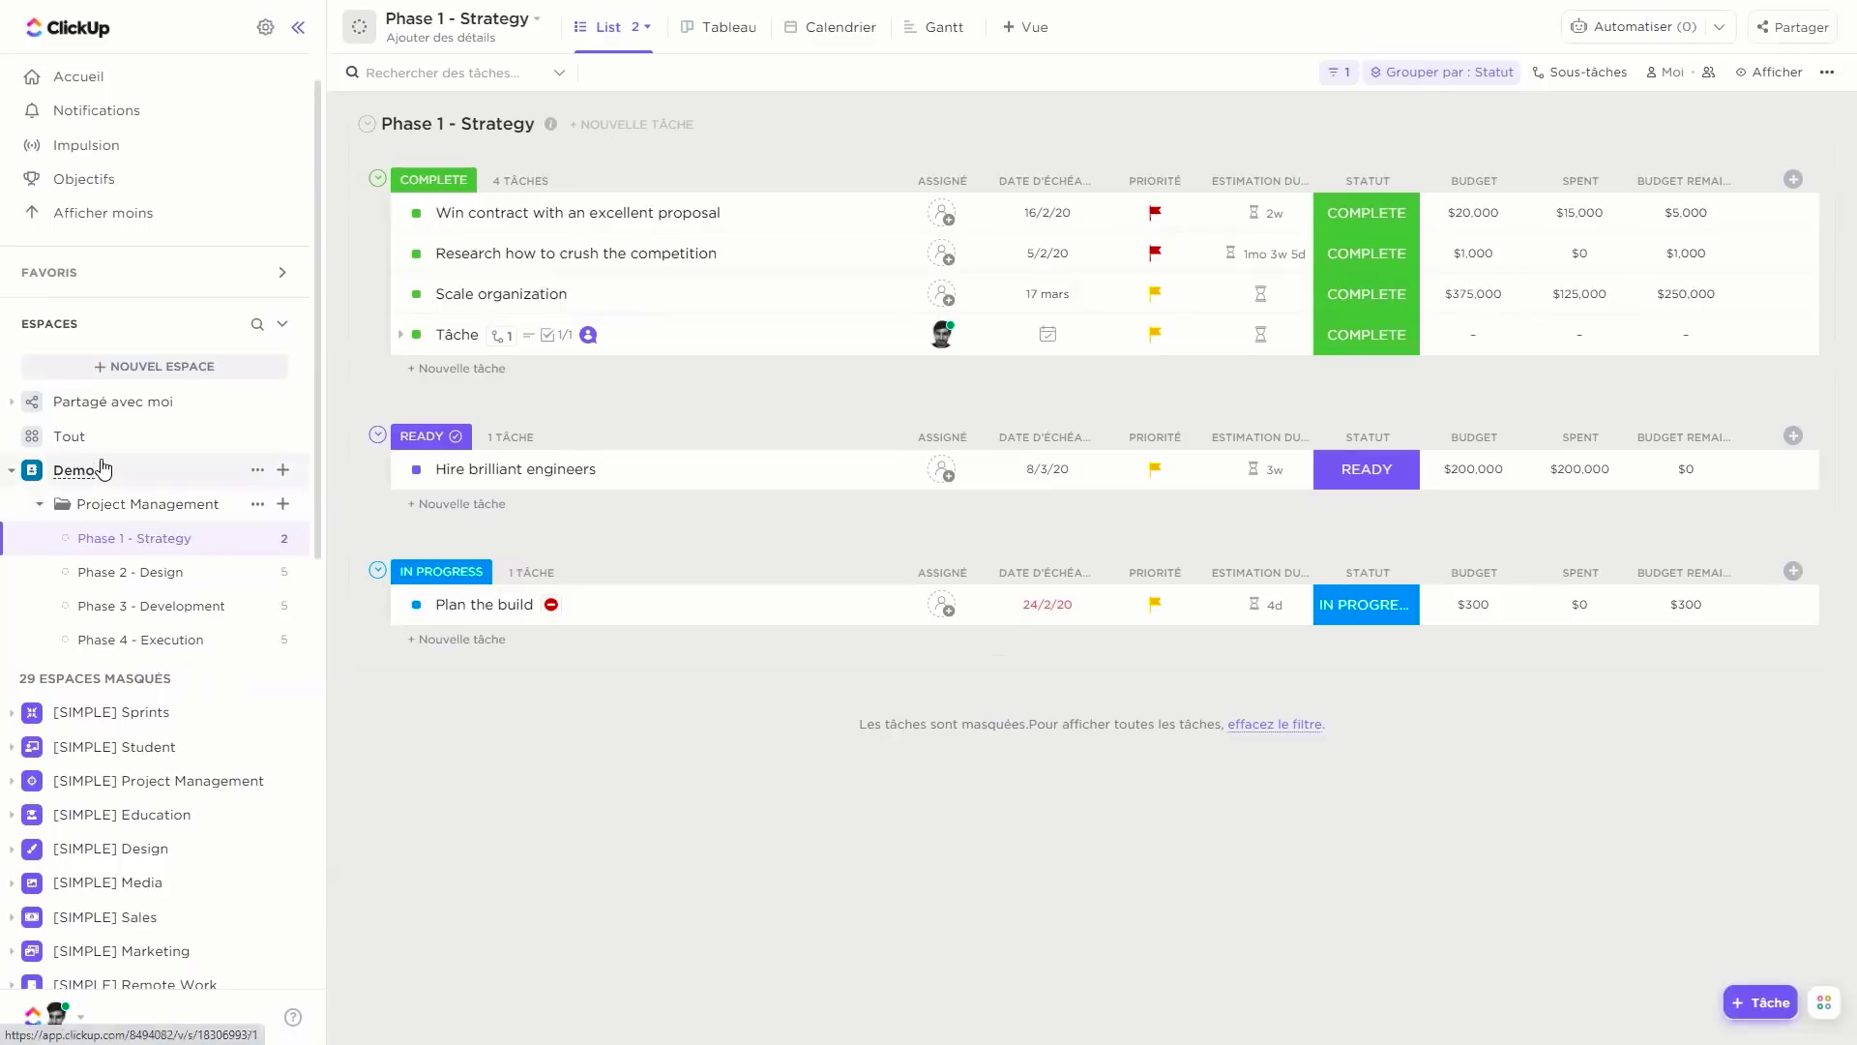
# Open the Tout level of the workspace and look over the view types that can be added there.
pyautogui.click(69, 440)
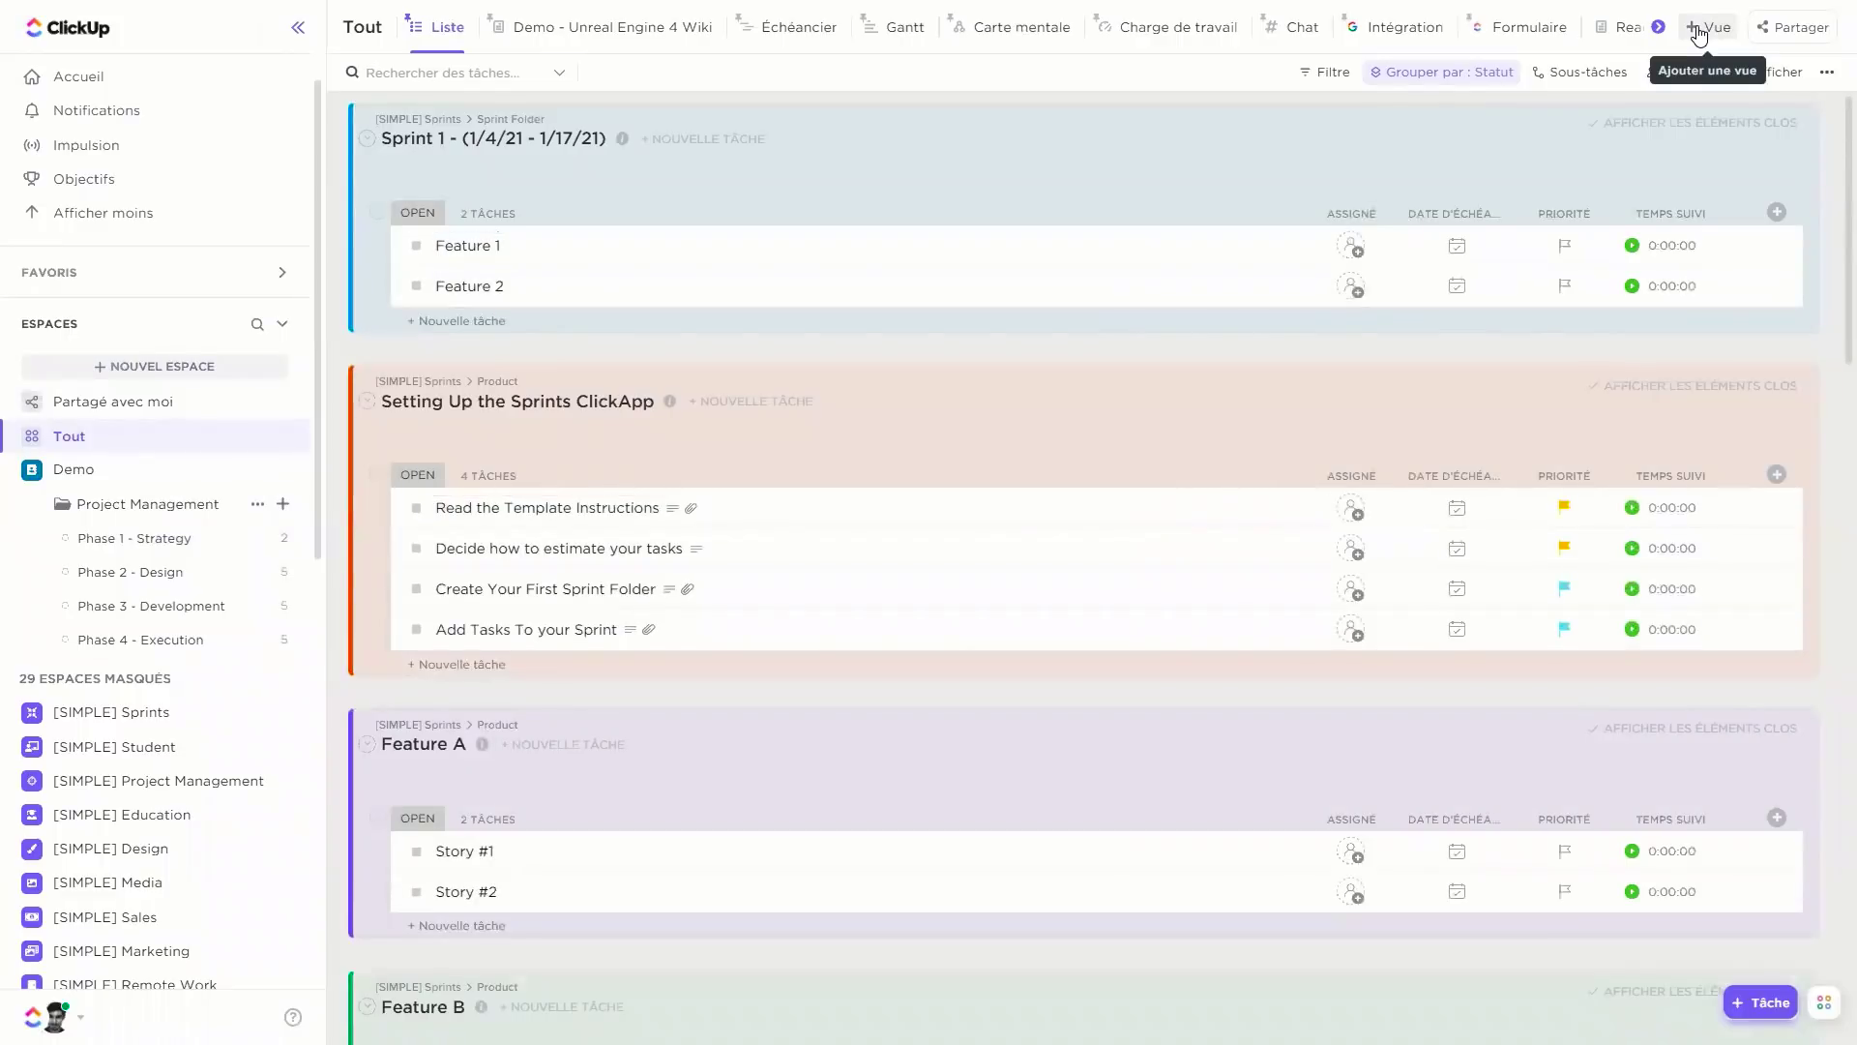
pyautogui.click(1700, 30)
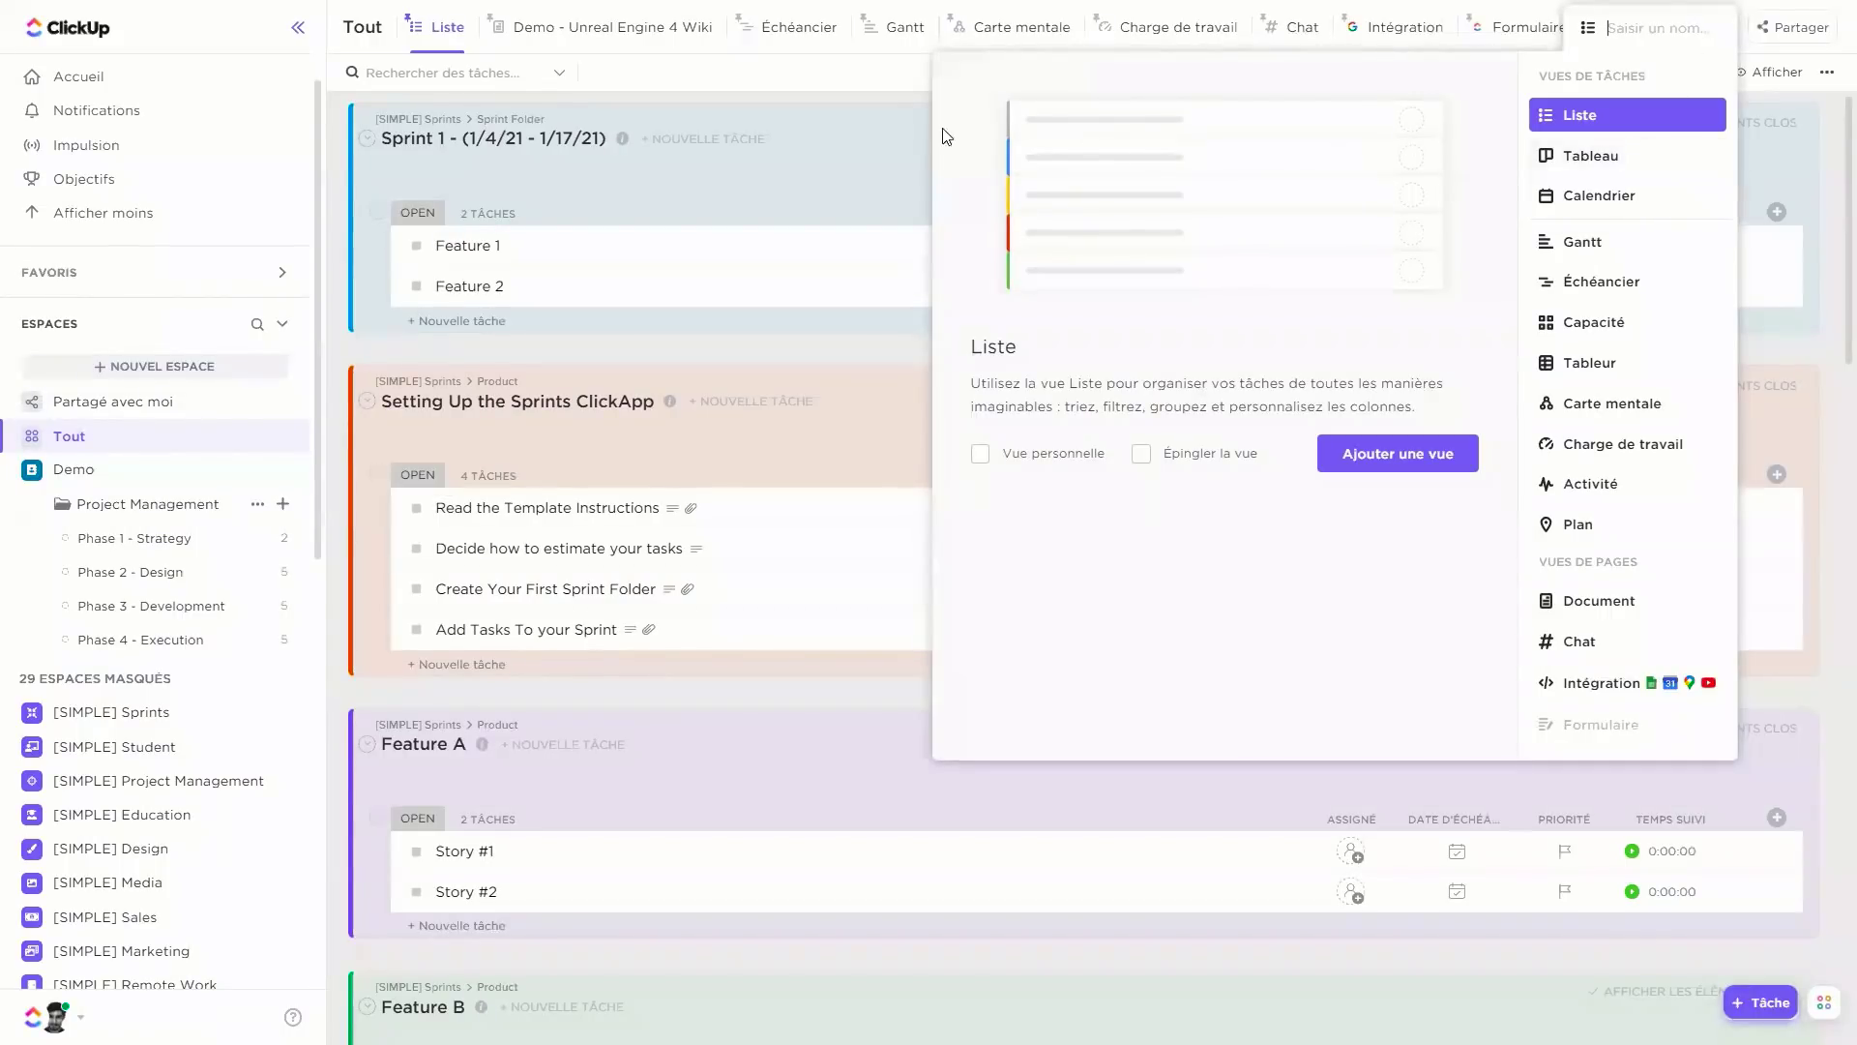
pyautogui.click(854, 124)
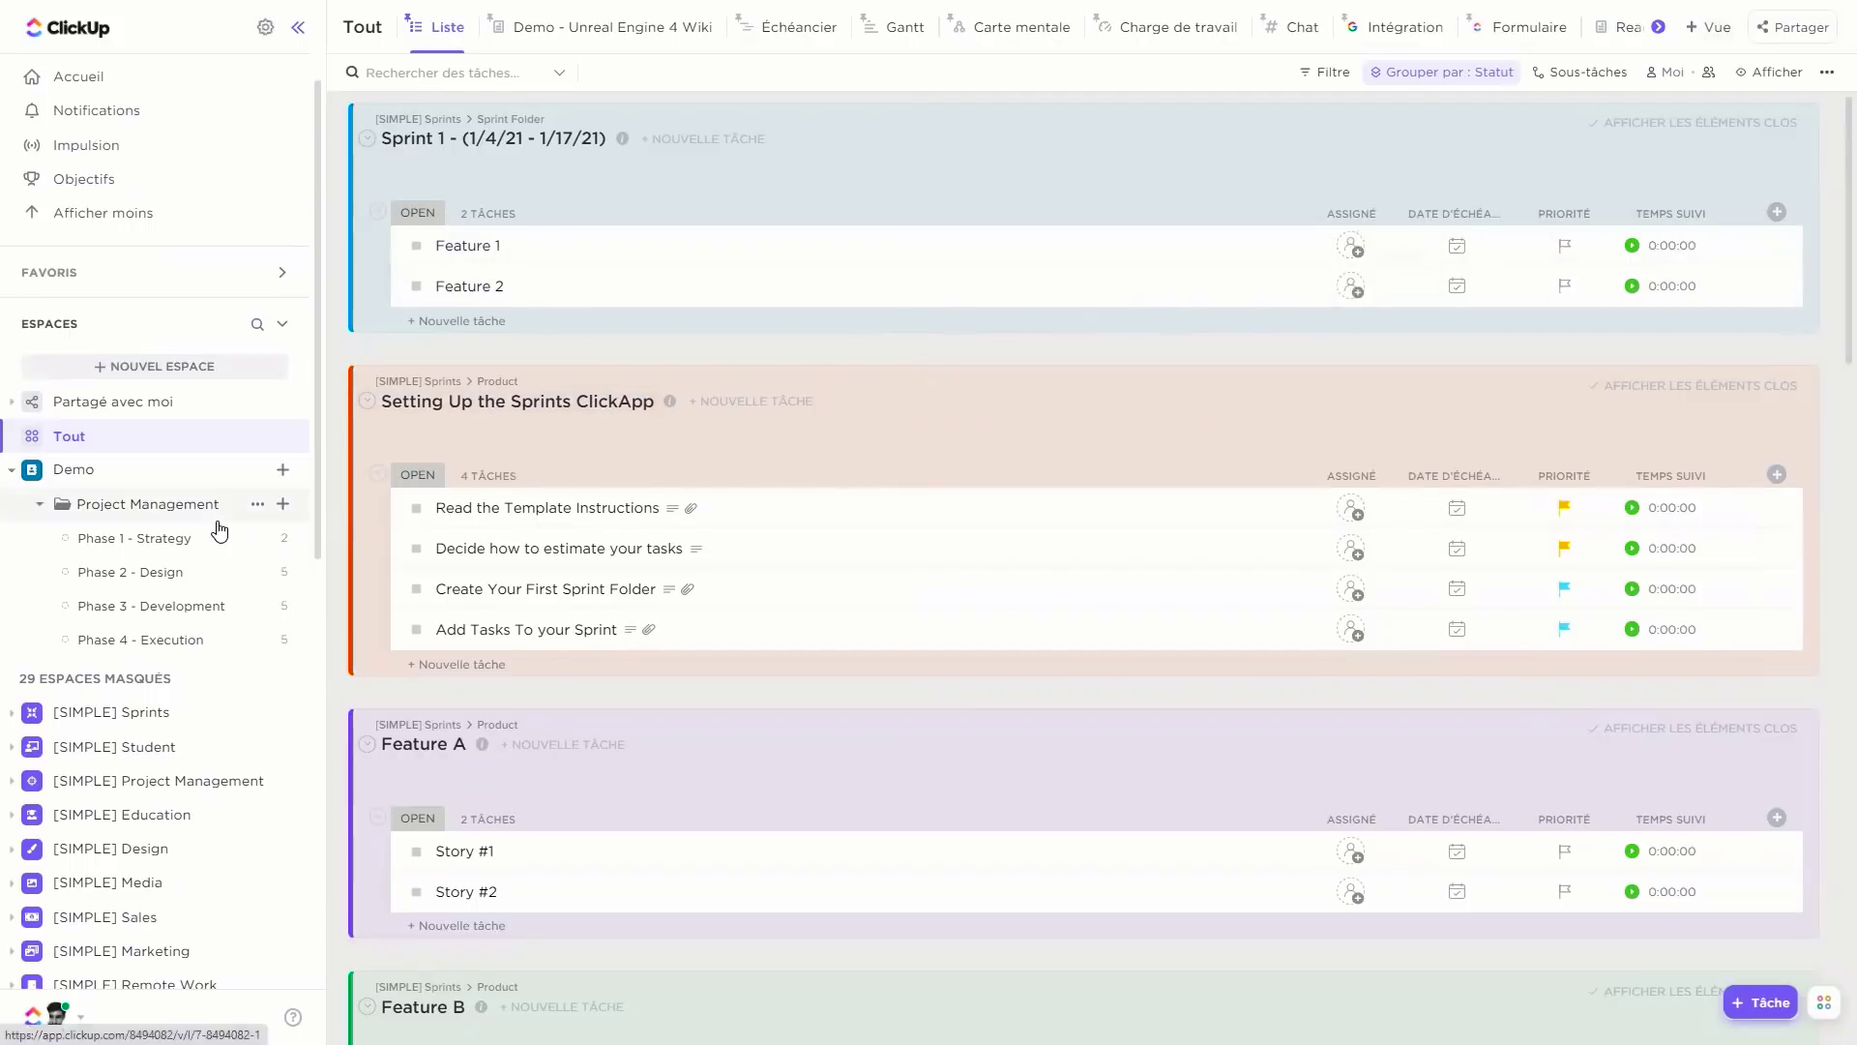
# Show the Phase 1 - Strategy list in its Tableau view and move the Plan the build task to READY.
pyautogui.click(146, 521)
pyautogui.click(146, 523)
pyautogui.click(150, 539)
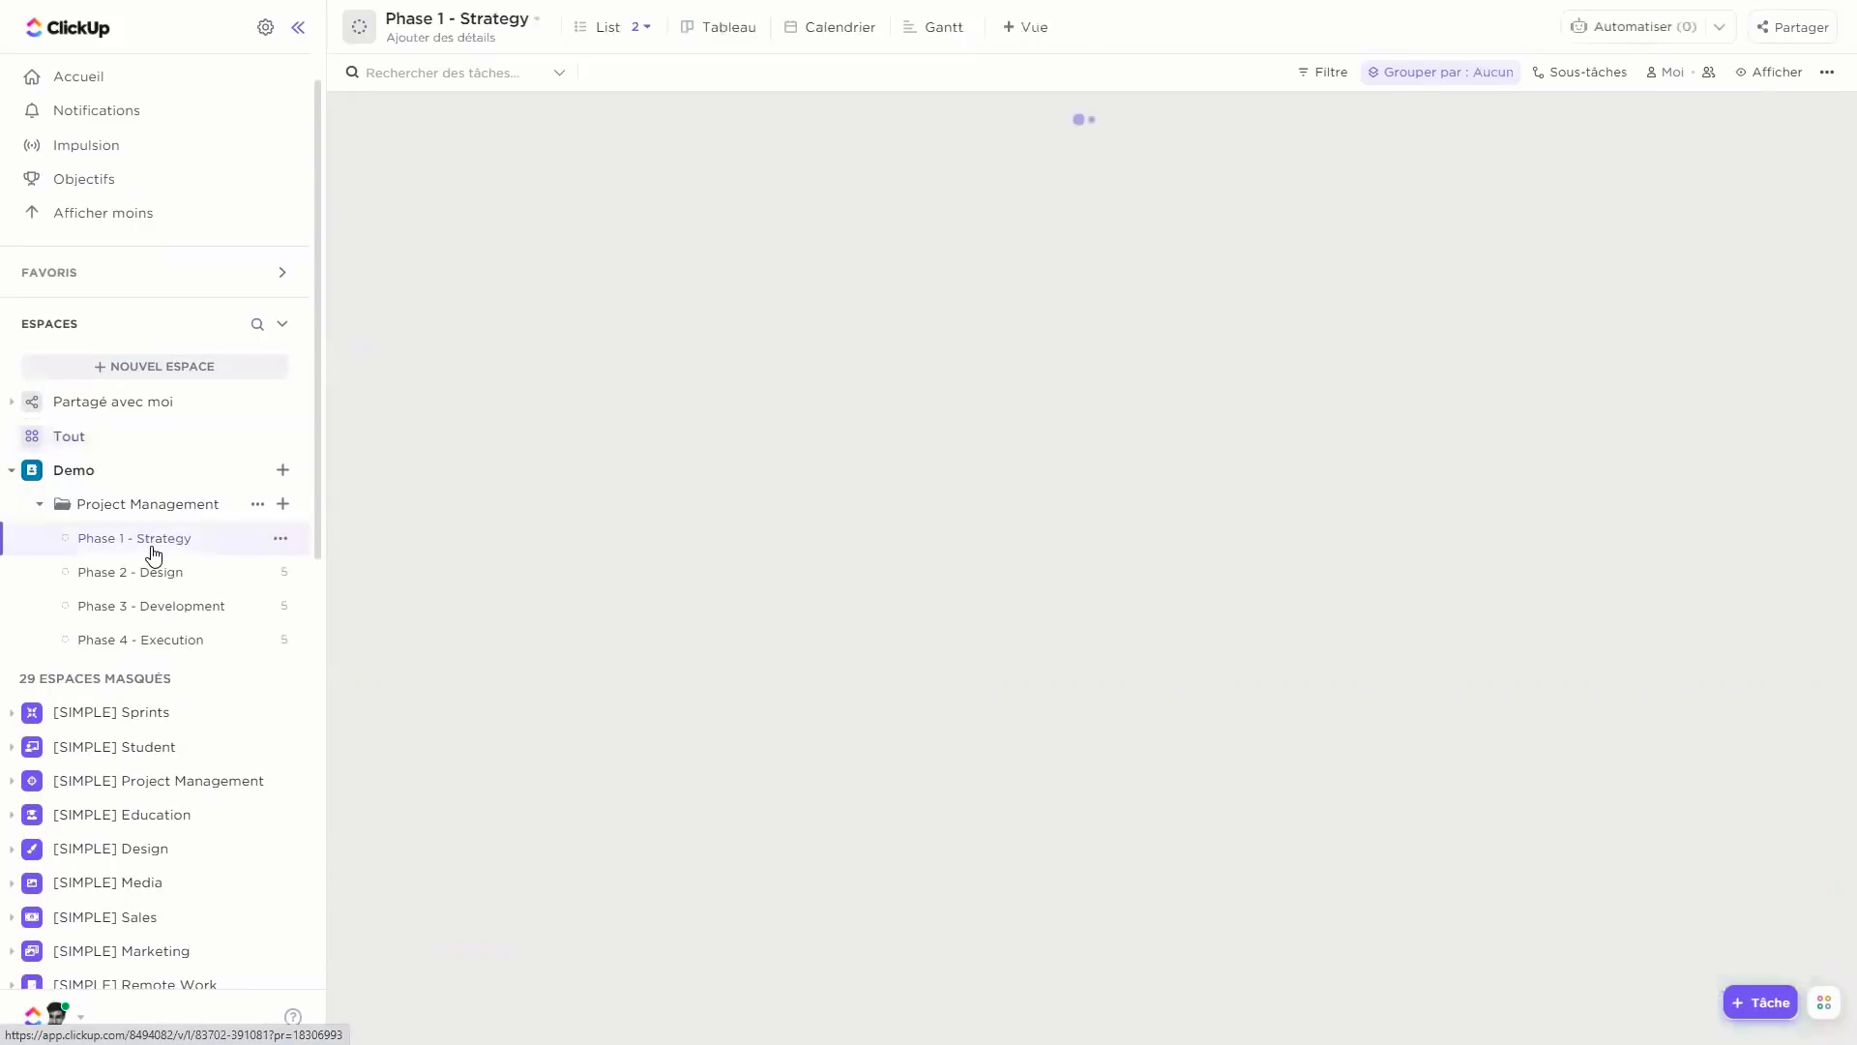
pyautogui.click(700, 44)
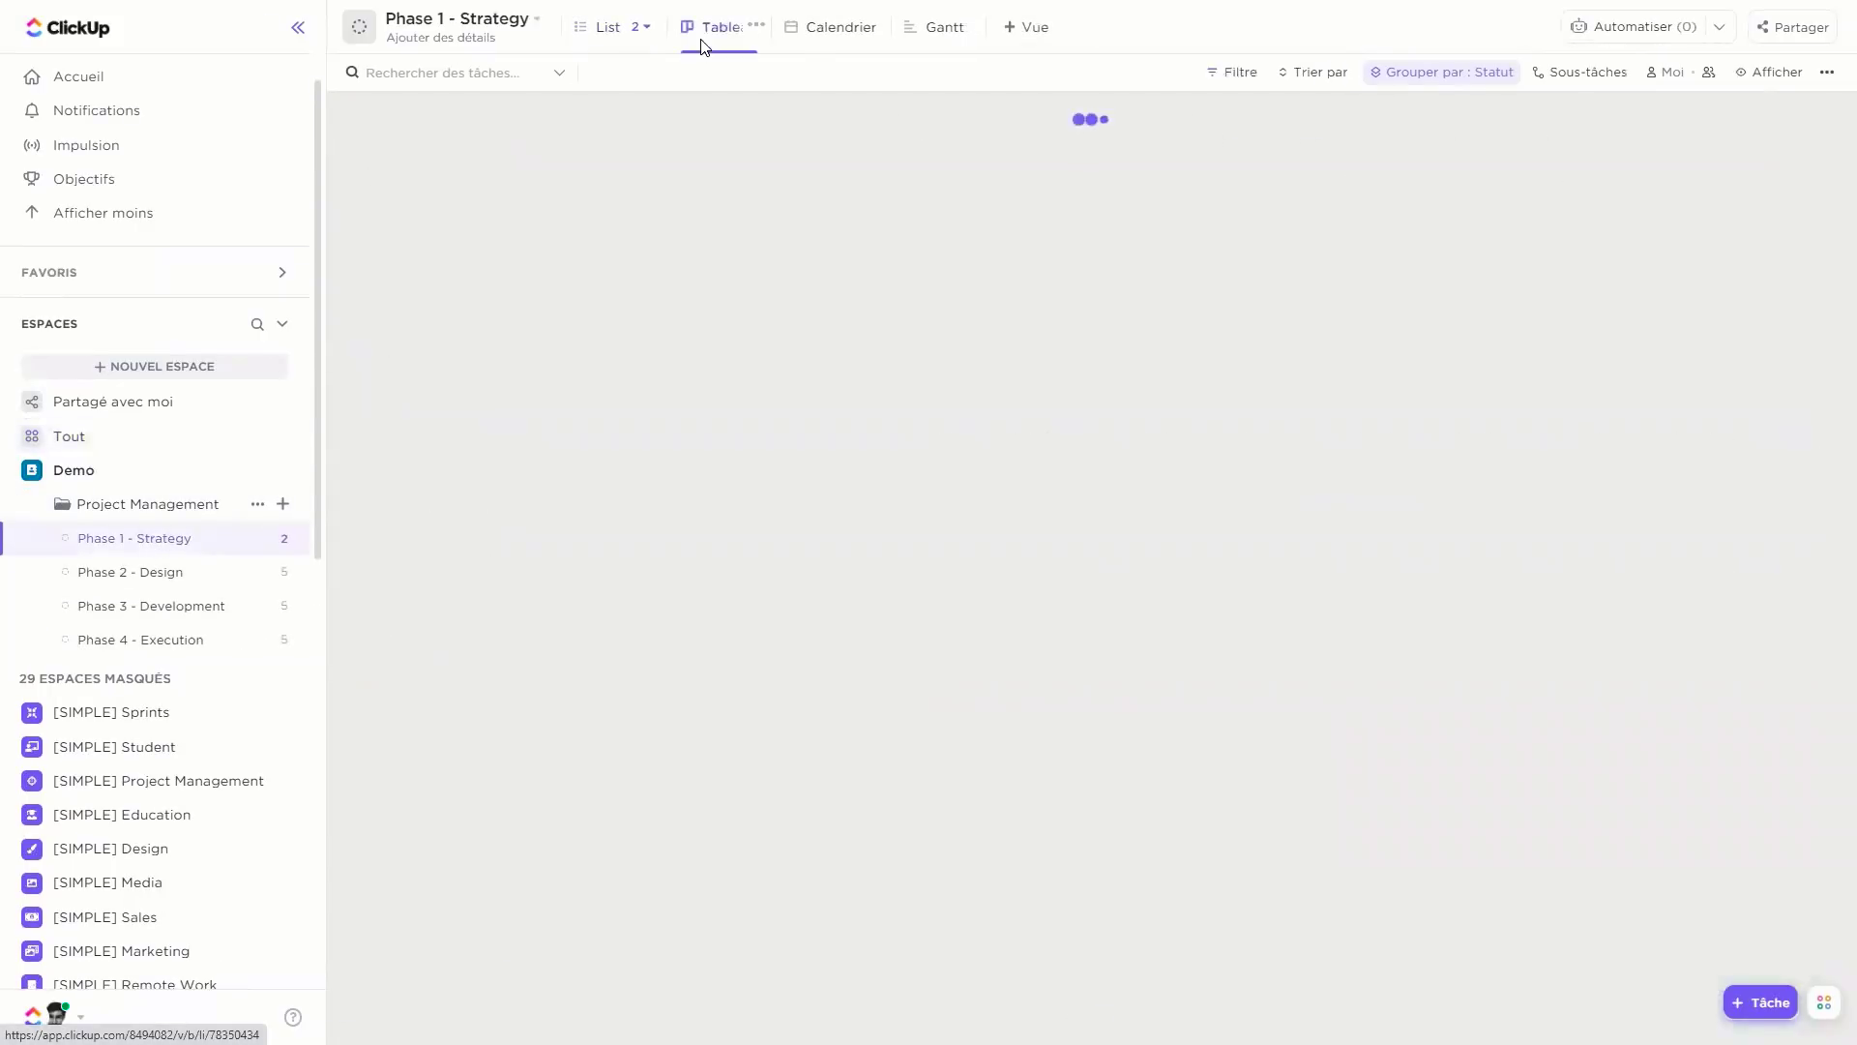
pyautogui.moveTo(764, 227); pyautogui.dragTo(1093, 346)
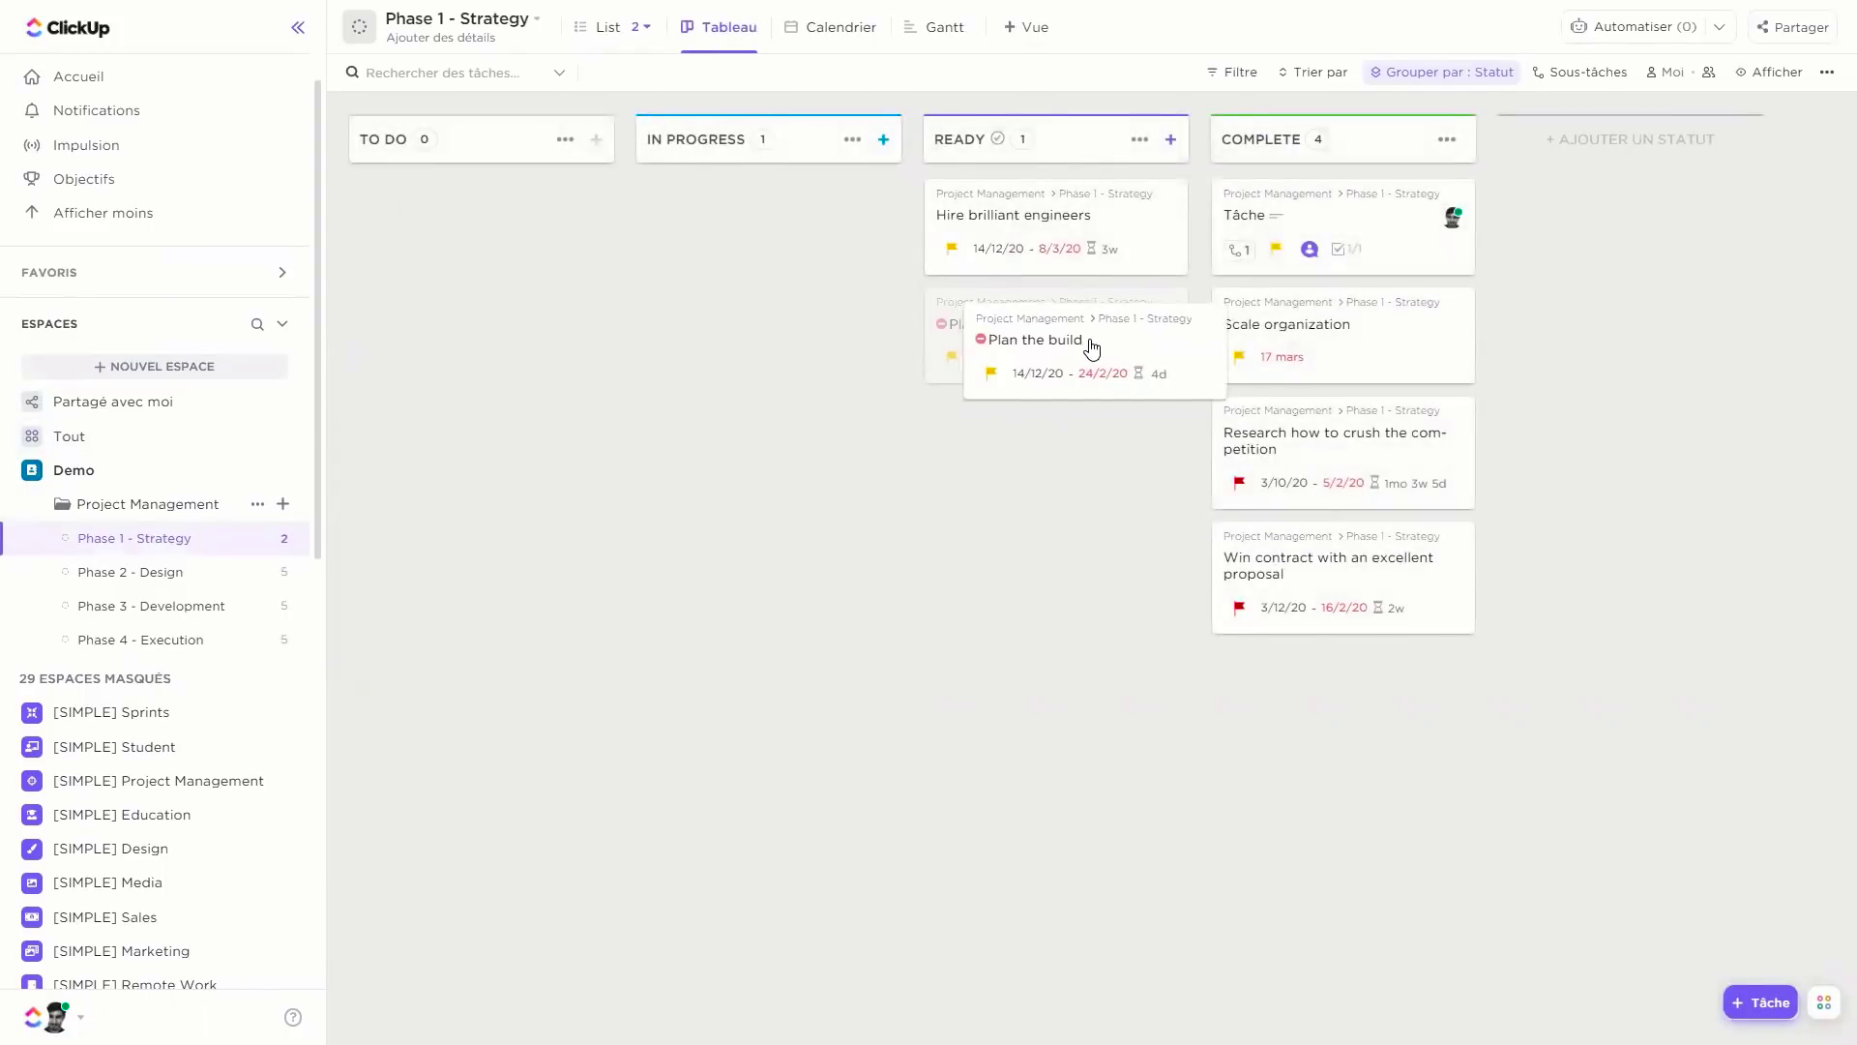
pyautogui.moveTo(1092, 346); pyautogui.dragTo(1088, 349)
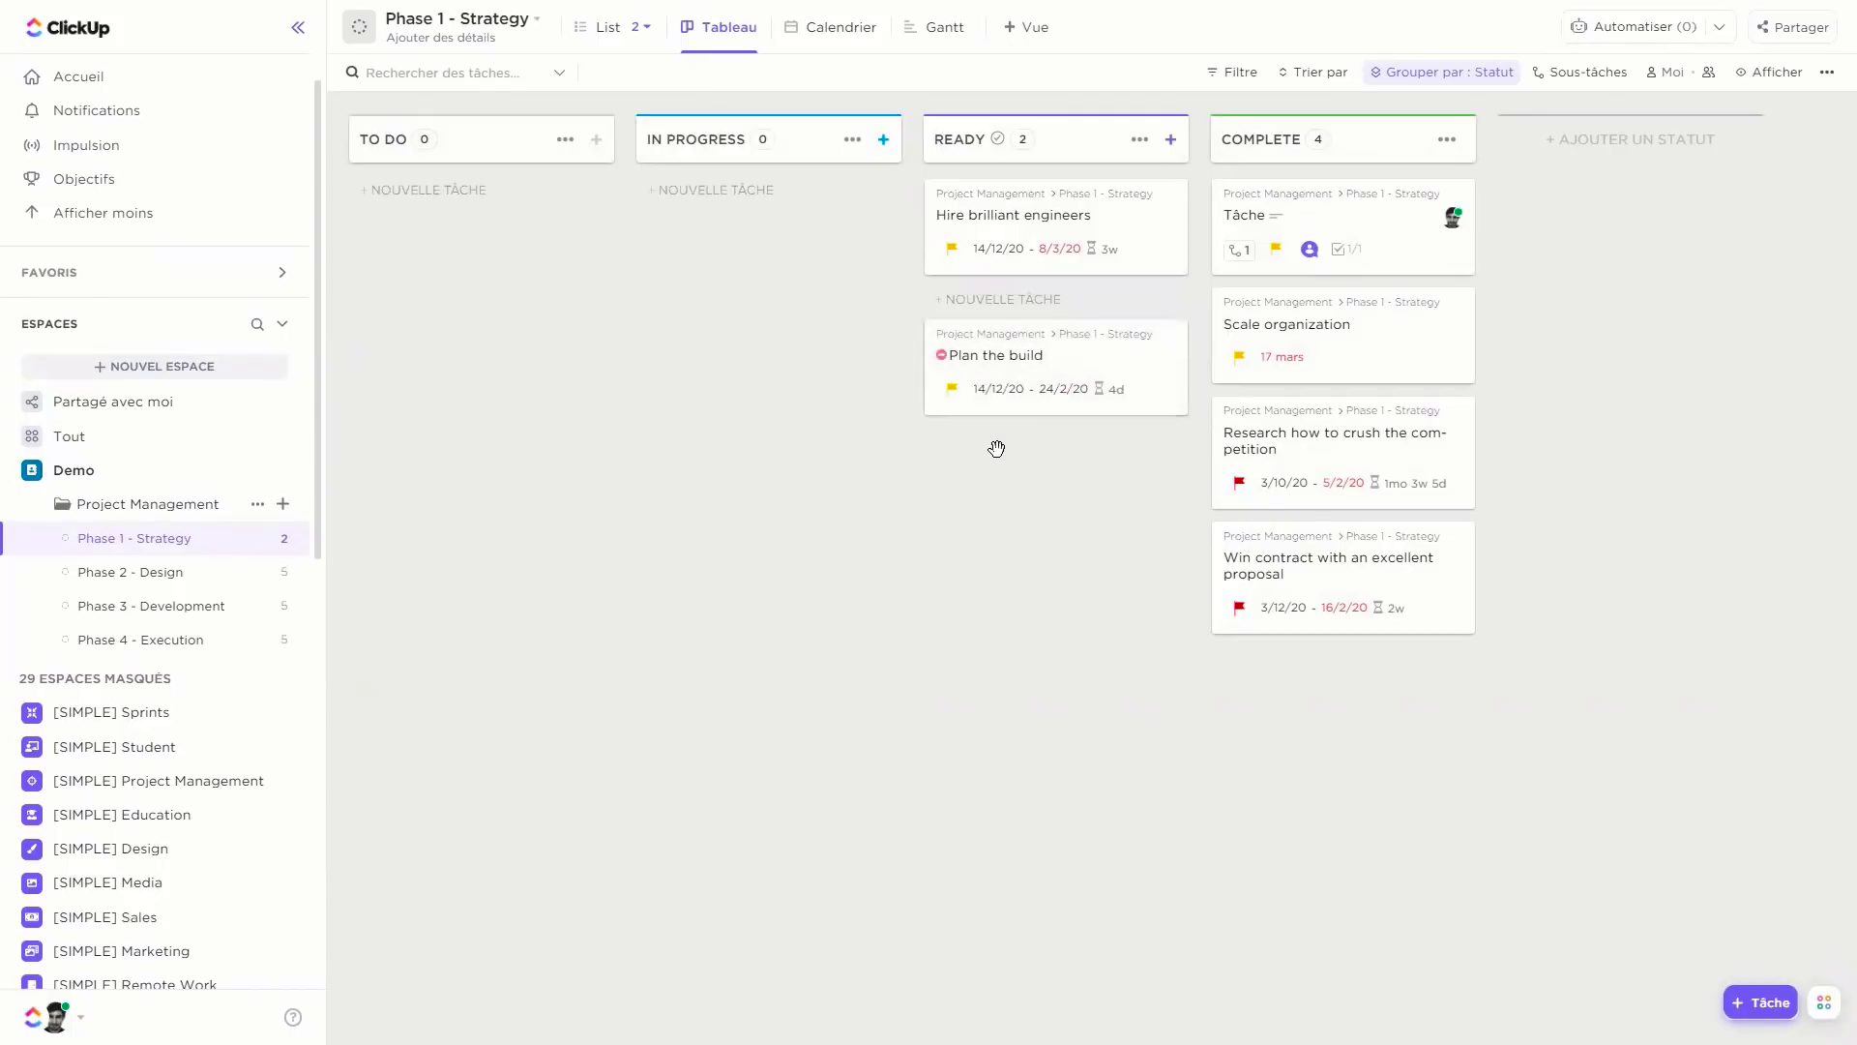
# Show Phase 1 - Strategy in its Calendrier view and look over the view types that can be added to the list.
pyautogui.click(837, 36)
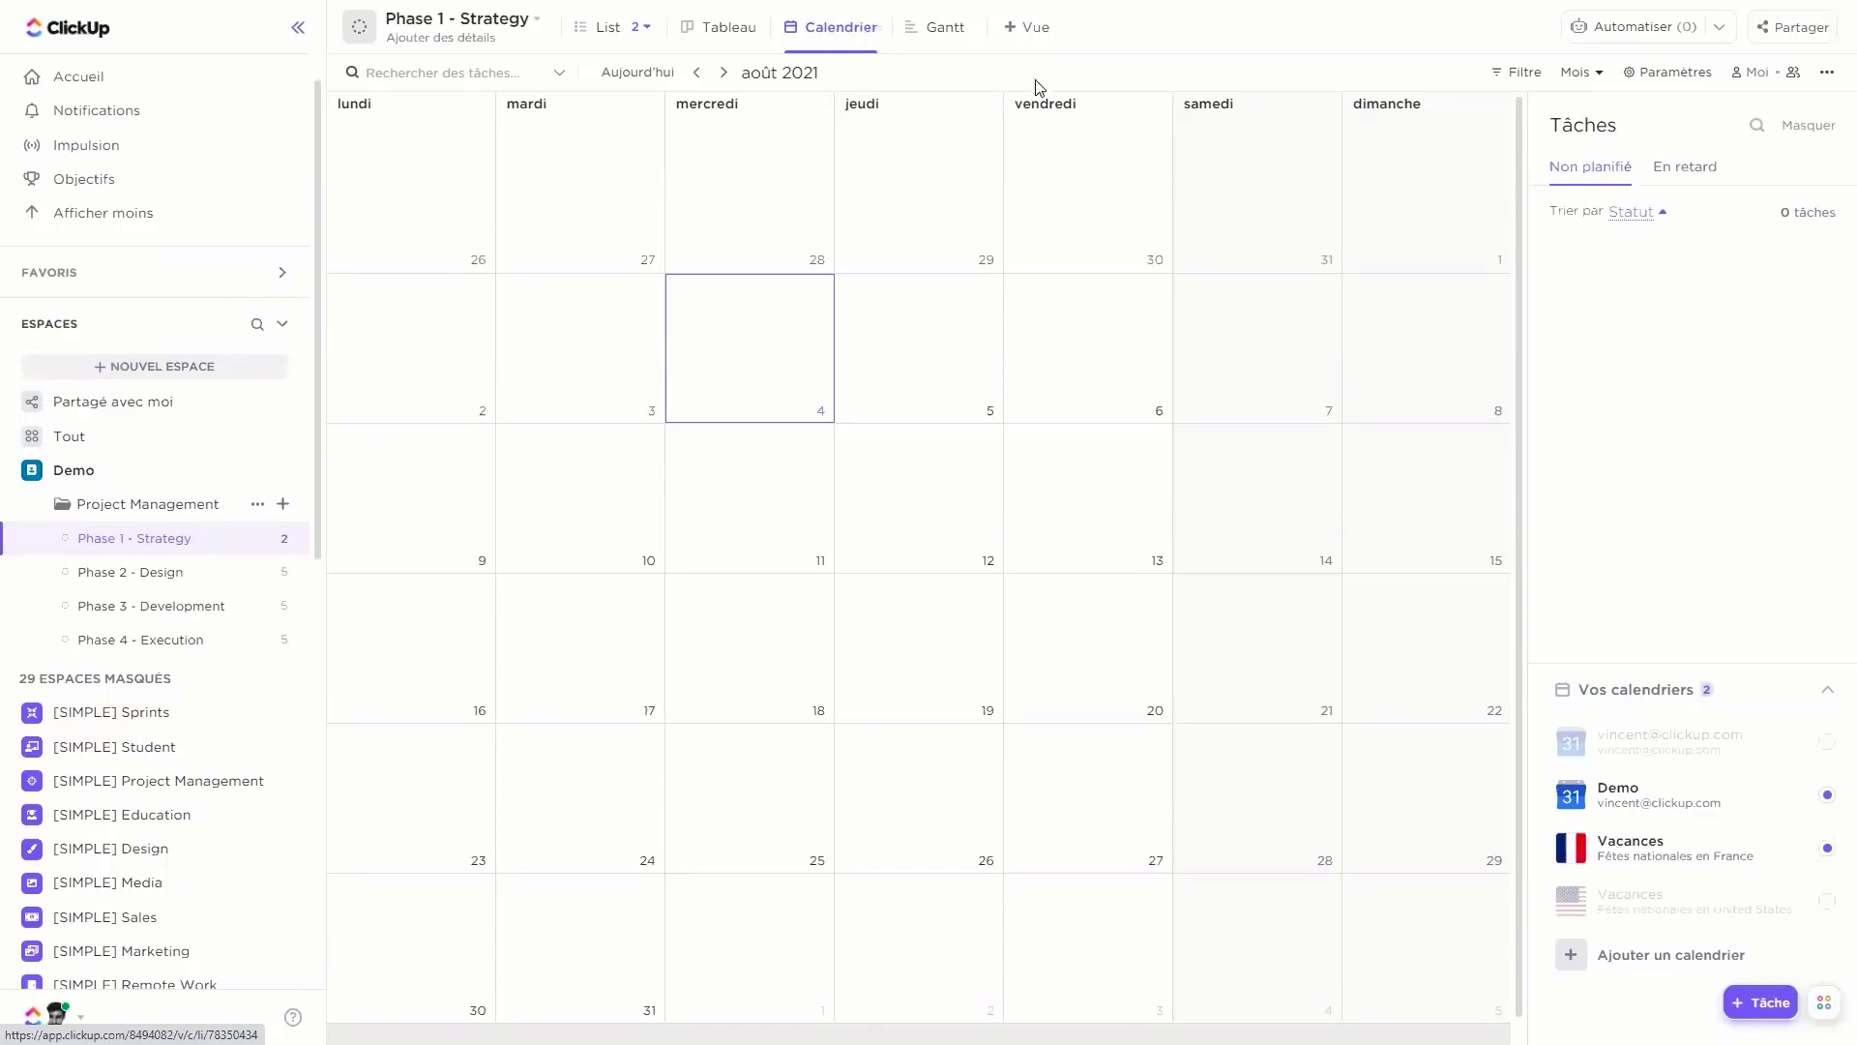
pyautogui.click(1032, 29)
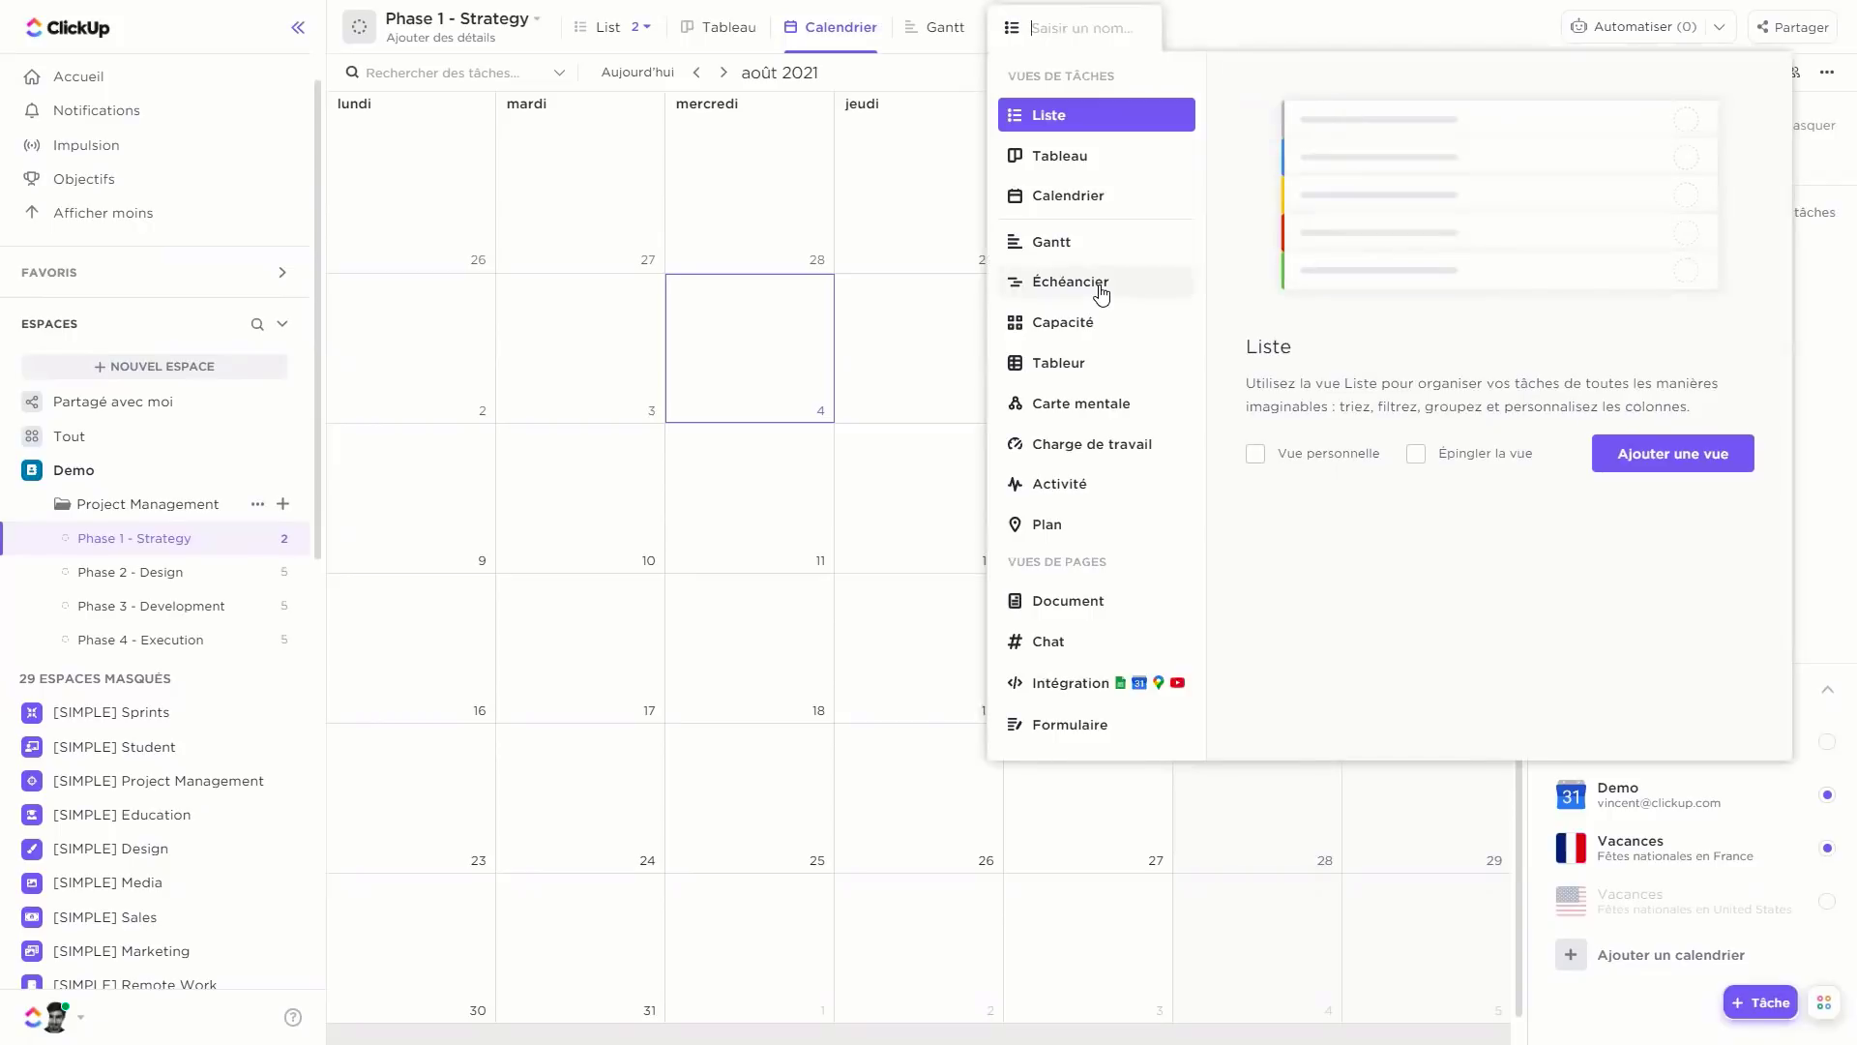
pyautogui.click(604, 36)
# Switch Phase 1 - Strategy to its List view and group the tasks by Date d'échéance.
pyautogui.click(604, 37)
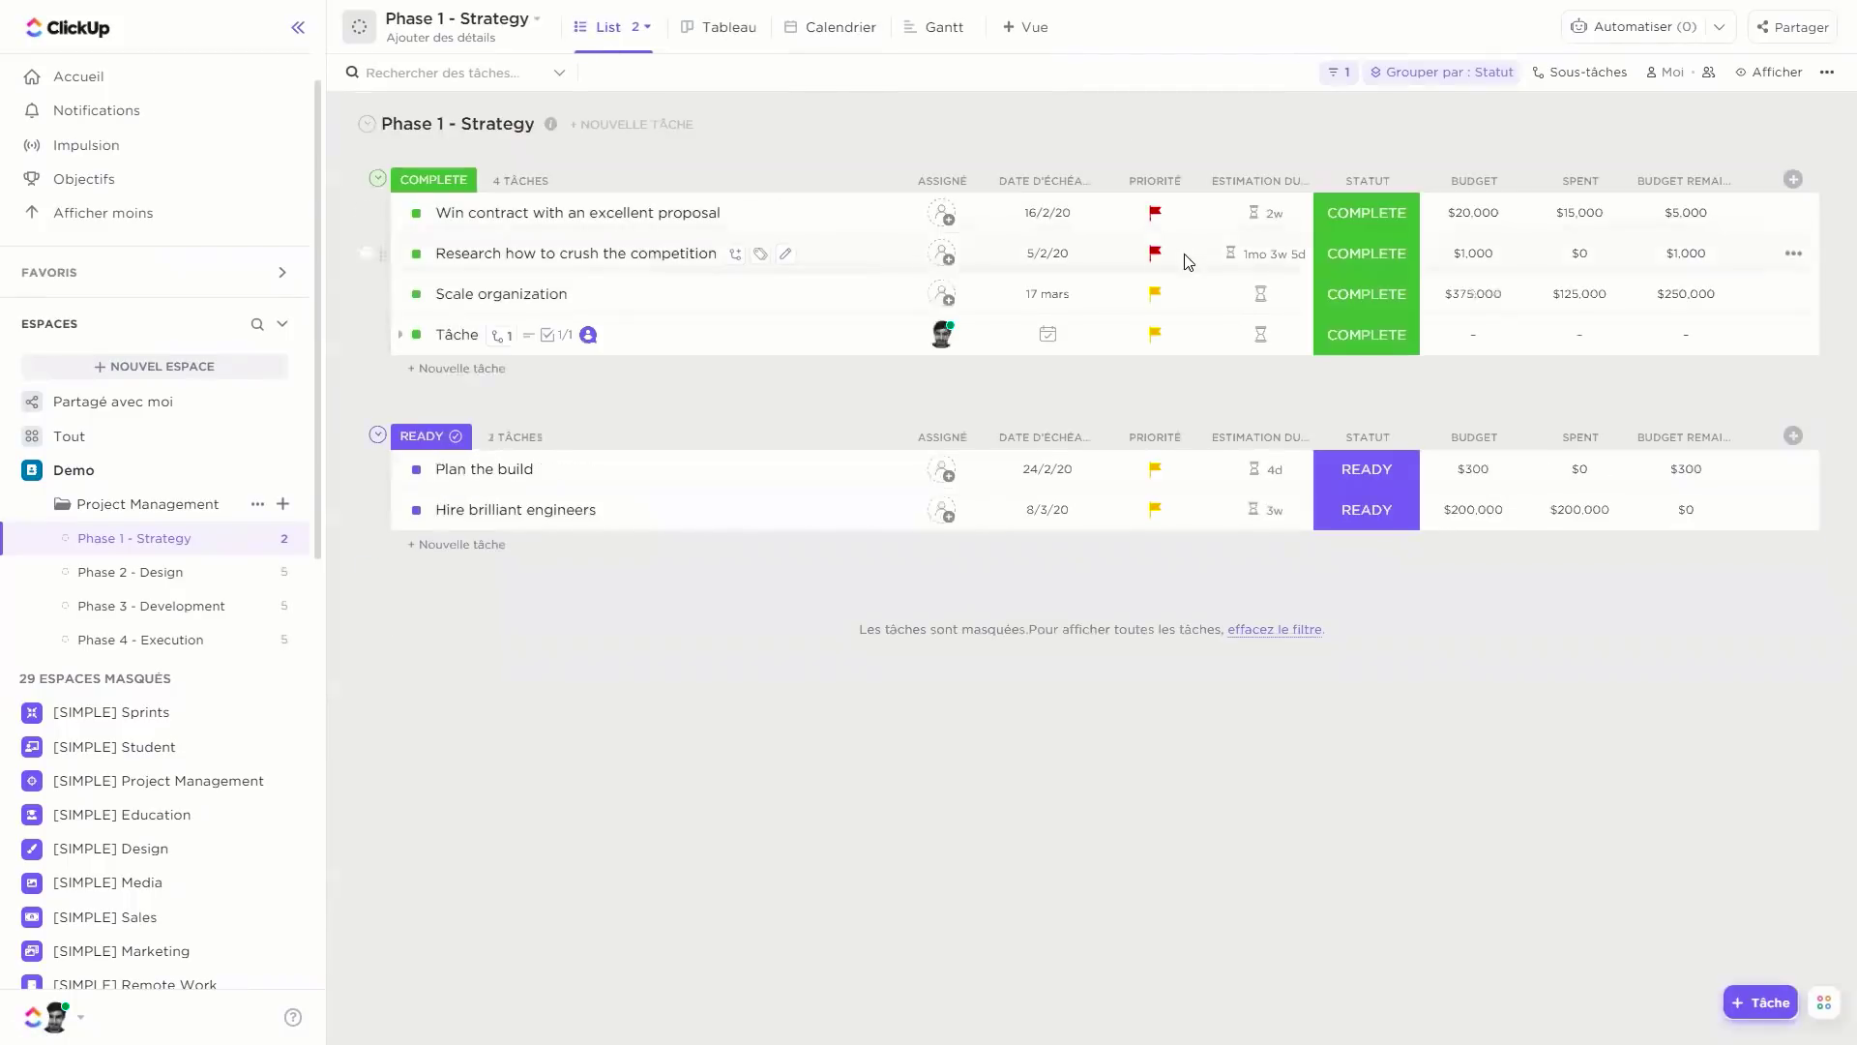
pyautogui.click(1446, 75)
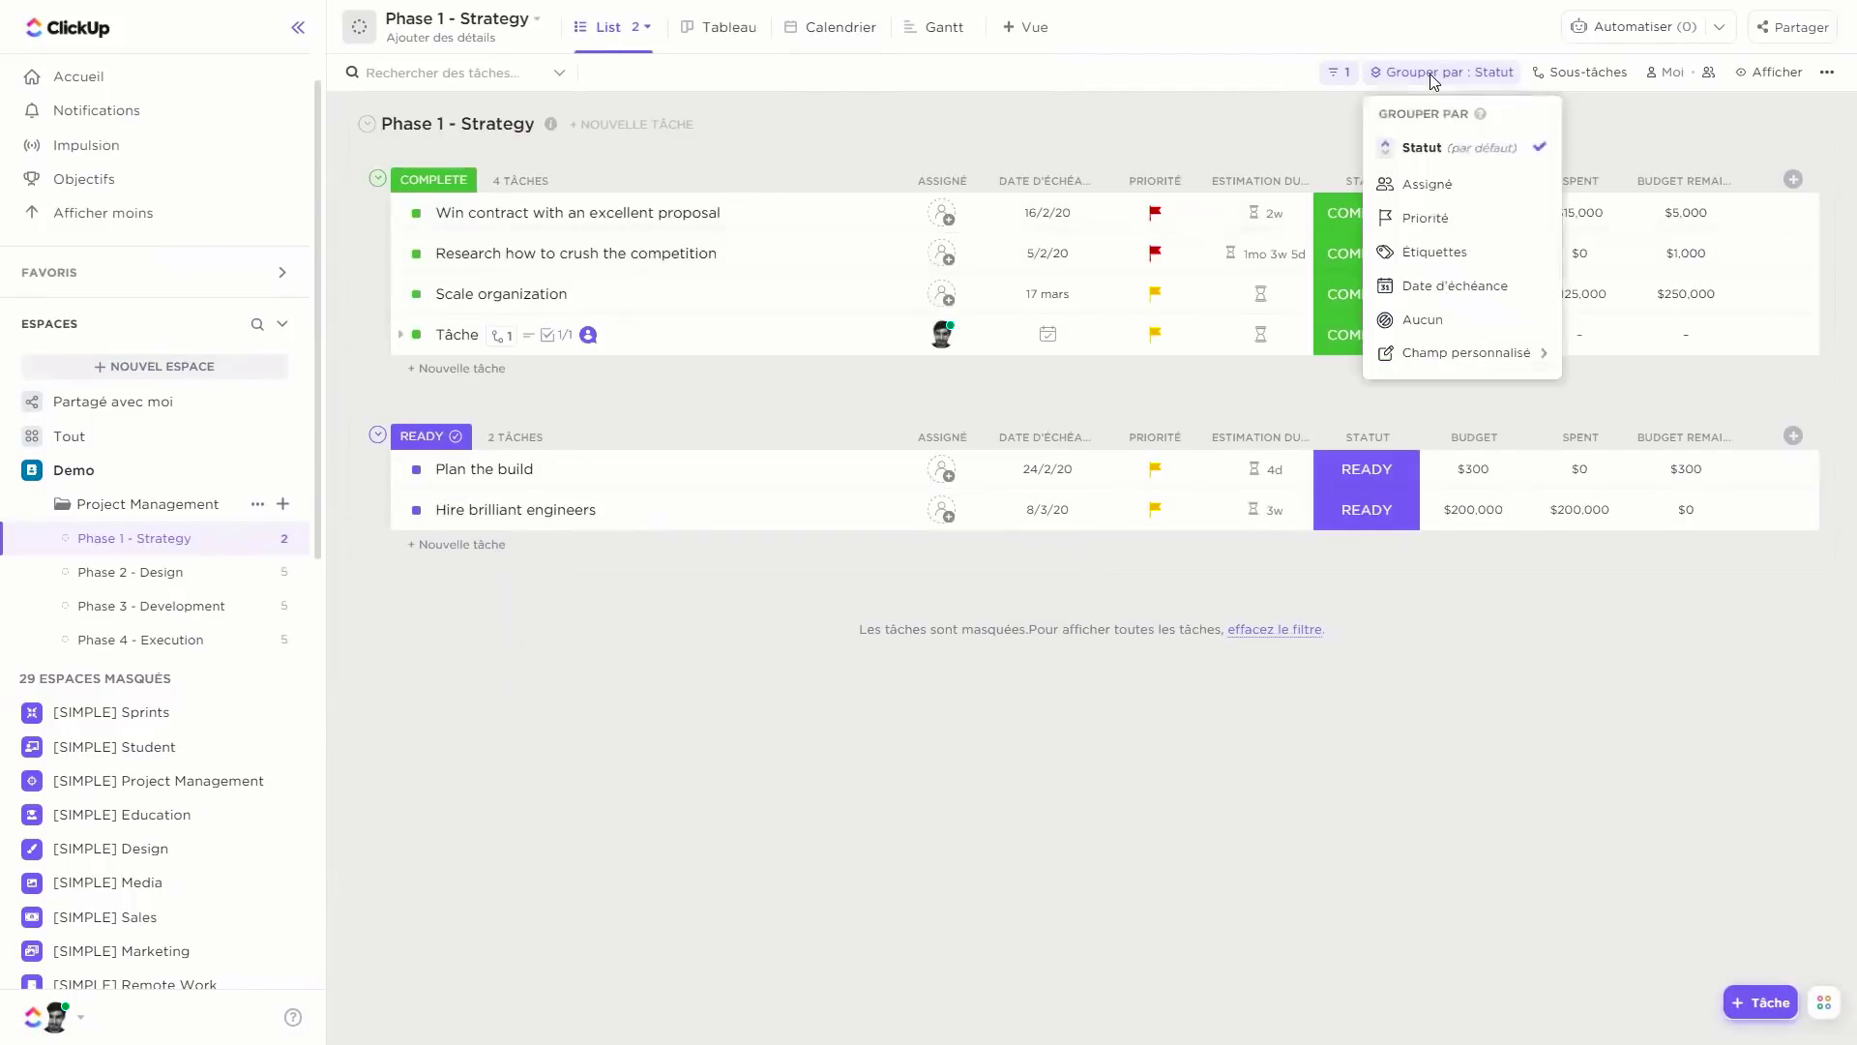
pyautogui.click(1445, 289)
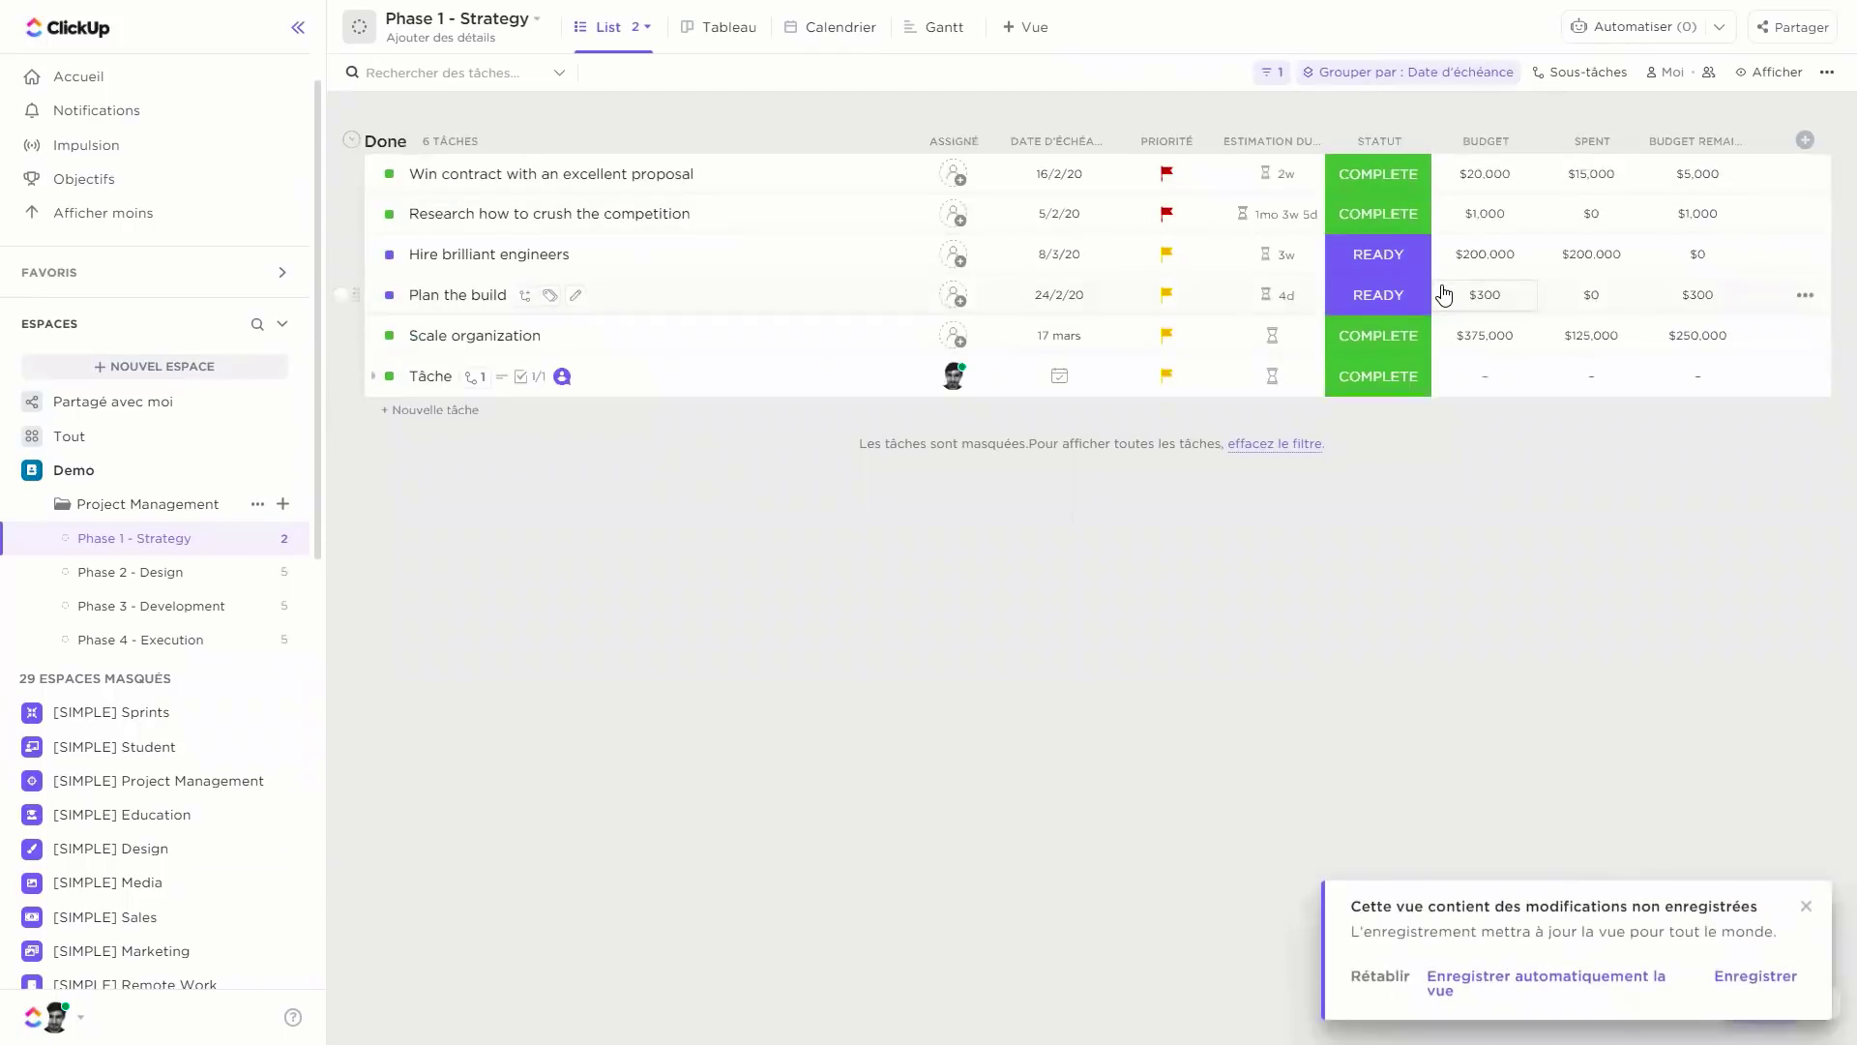
# Add a filter to the Phase 1 - Strategy list so that Priorité is Haute.
pyautogui.click(1270, 76)
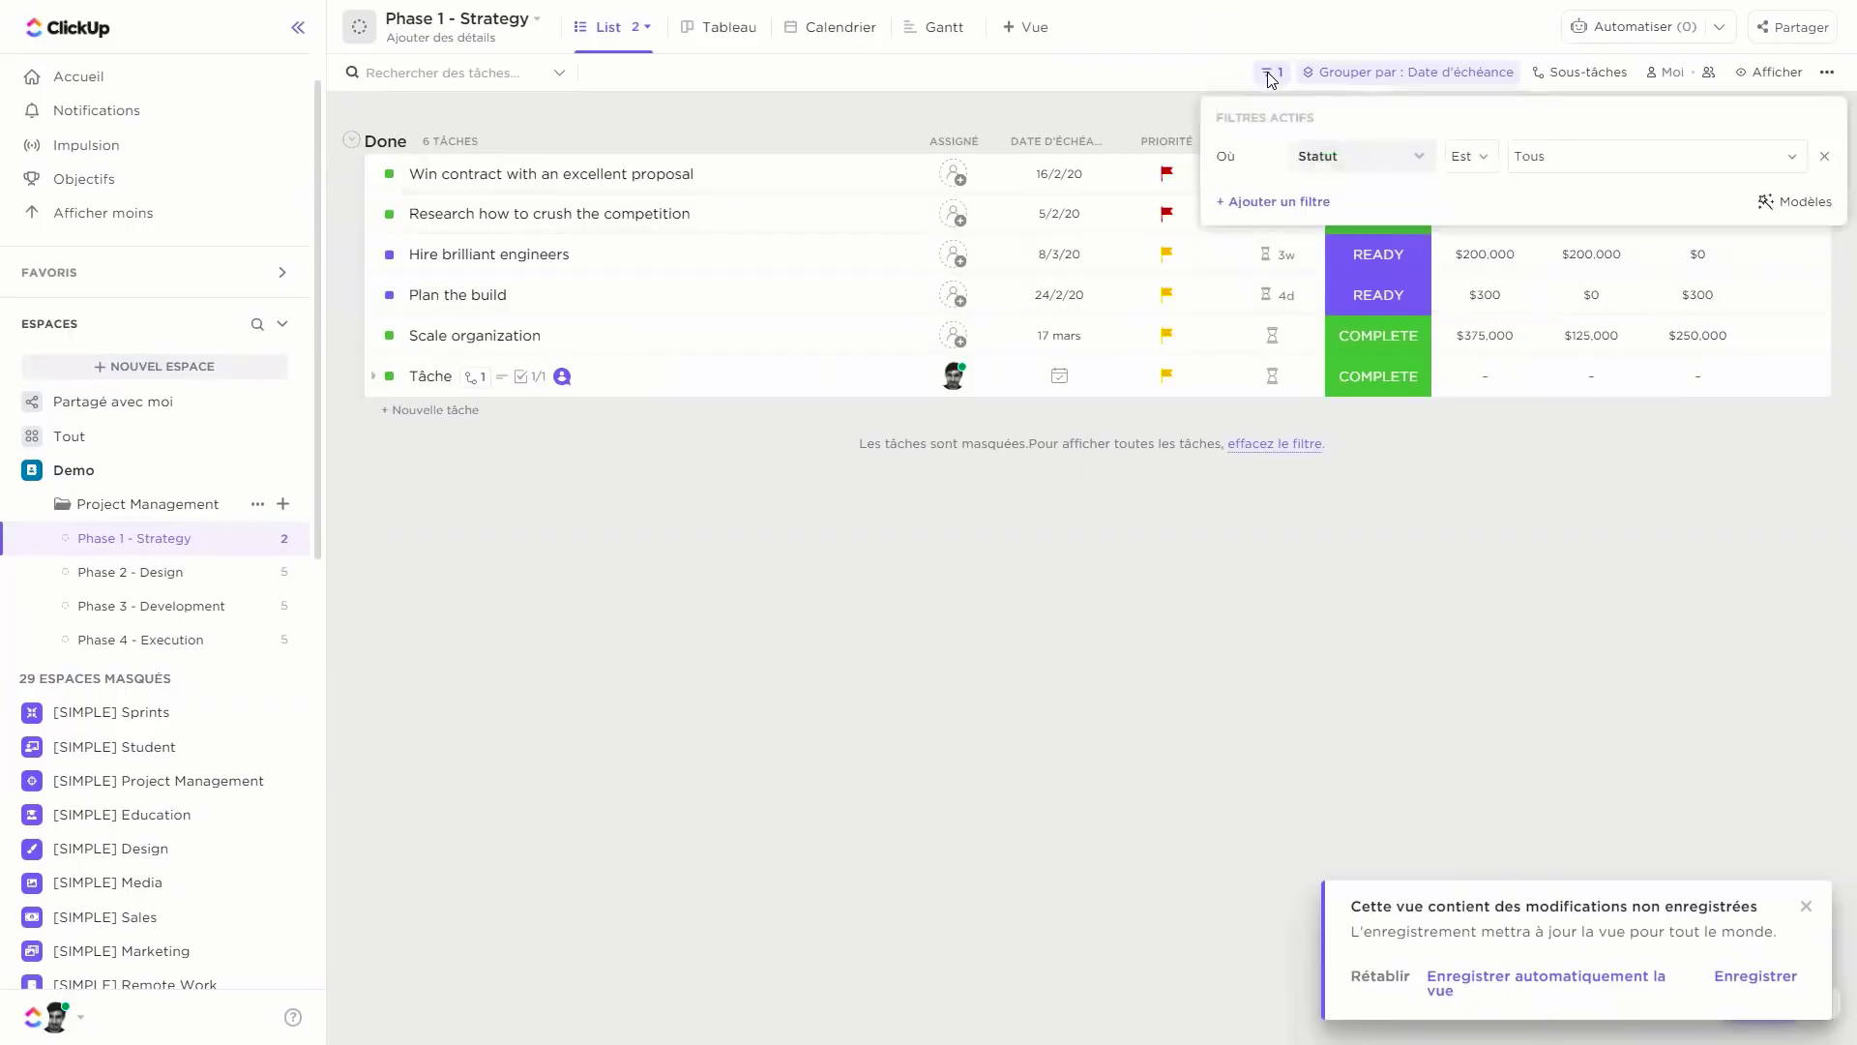
pyautogui.click(1297, 202)
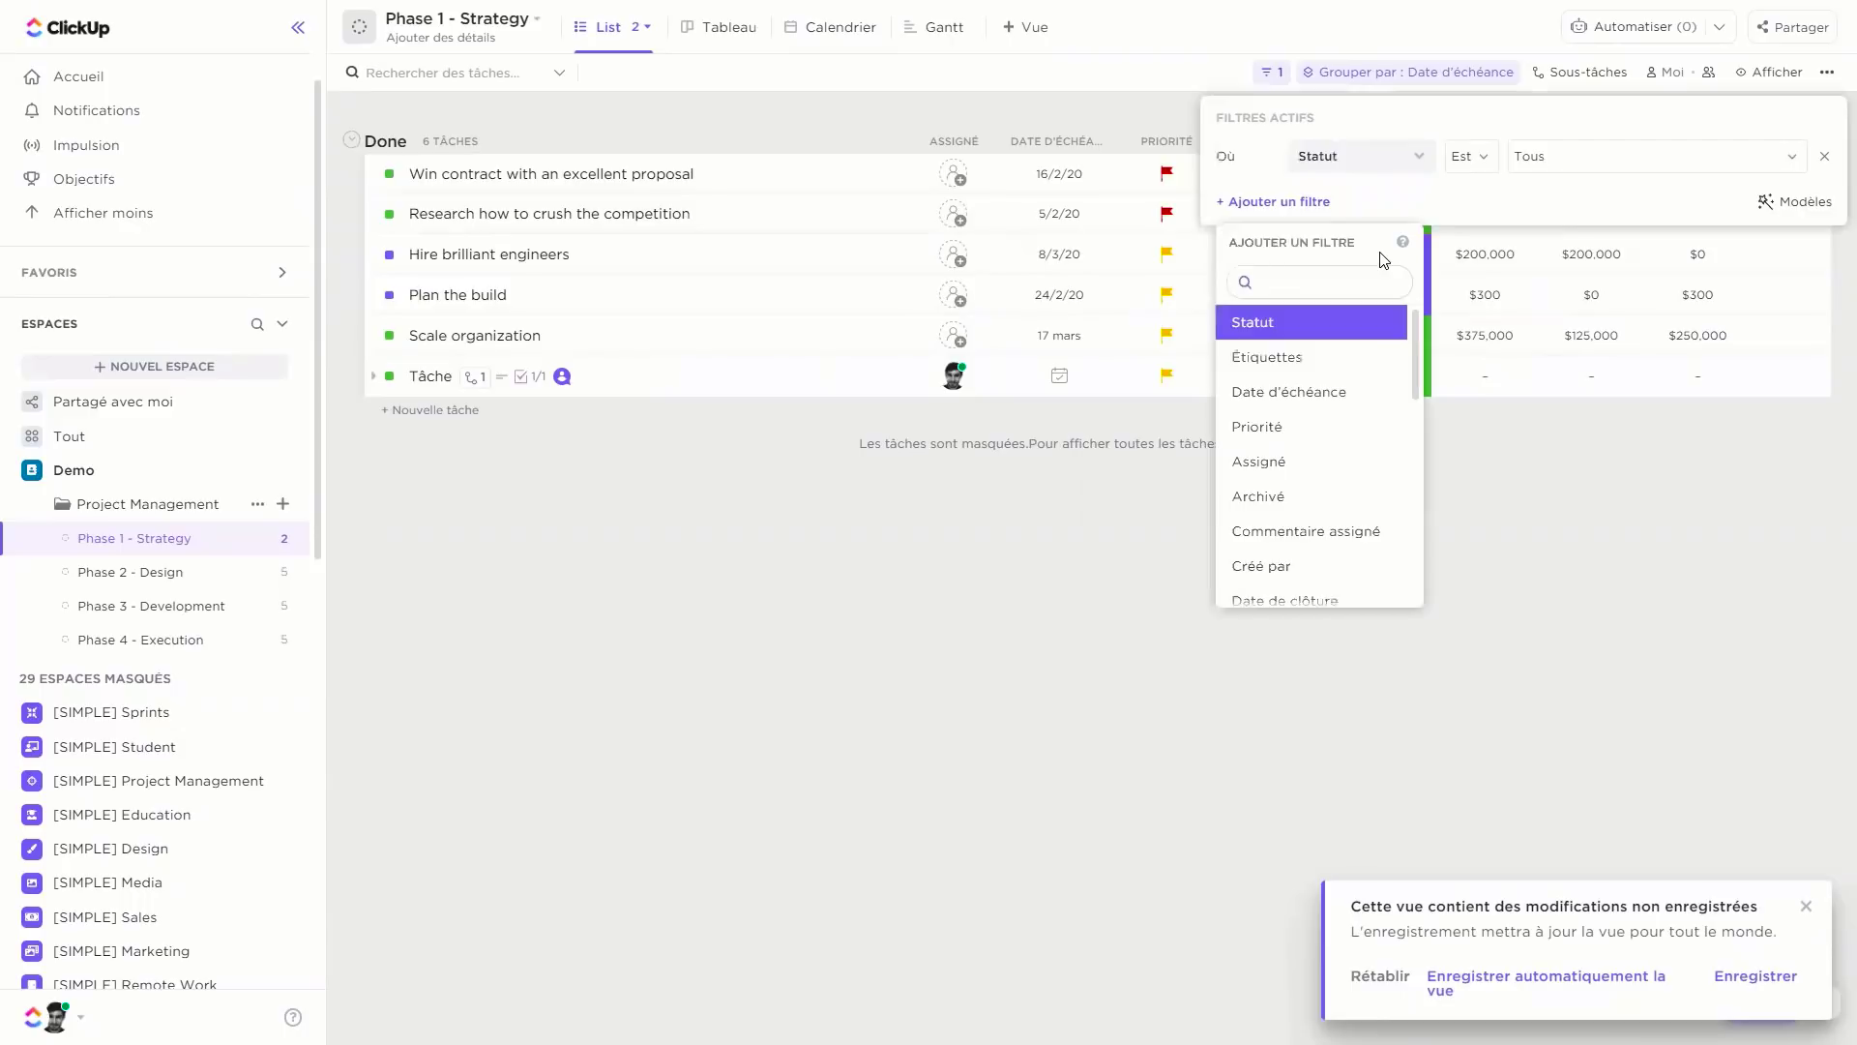
pyautogui.write('priorité')
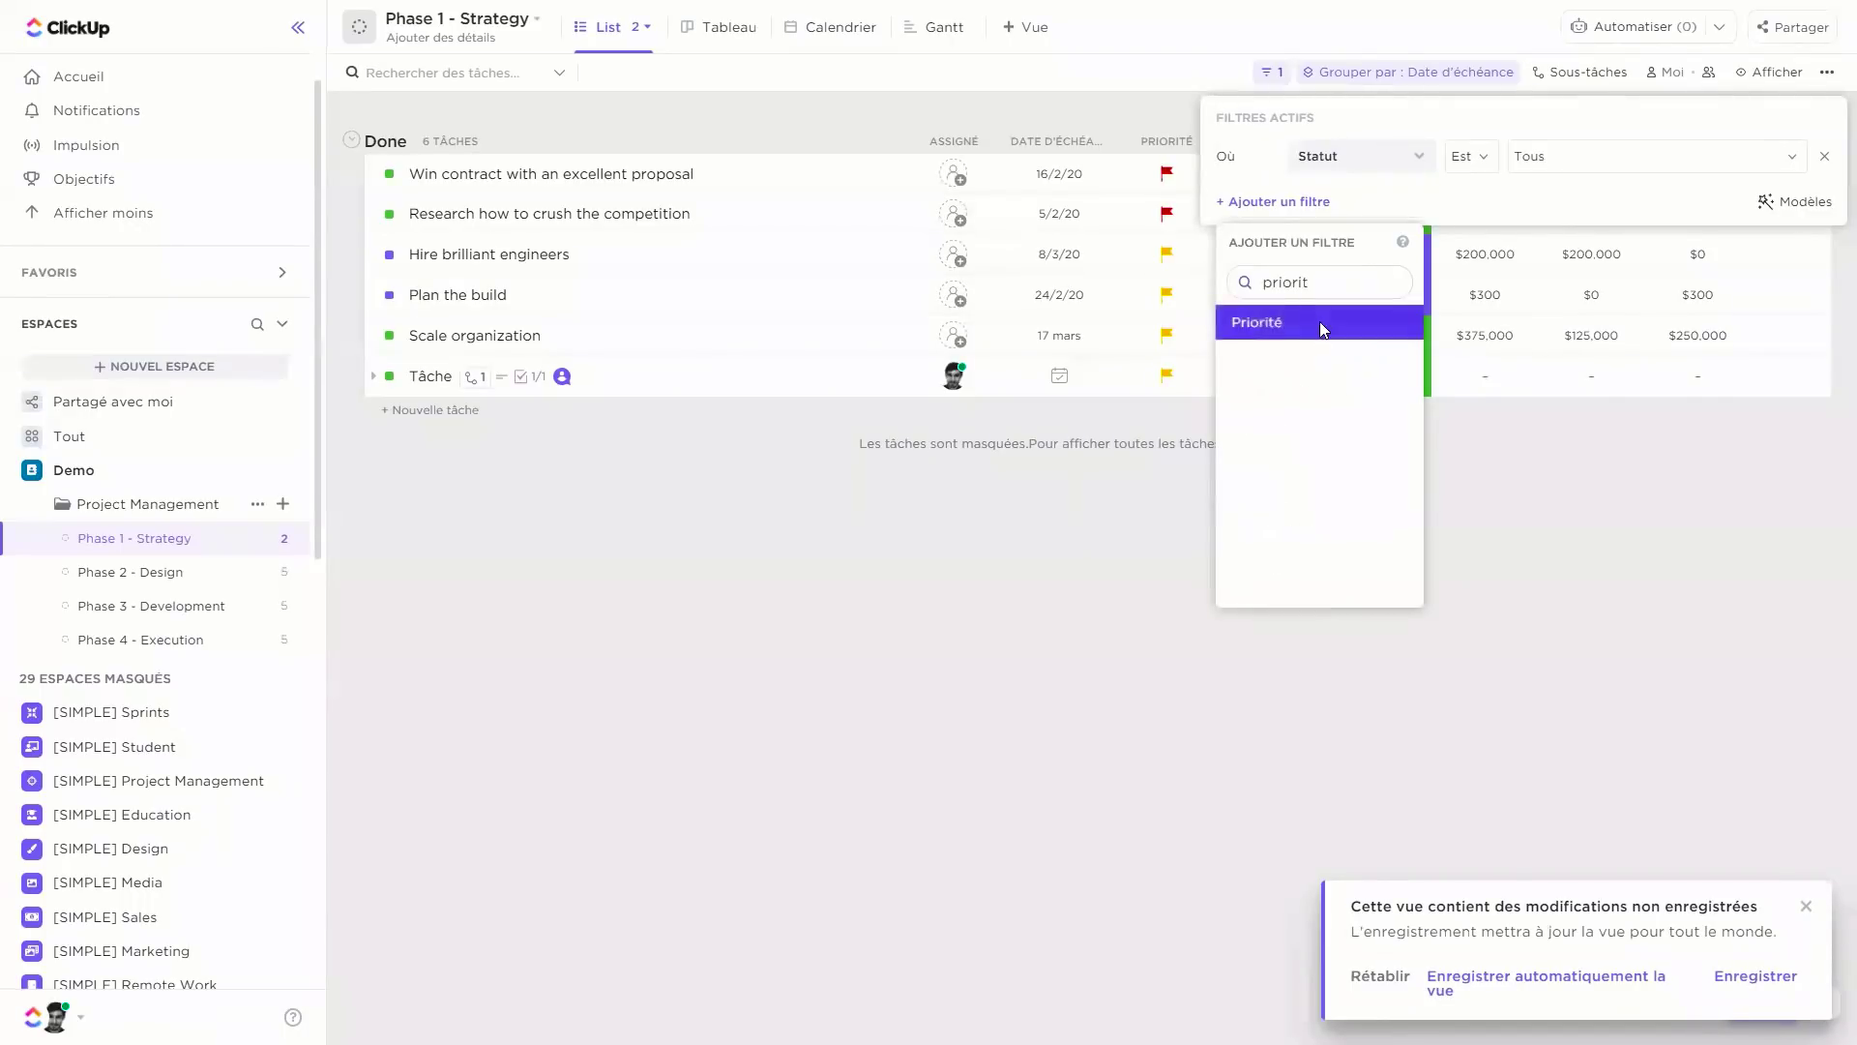
pyautogui.click(1322, 323)
pyautogui.click(1564, 207)
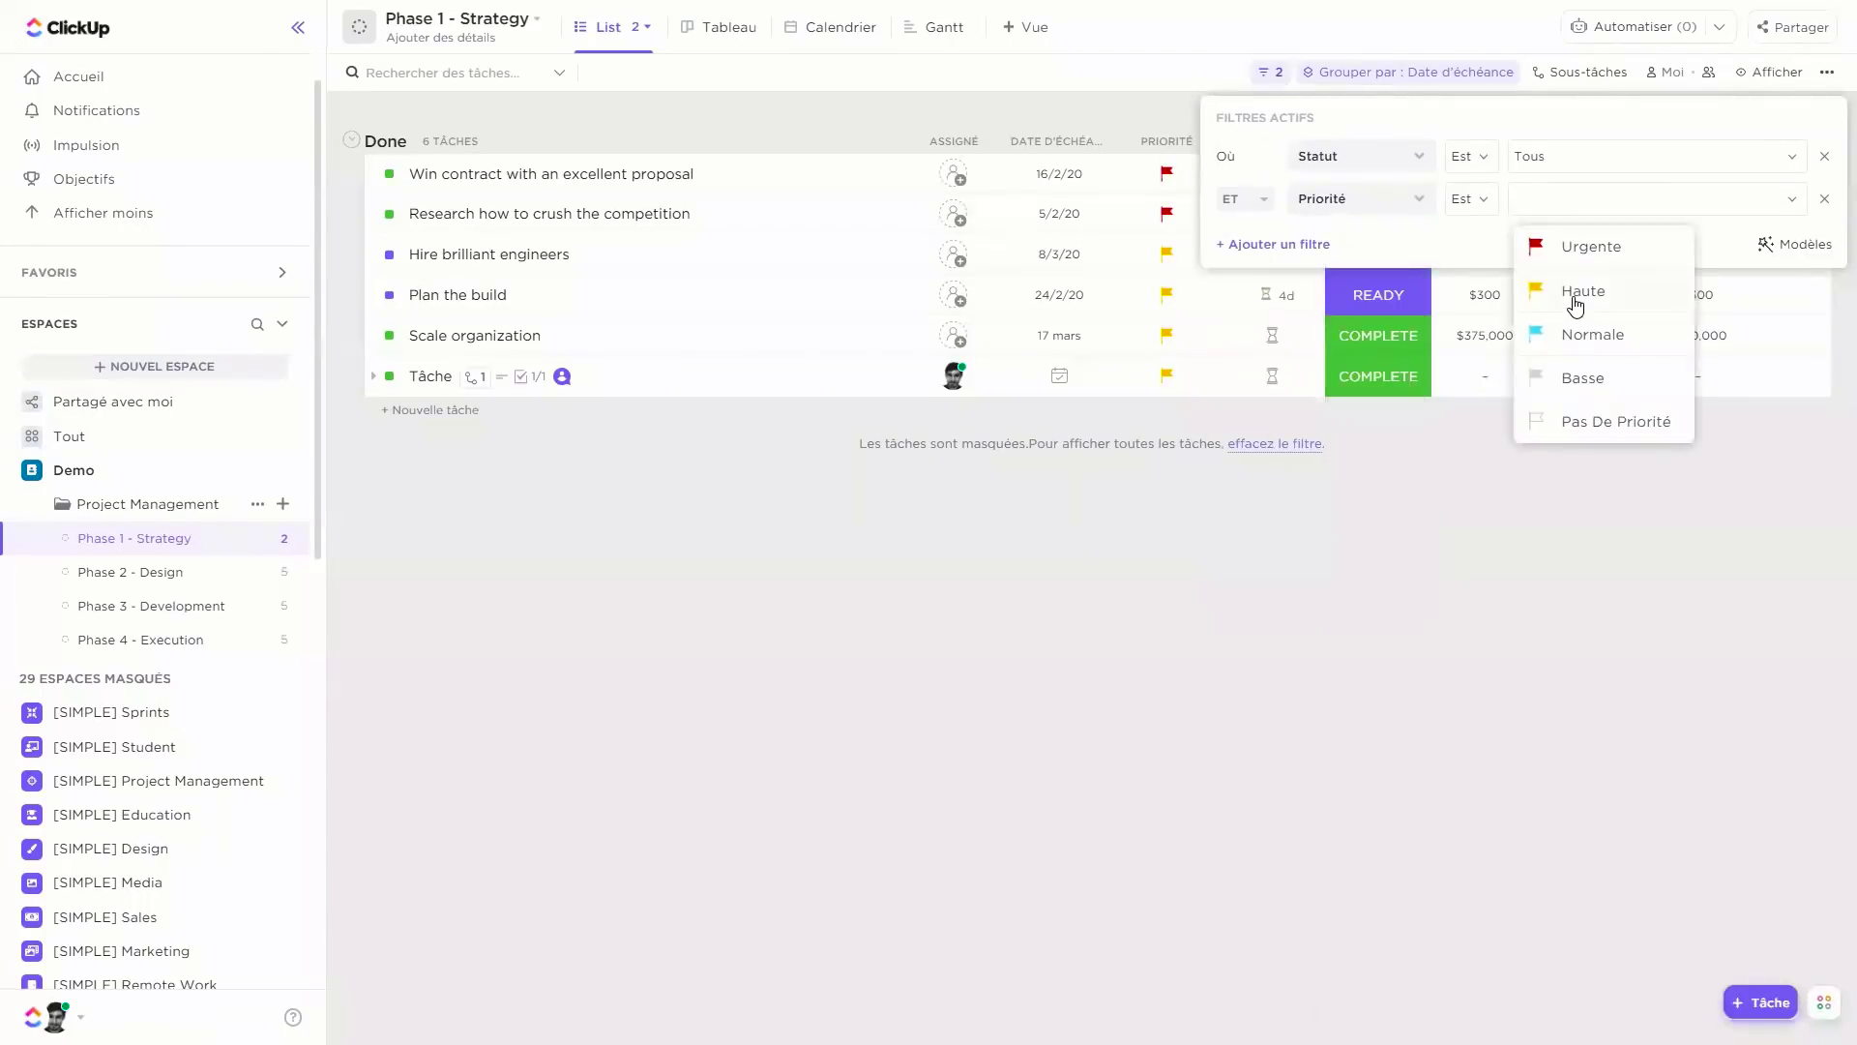
pyautogui.click(1573, 302)
pyautogui.click(1583, 424)
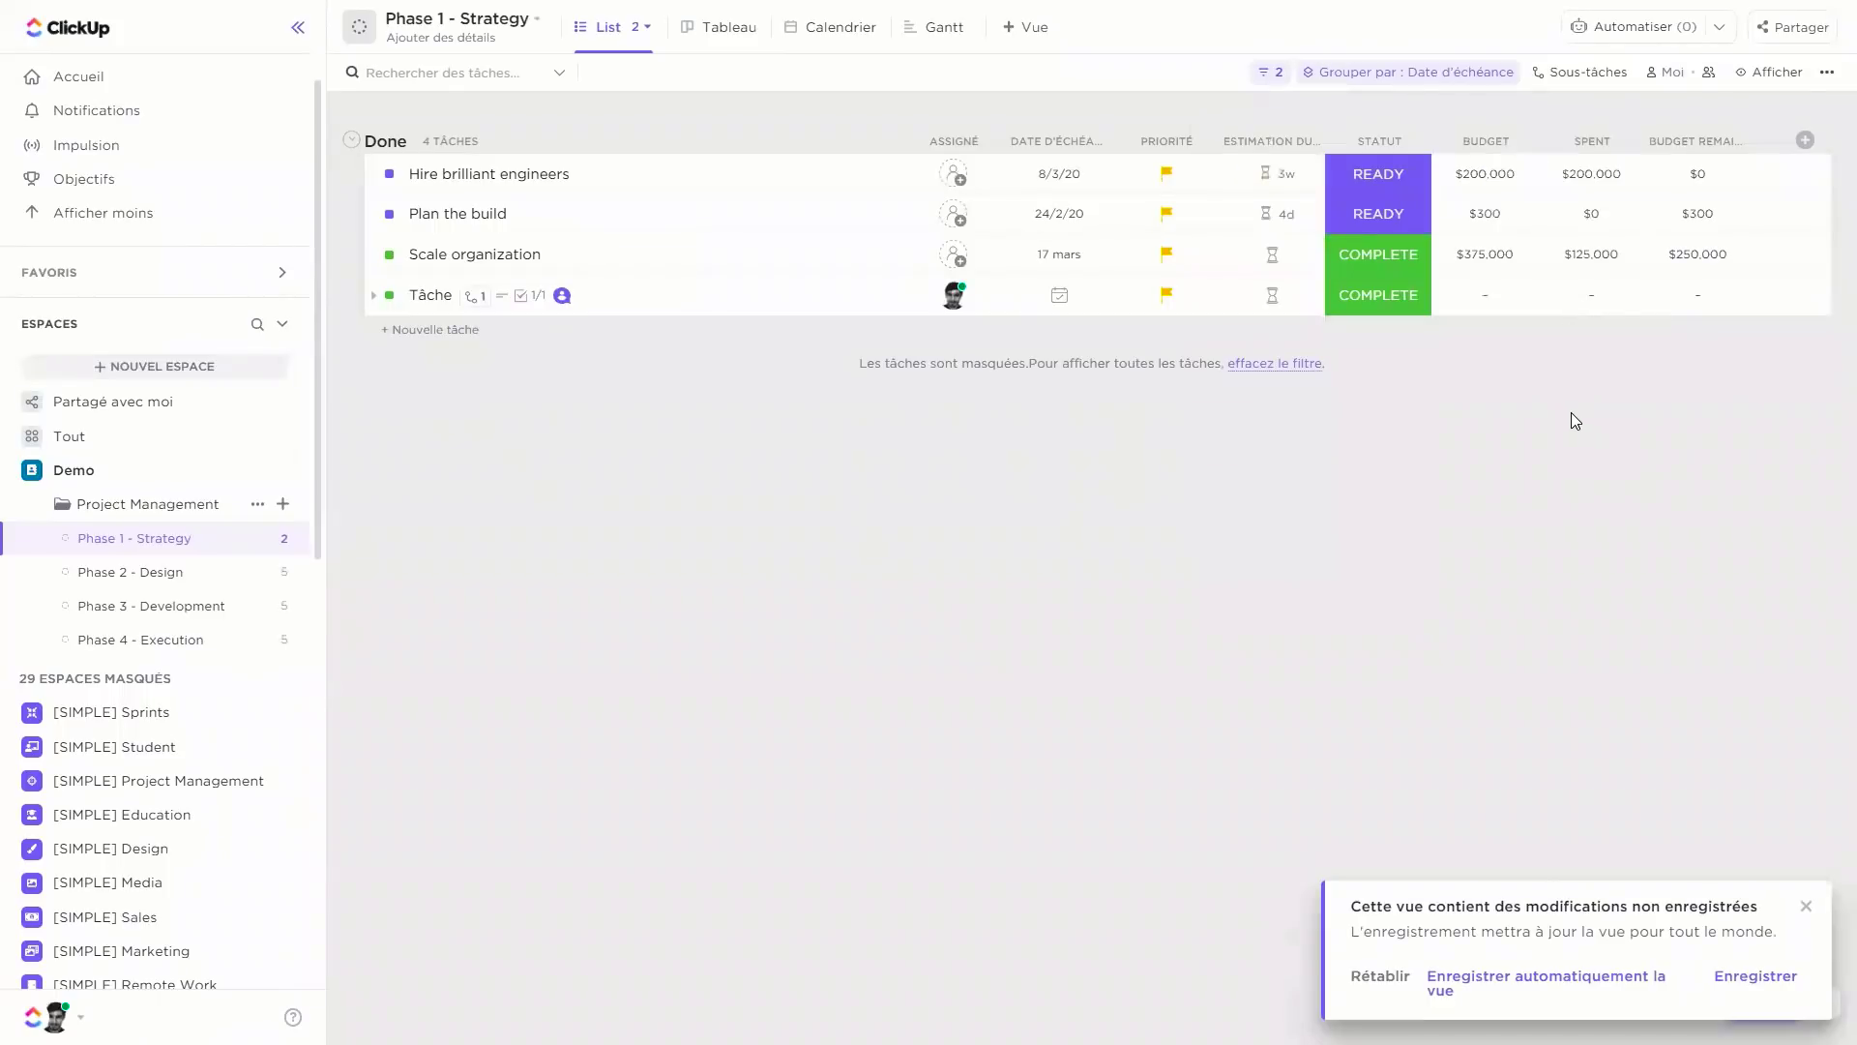
# Sort the filtered tasks by Date d'échéance, latest first, and switch the Moi mode on and off again.
pyautogui.click(1055, 150)
pyautogui.click(1054, 190)
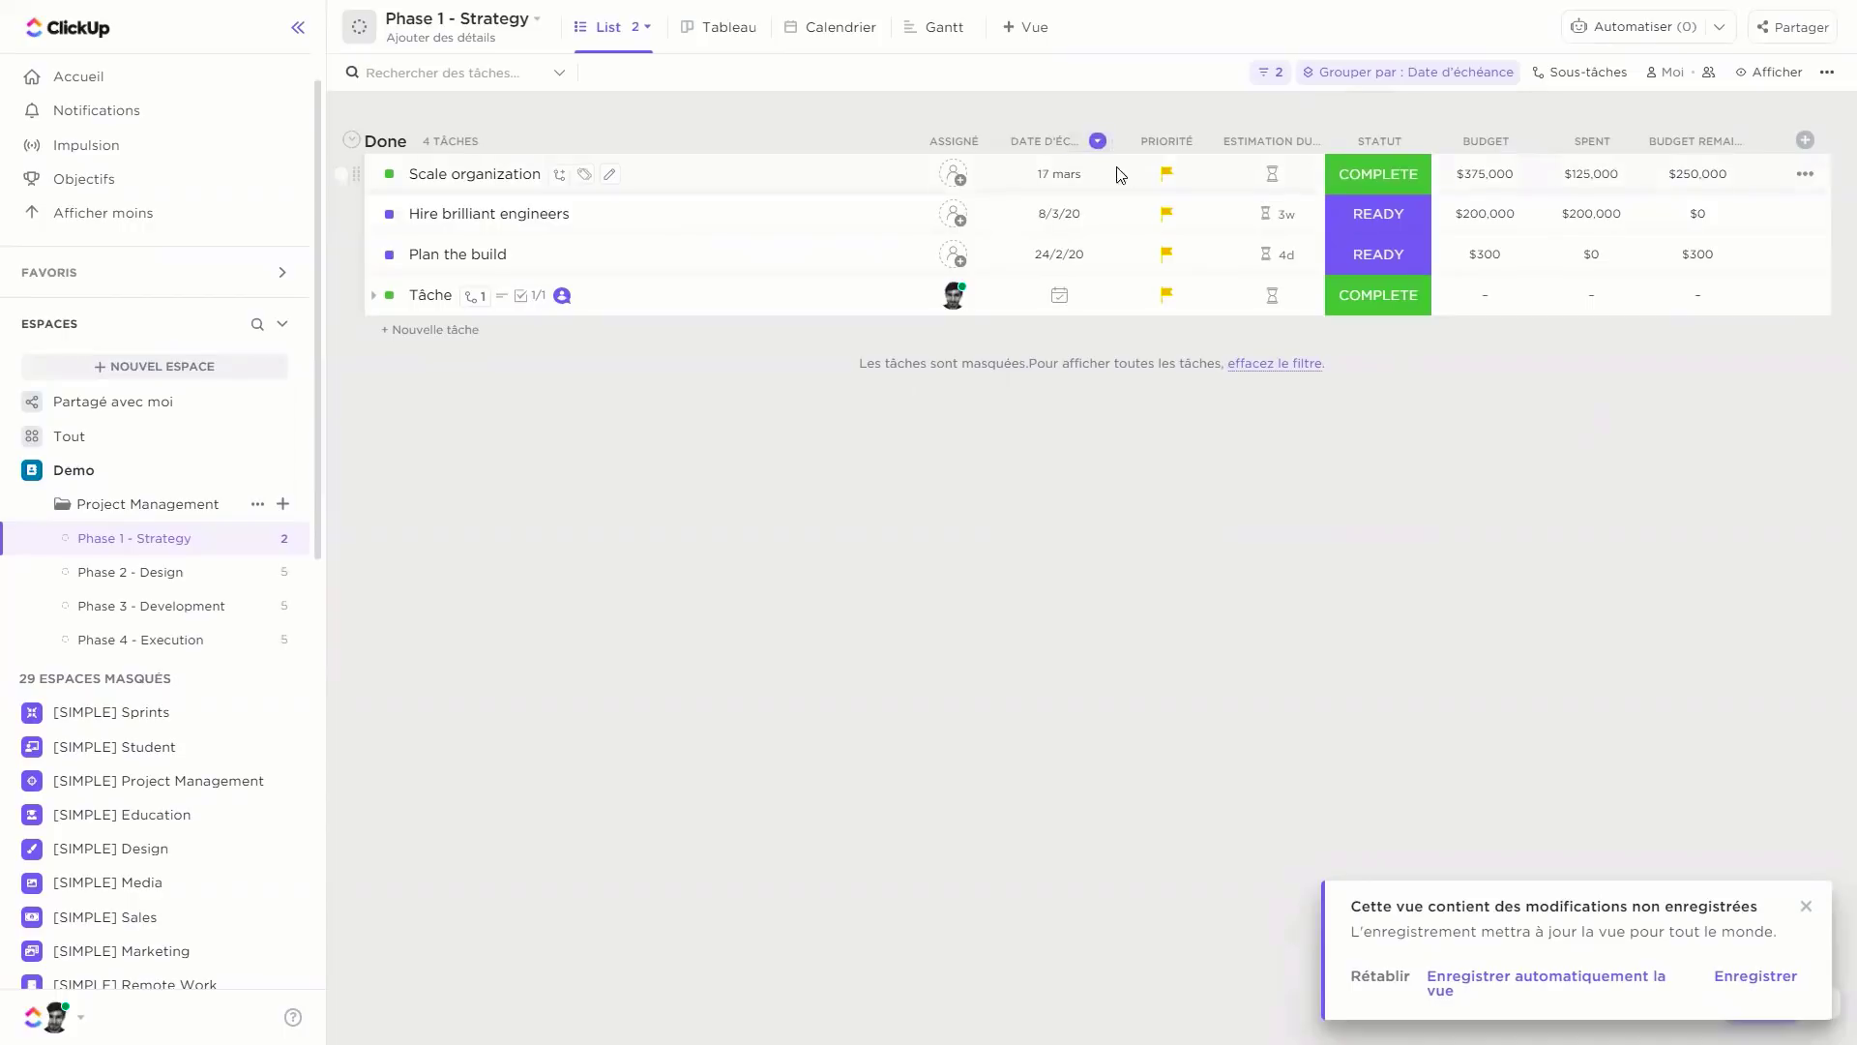
pyautogui.click(1670, 83)
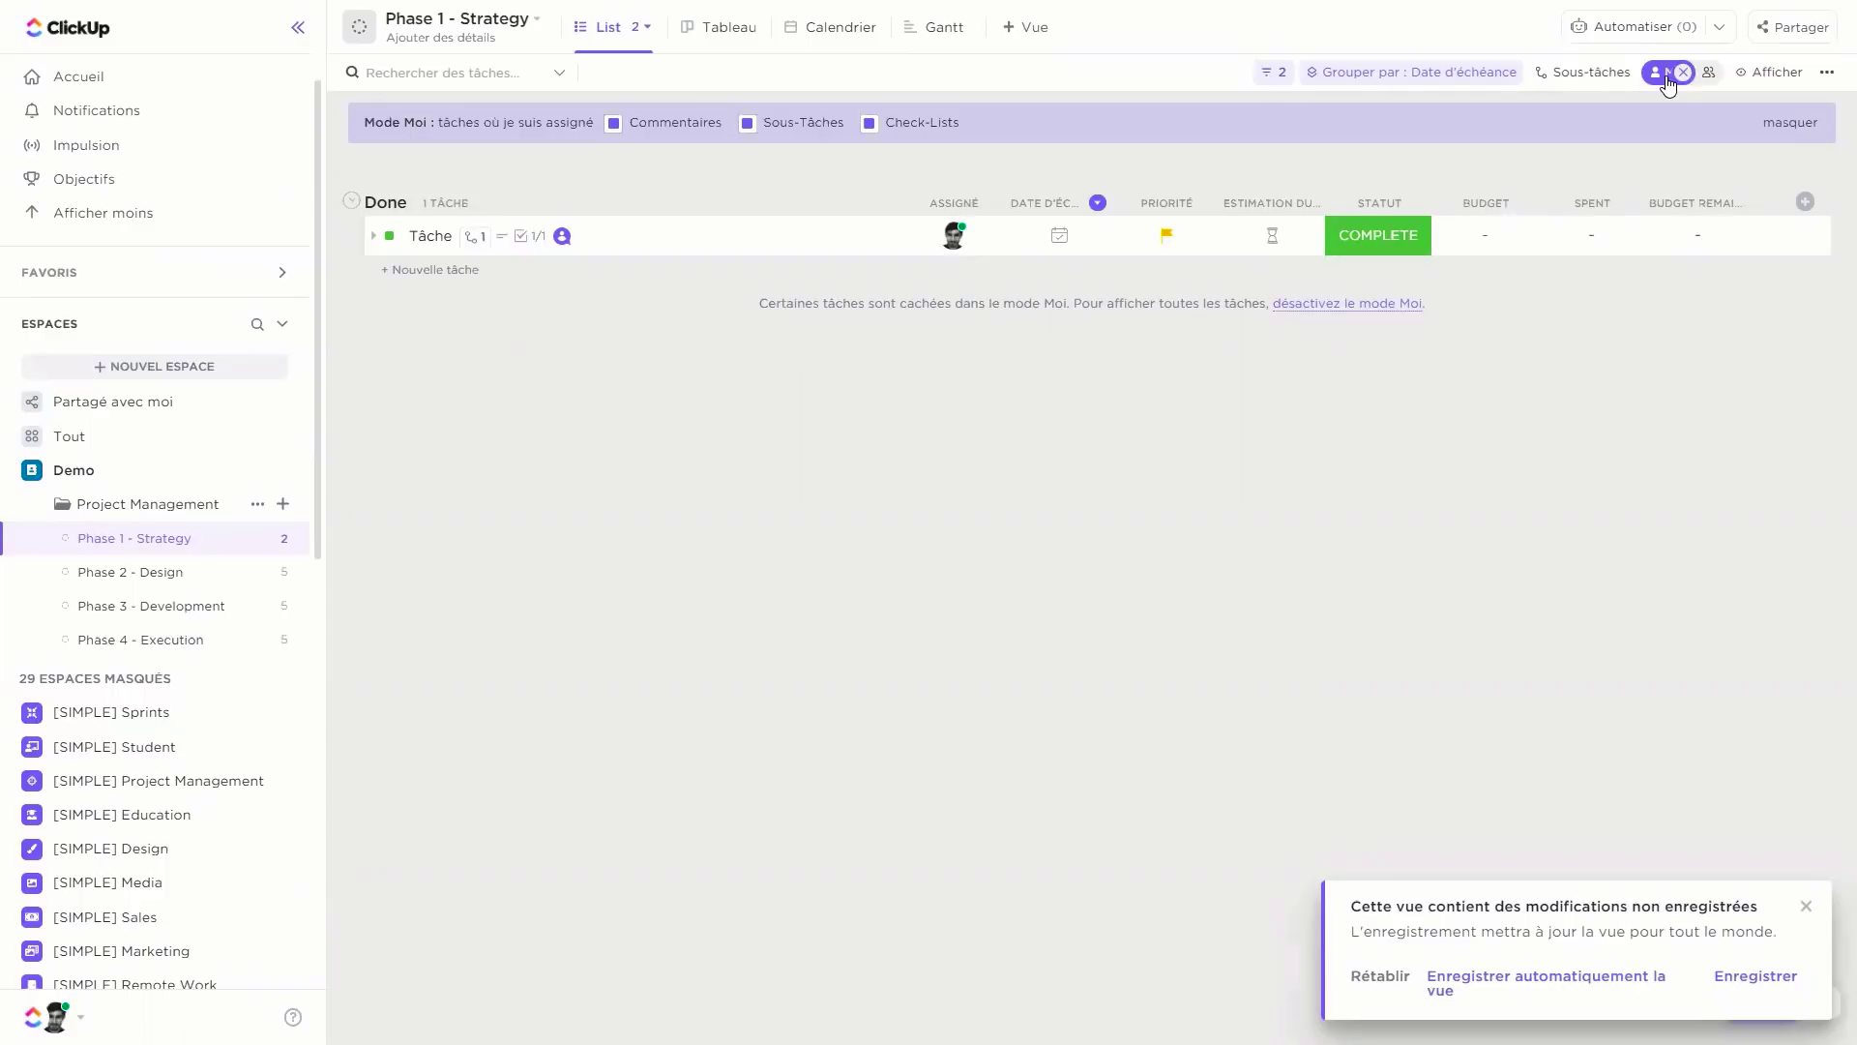
pyautogui.click(1668, 79)
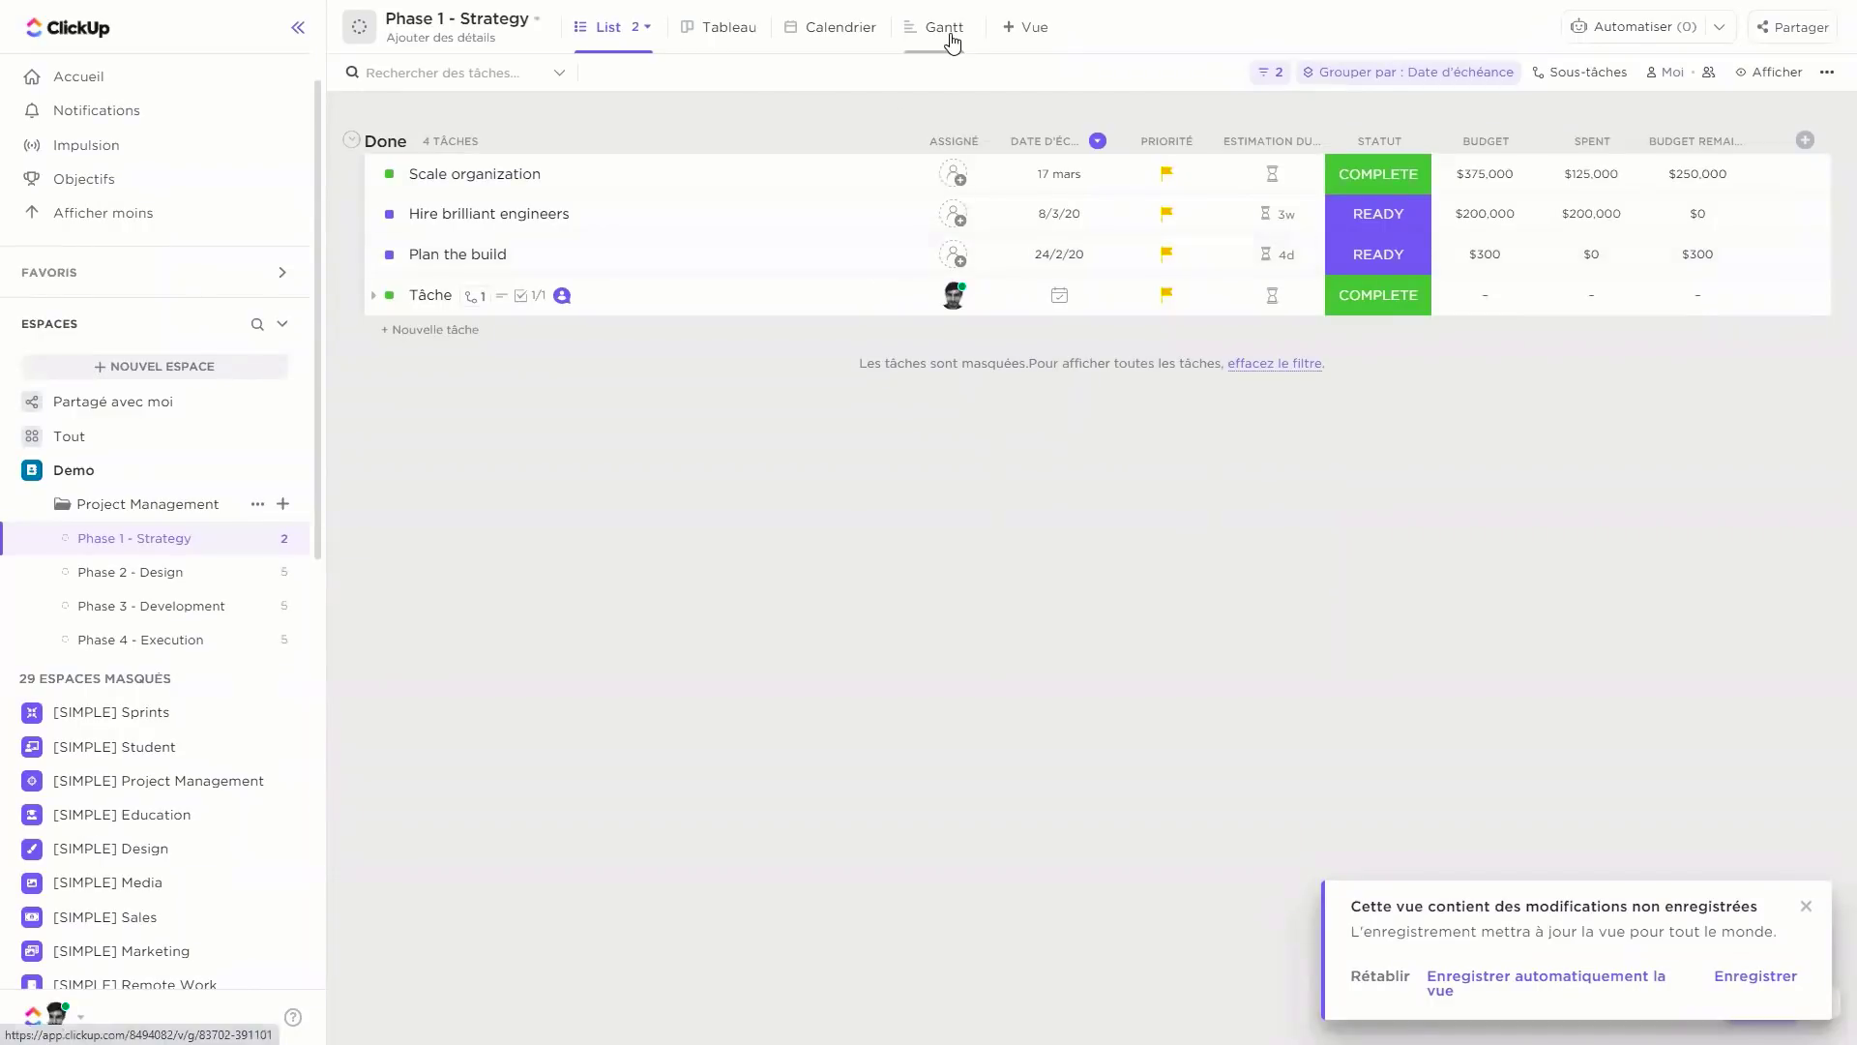
# Look over the view types that can be added to the list, previewing Plan and Charge de travail.
pyautogui.click(1030, 31)
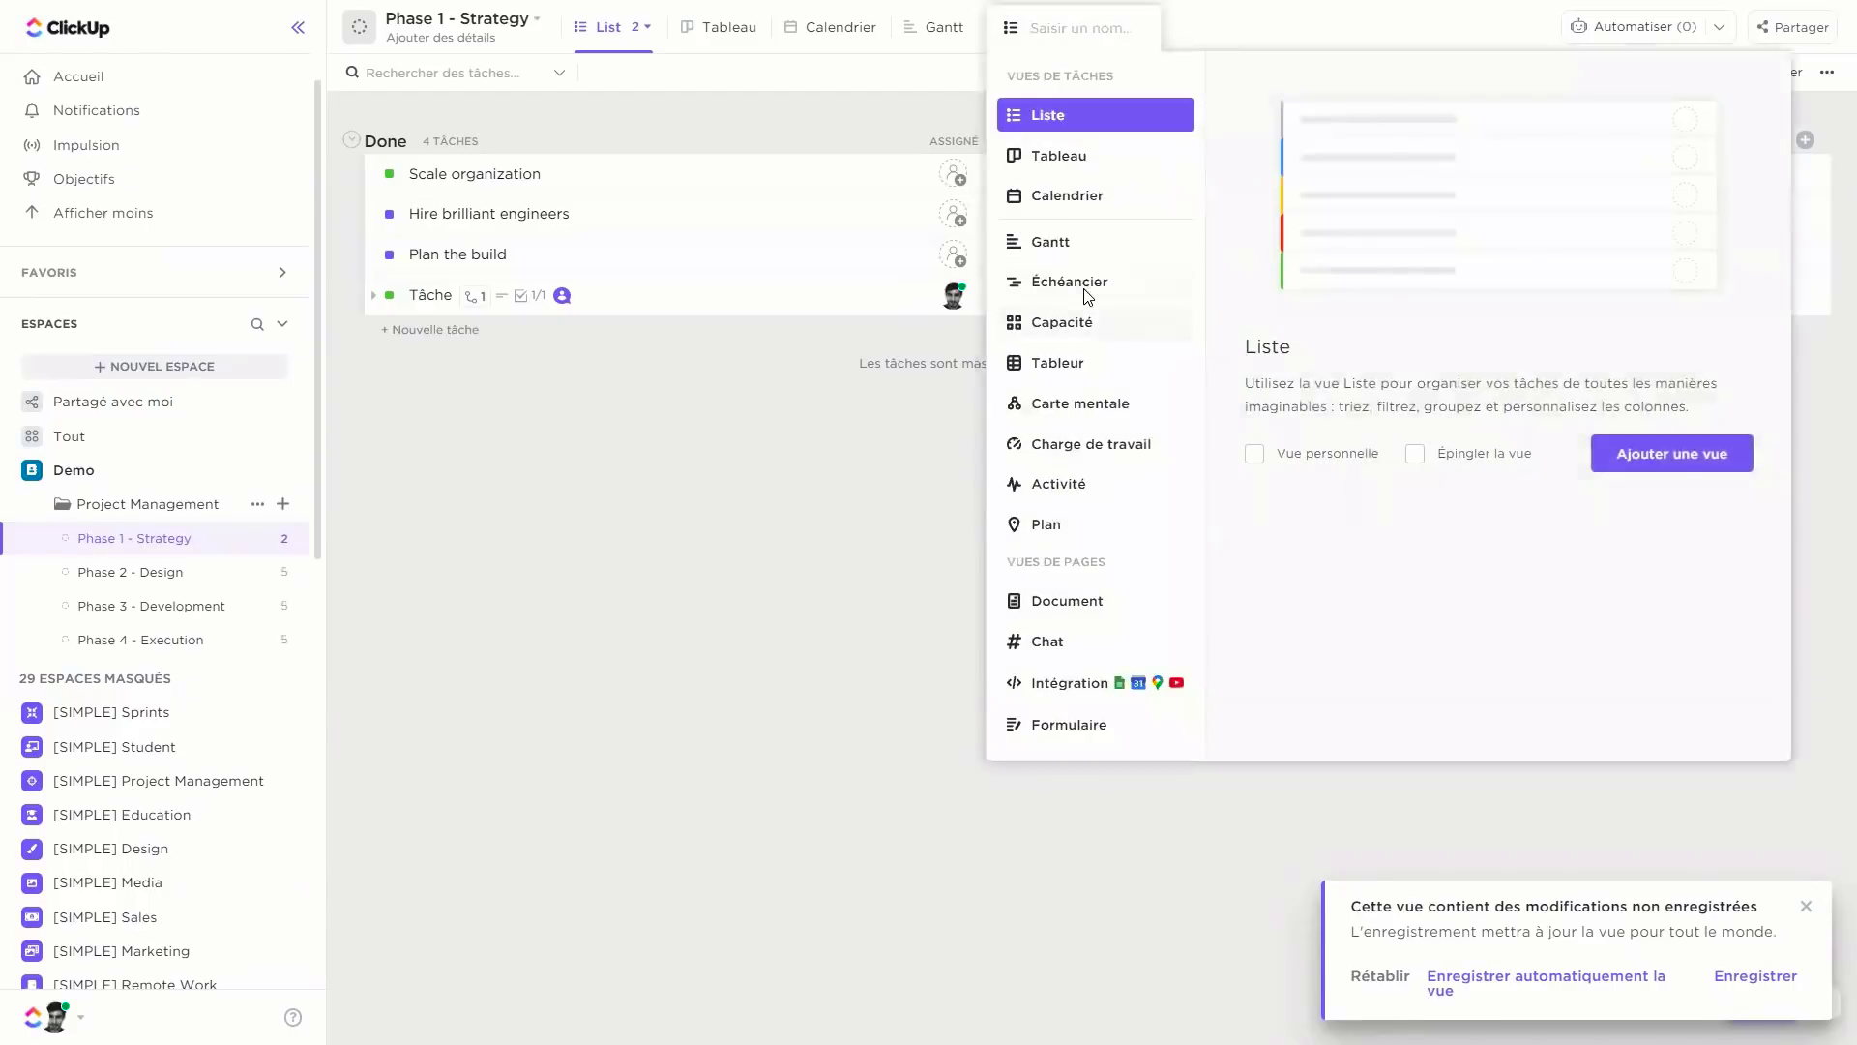
pyautogui.click(1079, 522)
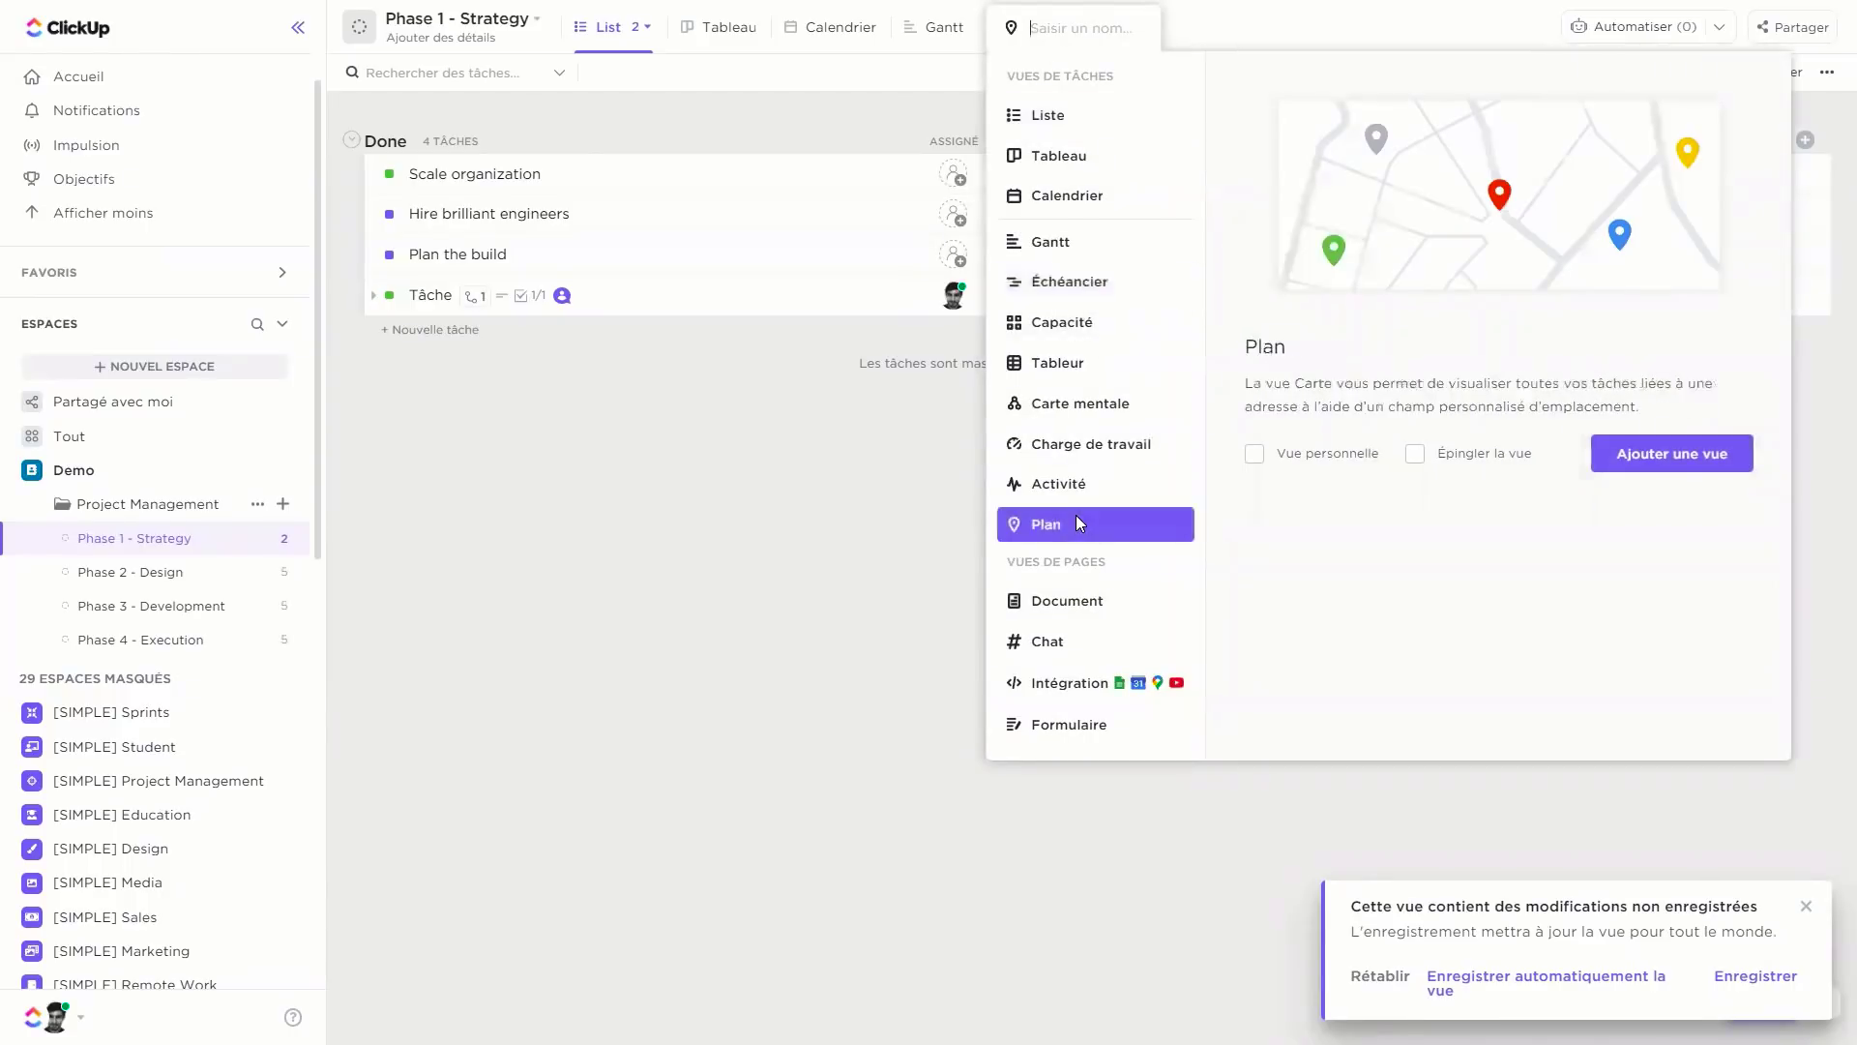
pyautogui.click(1101, 445)
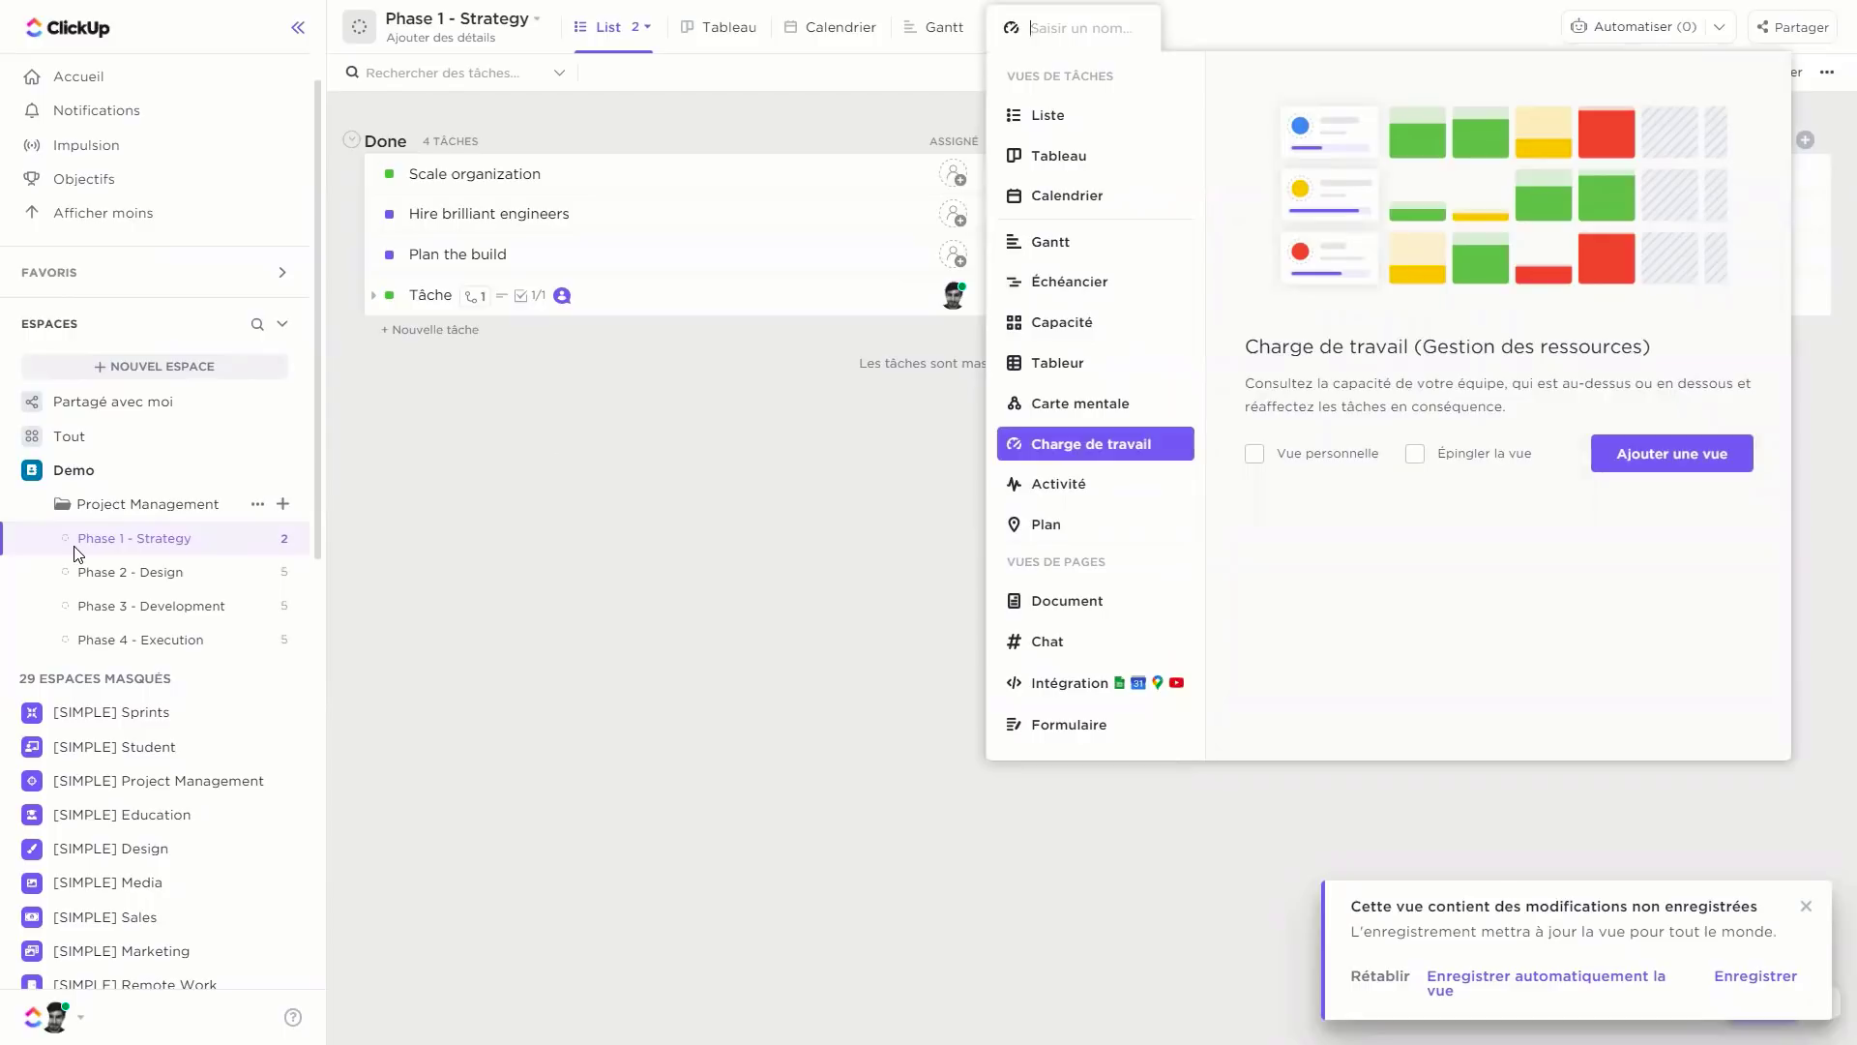
# Open the Demo - Unreal Engine 4 Wiki view at the Tout level and expand the Documents section.
pyautogui.click(76, 441)
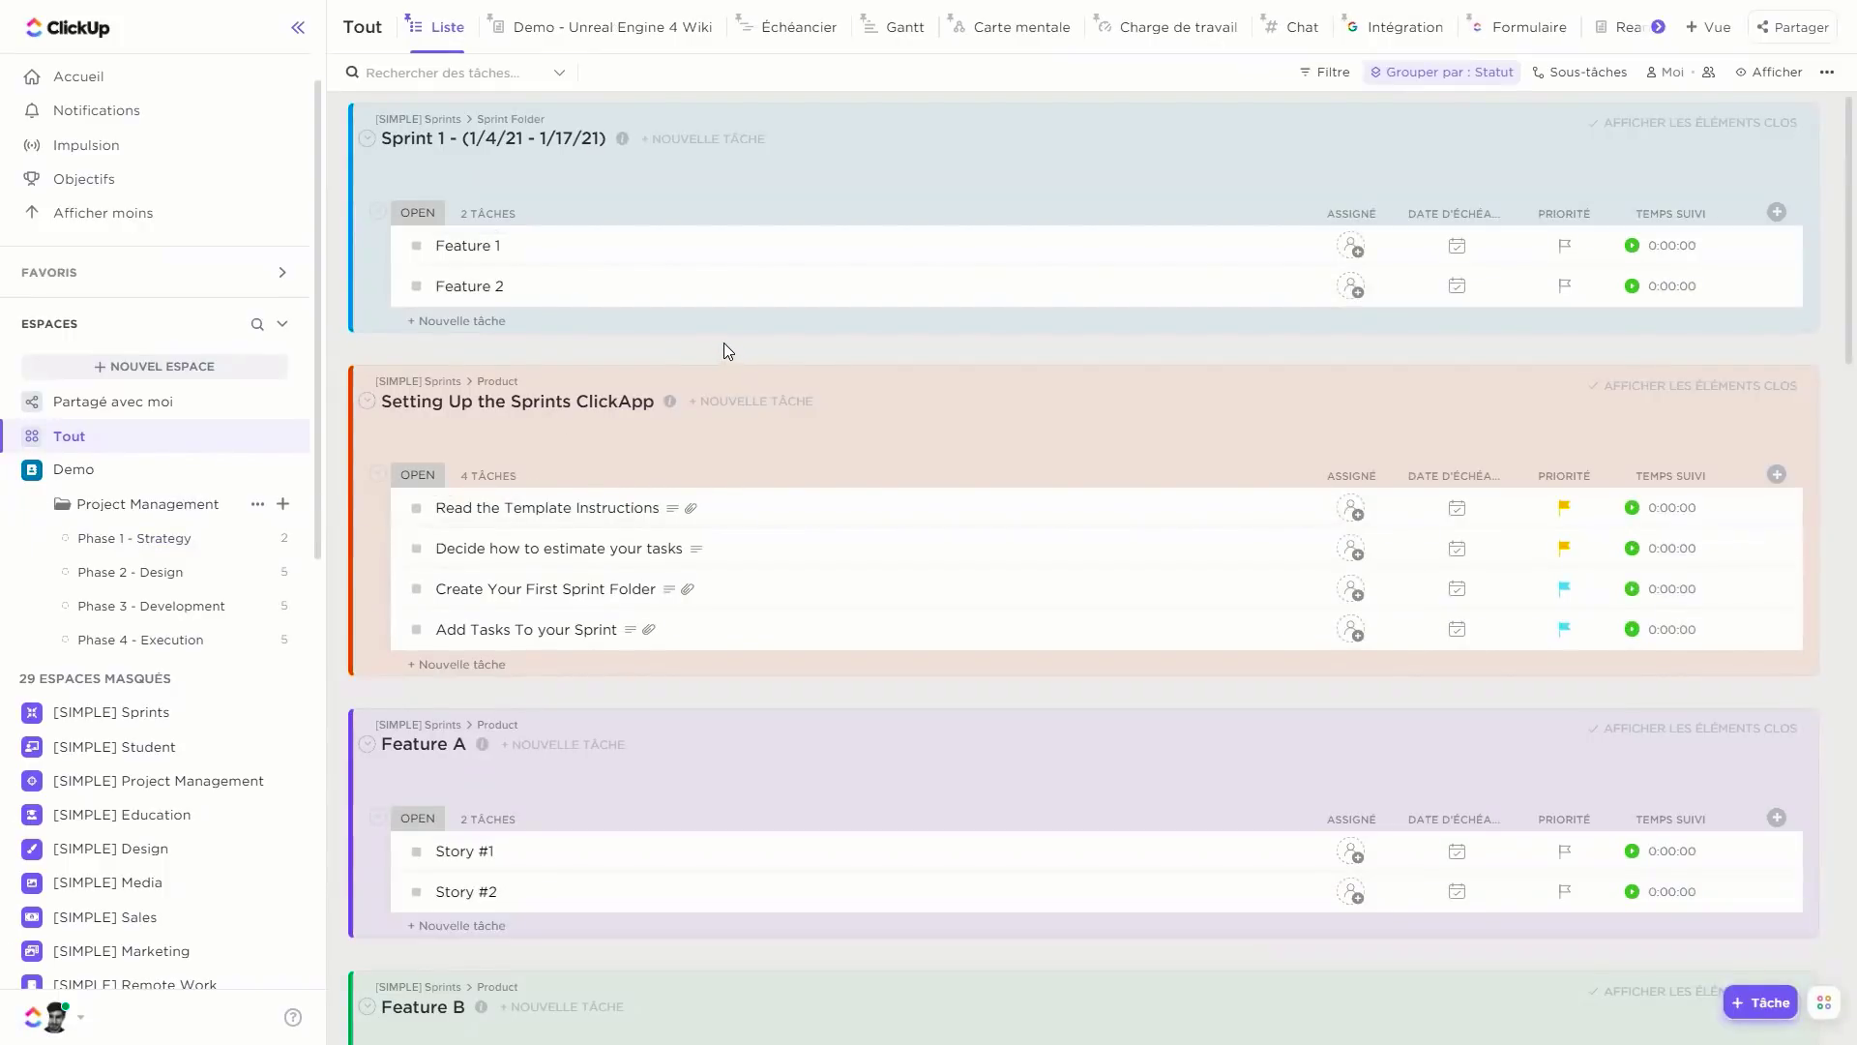
pyautogui.click(591, 37)
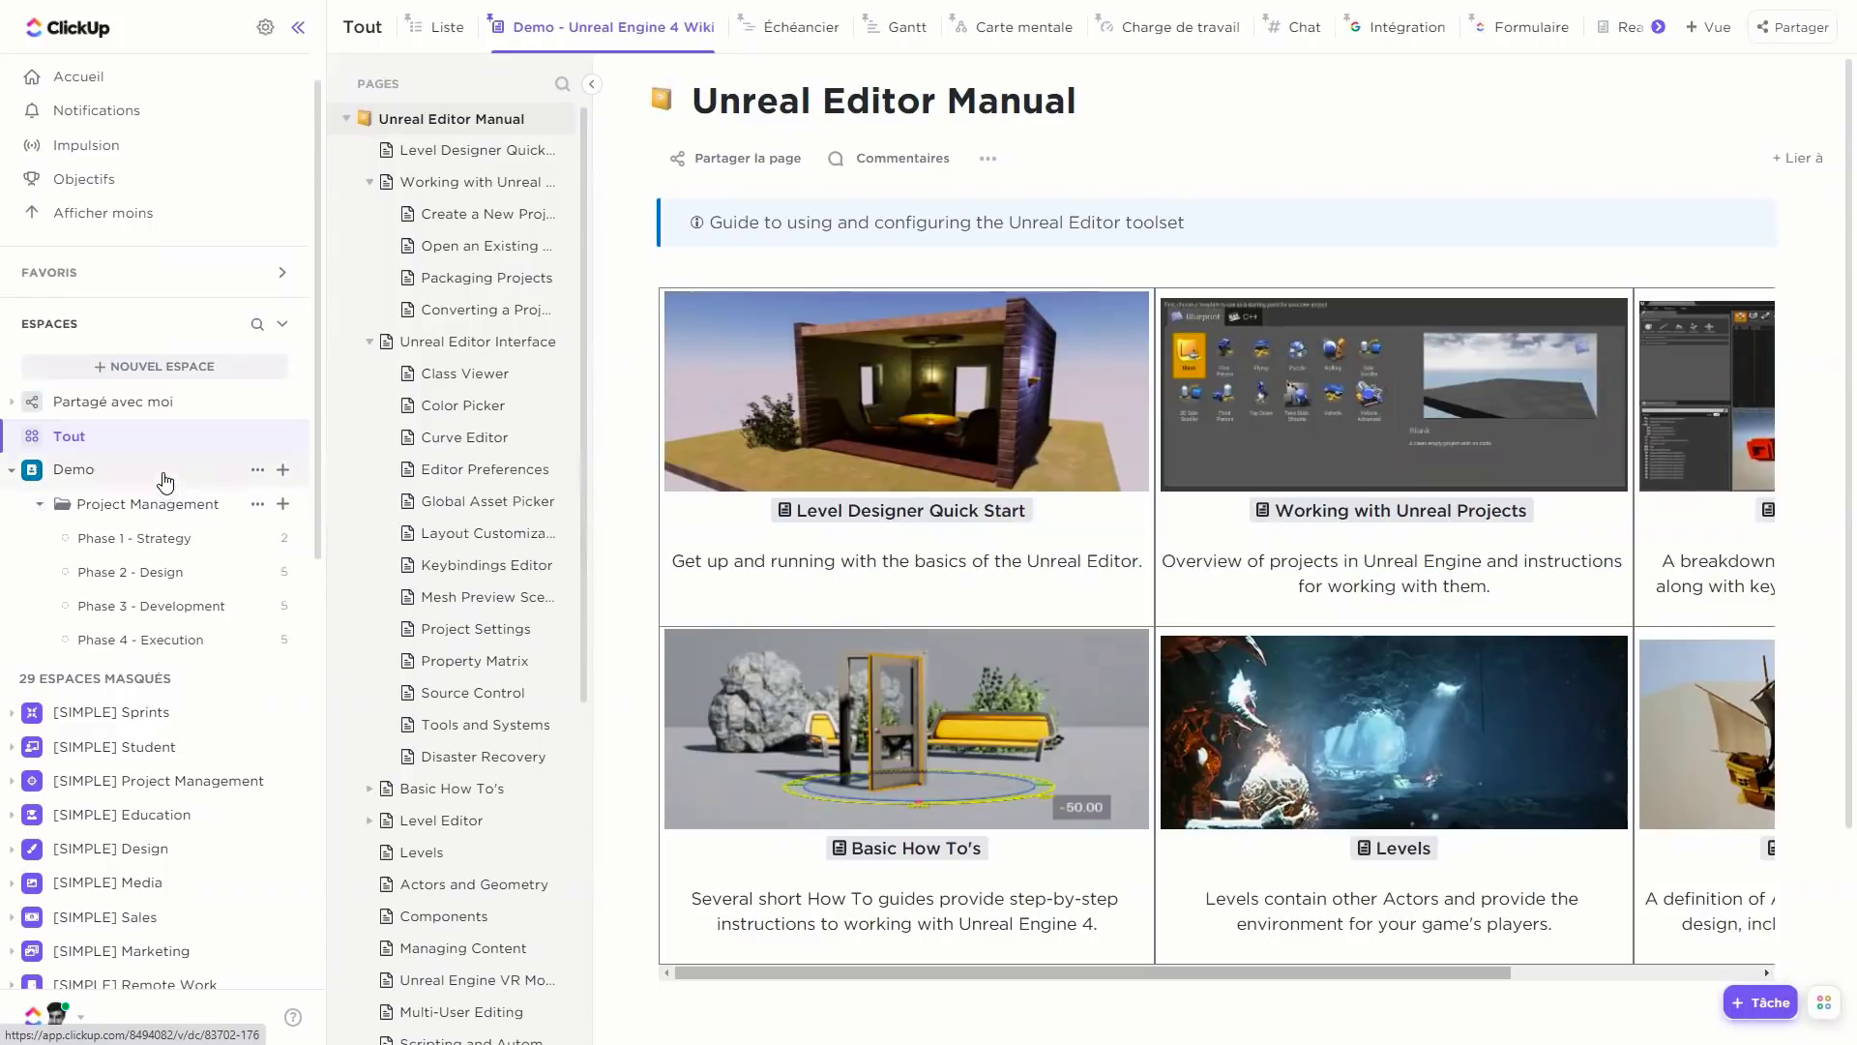
pyautogui.click(284, 333)
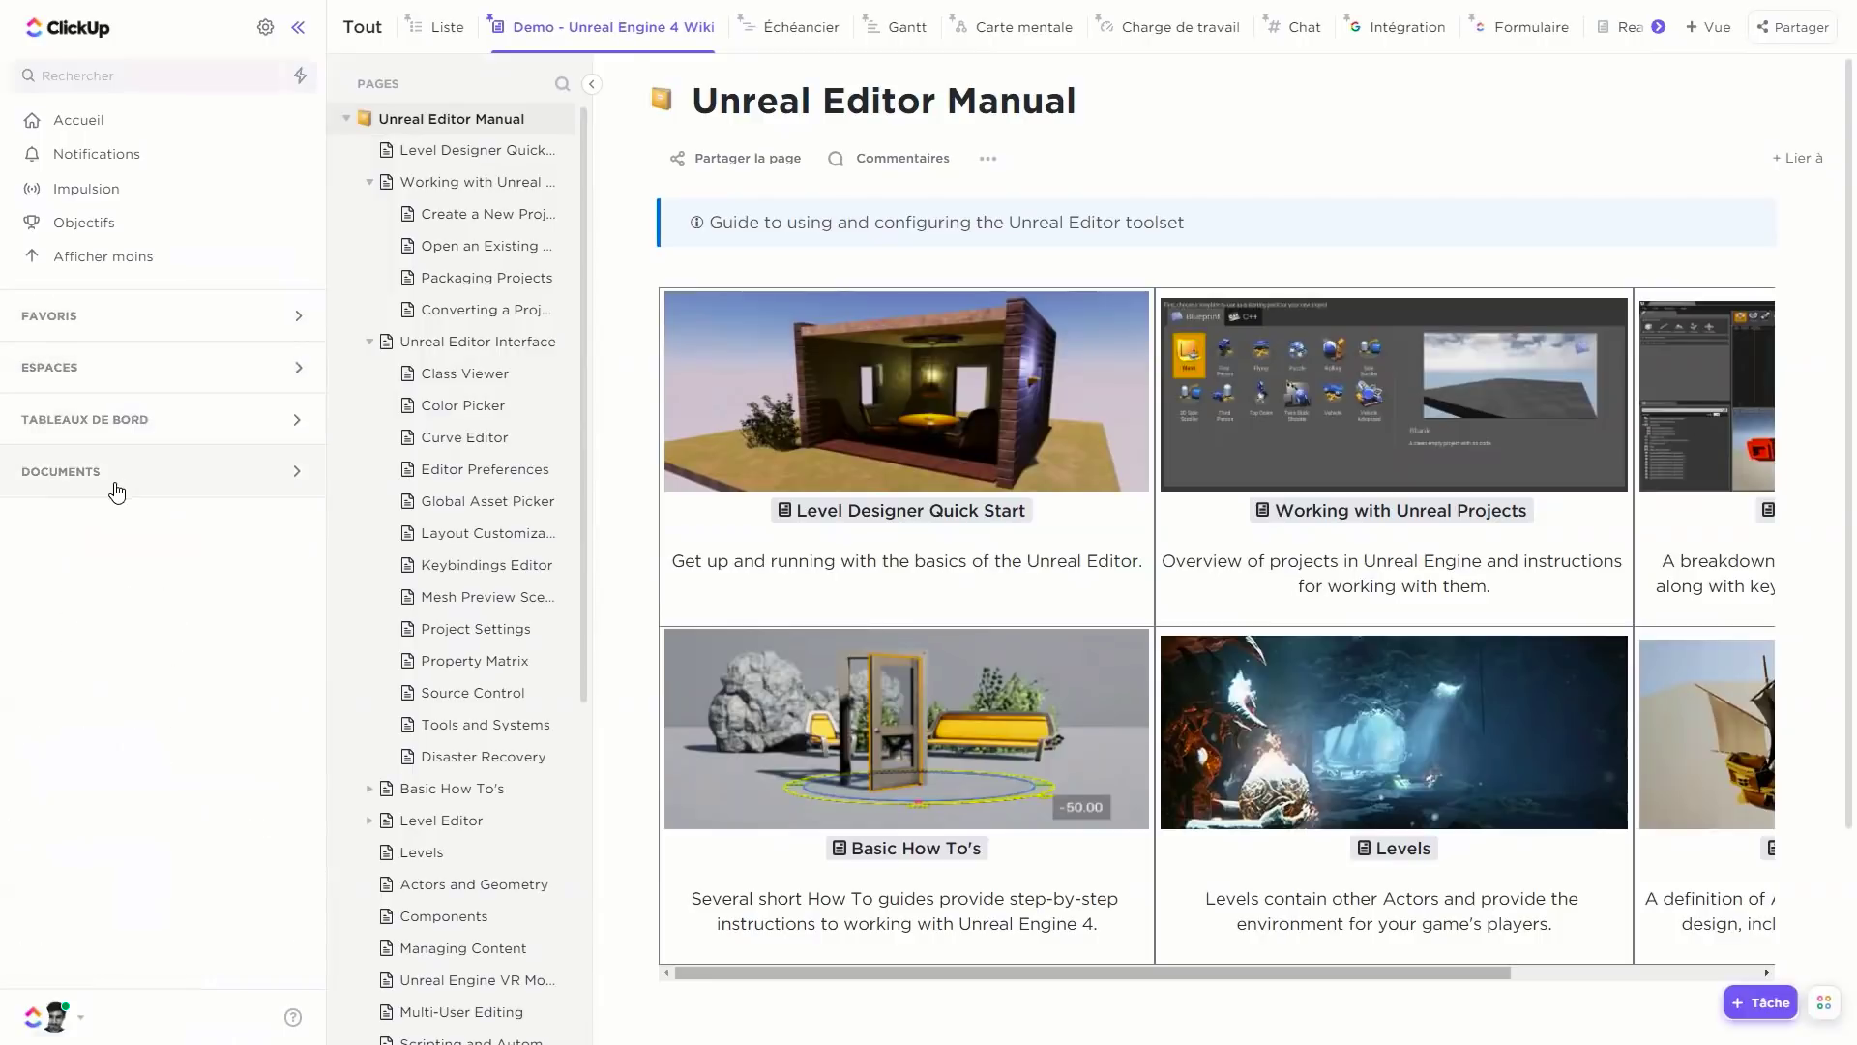
pyautogui.click(120, 490)
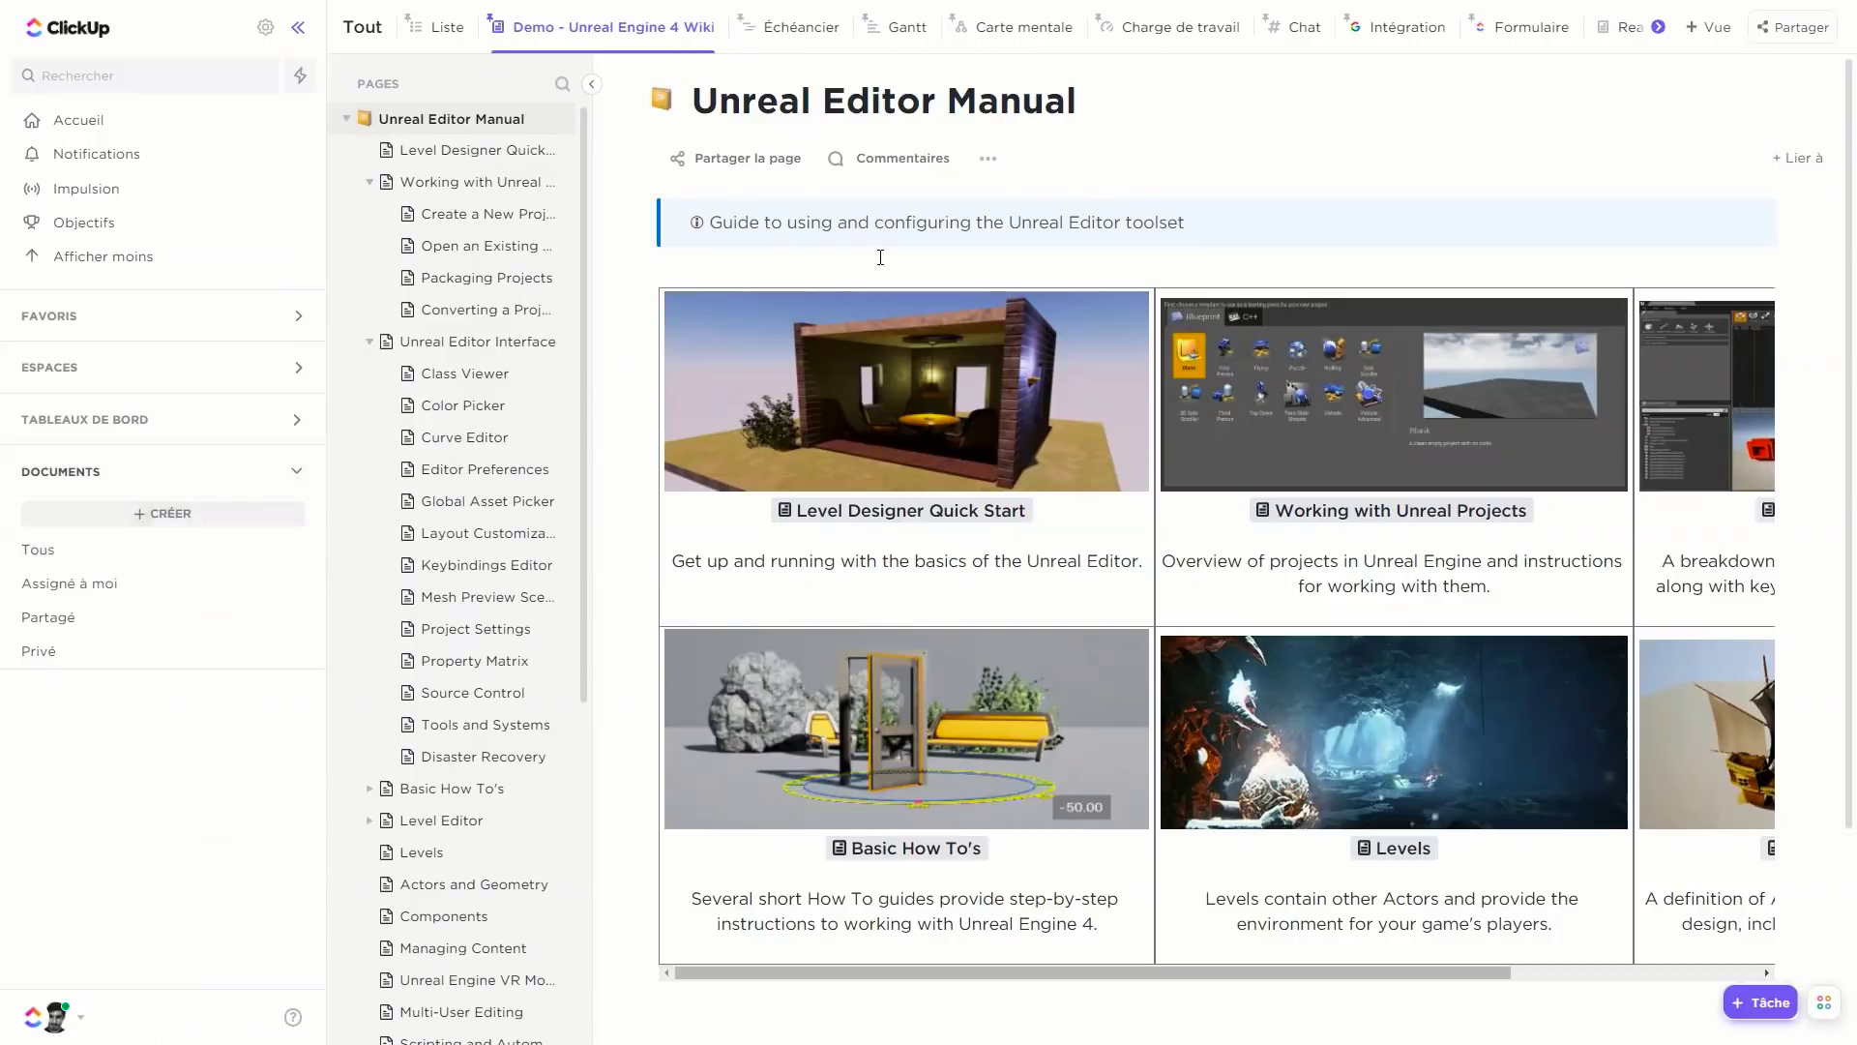
# Show the Chat view of the Tout level, and examine the Do vs Don't Do Matrix spreadsheet embedded in the Intégration view.
pyautogui.click(1297, 35)
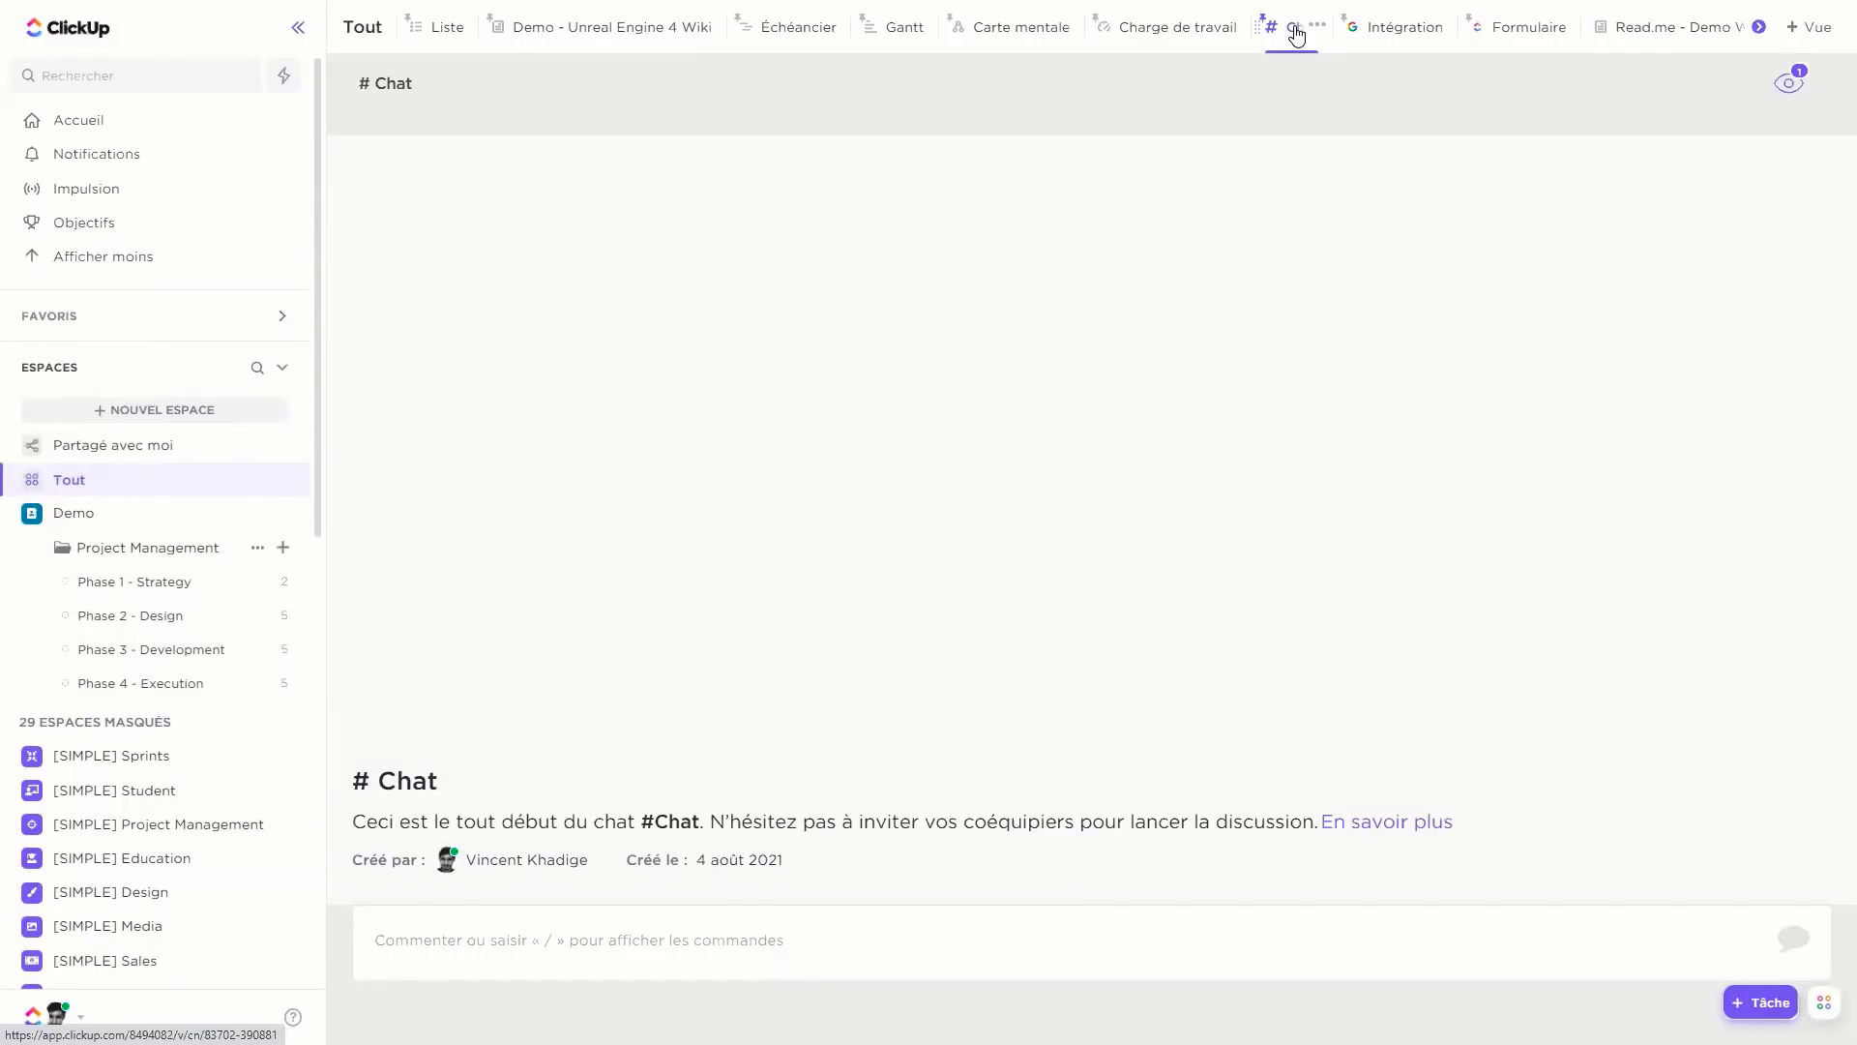
pyautogui.click(1407, 38)
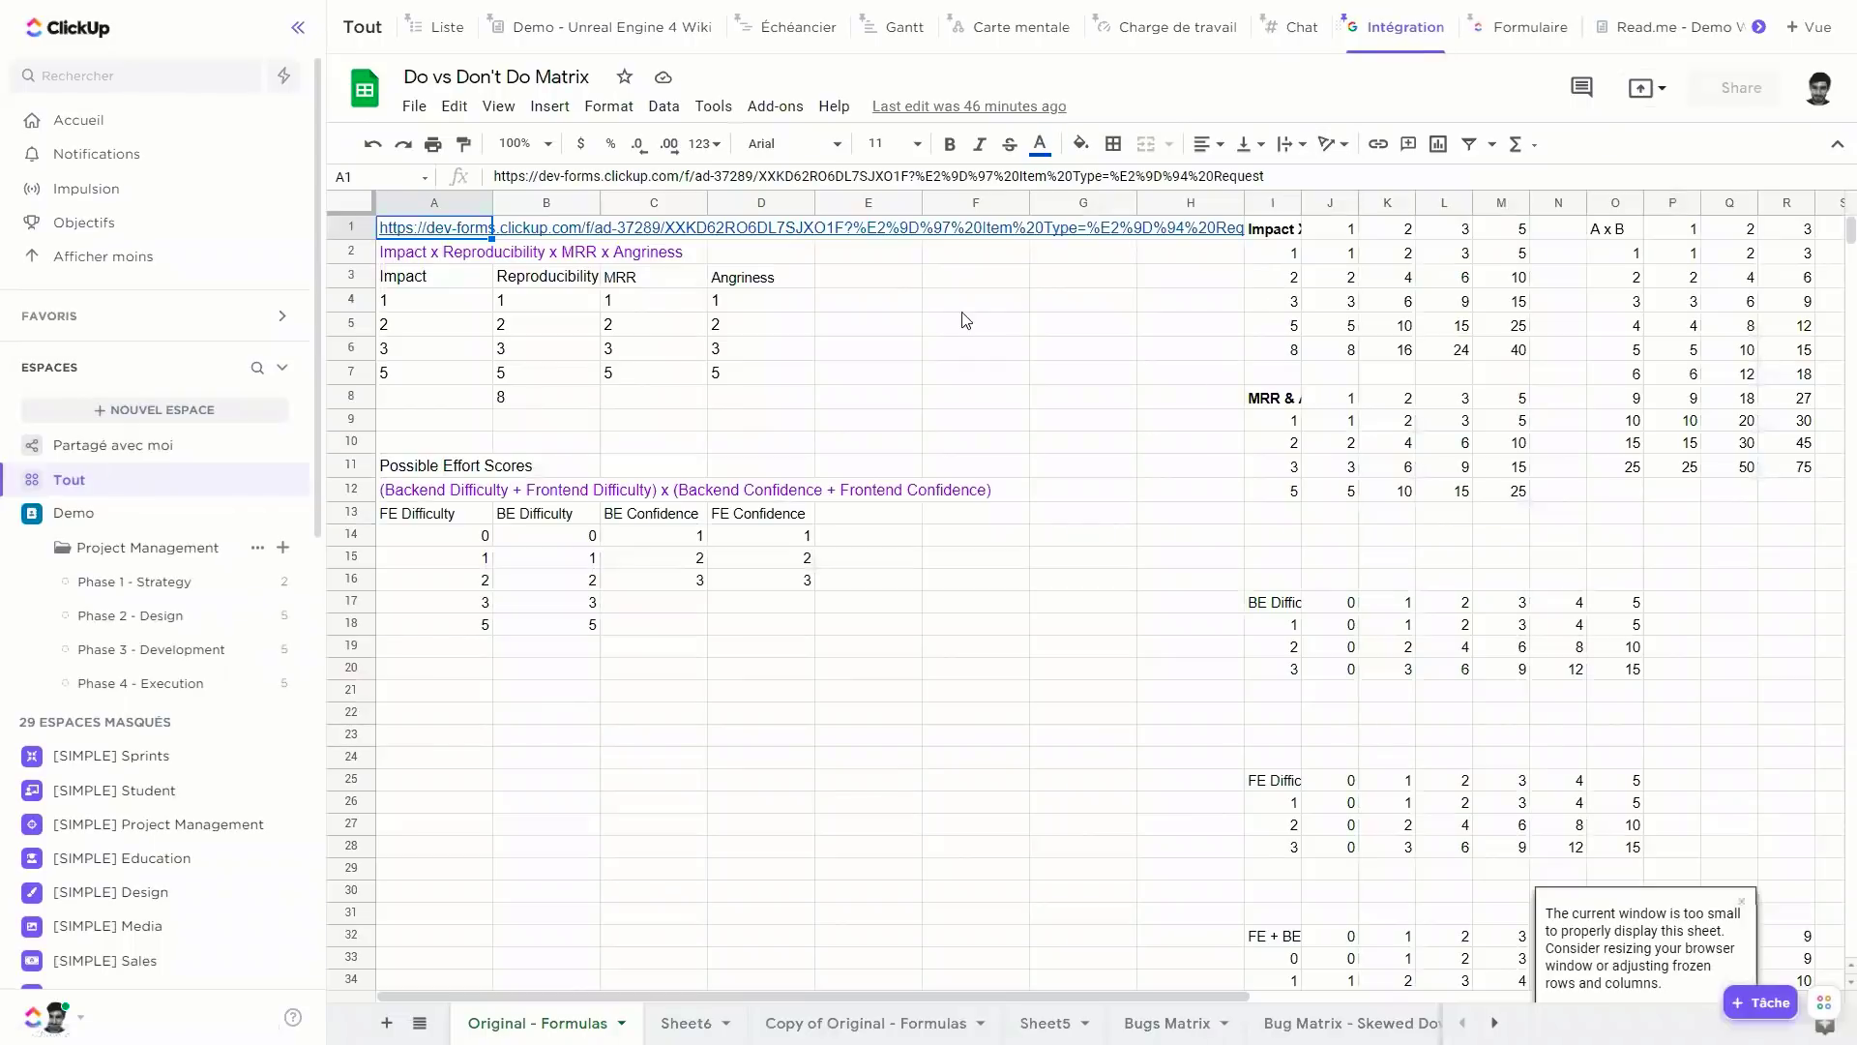
pyautogui.doubleClick(762, 300)
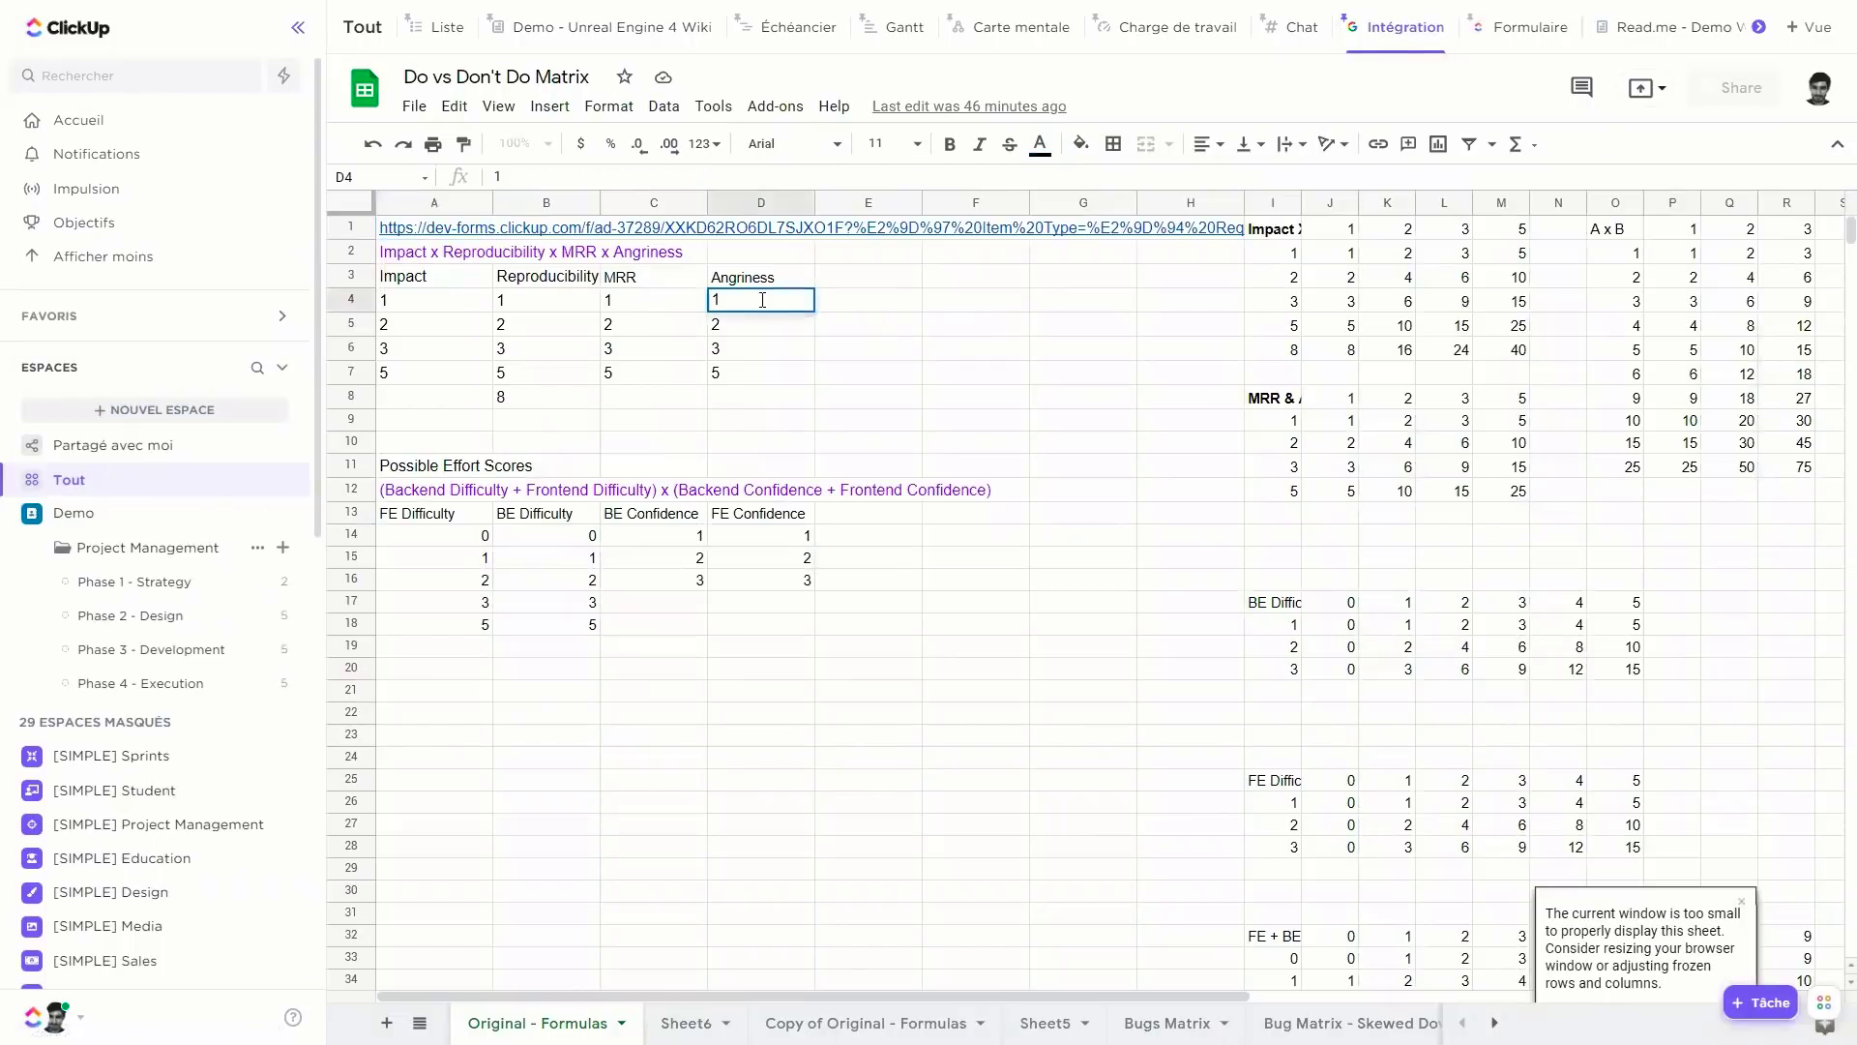
pyautogui.click(956, 315)
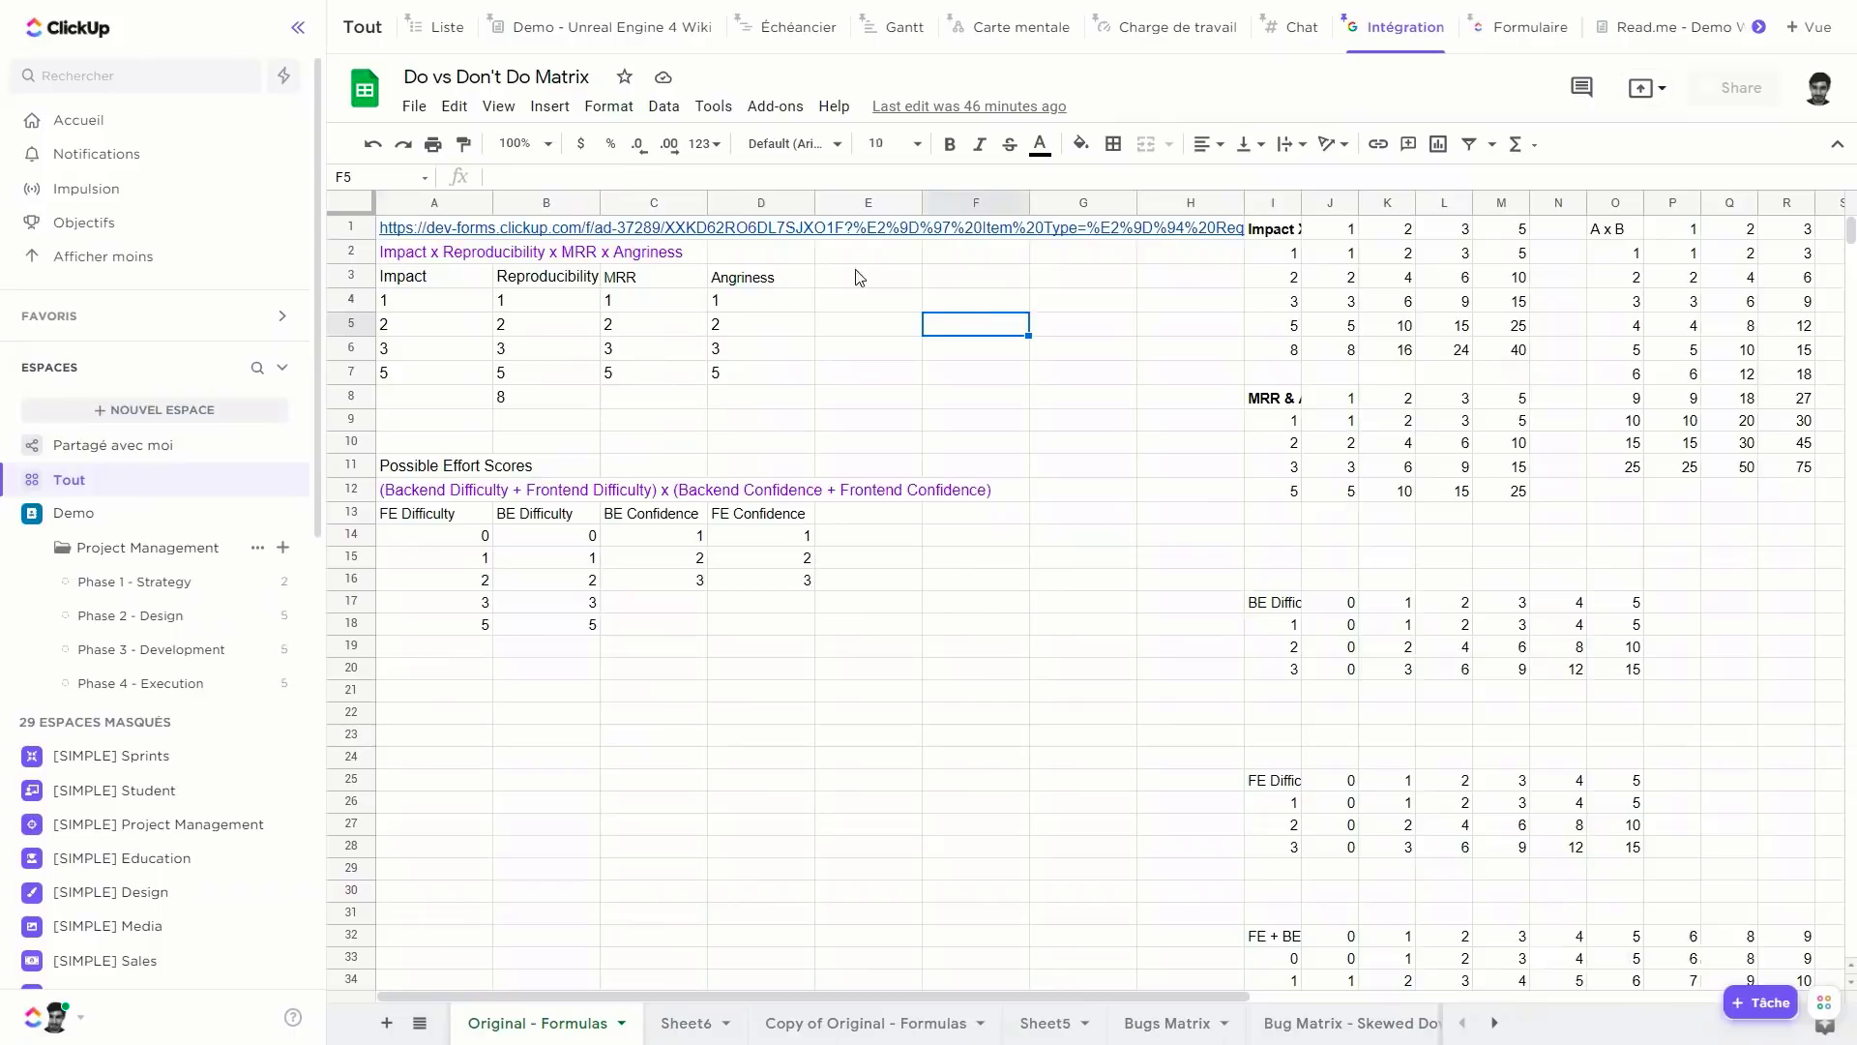
# Open the Formulaire view and look over the Landing Page Bug Form.
pyautogui.click(1526, 39)
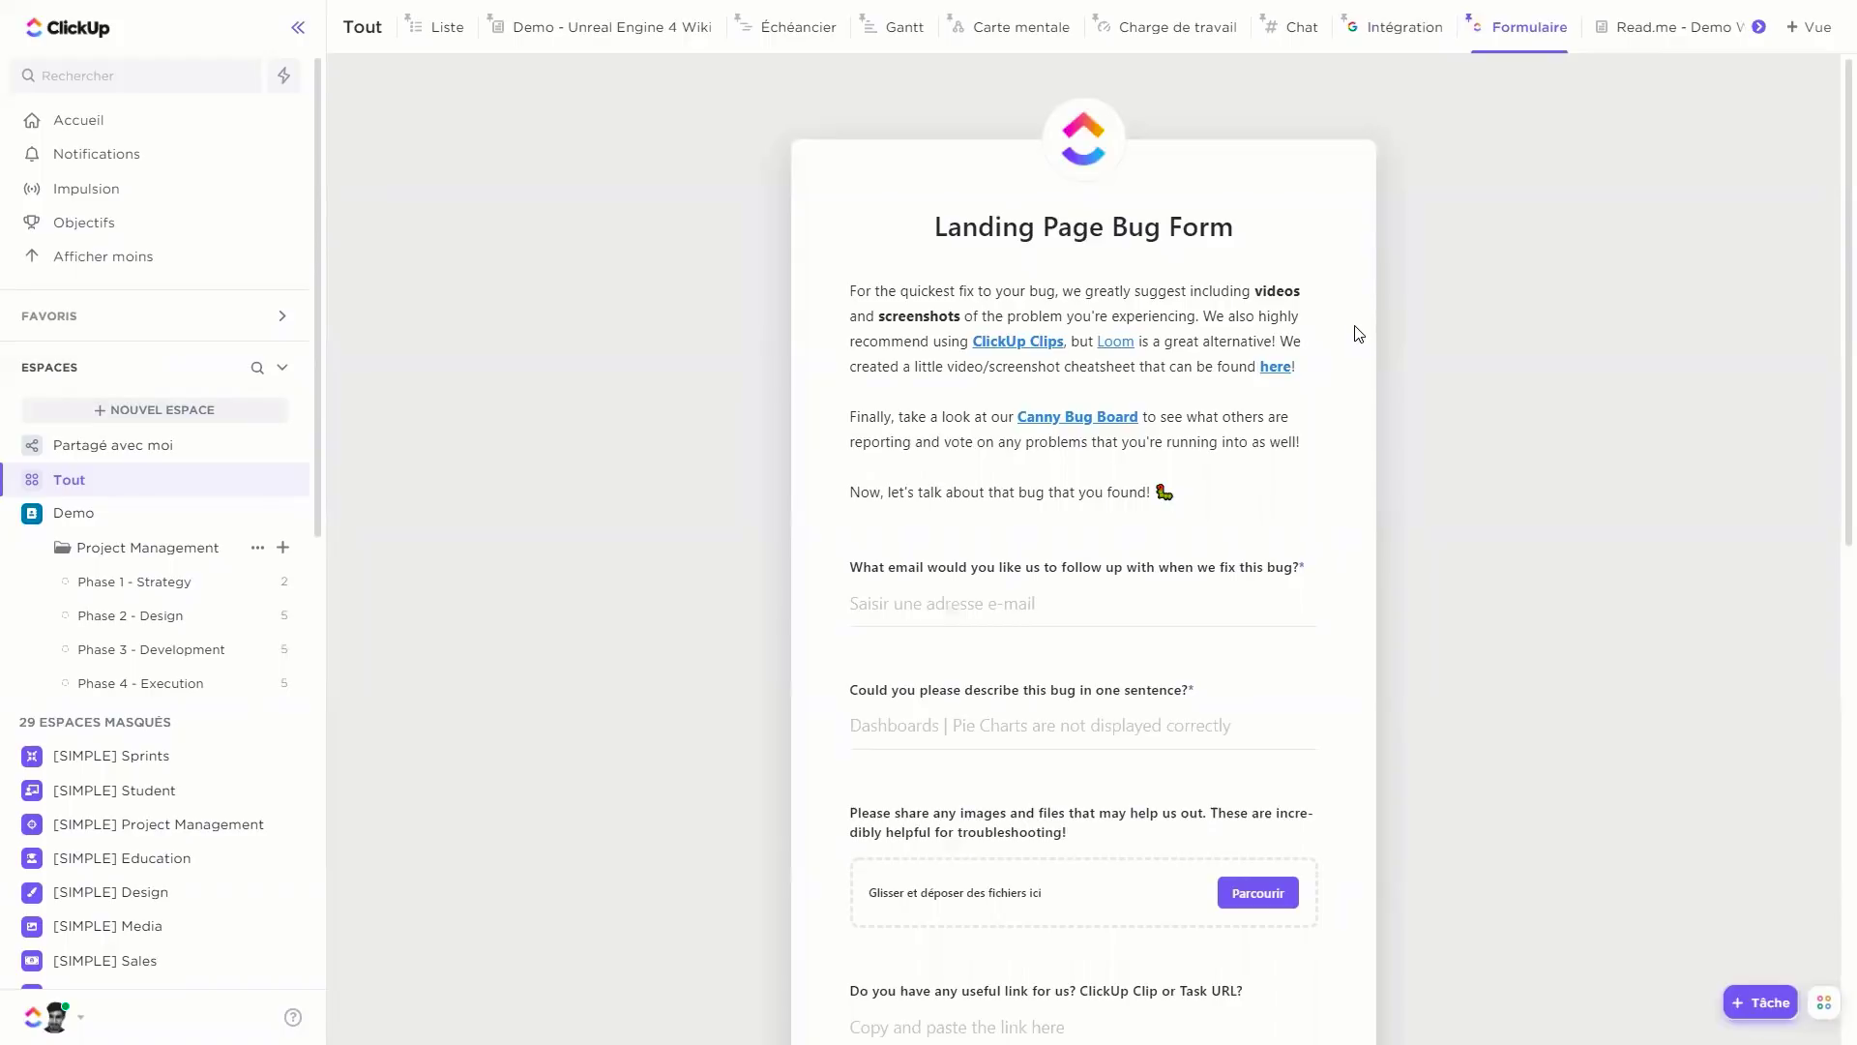
pyautogui.scroll(-1, 1360, 326)
pyautogui.scroll(1, 1359, 330)
# Look over the deleted items in the workspace's Corbeille and return to the workspace.
pyautogui.click(44, 1016)
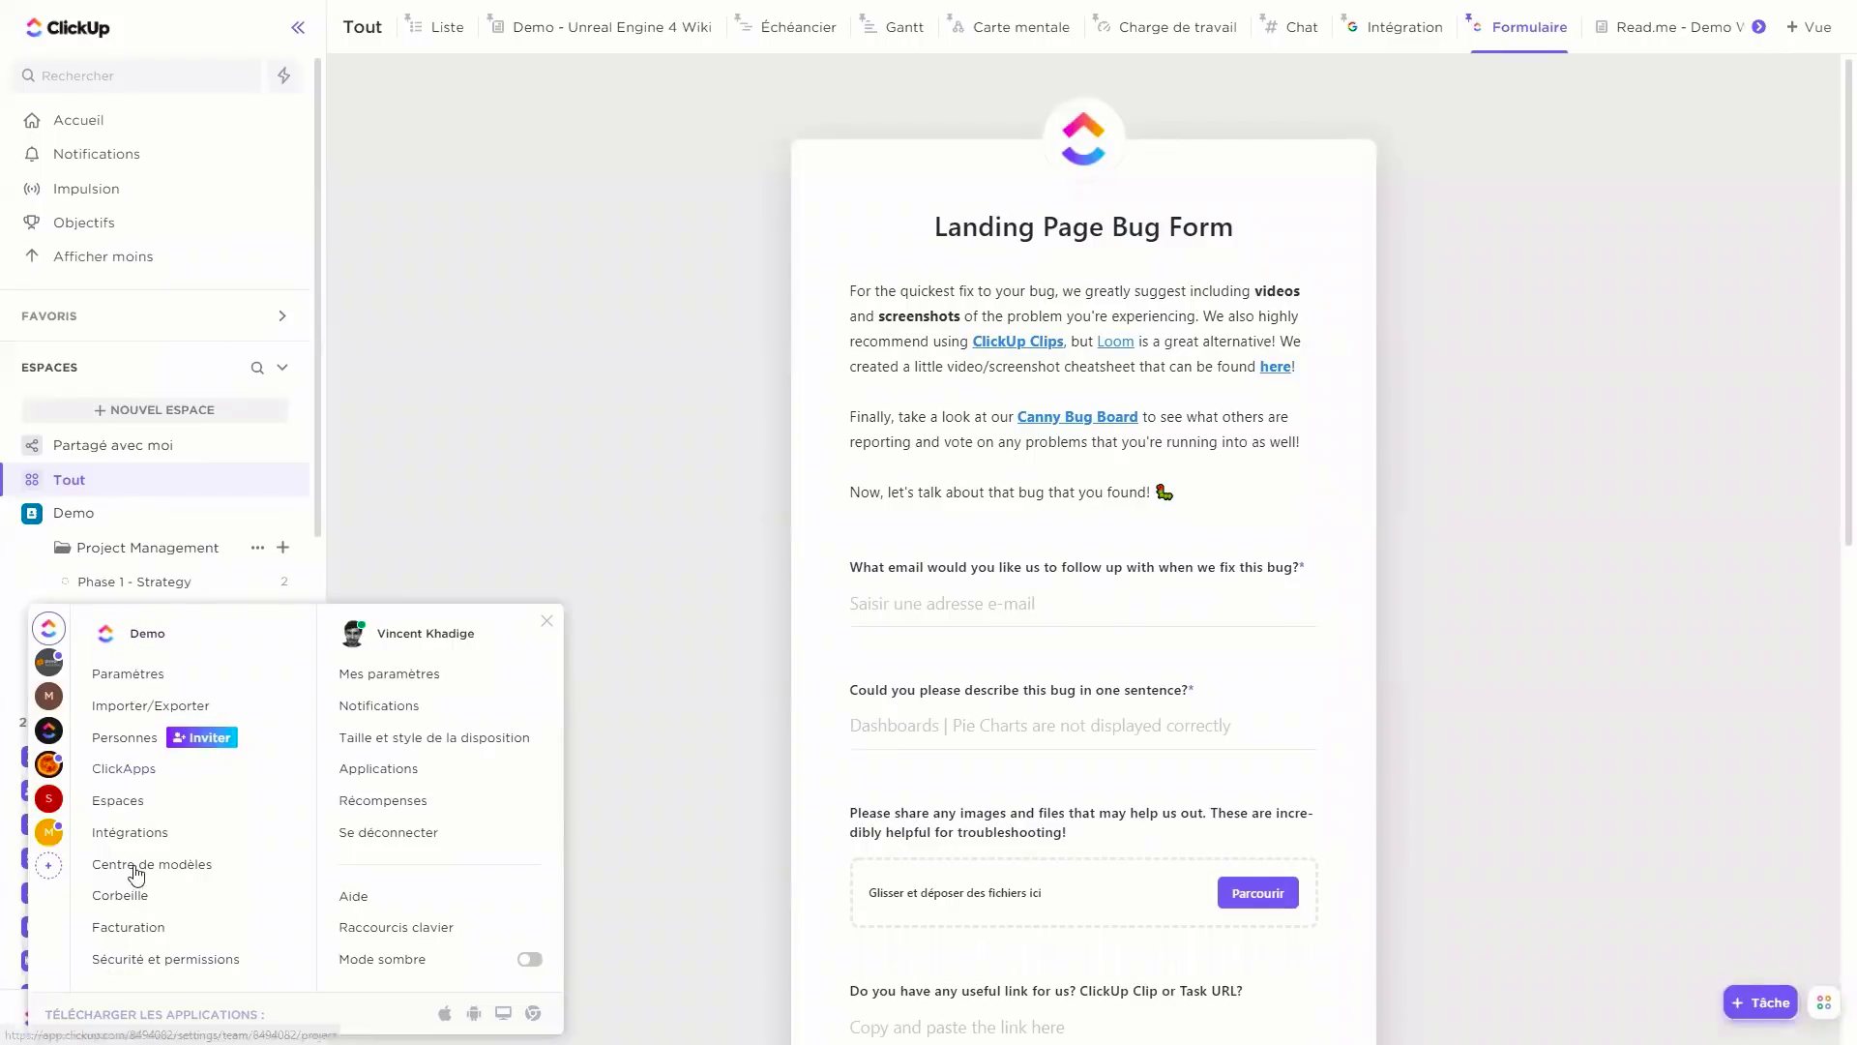
pyautogui.click(126, 896)
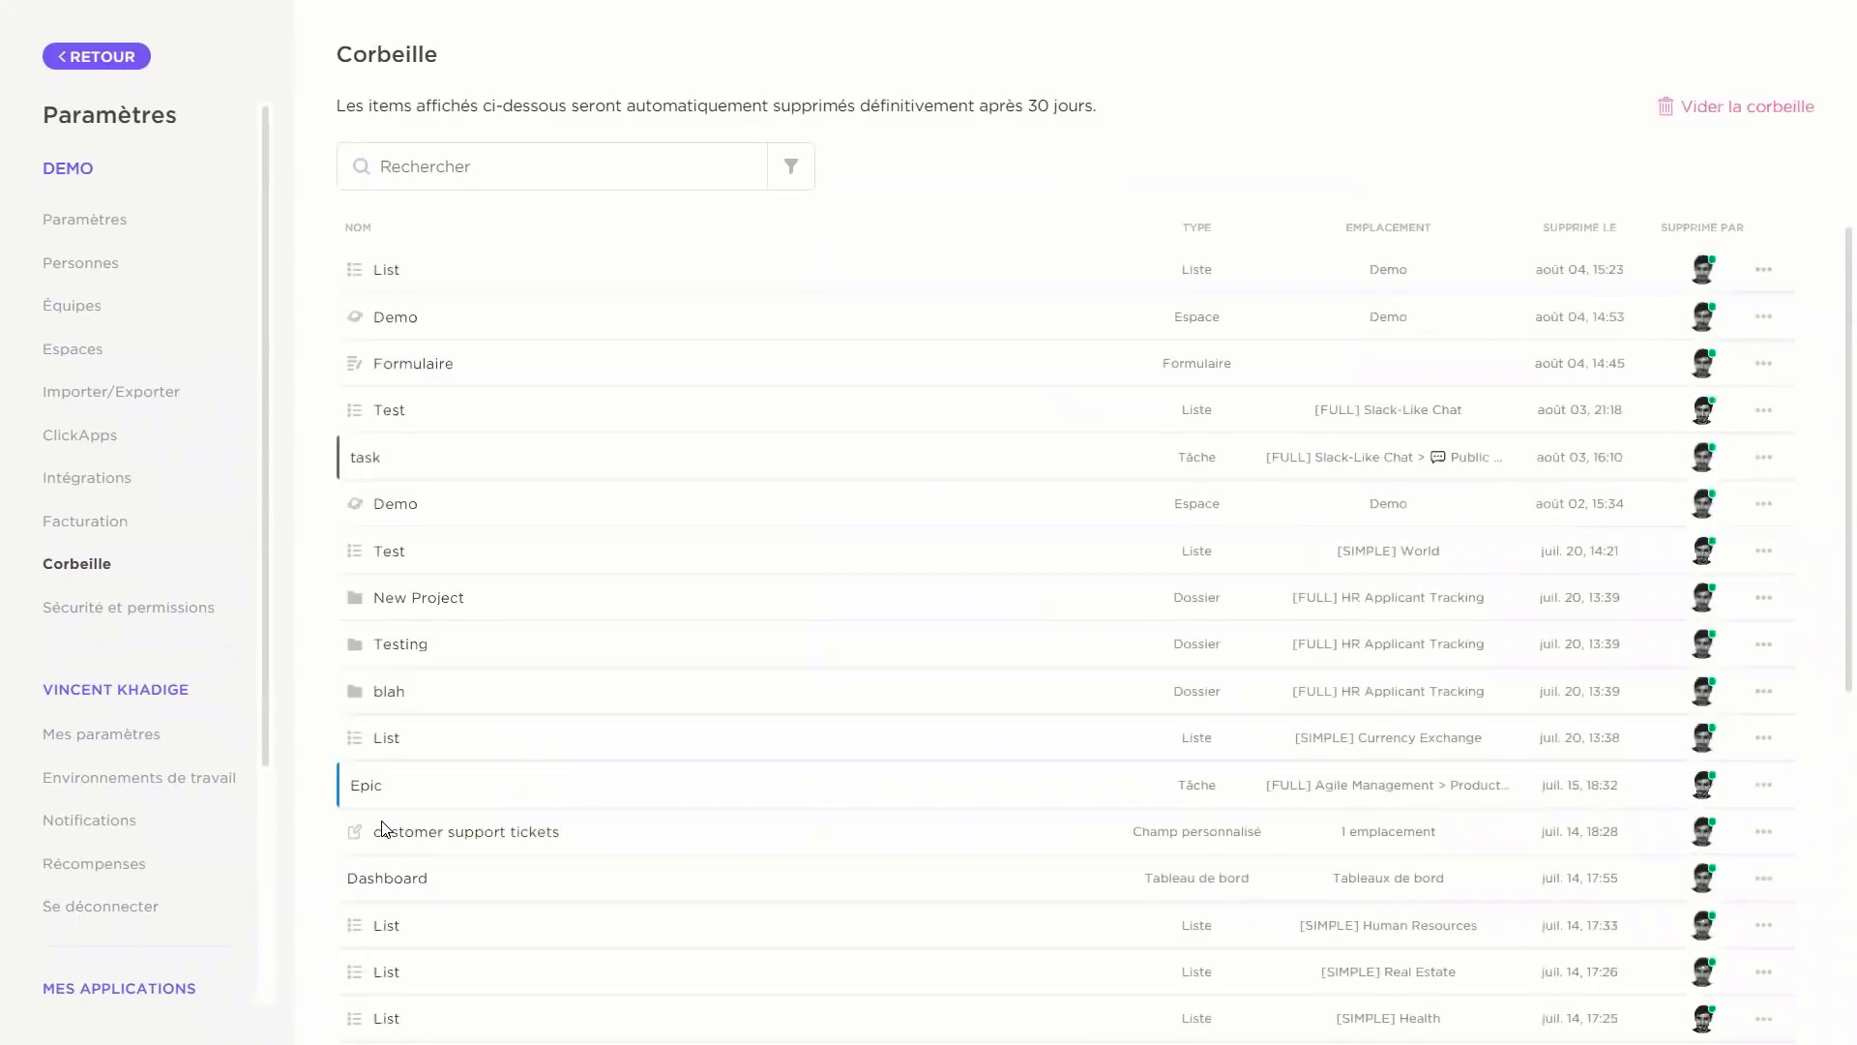
pyautogui.click(80, 64)
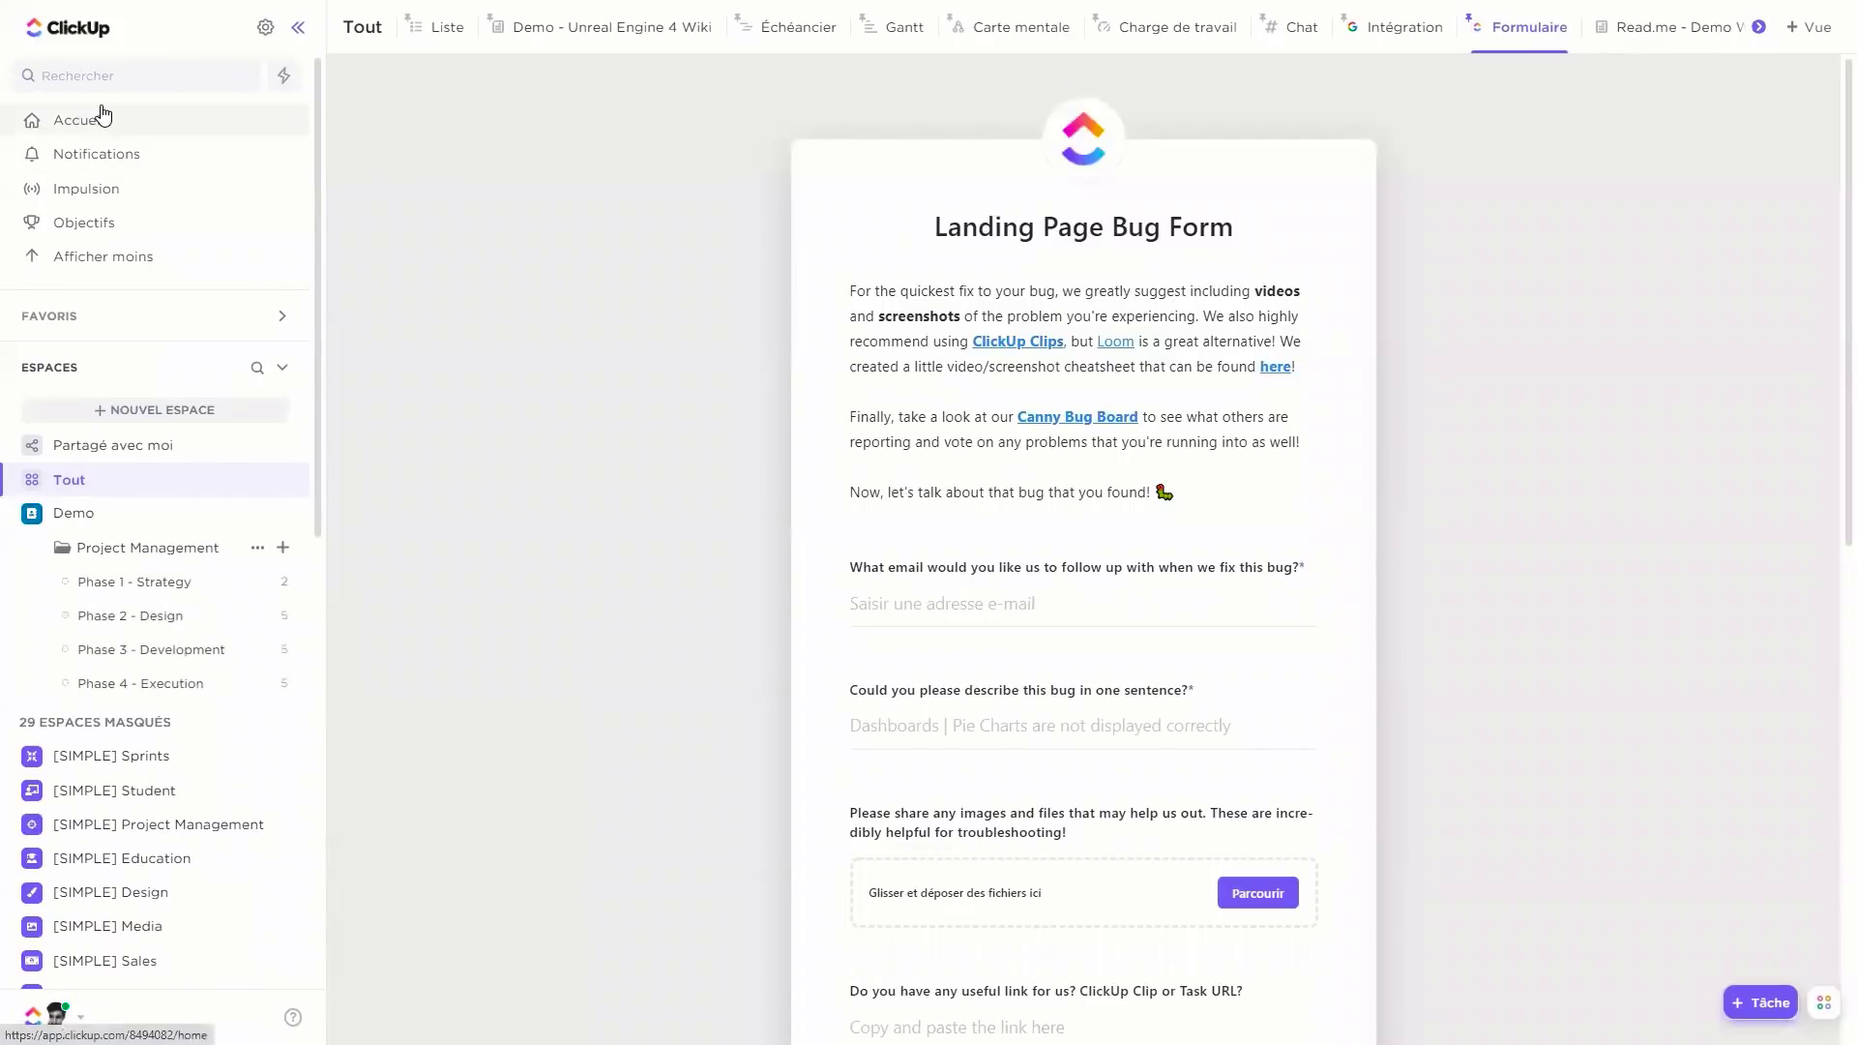
# Open the Accueil page and review the Commentaires and Terminé items under Mon travail.
pyautogui.click(102, 115)
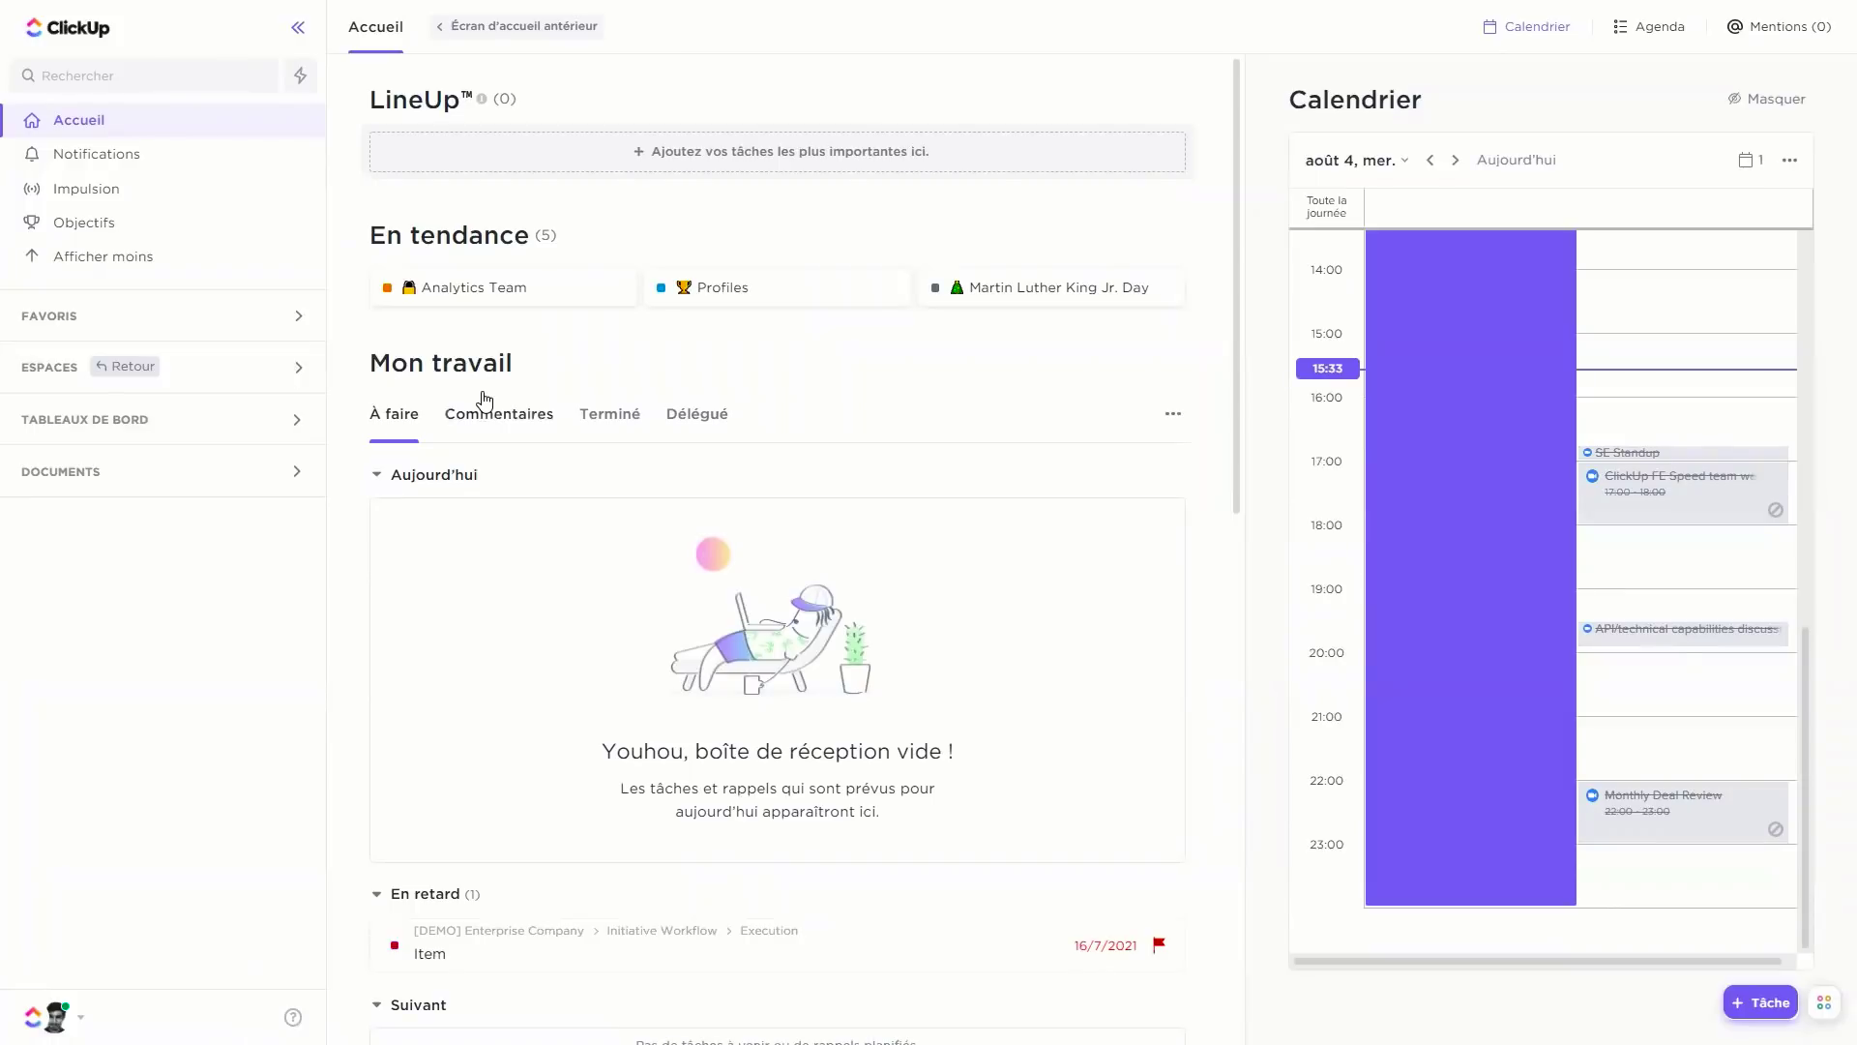
pyautogui.moveTo(523, 481)
pyautogui.click(513, 420)
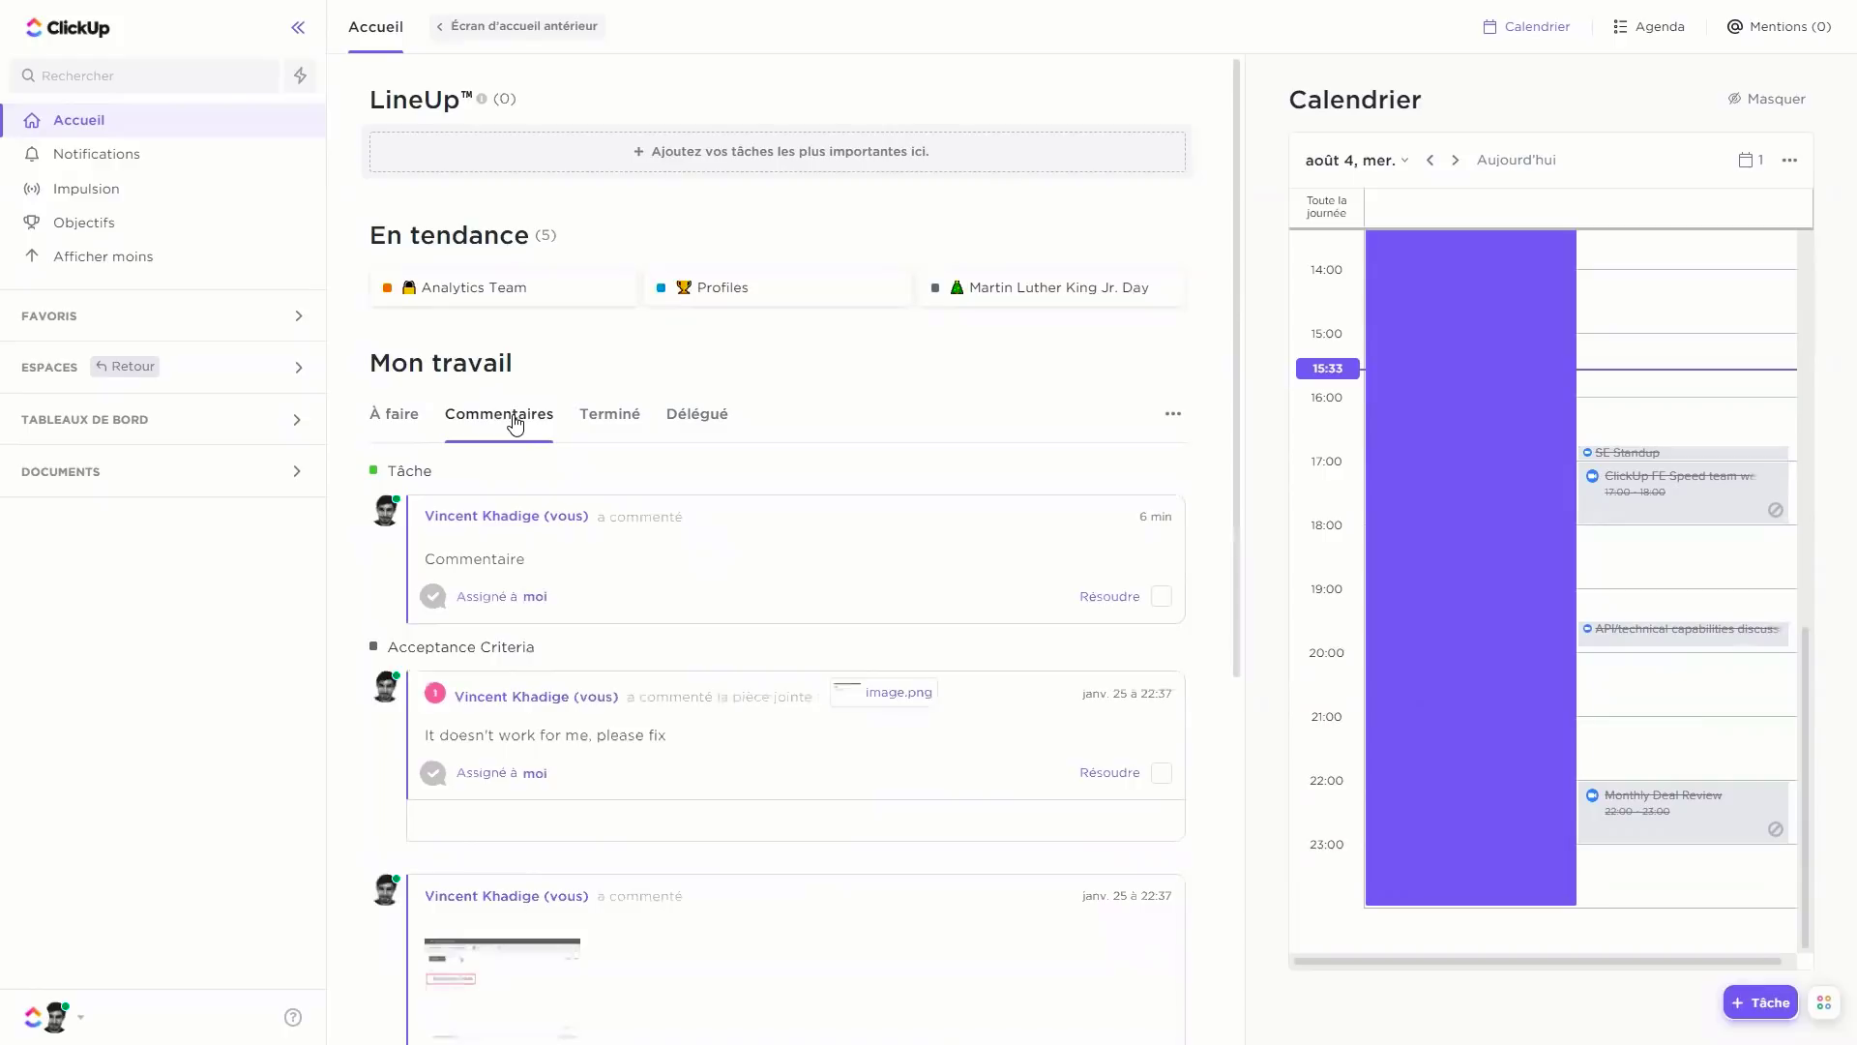
pyautogui.click(609, 431)
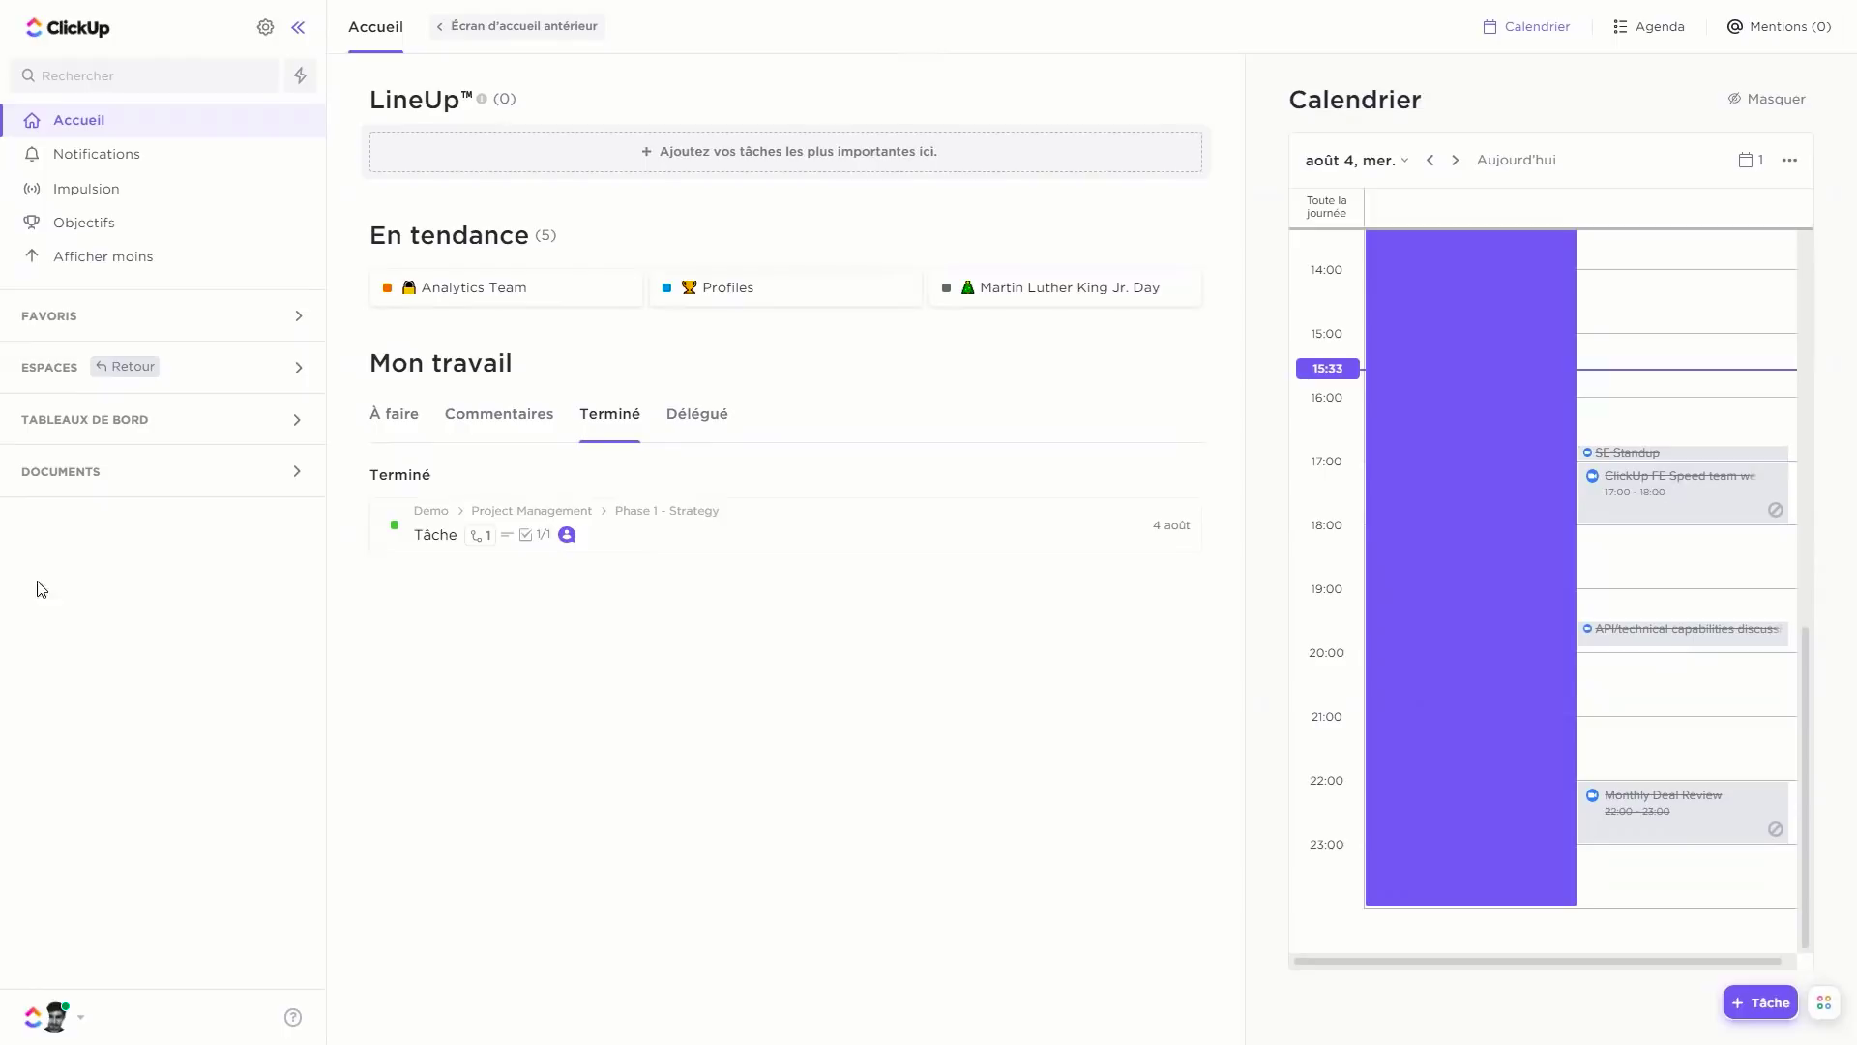
# List the shared dashboards and examine the Opportunity Dashboard.
pyautogui.click(145, 423)
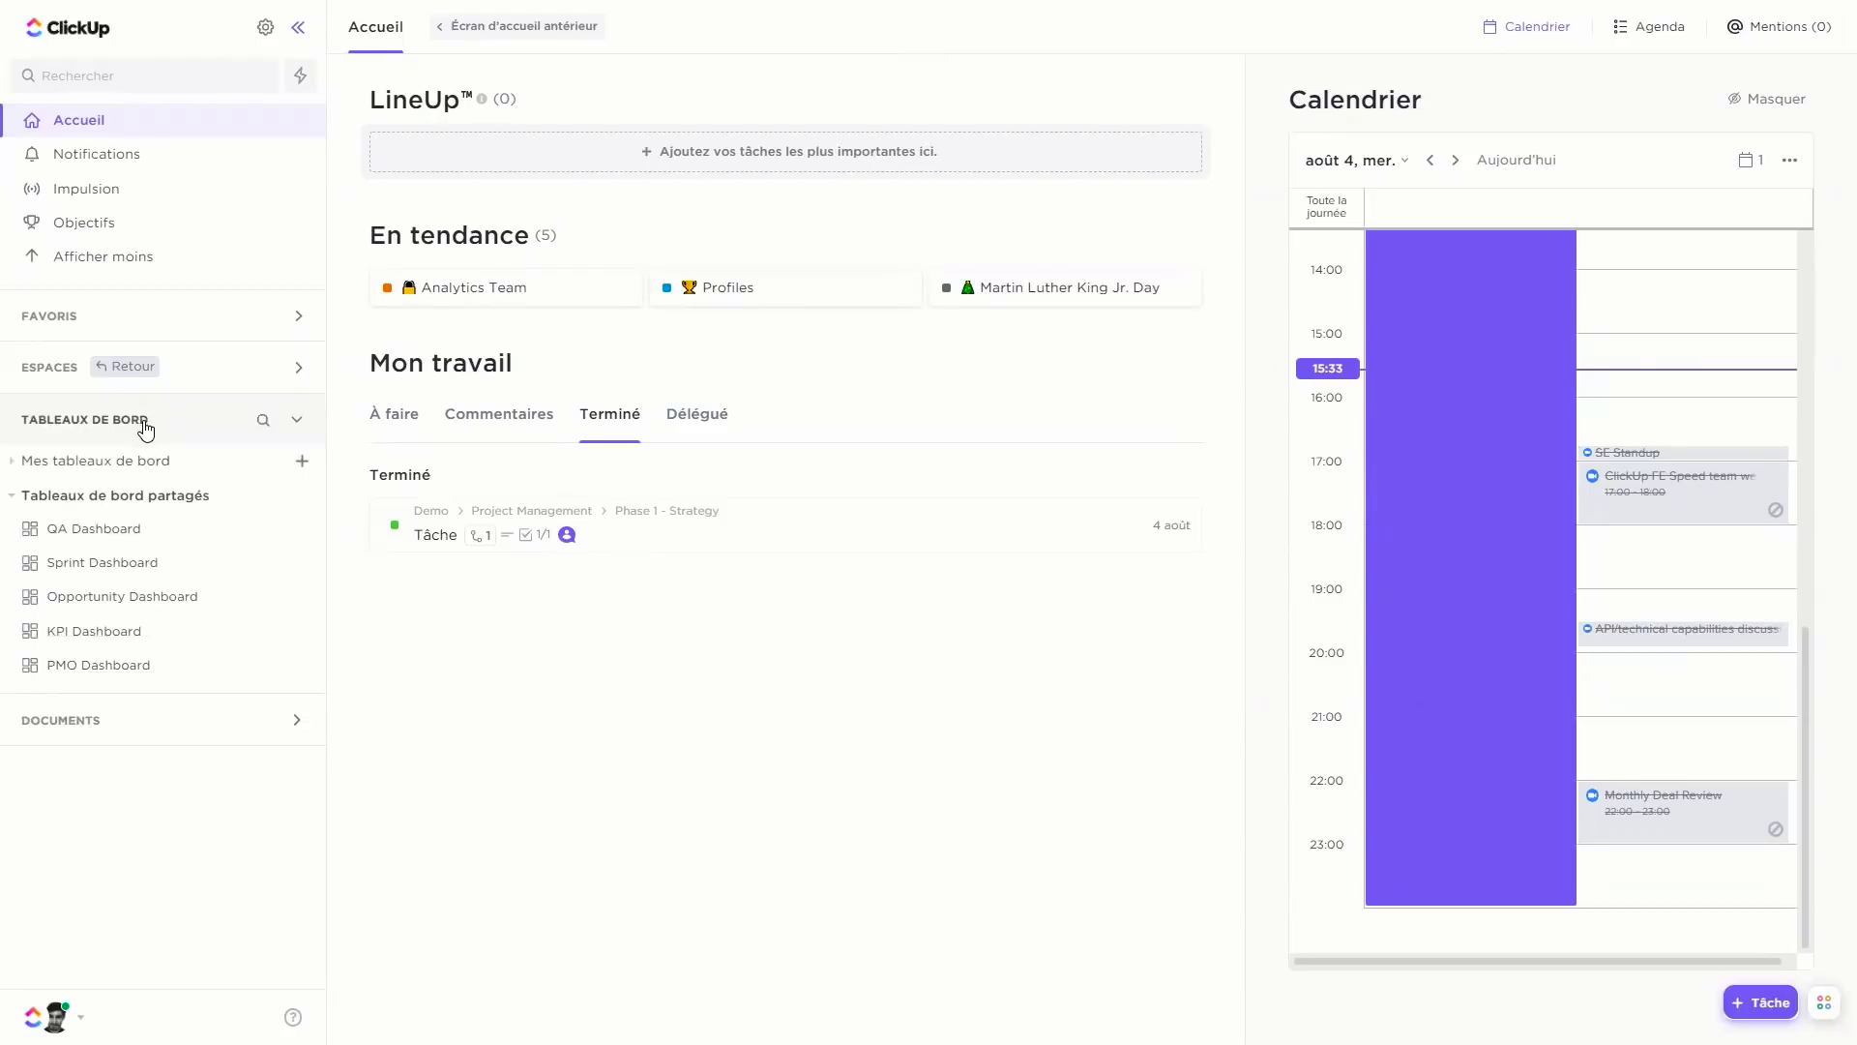
pyautogui.click(80, 606)
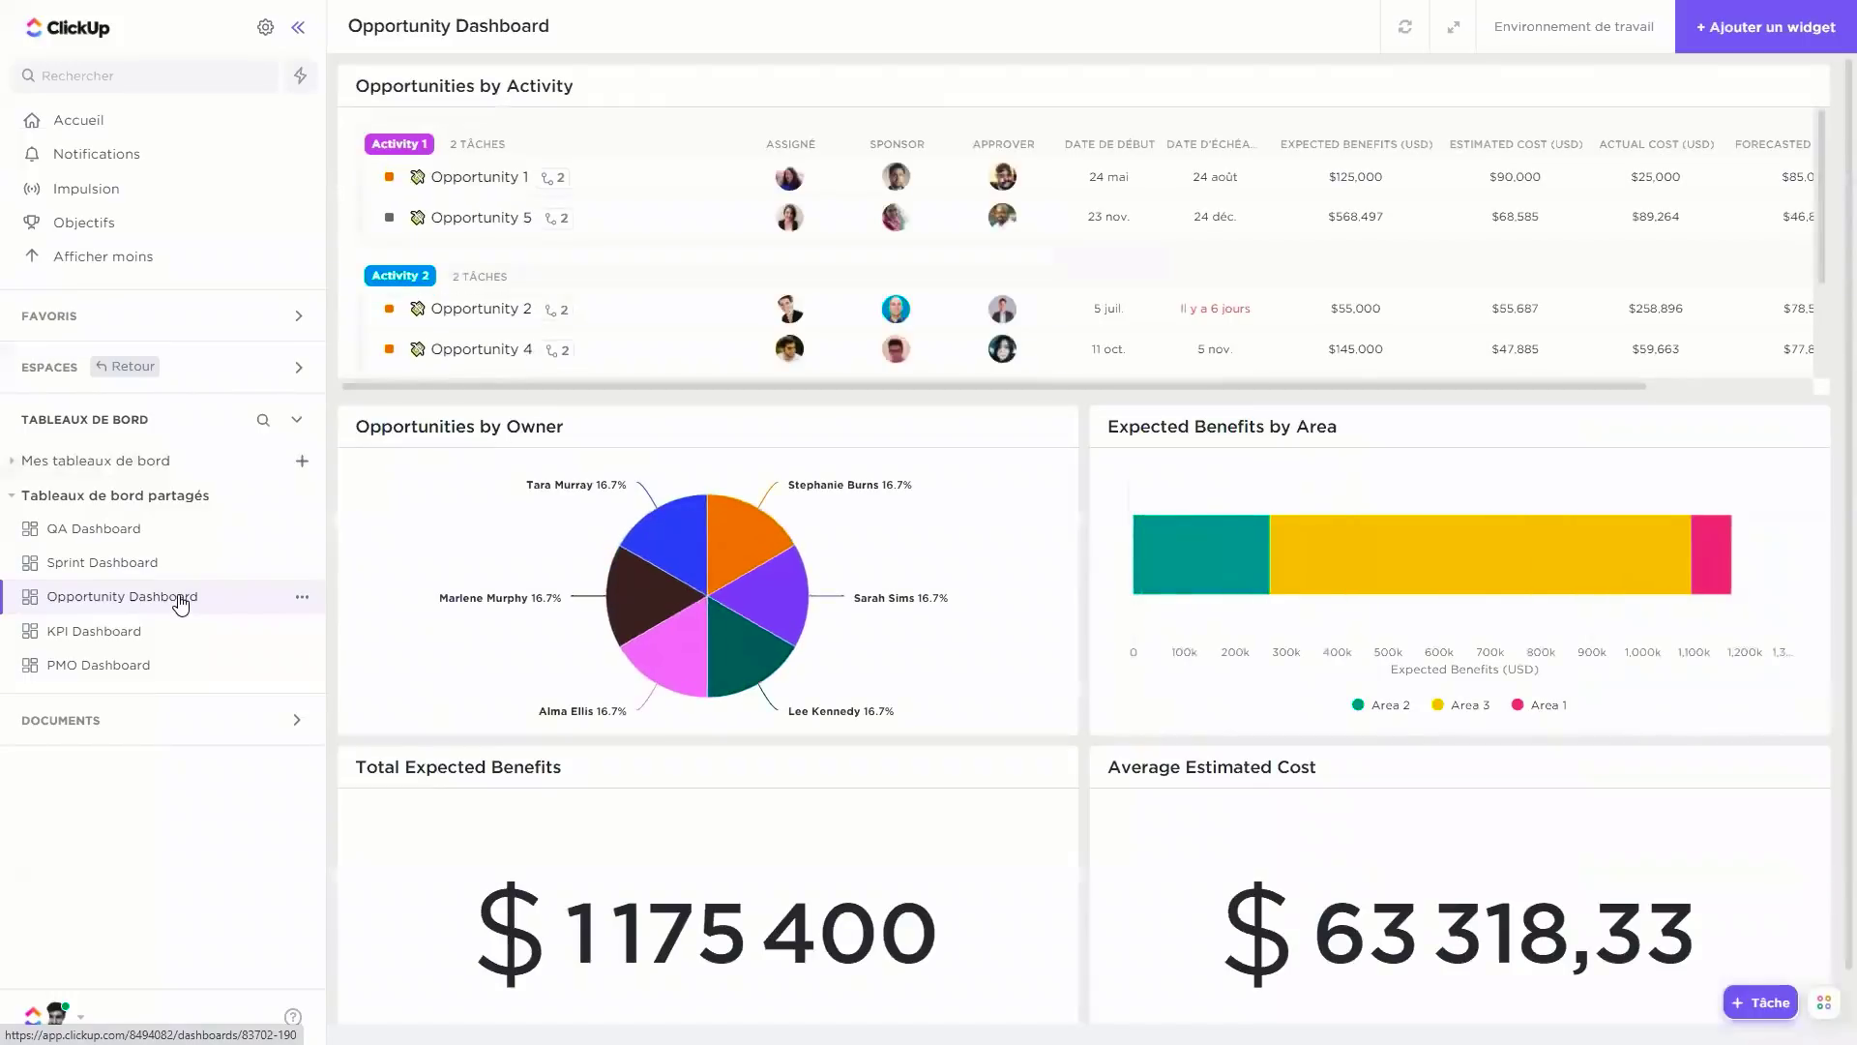
pyautogui.moveTo(561, 714)
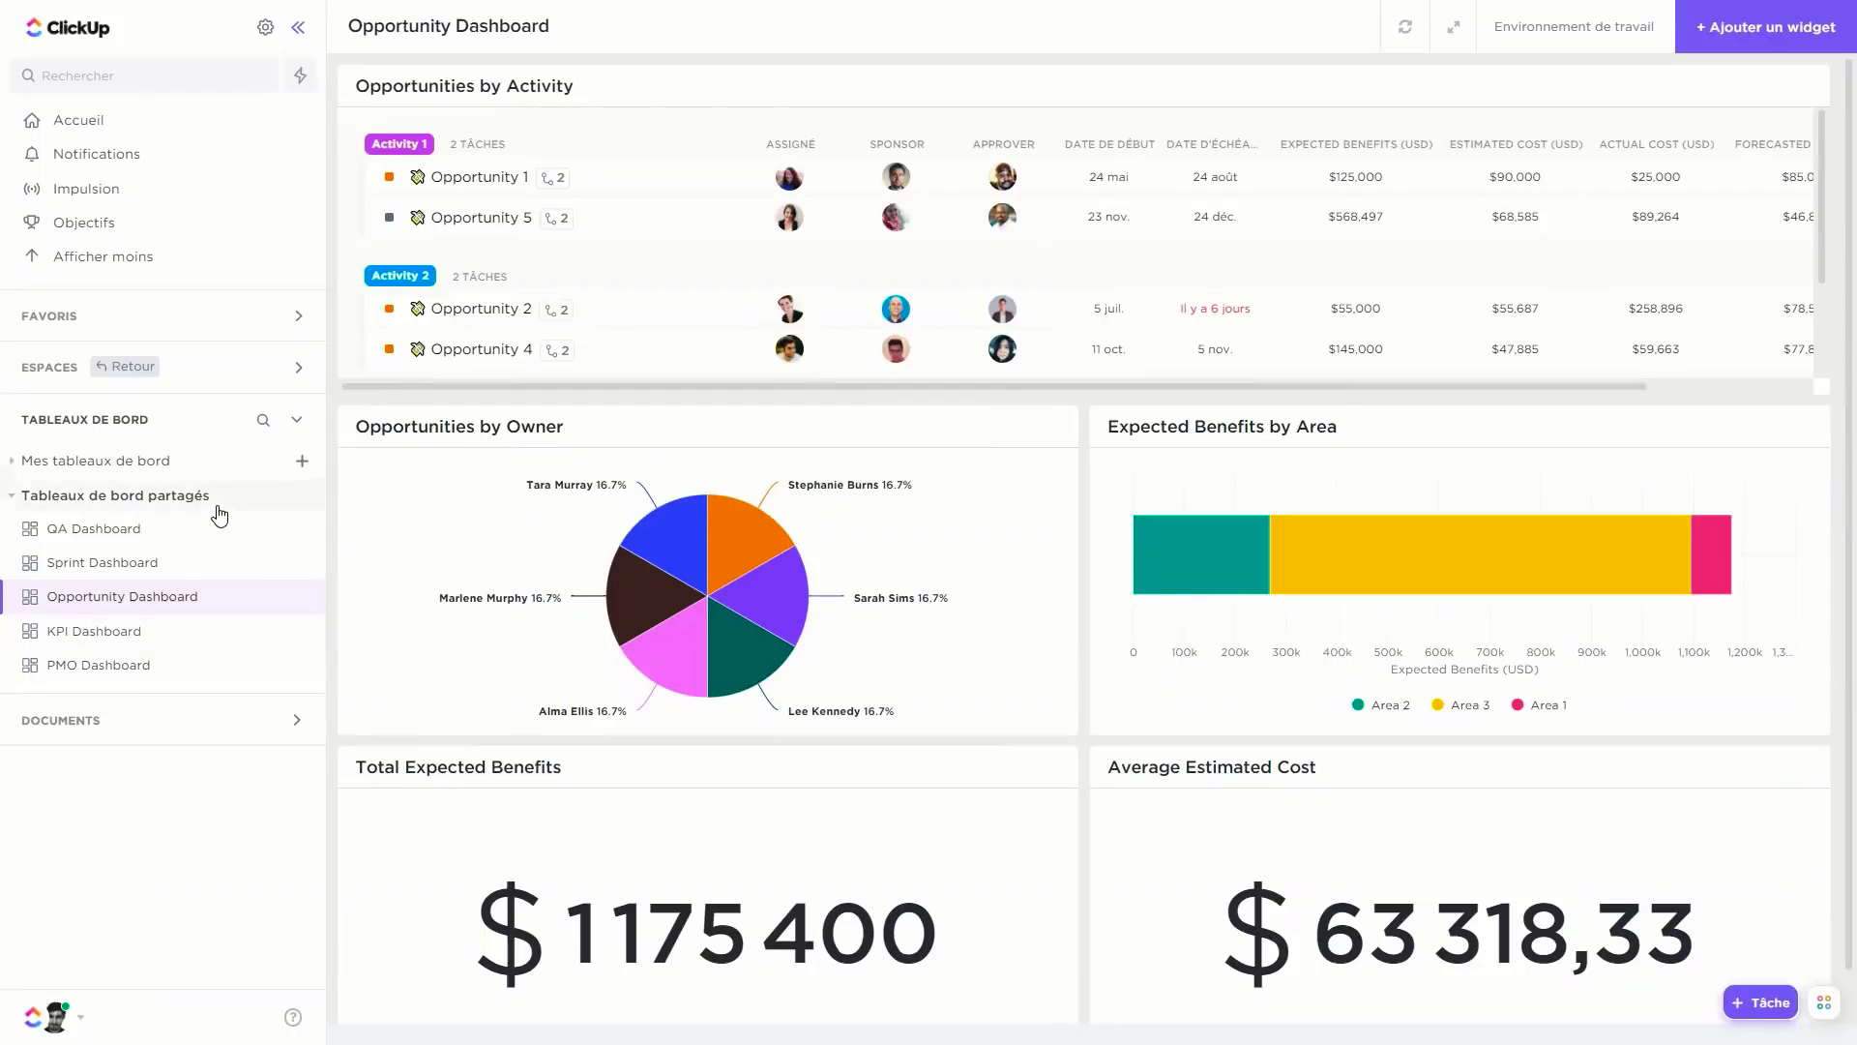
# Open the Notifications page and look over its additional options.
pyautogui.click(222, 162)
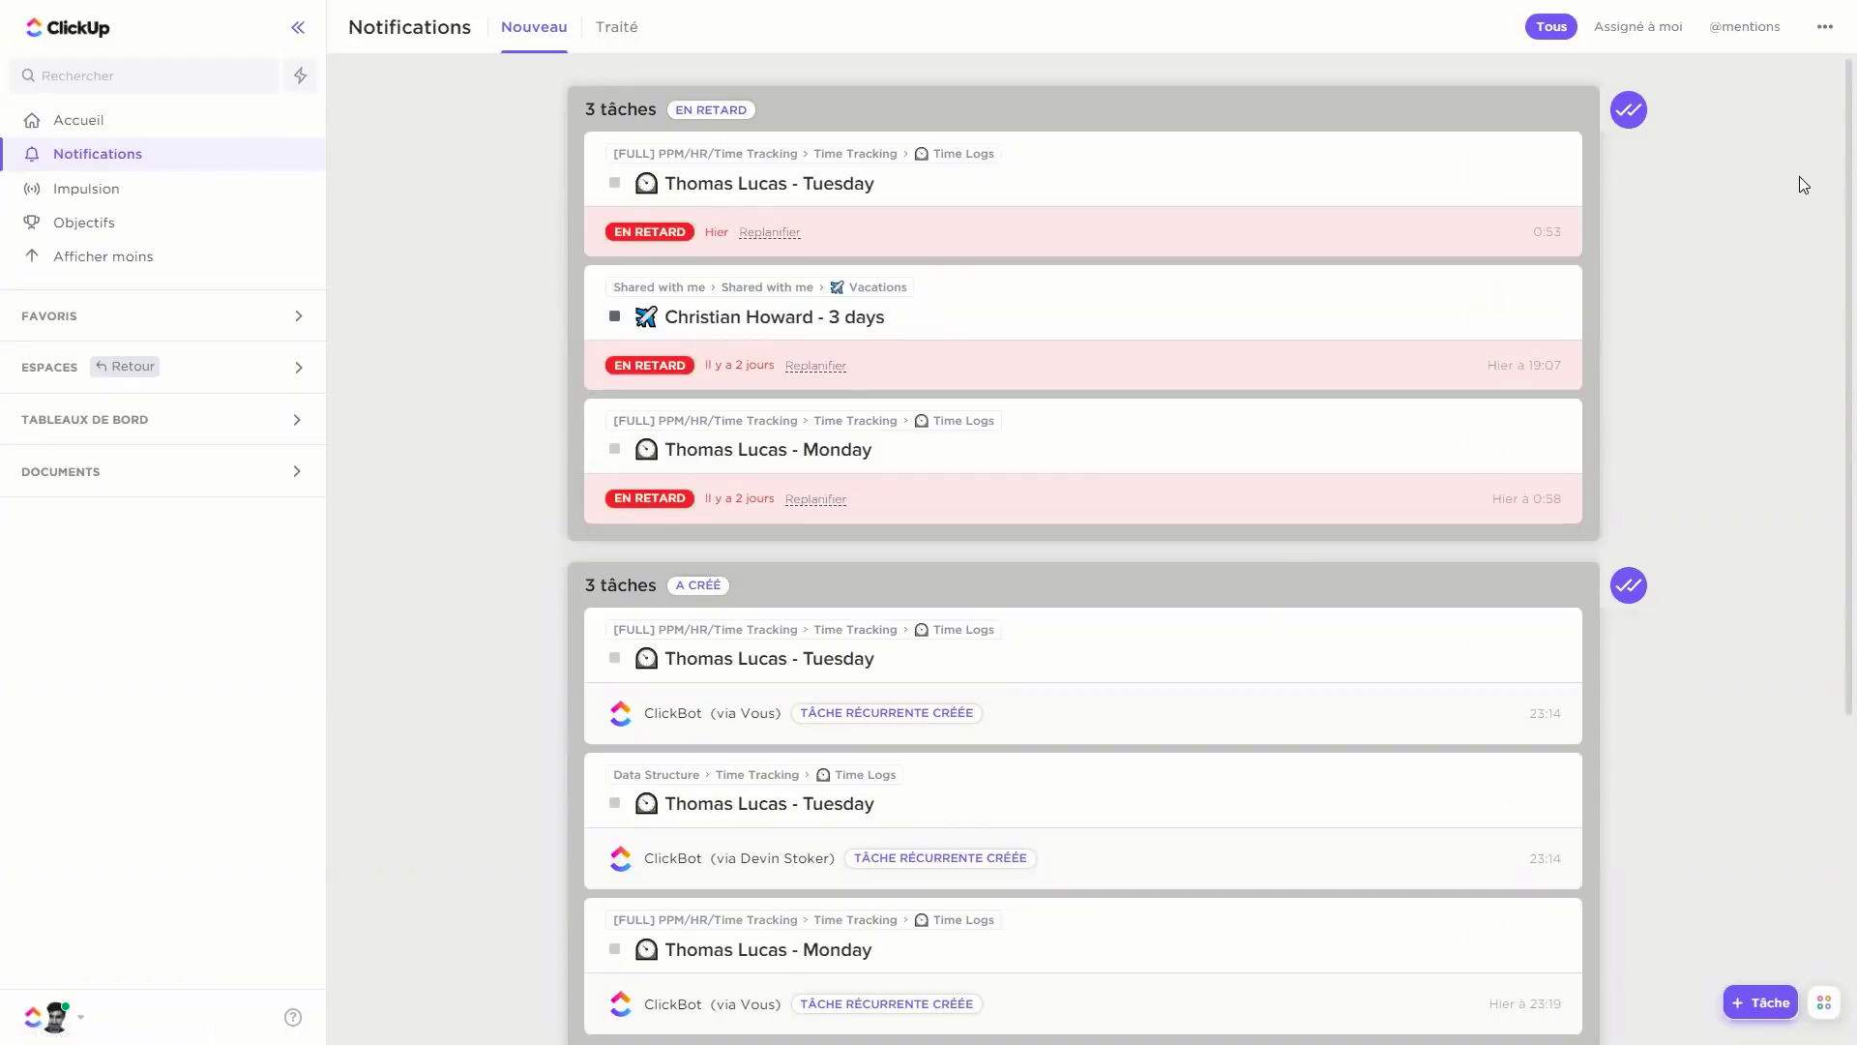
pyautogui.click(1825, 32)
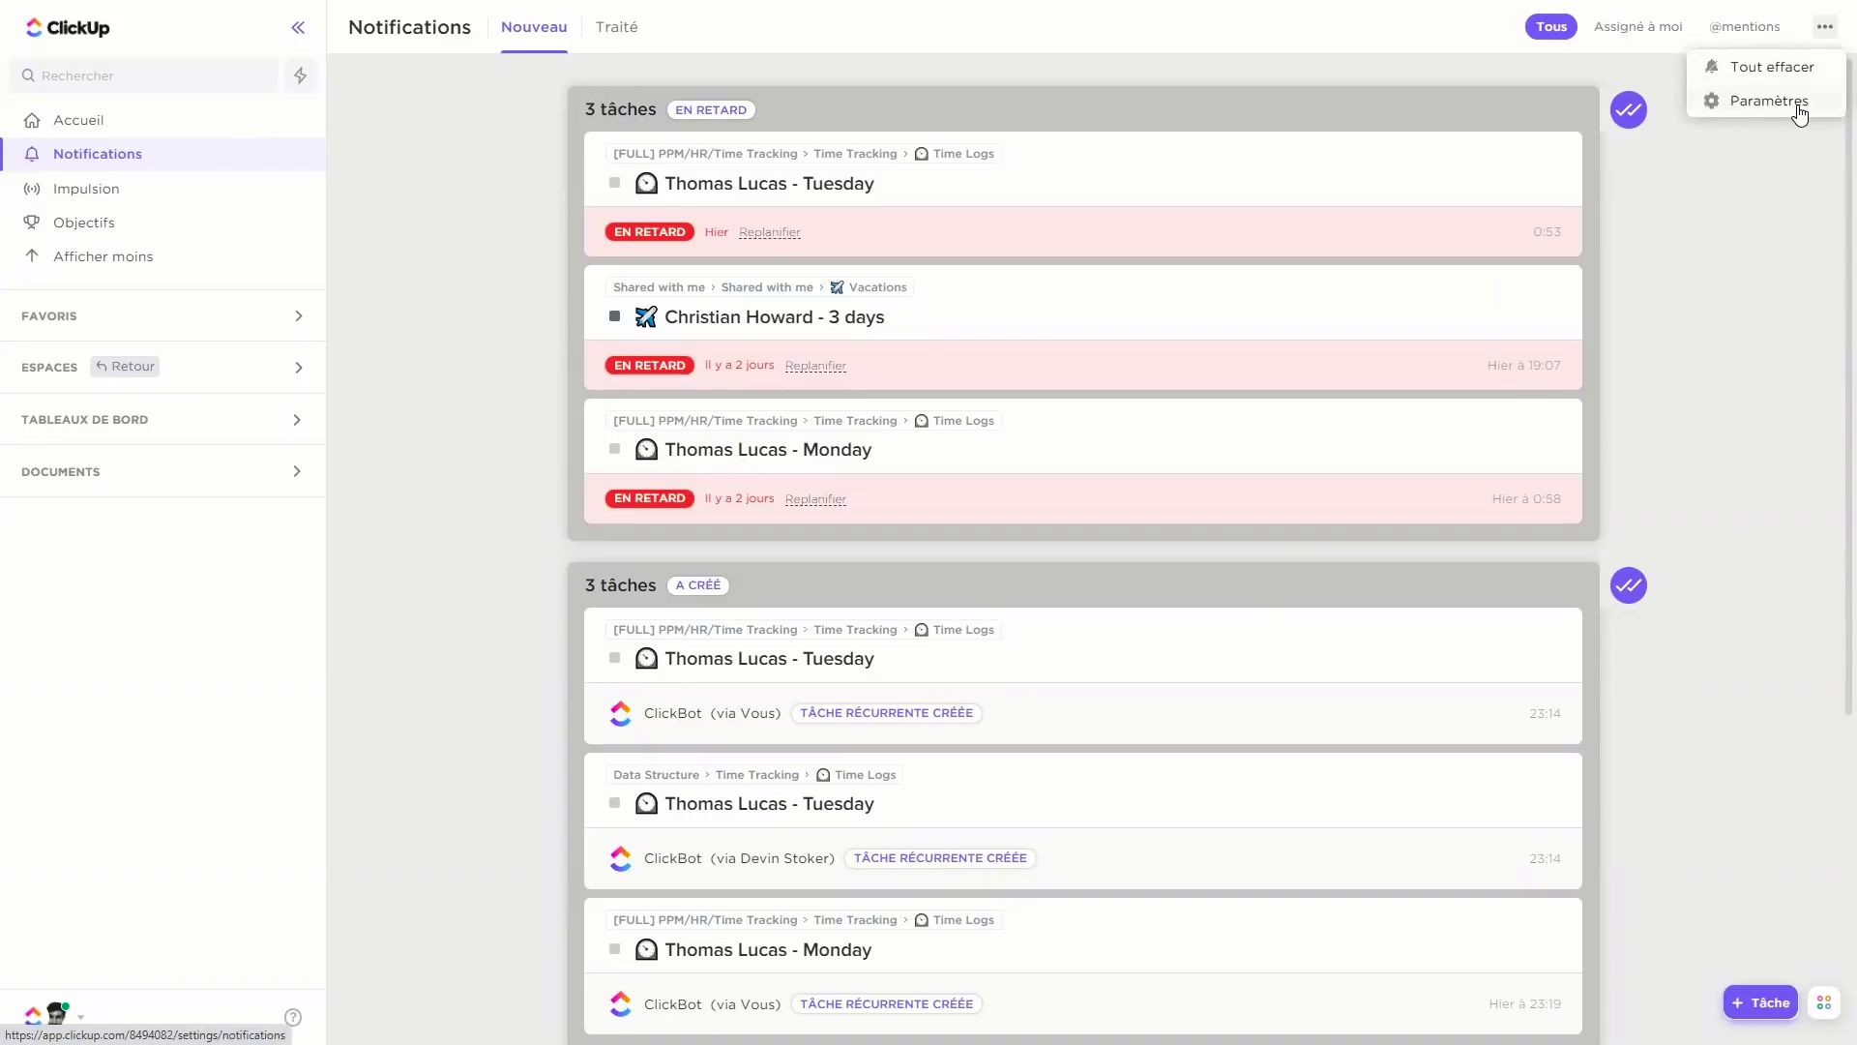
pyautogui.click(1761, 360)
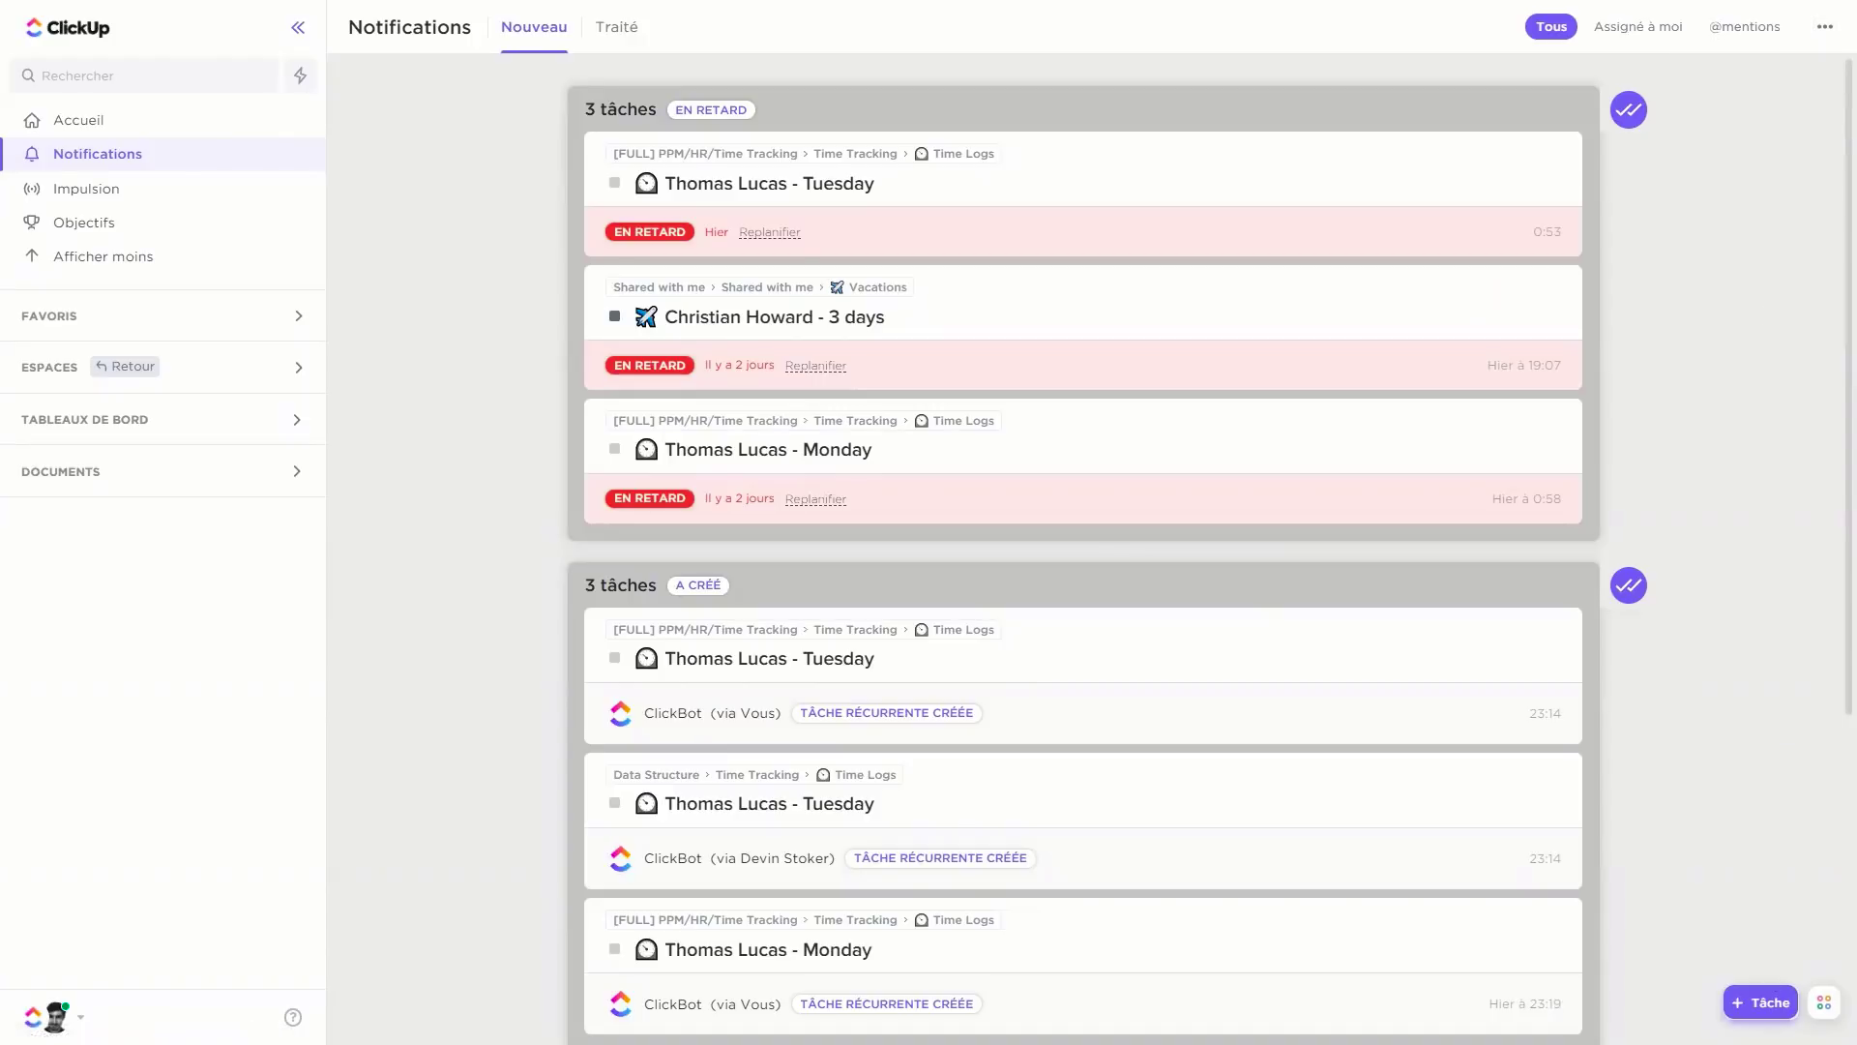
# Open the Bloc-notes from the quick tools to view its notes, and show the list of quick tools again.
pyautogui.click(1829, 1006)
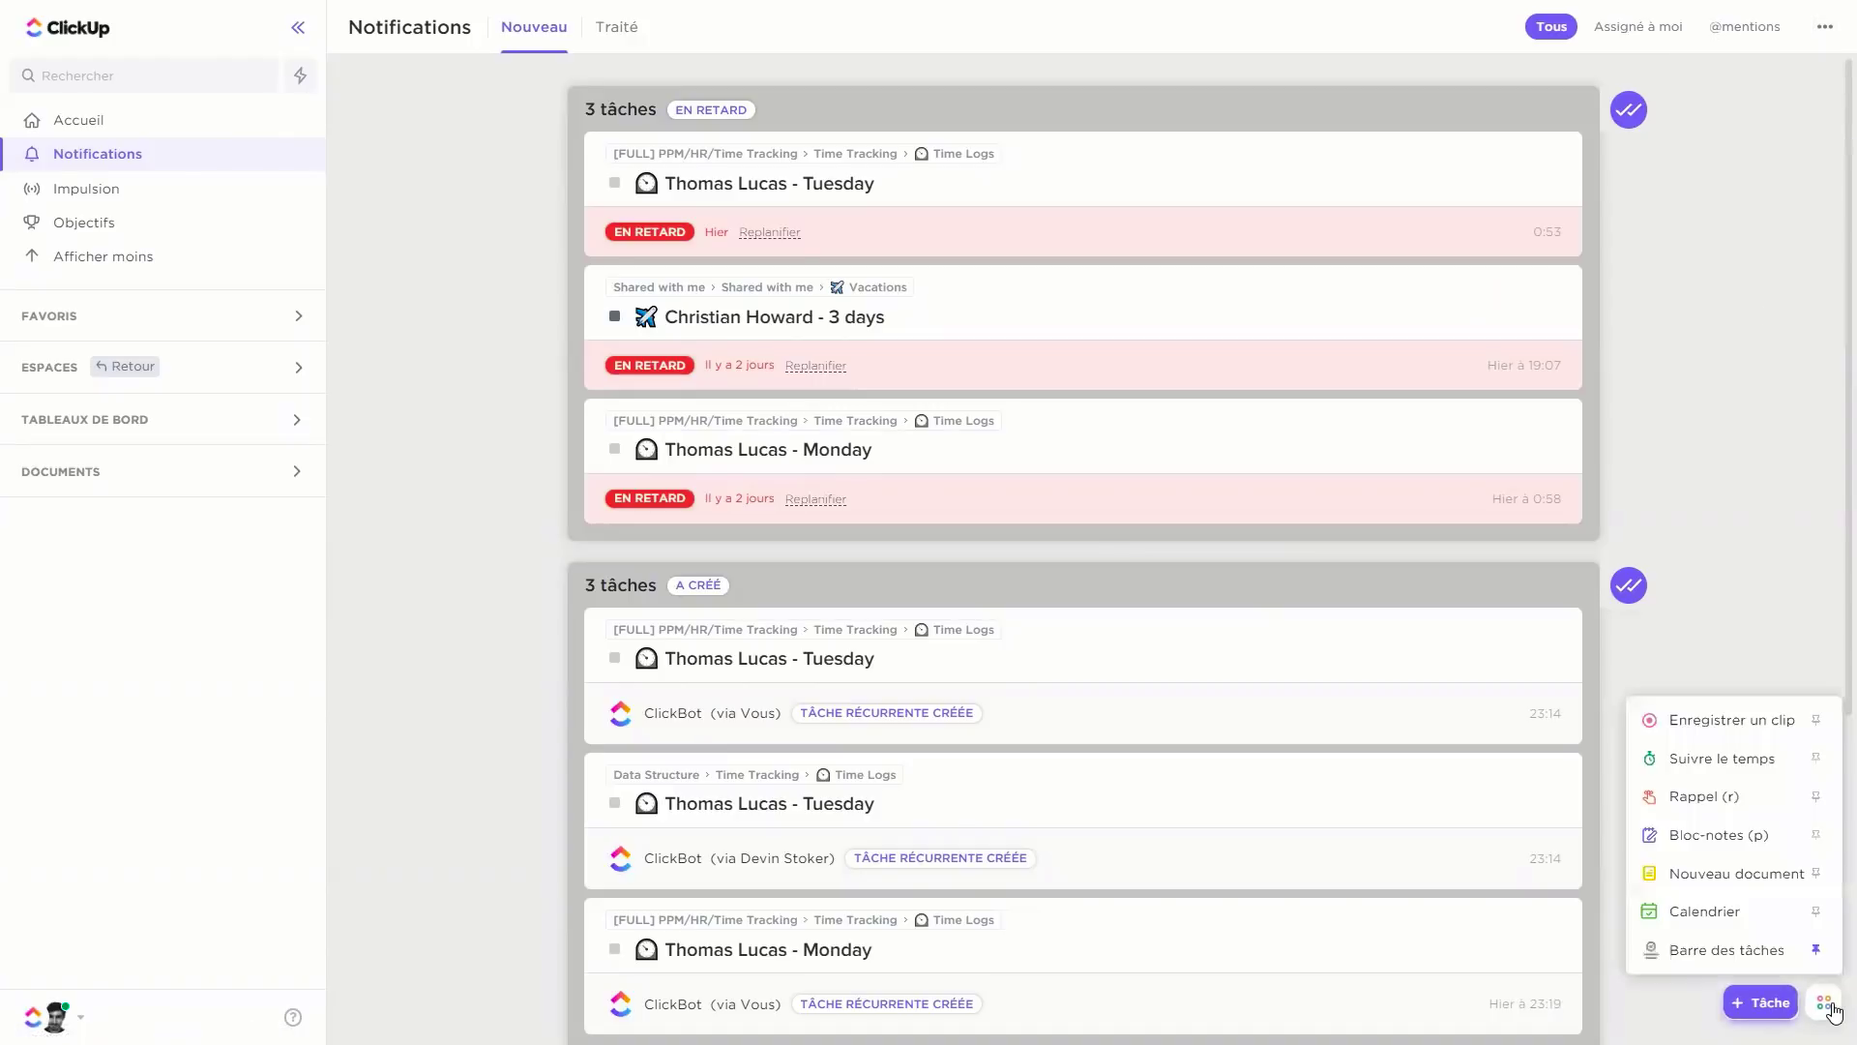
pyautogui.click(1749, 853)
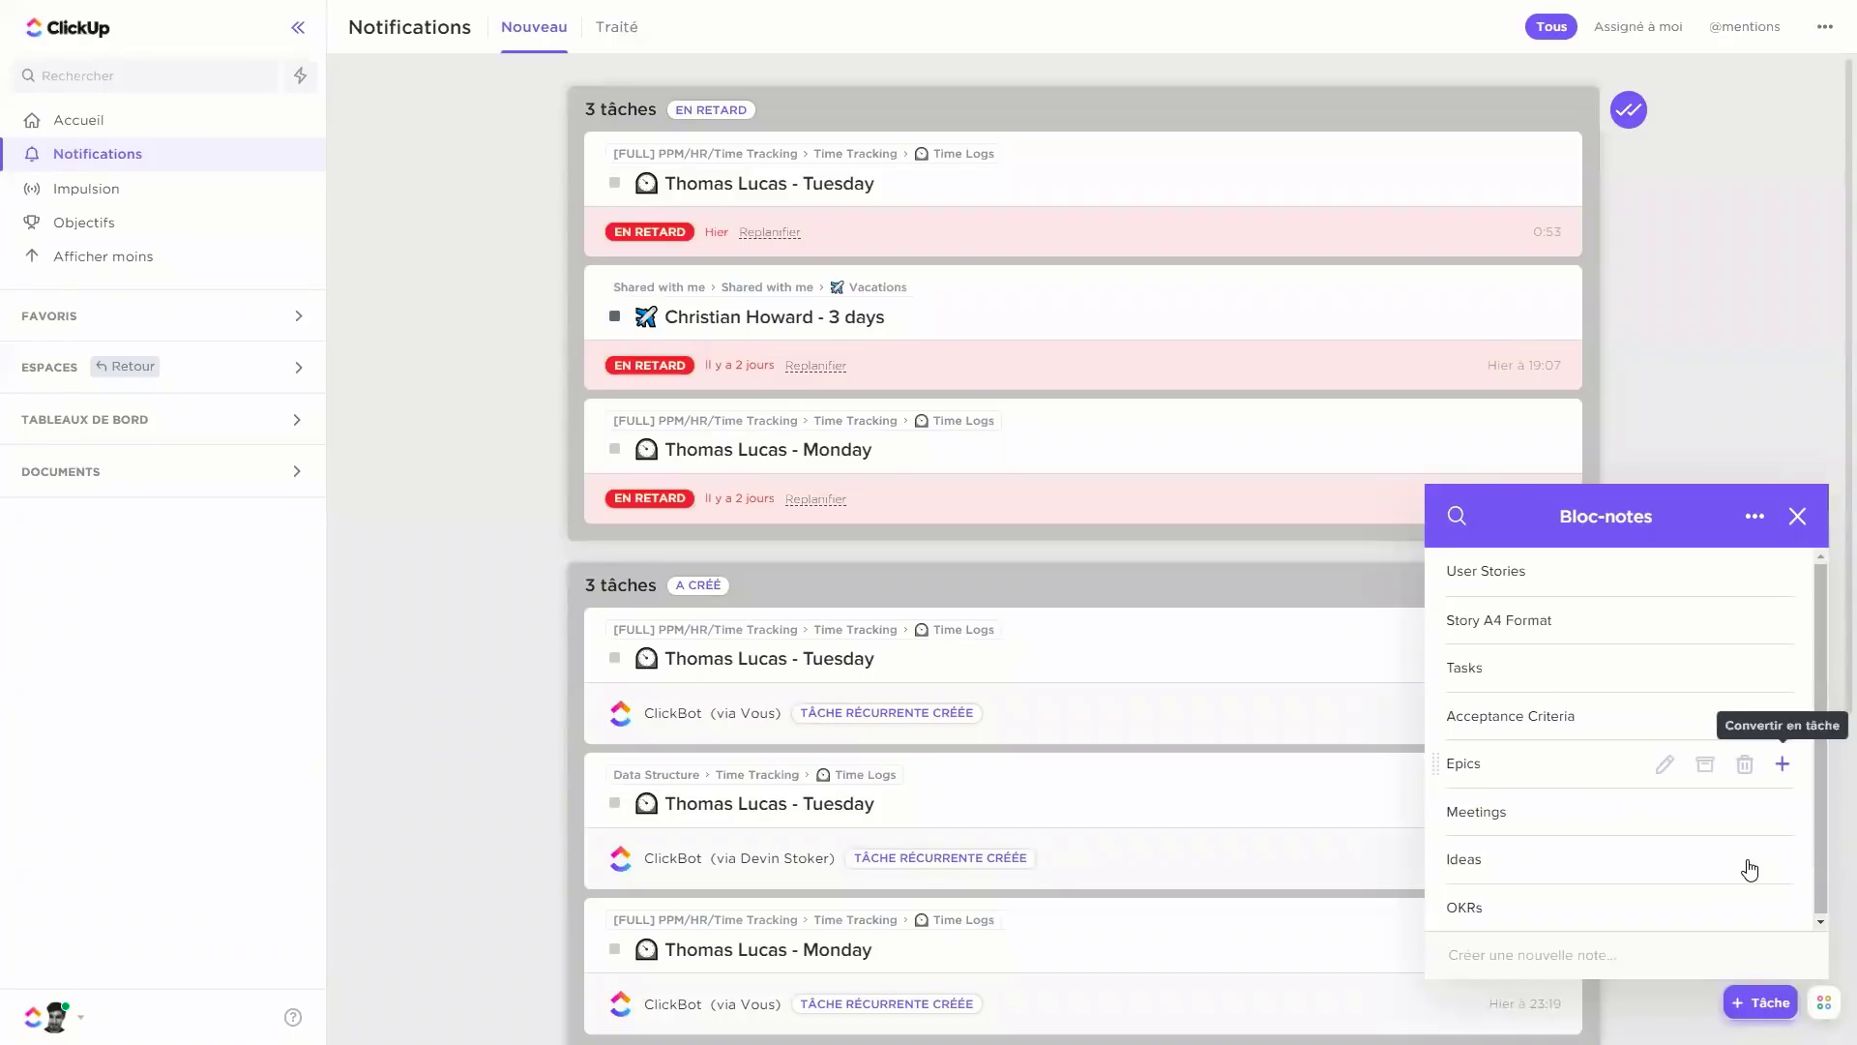
pyautogui.click(1824, 1004)
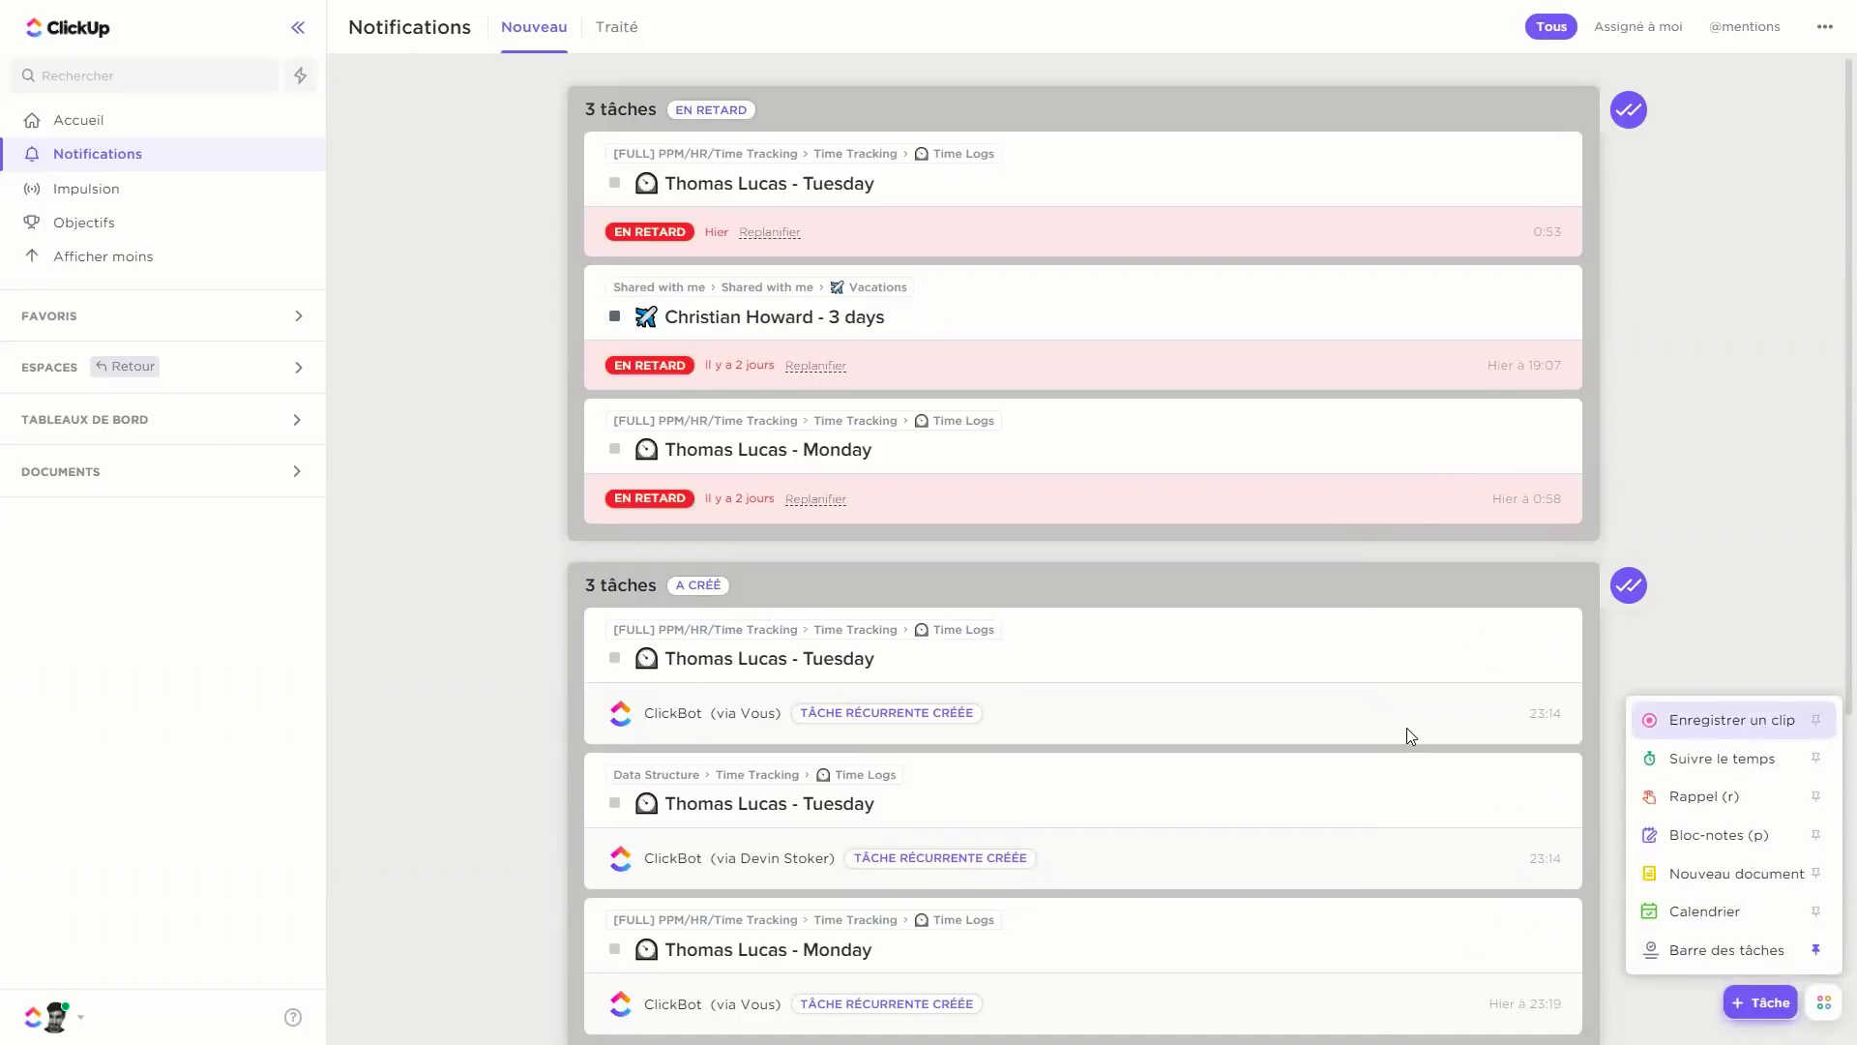
# Open the Demo workspace's Personnes settings, review the members list and invitation options, and return to the workspace.
pyautogui.click(103, 942)
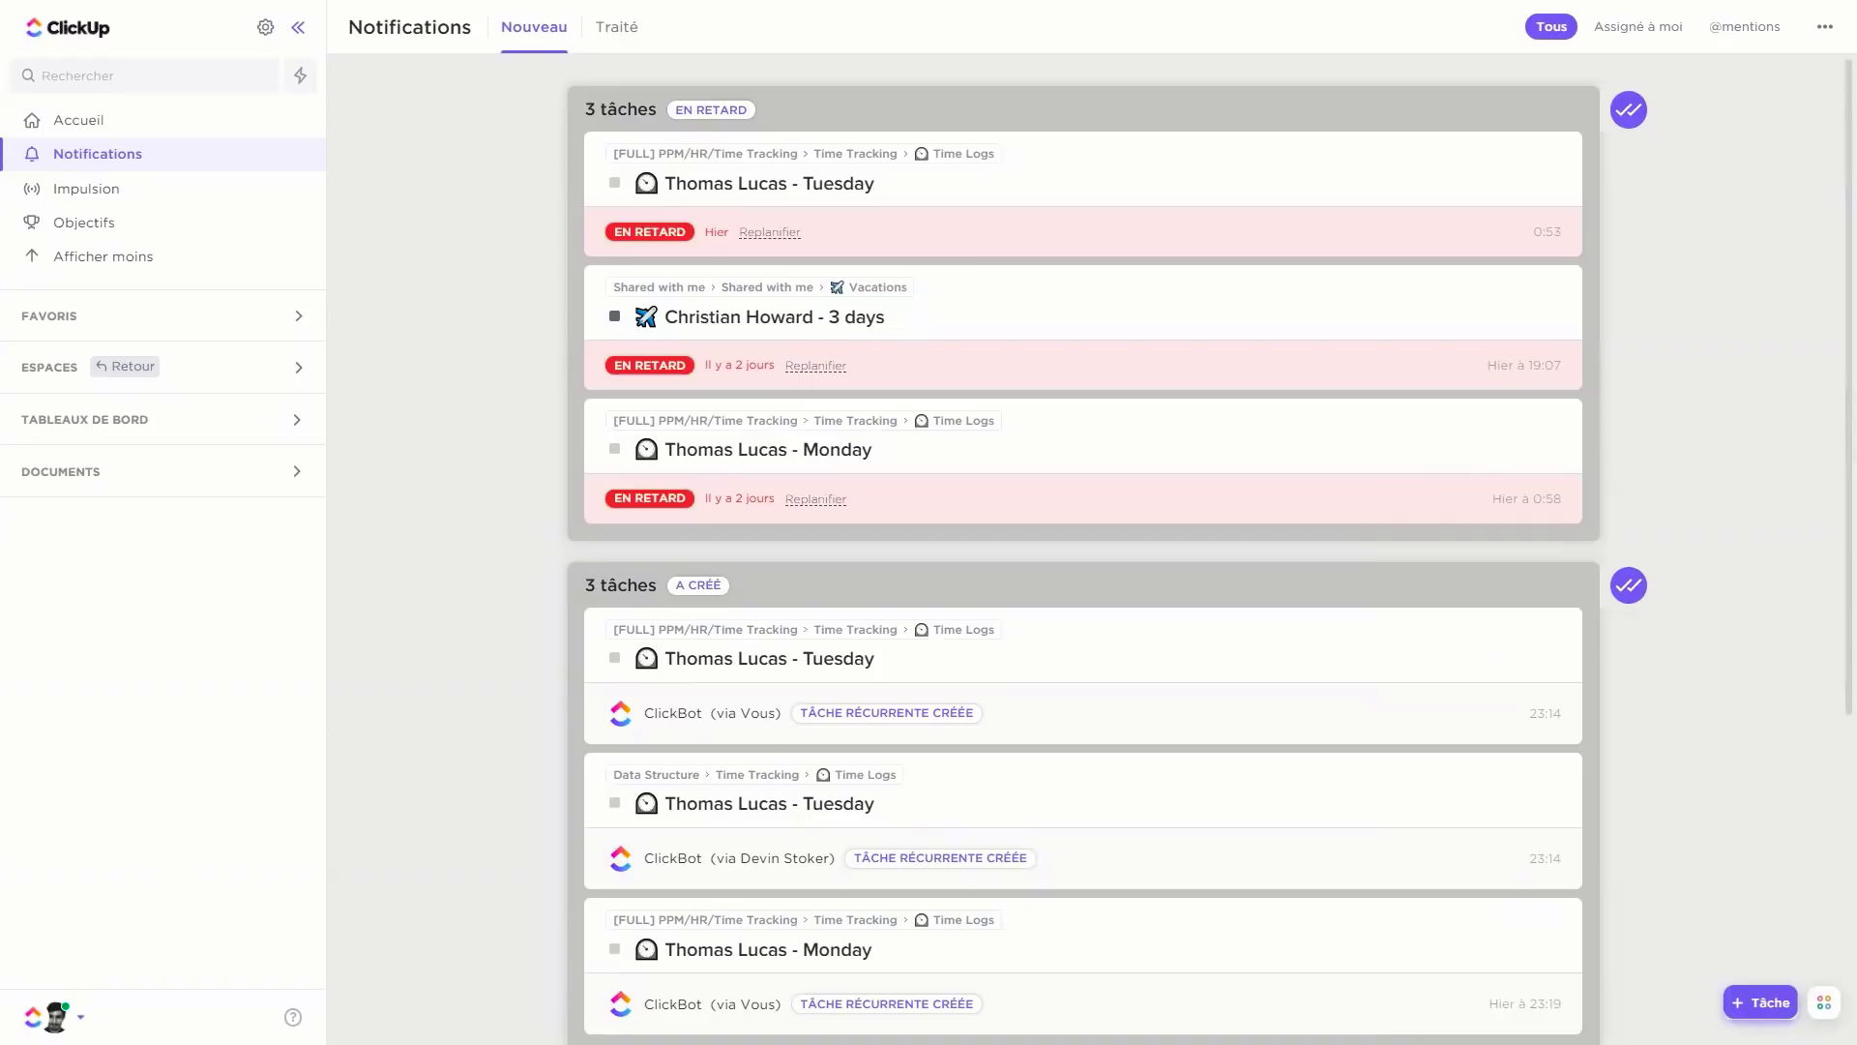
pyautogui.click(54, 1016)
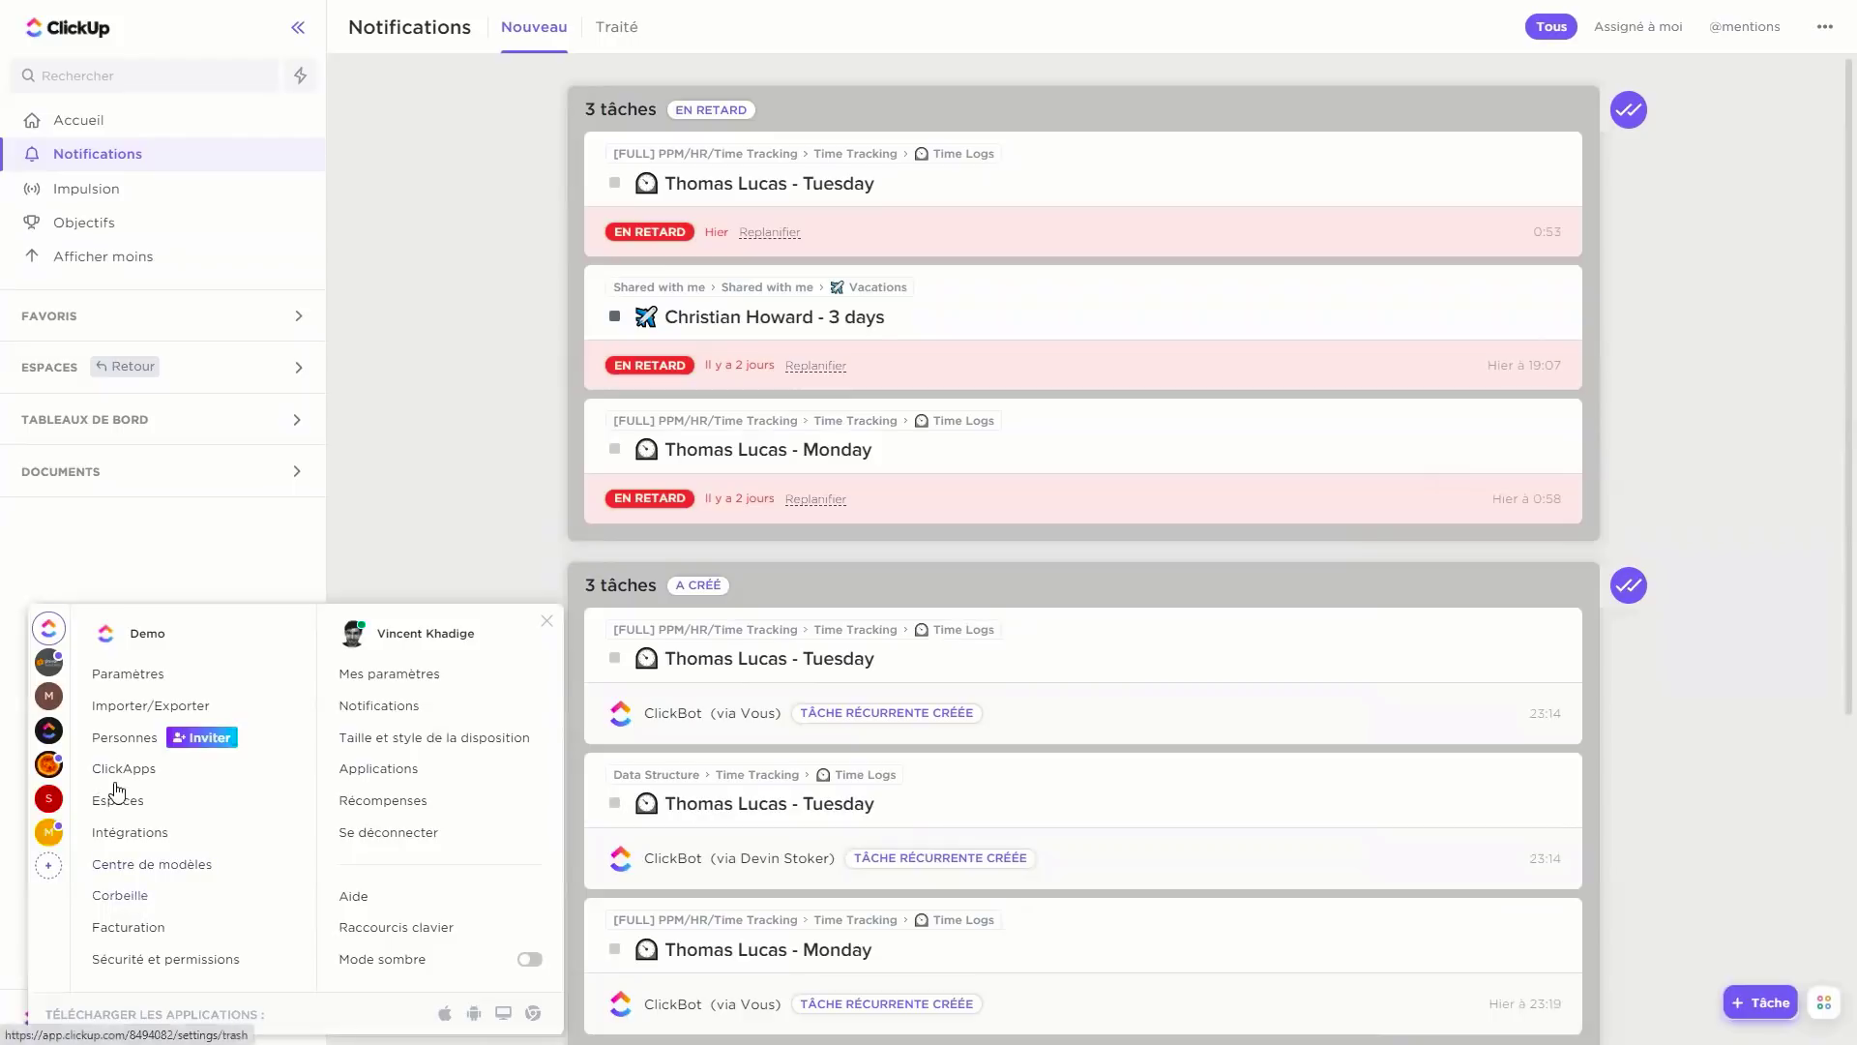
pyautogui.click(123, 738)
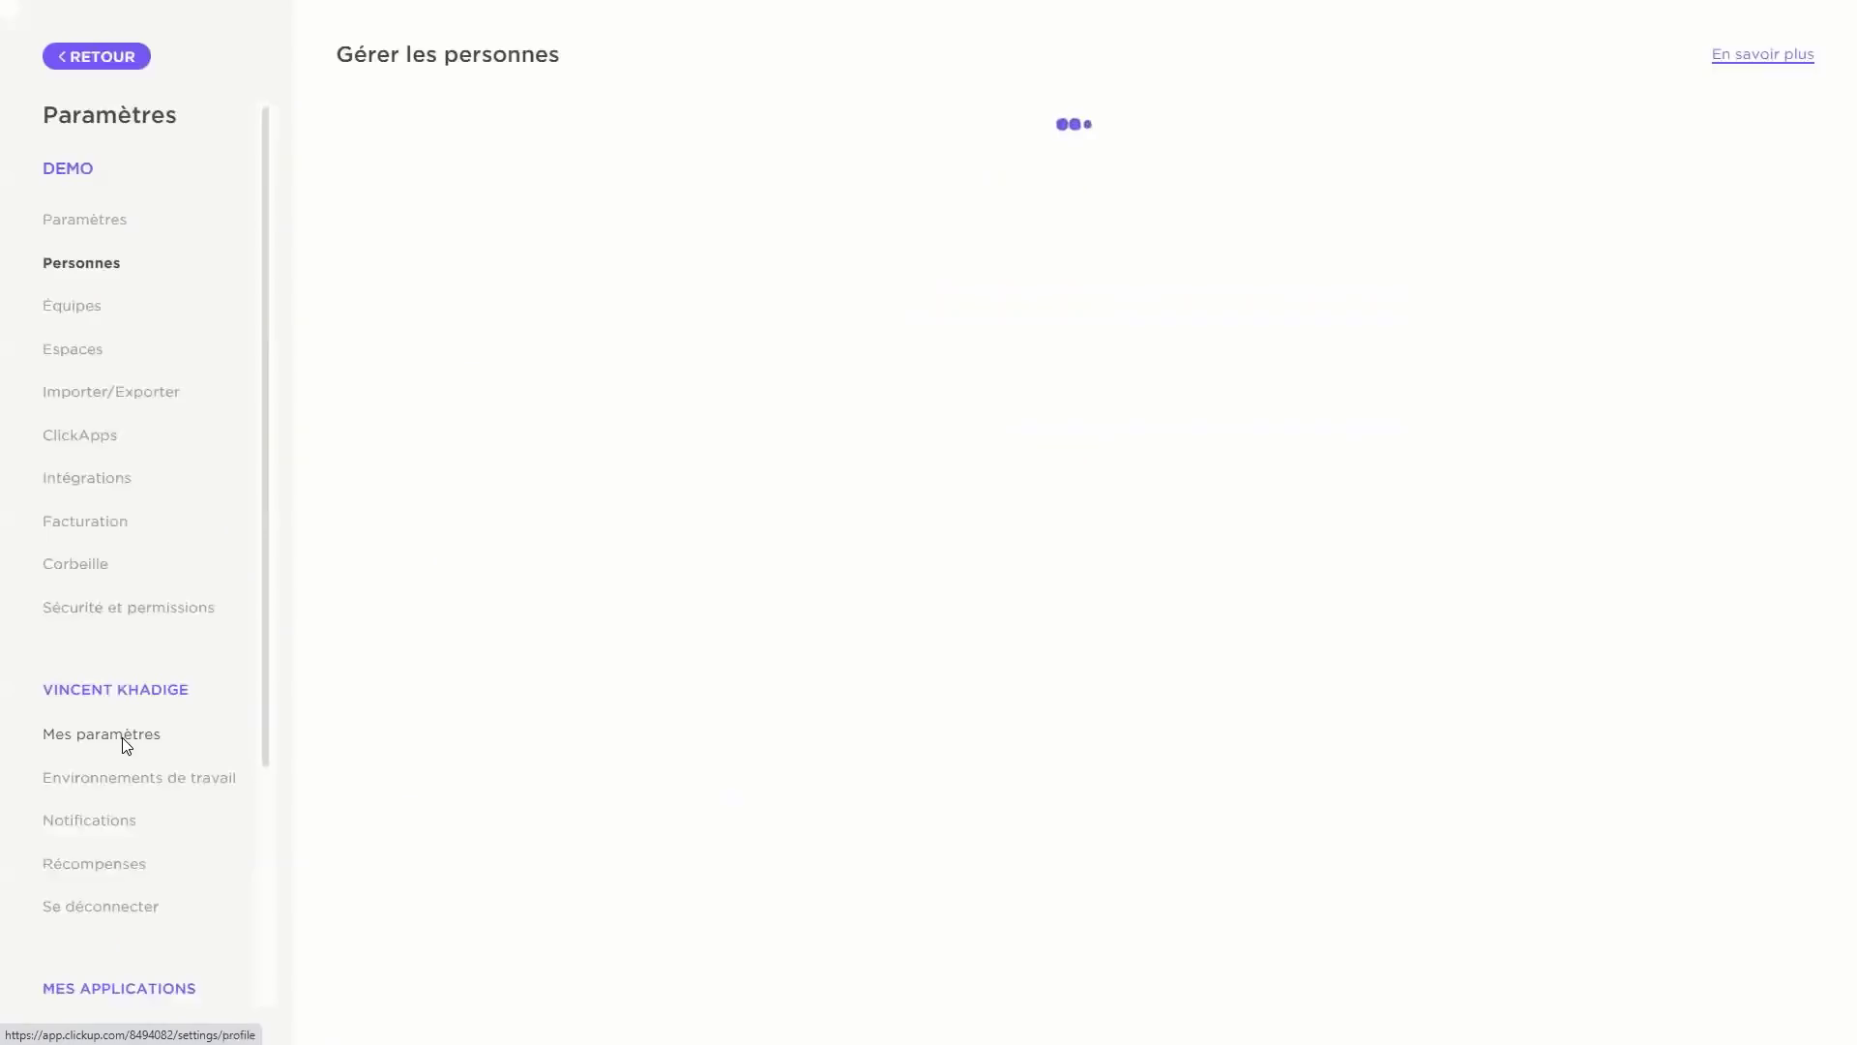
pyautogui.moveTo(790, 805)
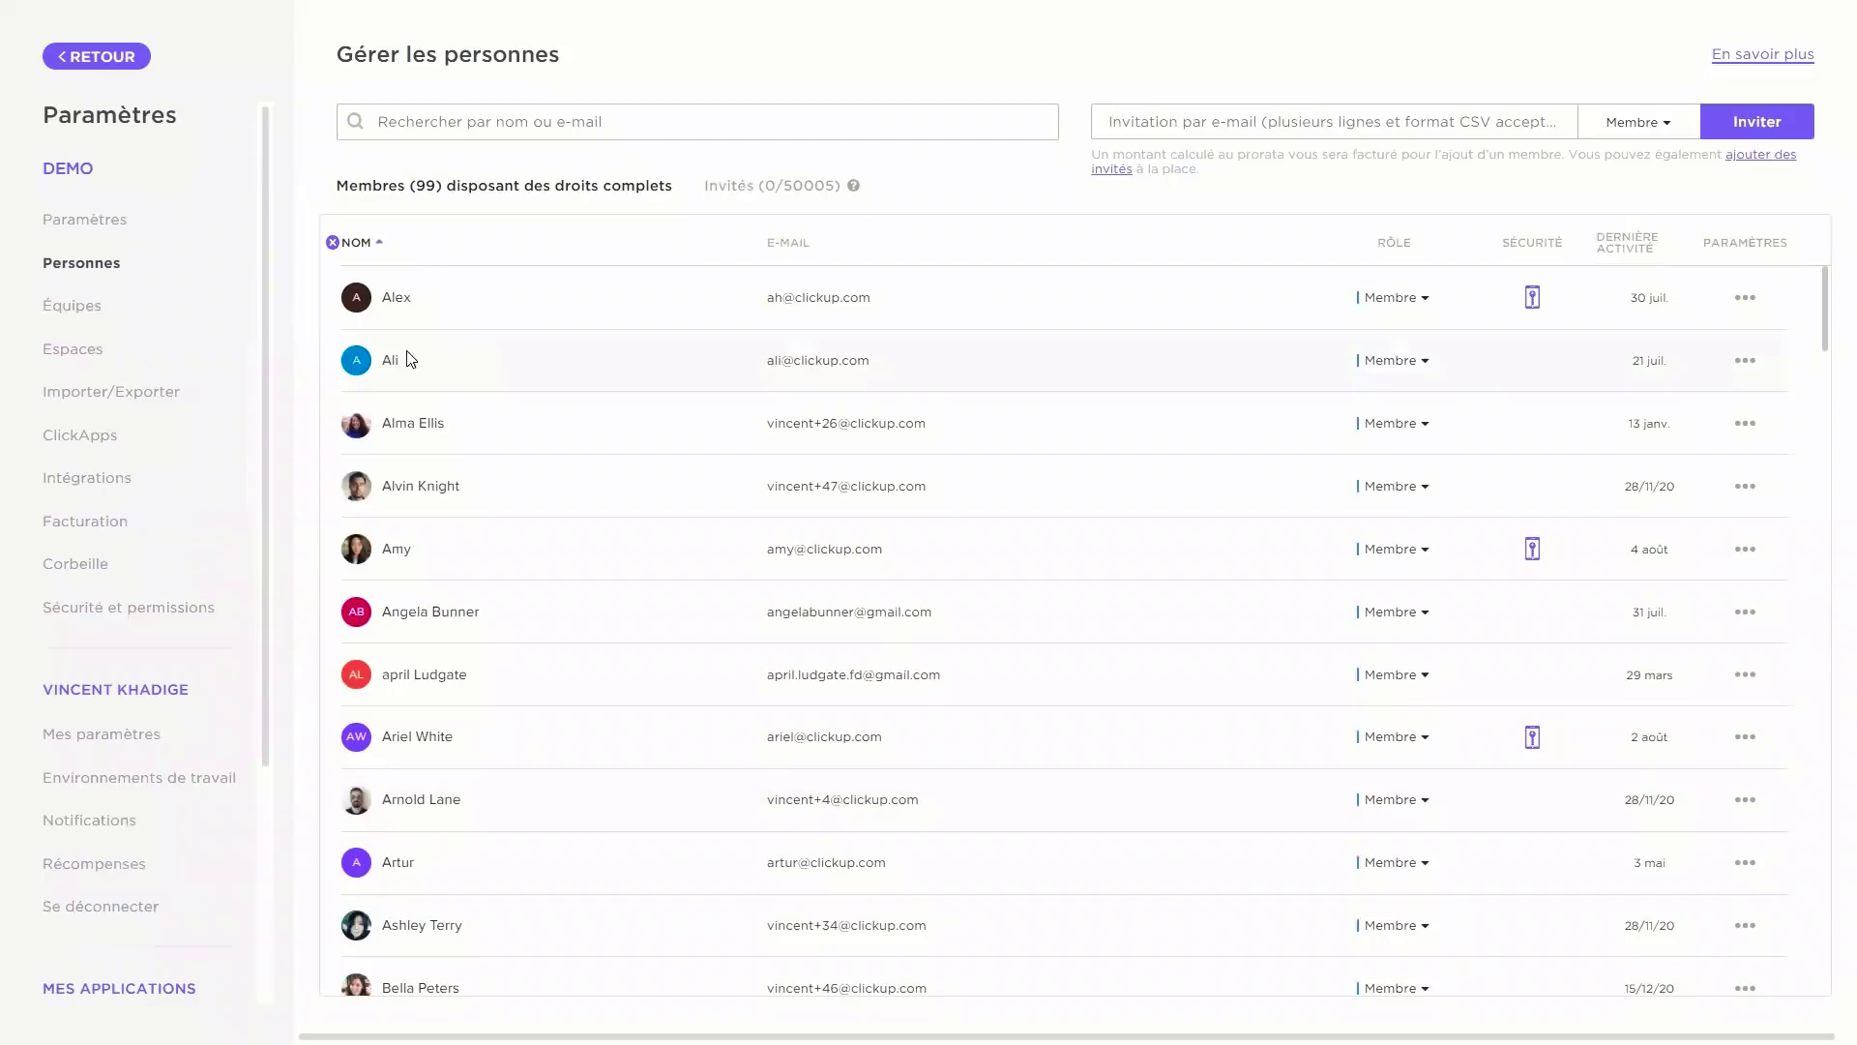
pyautogui.click(119, 60)
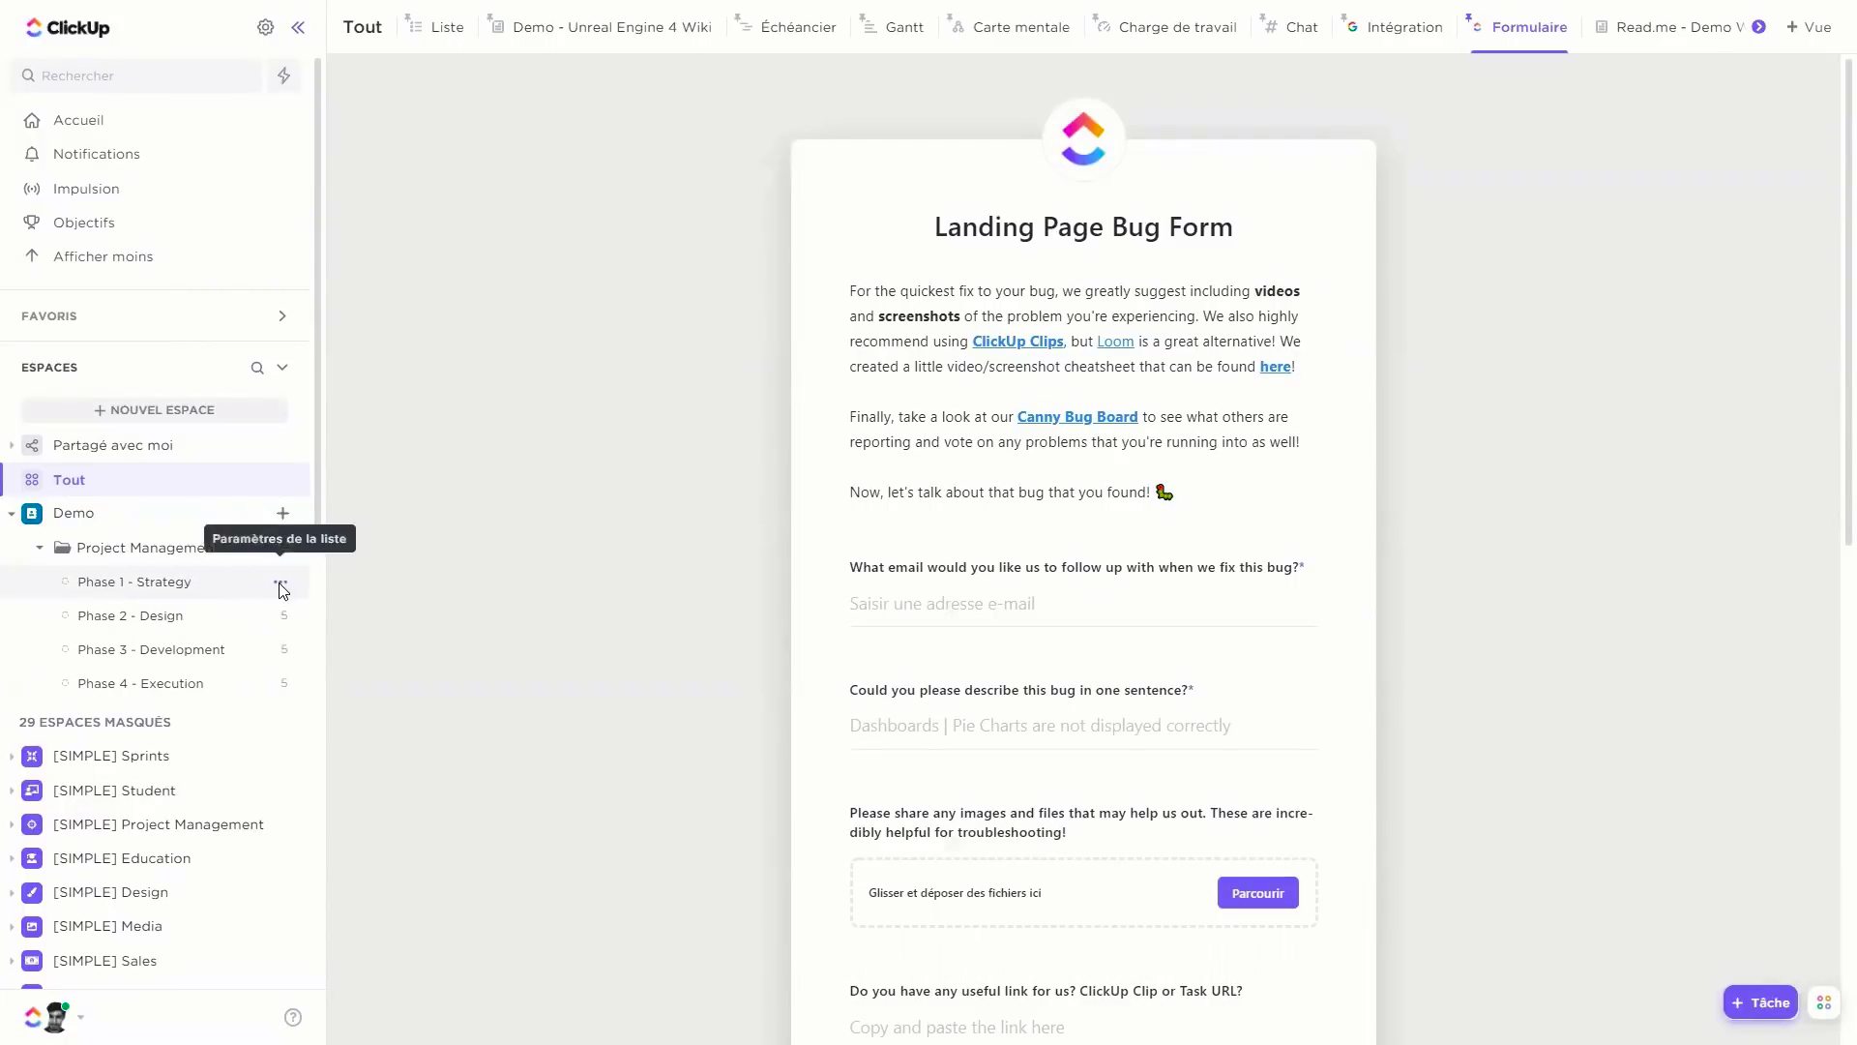
# View the Partage et permissions options of the Phase 1 - Strategy list, and close them without inviting anyone.
pyautogui.click(281, 583)
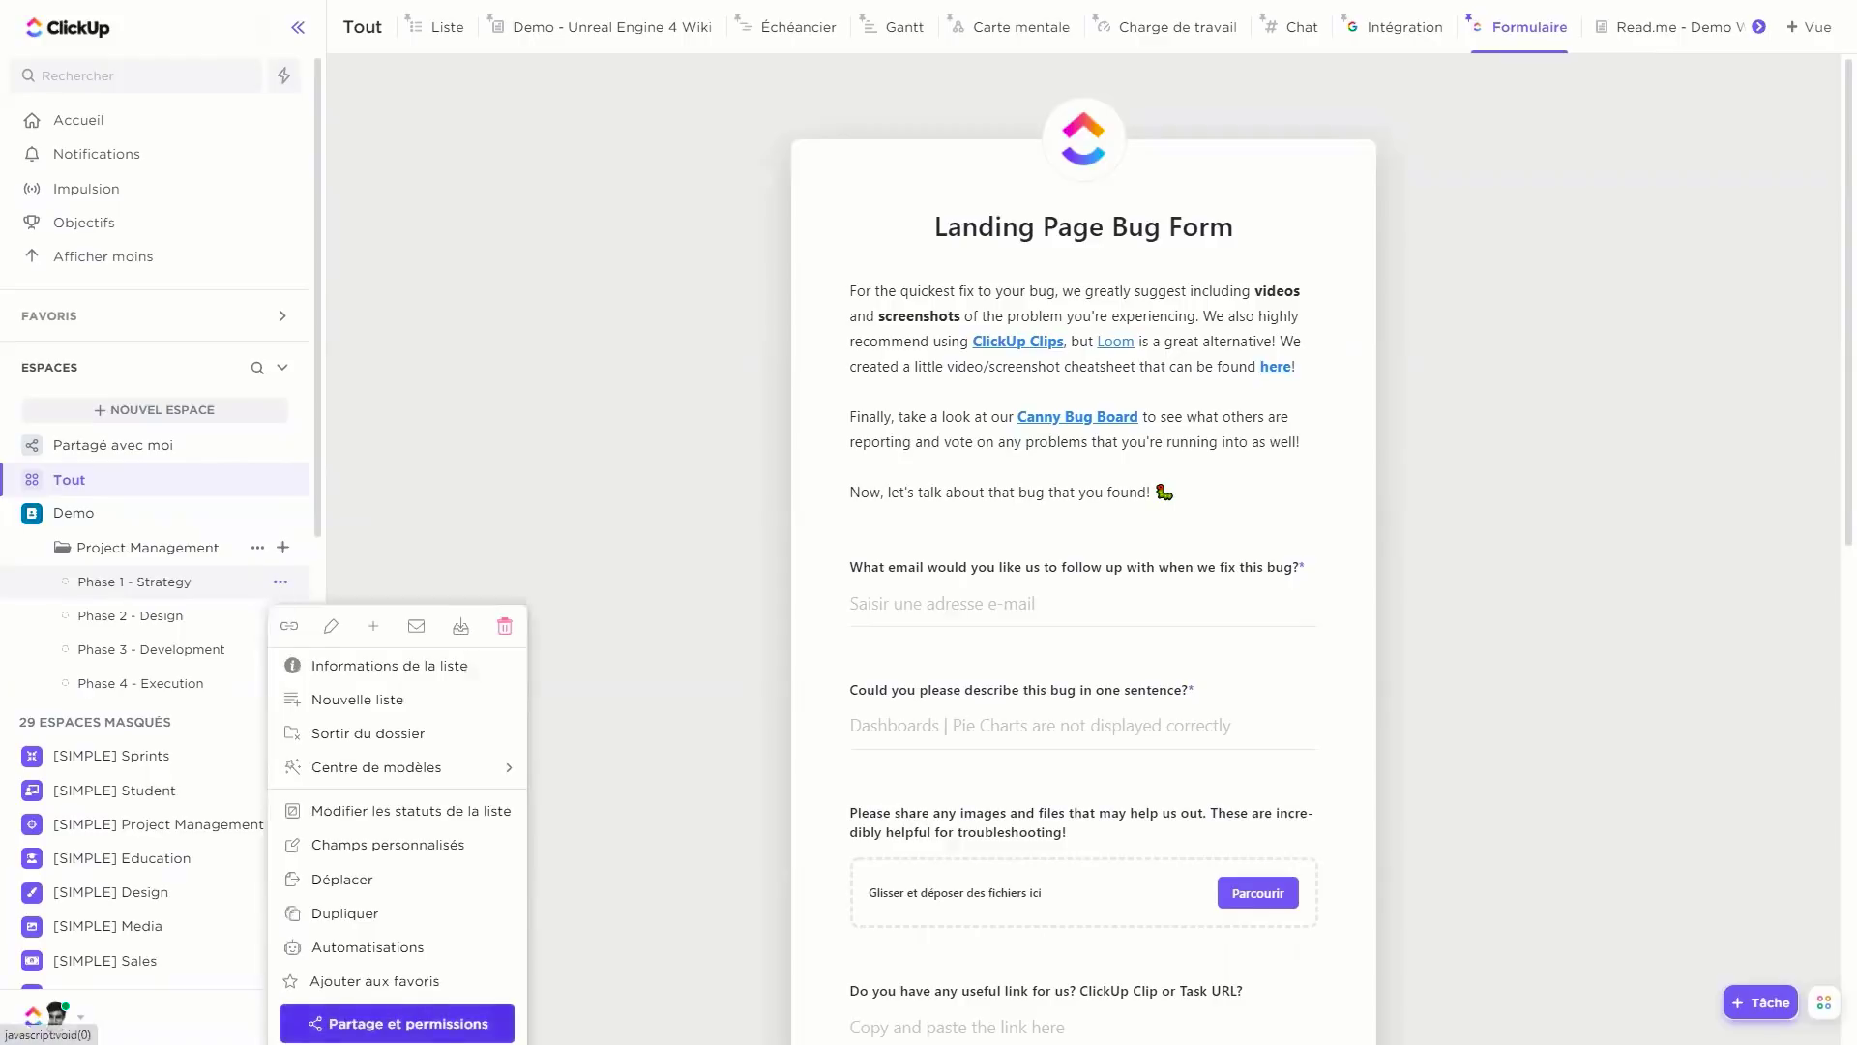
pyautogui.click(408, 1023)
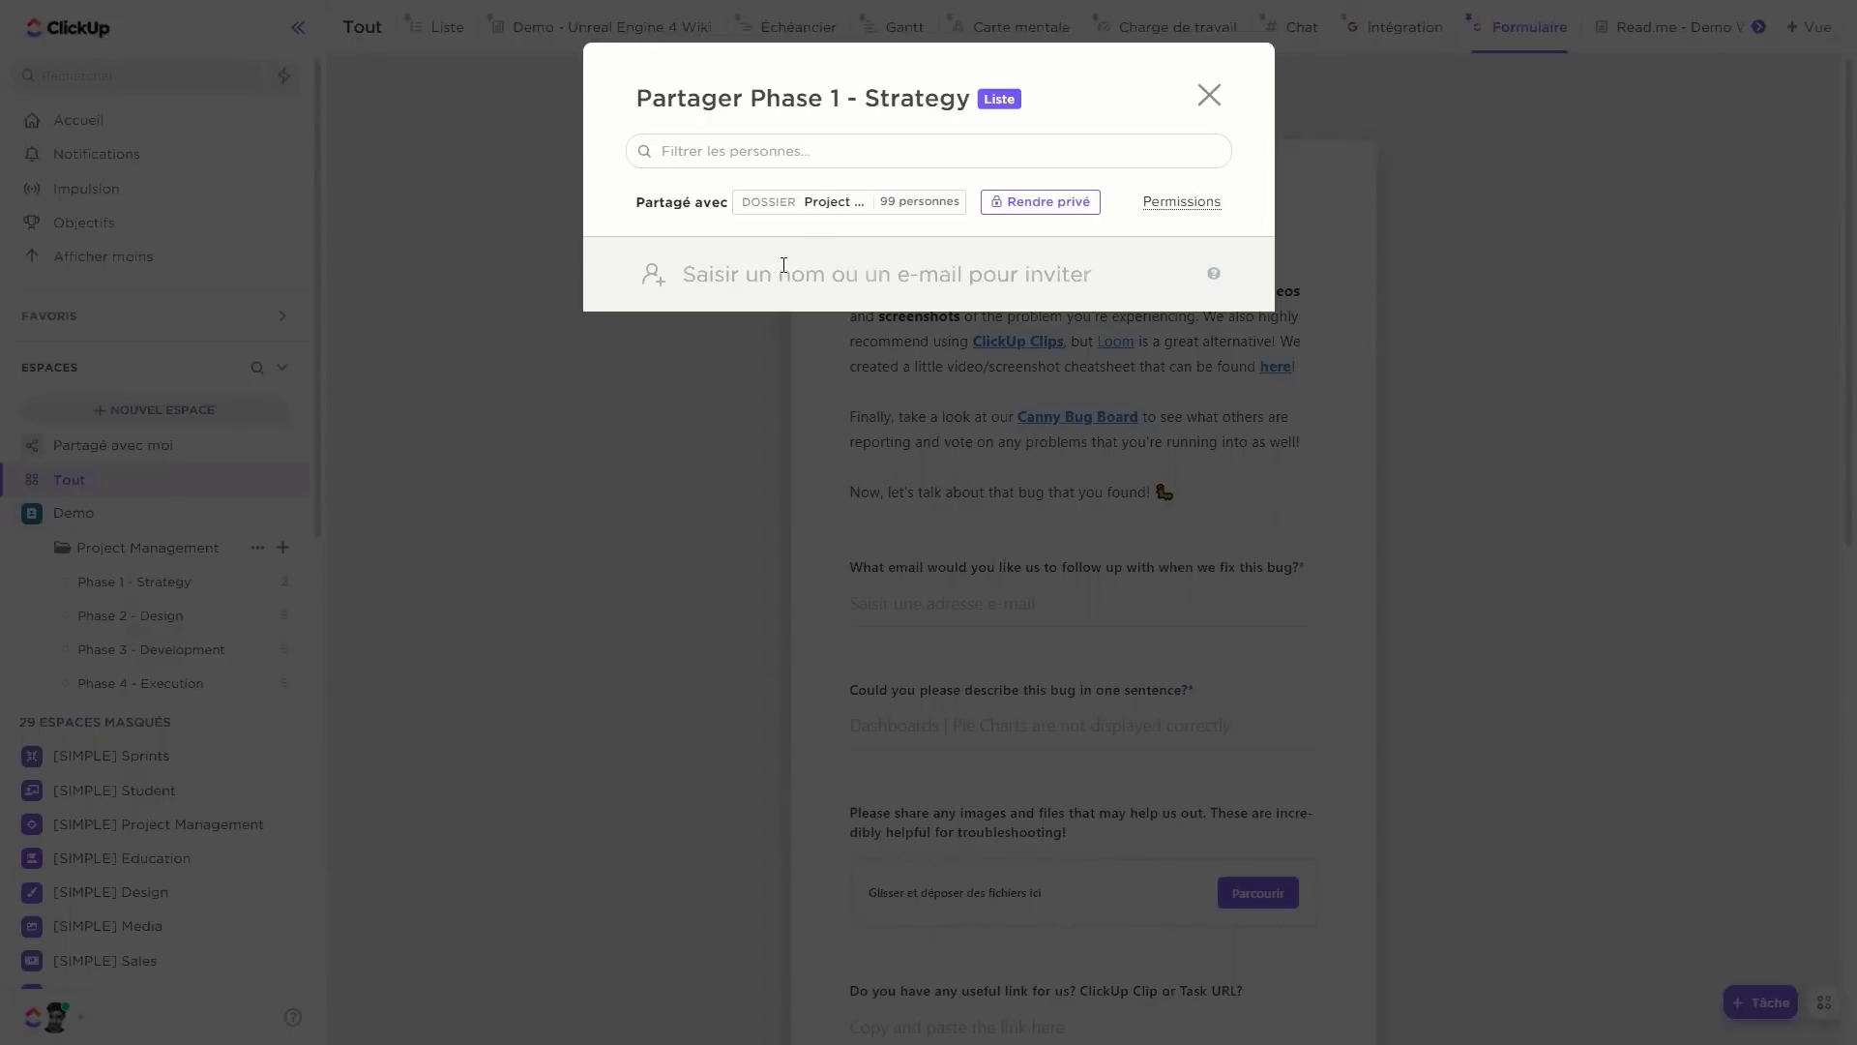
pyautogui.click(1208, 95)
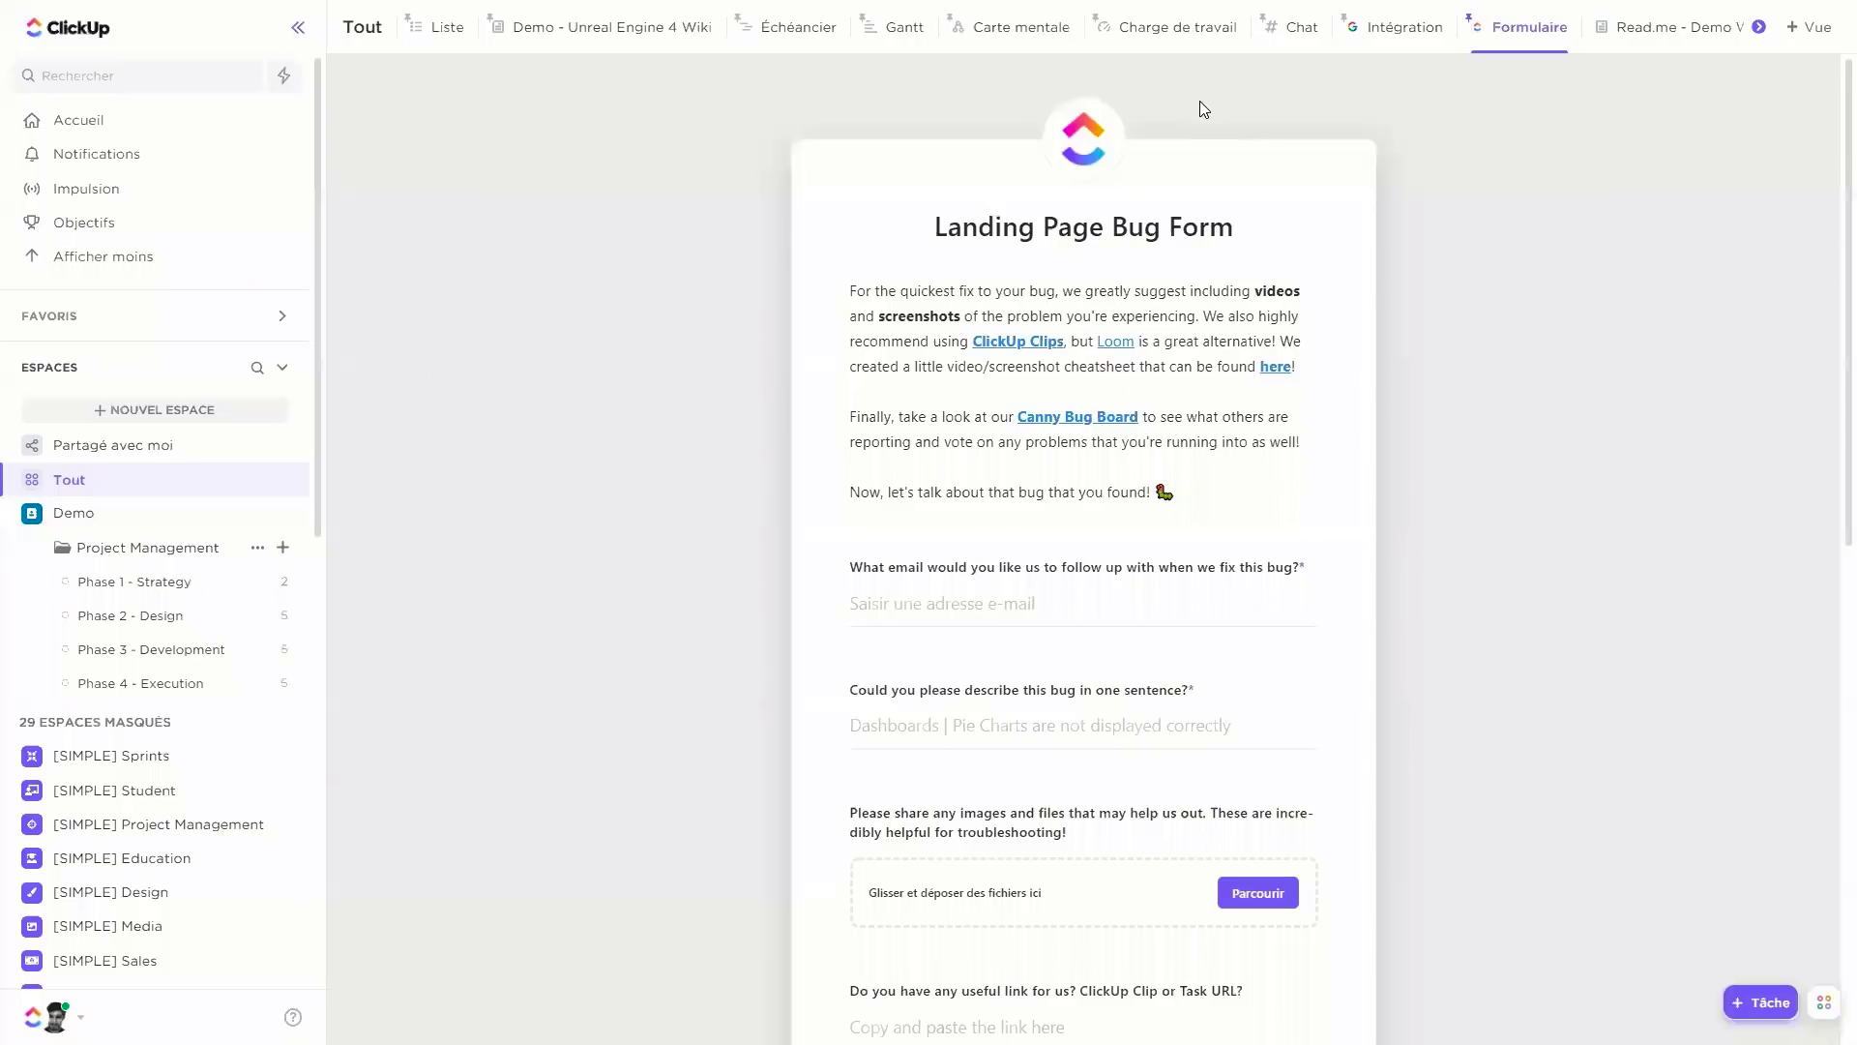